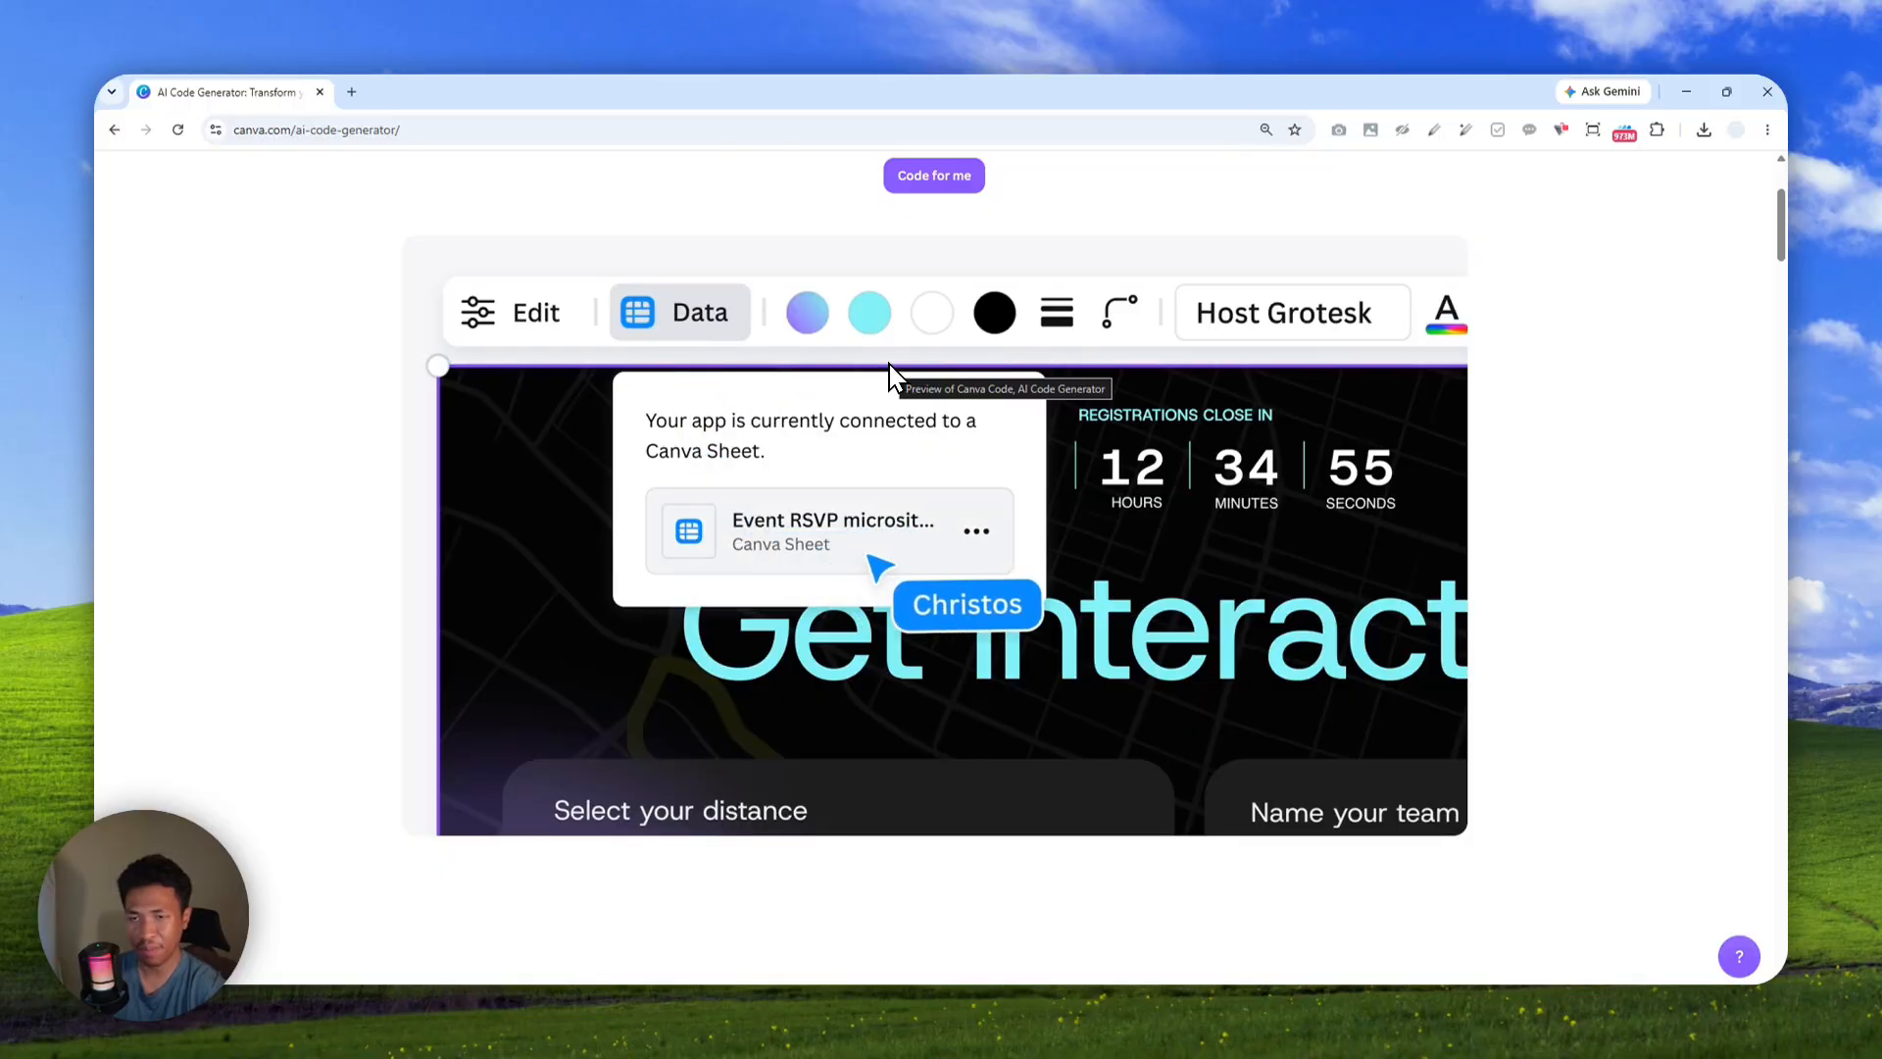
Examine the feature, education, safety and use-case sections of Canva's AI code generator page
{"action": "scroll", "coordinate": [914, 390], "scroll_direction": "down", "scroll_amount": 3}
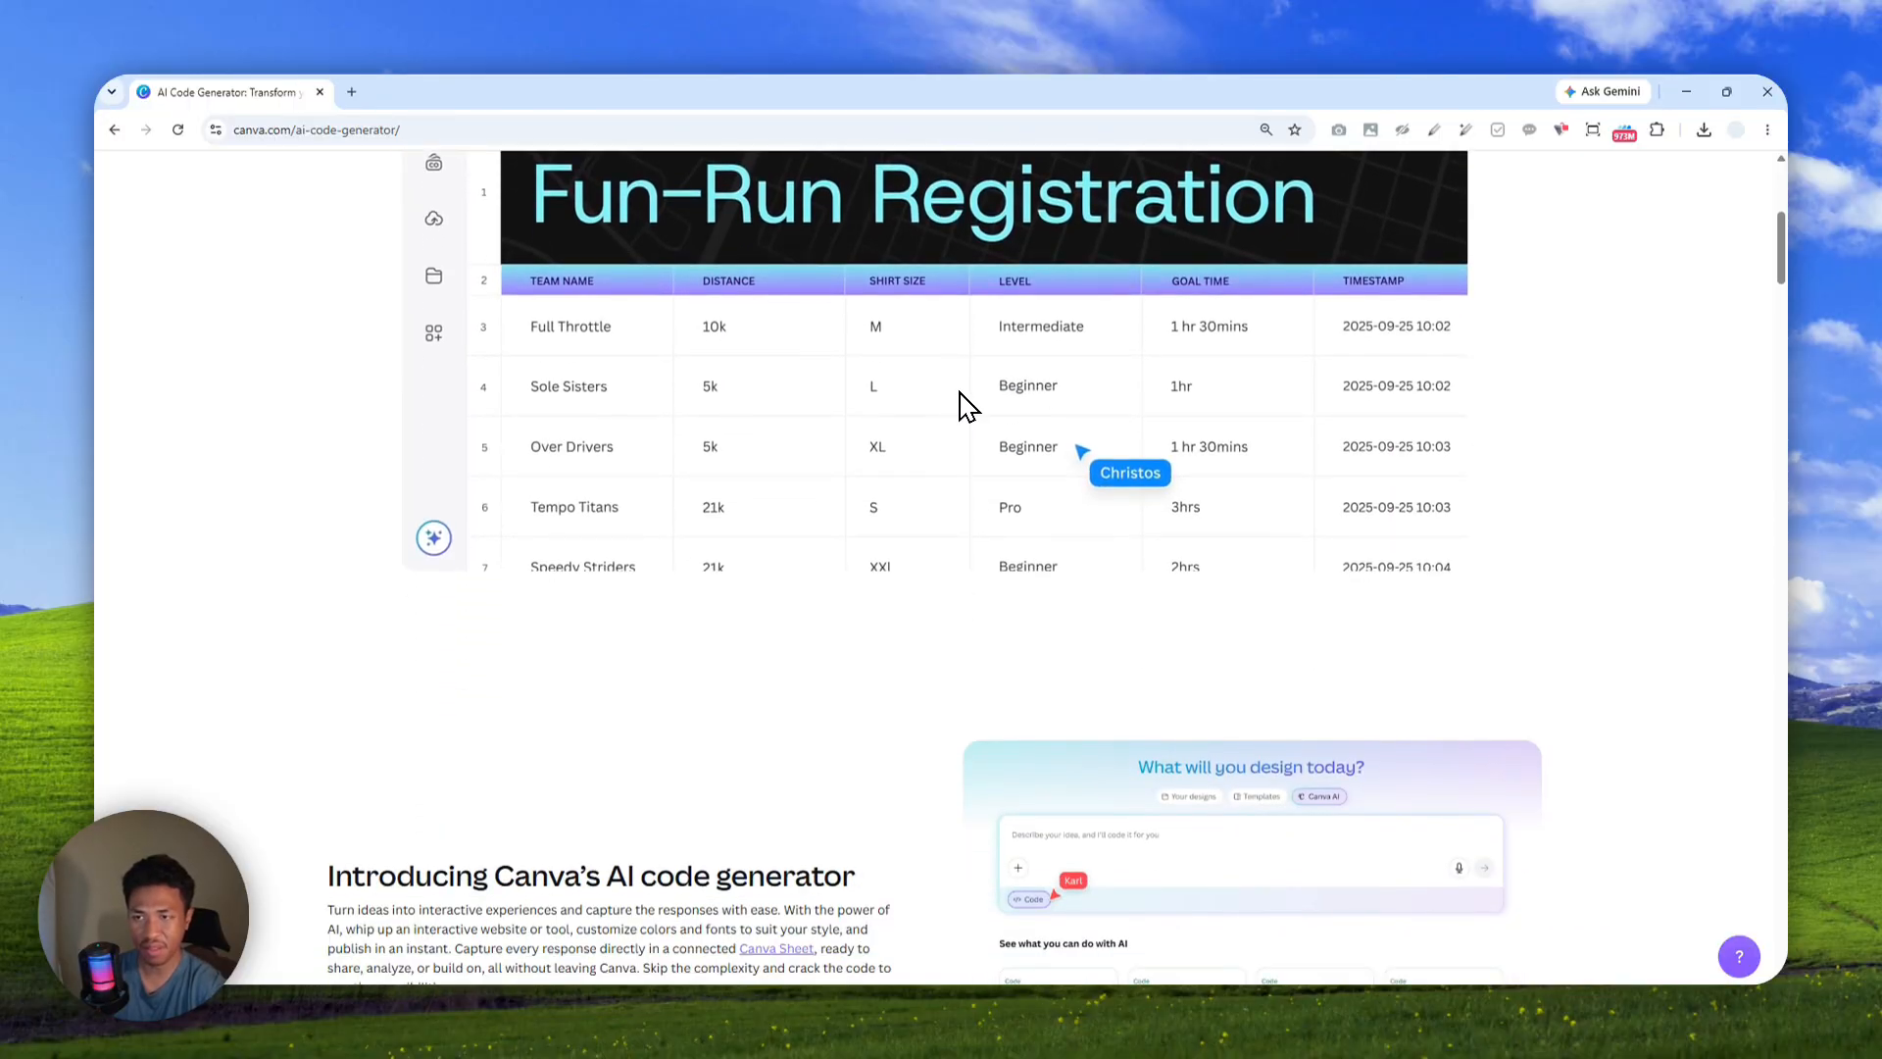
{"action": "scroll", "coordinate": [958, 397], "scroll_direction": "down", "scroll_amount": 3}
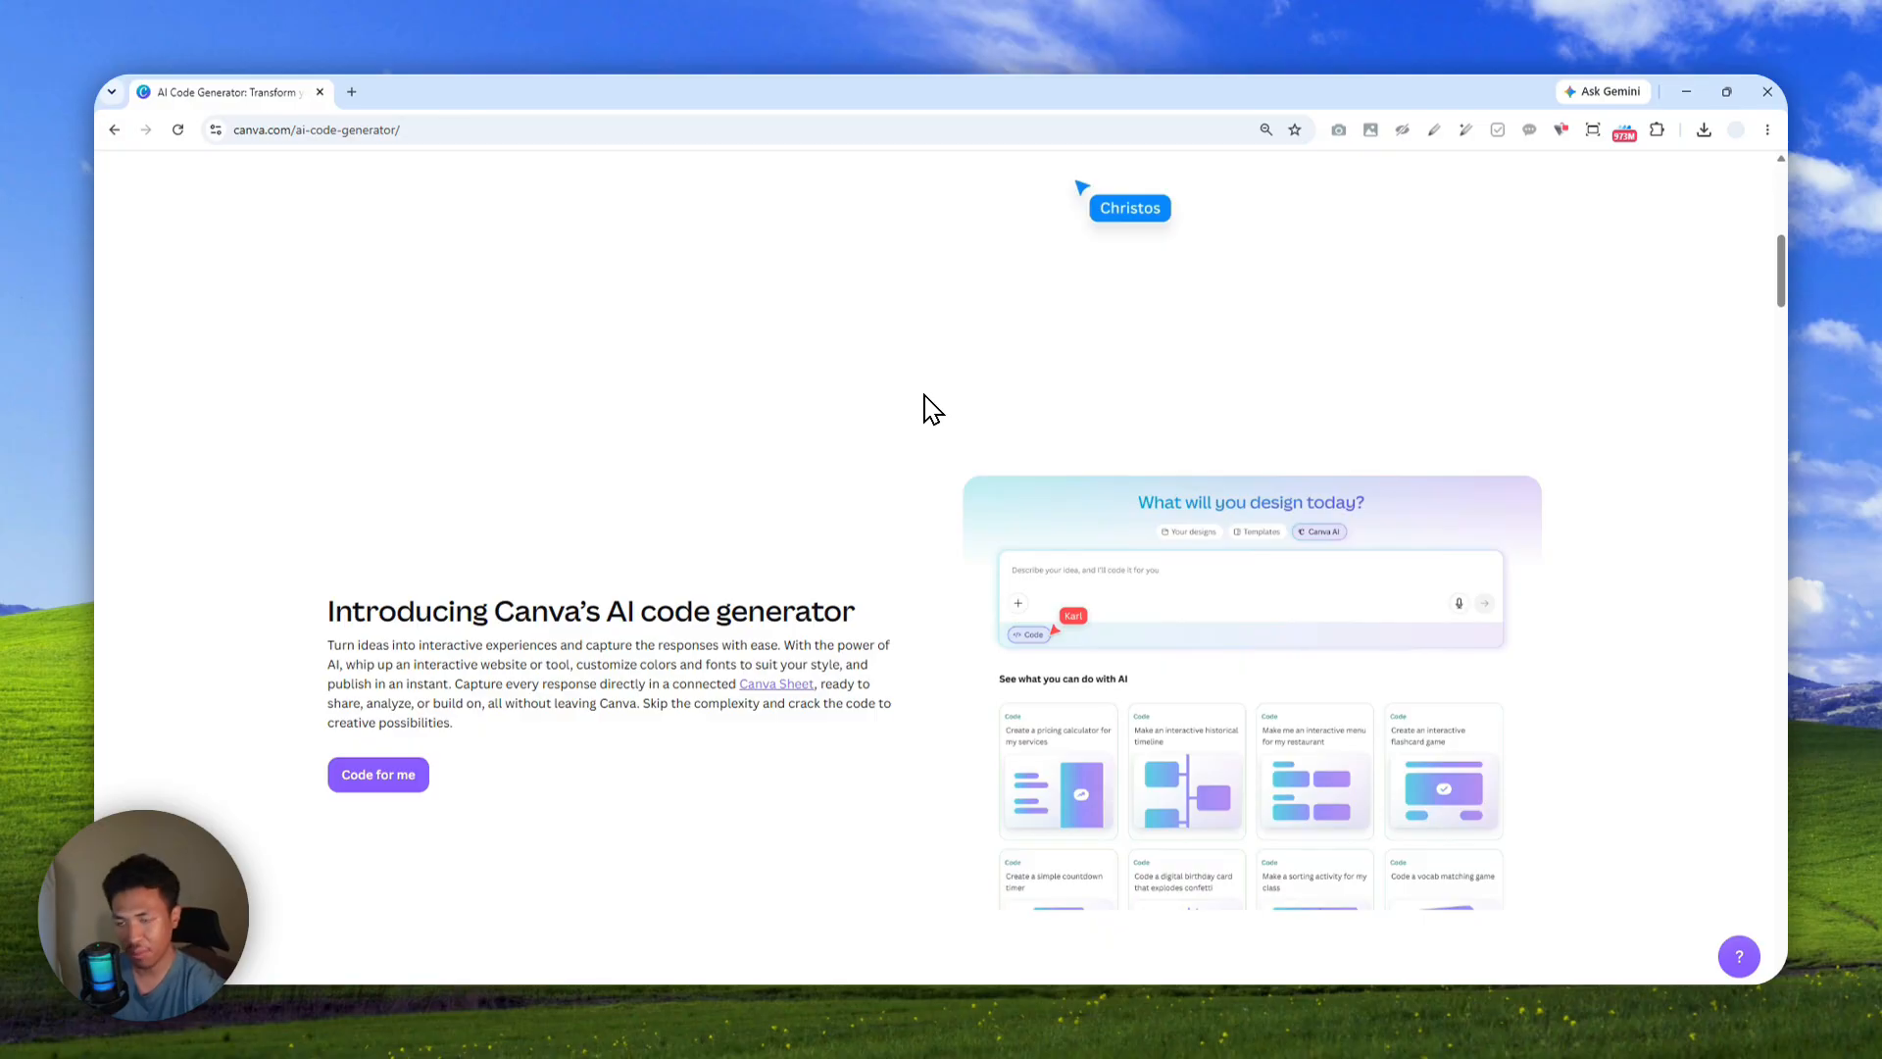
{"action": "scroll", "coordinate": [922, 412], "scroll_direction": "down", "scroll_amount": 2}
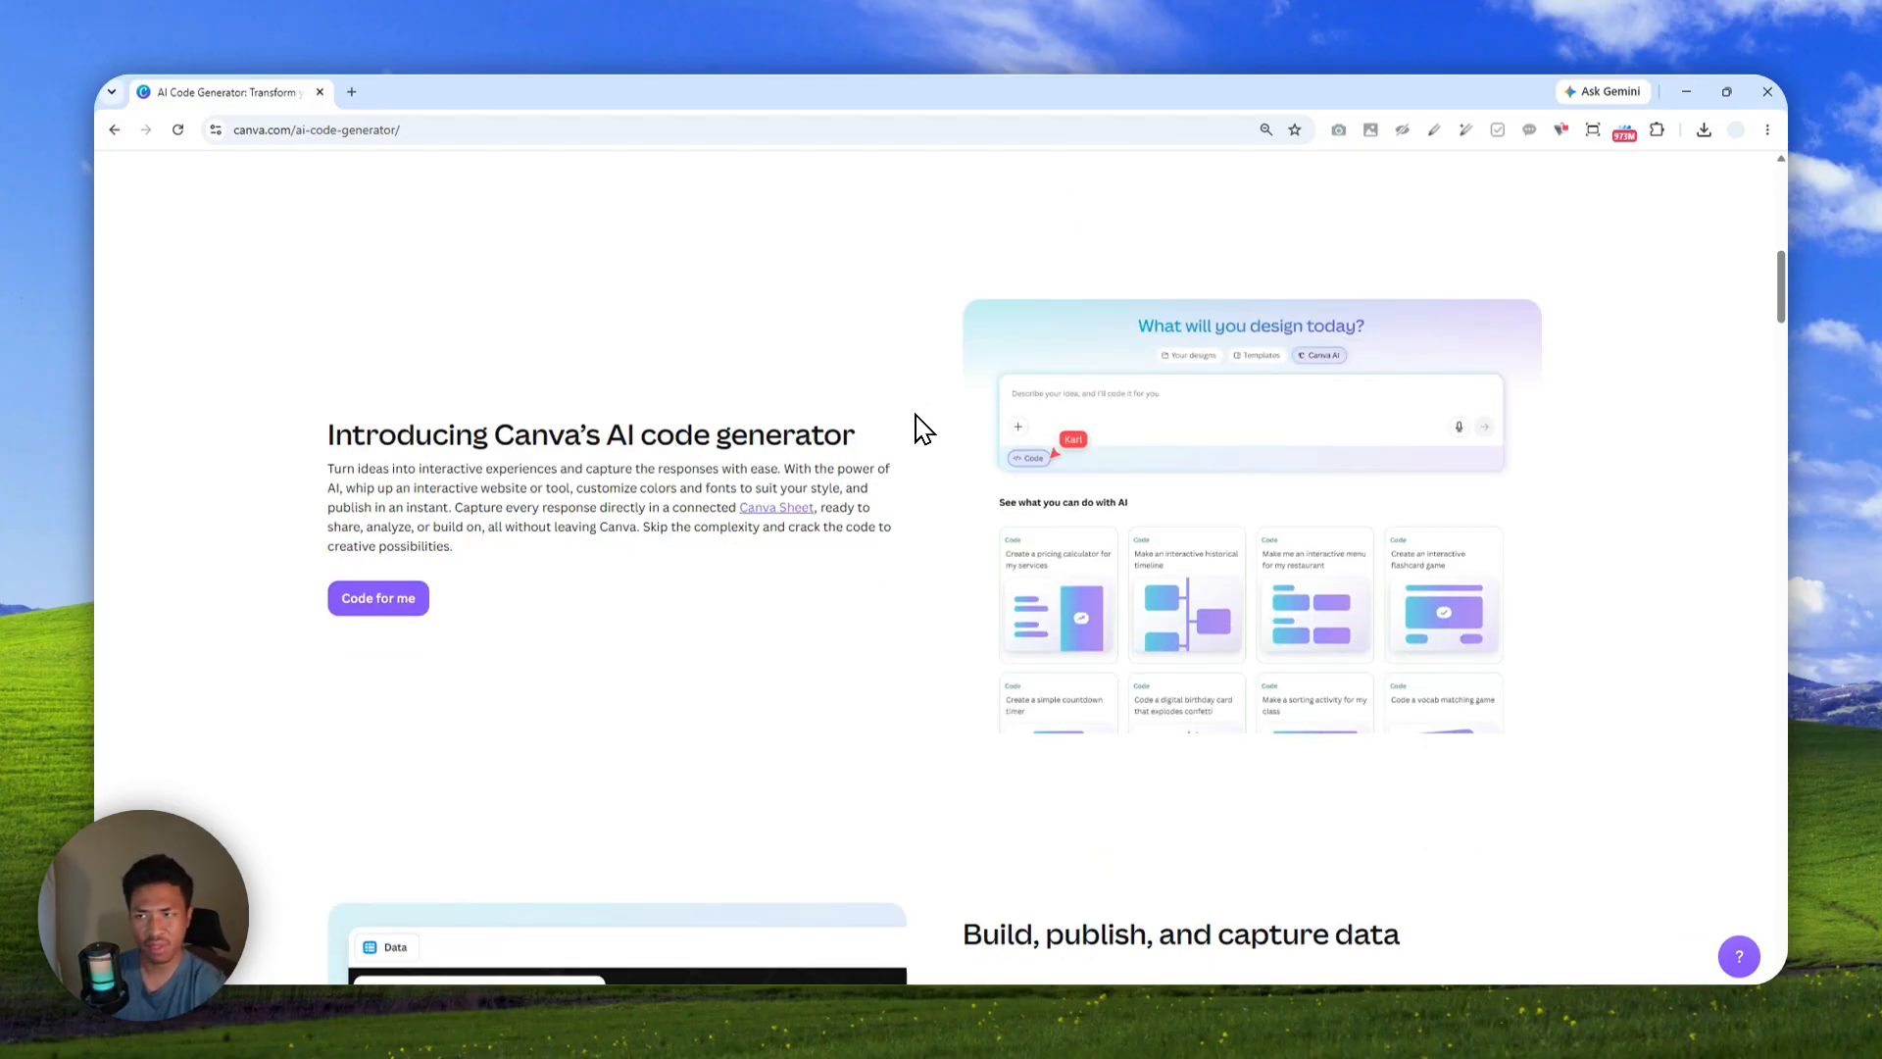
{"action": "scroll", "coordinate": [922, 429], "scroll_direction": "down", "scroll_amount": 7}
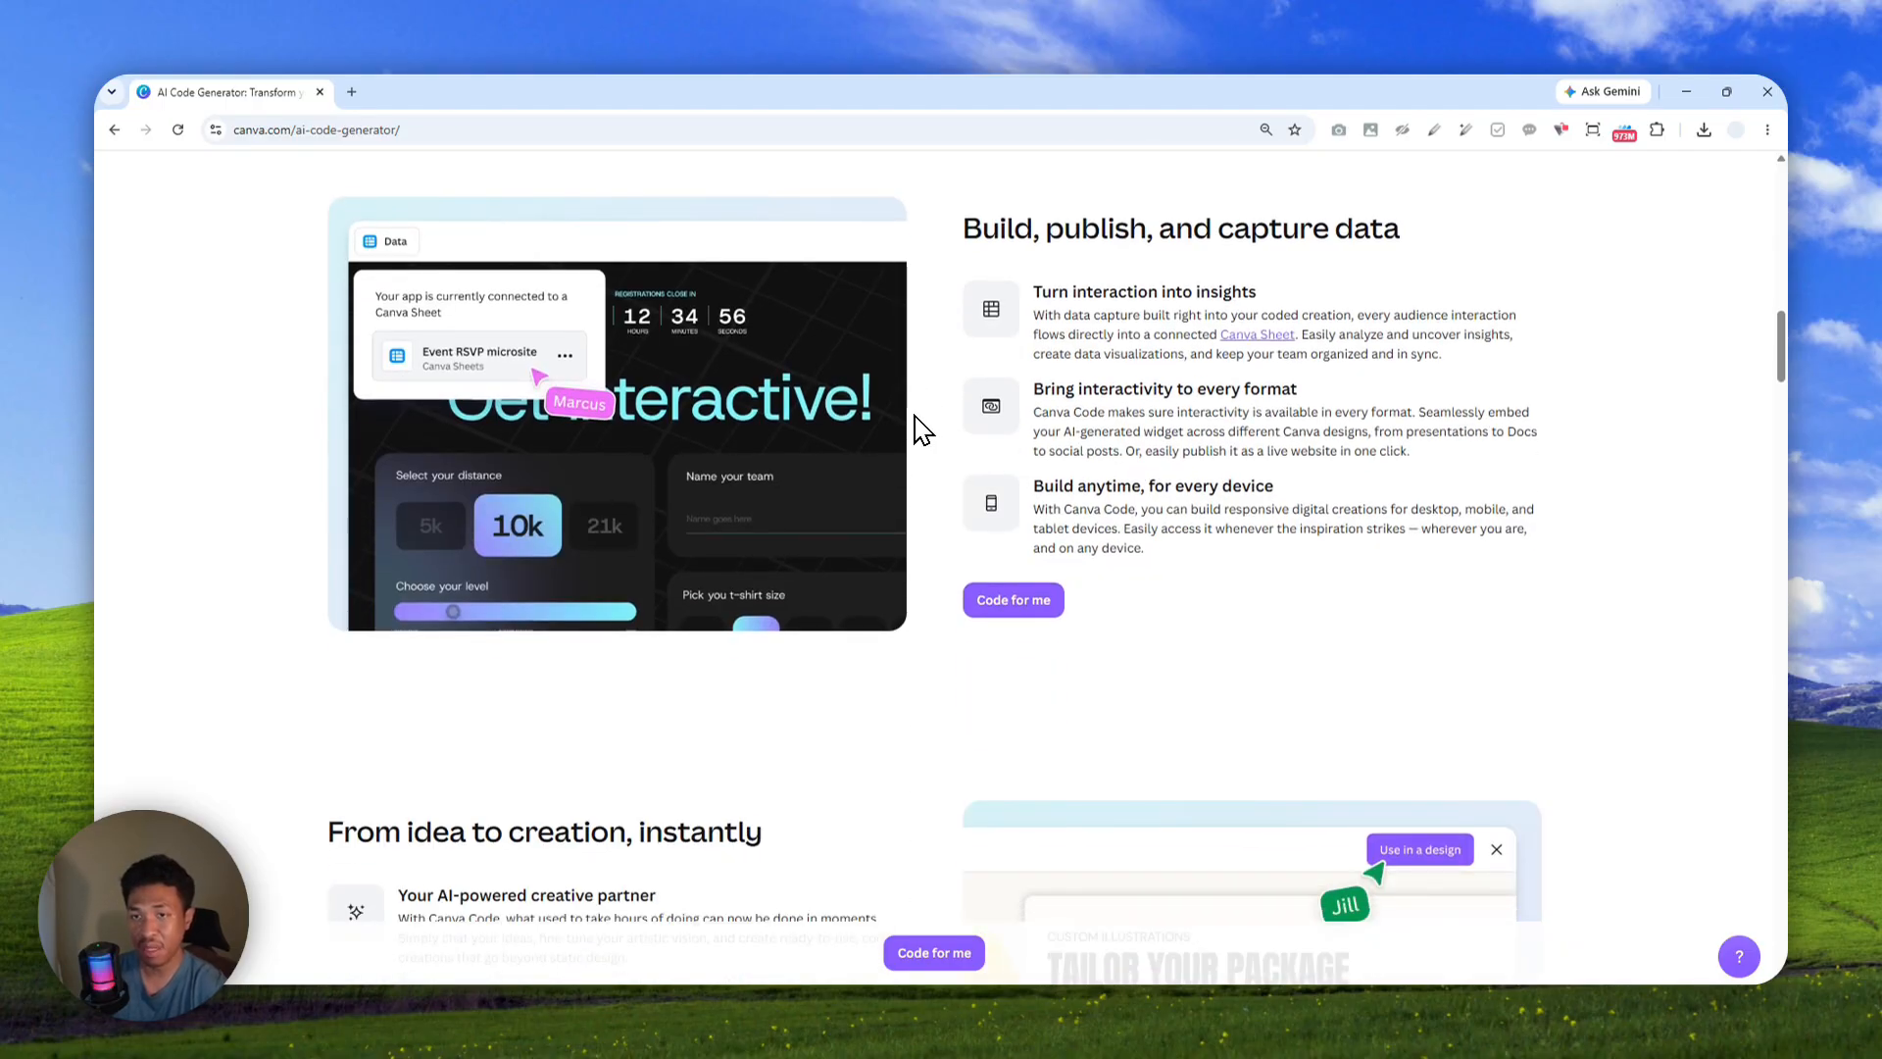
{"action": "scroll", "coordinate": [921, 428], "scroll_direction": "up", "scroll_amount": 1}
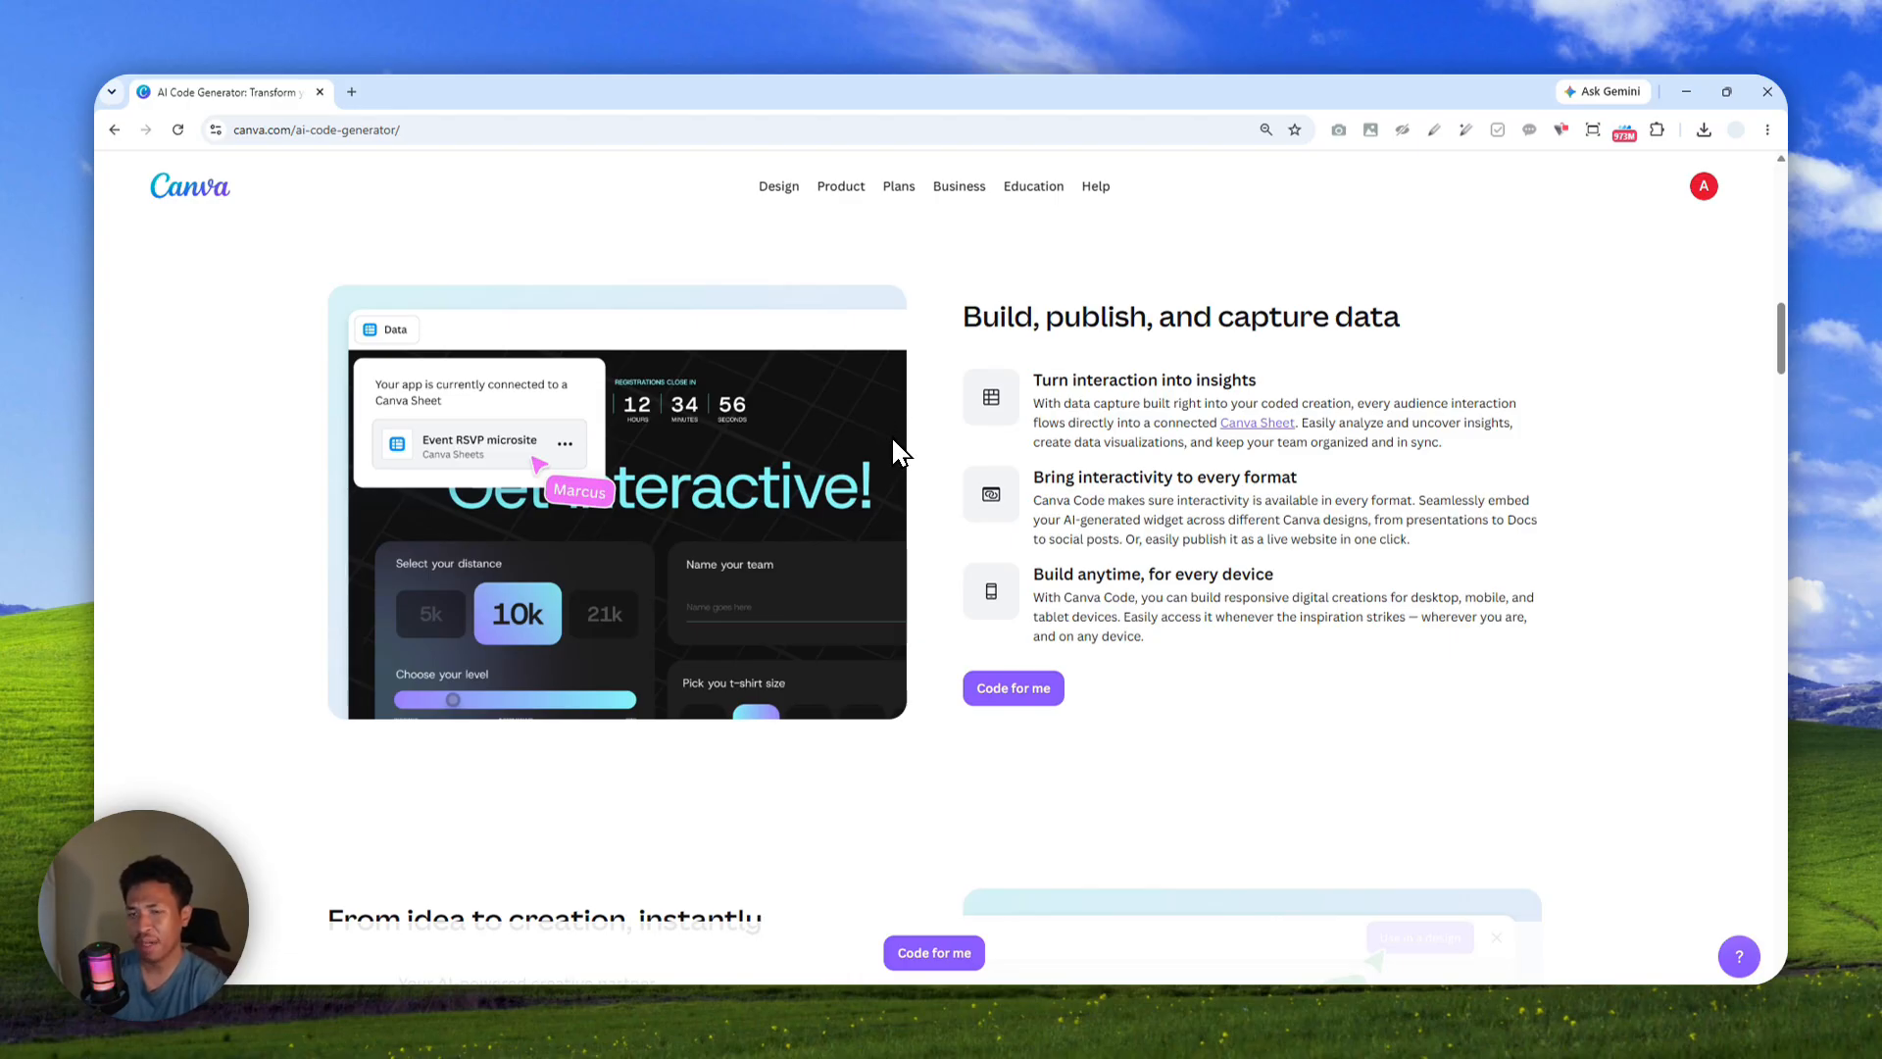
{"action": "scroll", "coordinate": [894, 447], "scroll_direction": "down", "scroll_amount": 5}
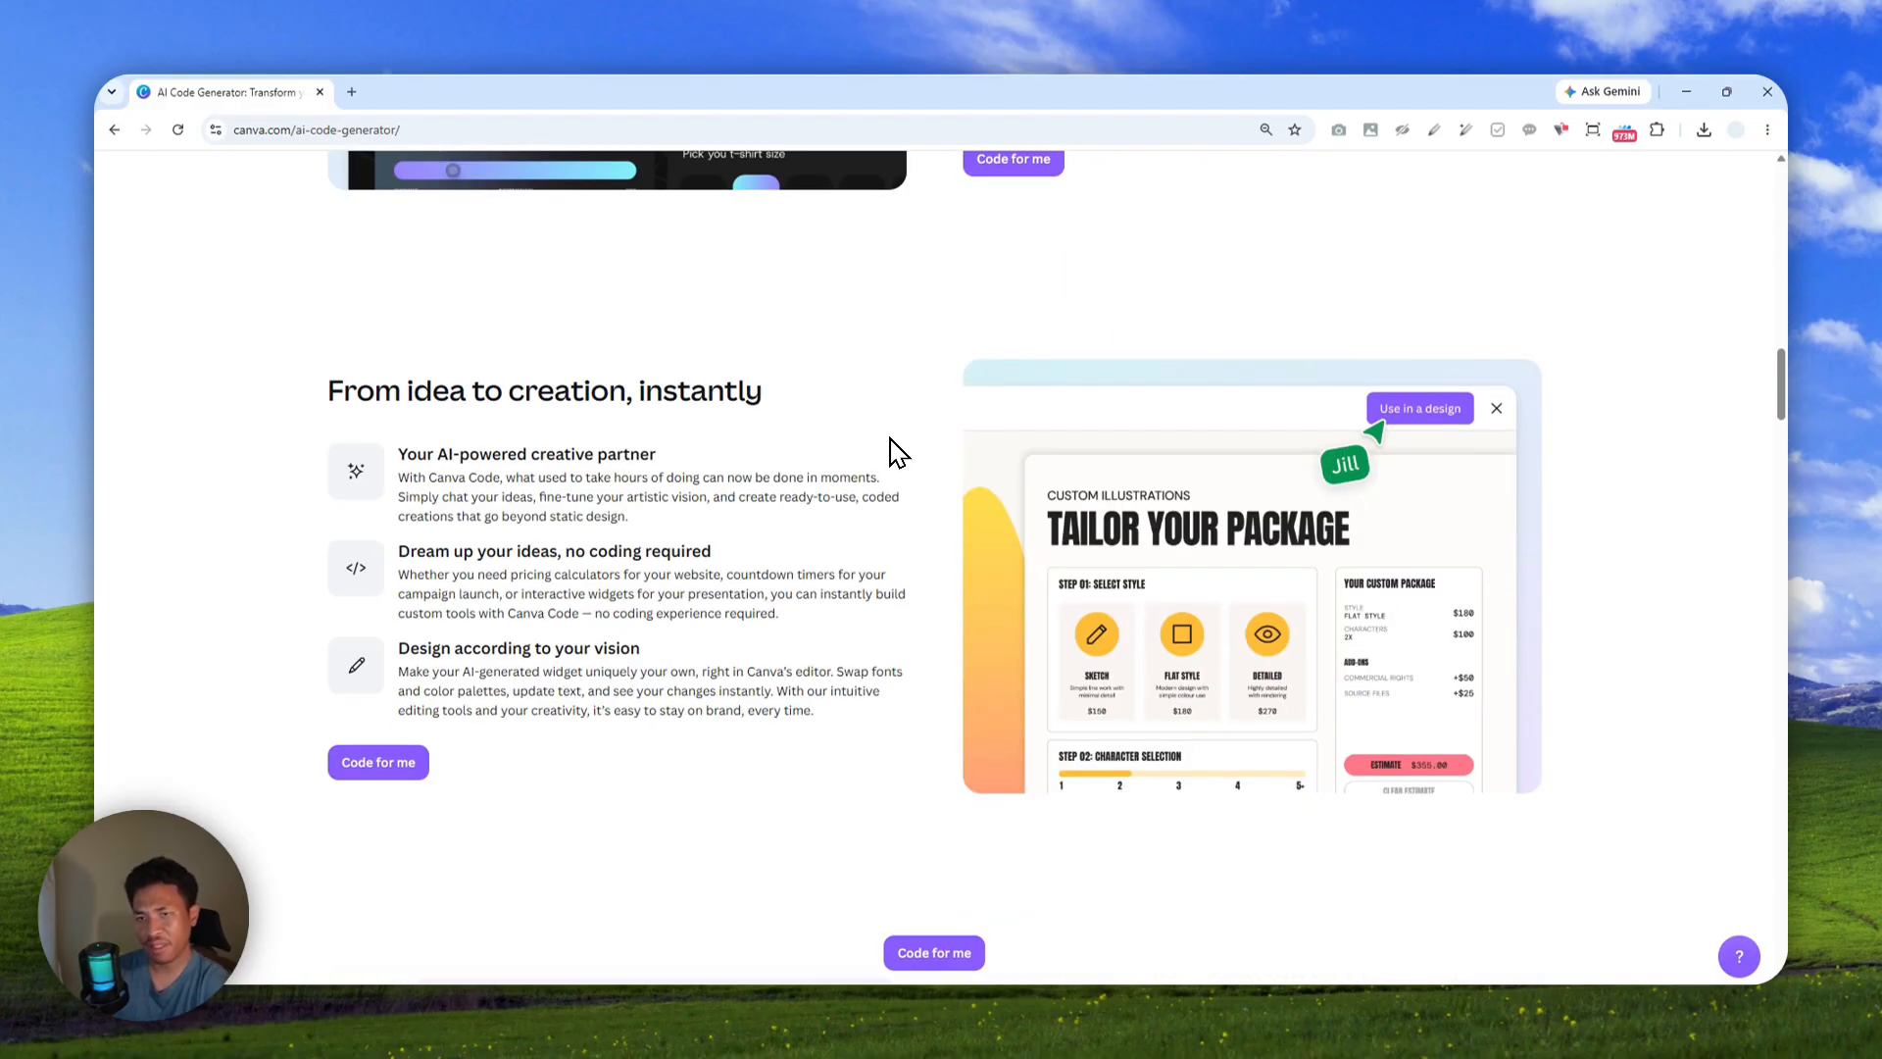
{"action": "scroll", "coordinate": [879, 465], "scroll_direction": "down", "scroll_amount": 3}
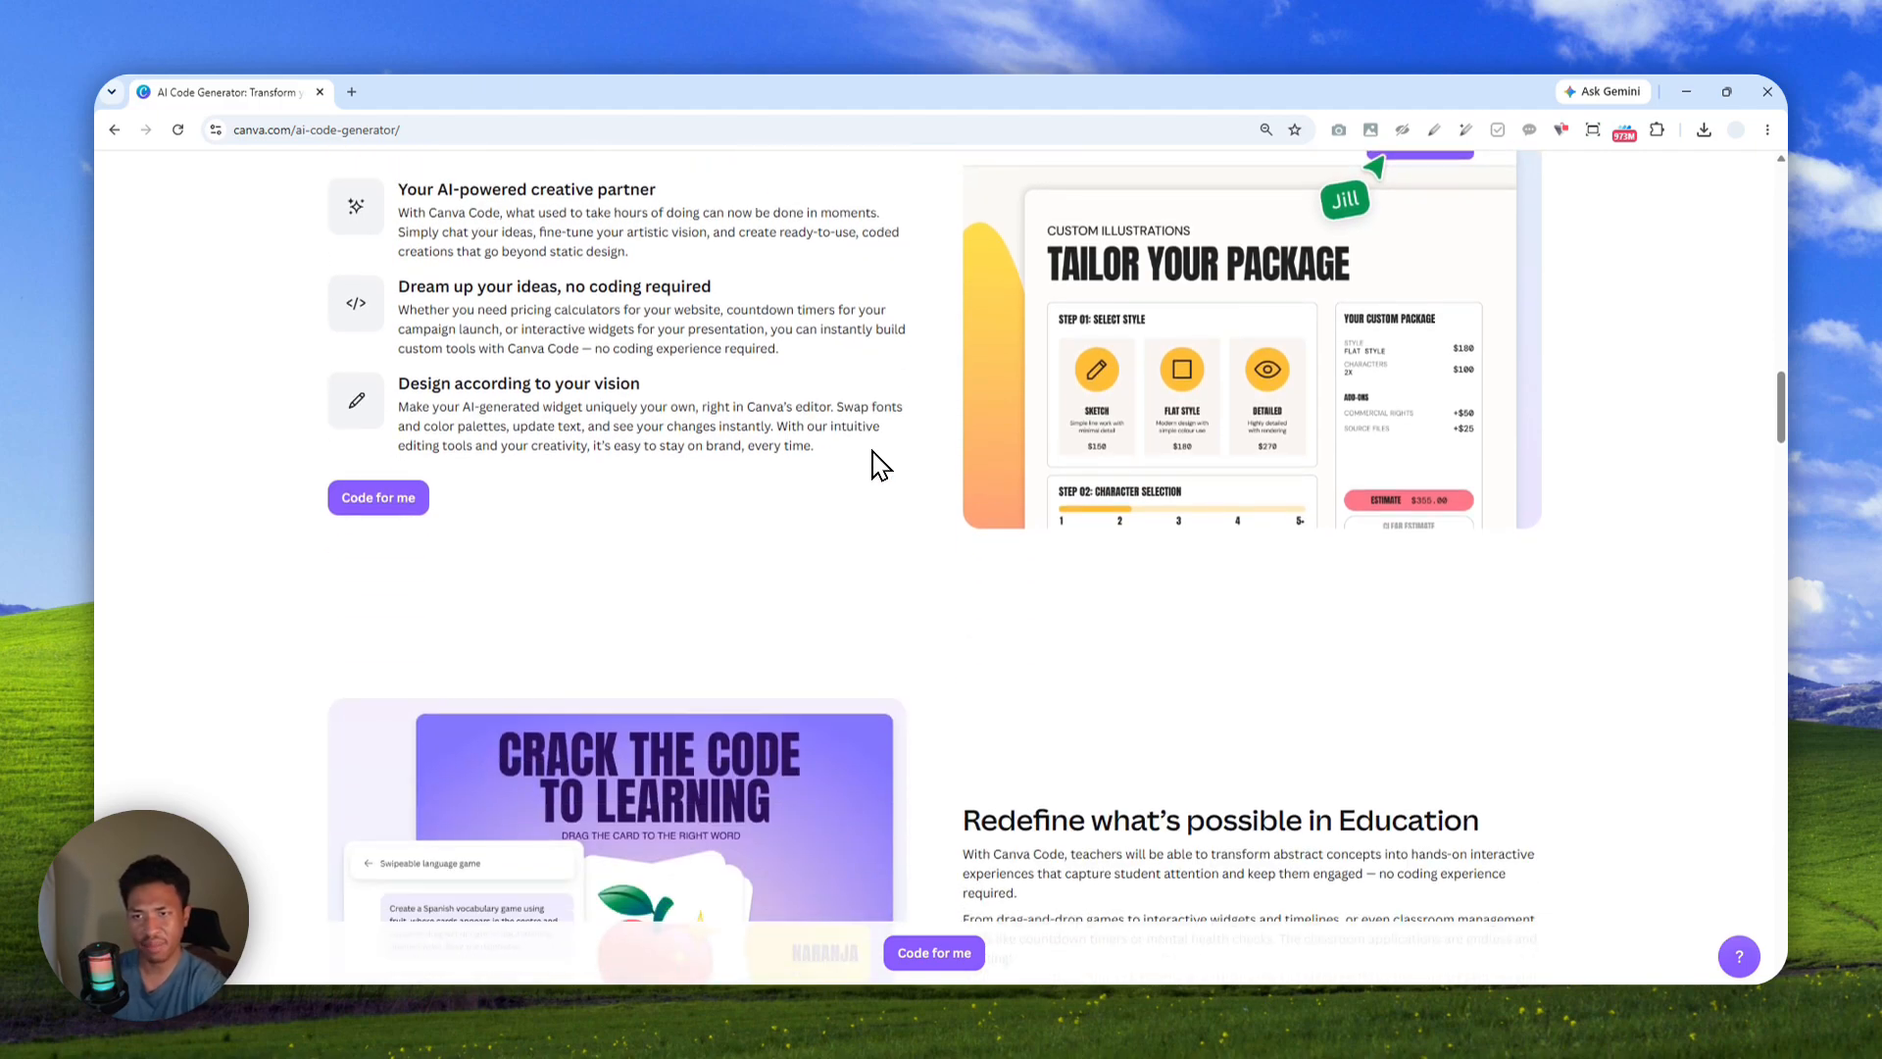
{"action": "scroll", "coordinate": [879, 465], "scroll_direction": "down", "scroll_amount": 4}
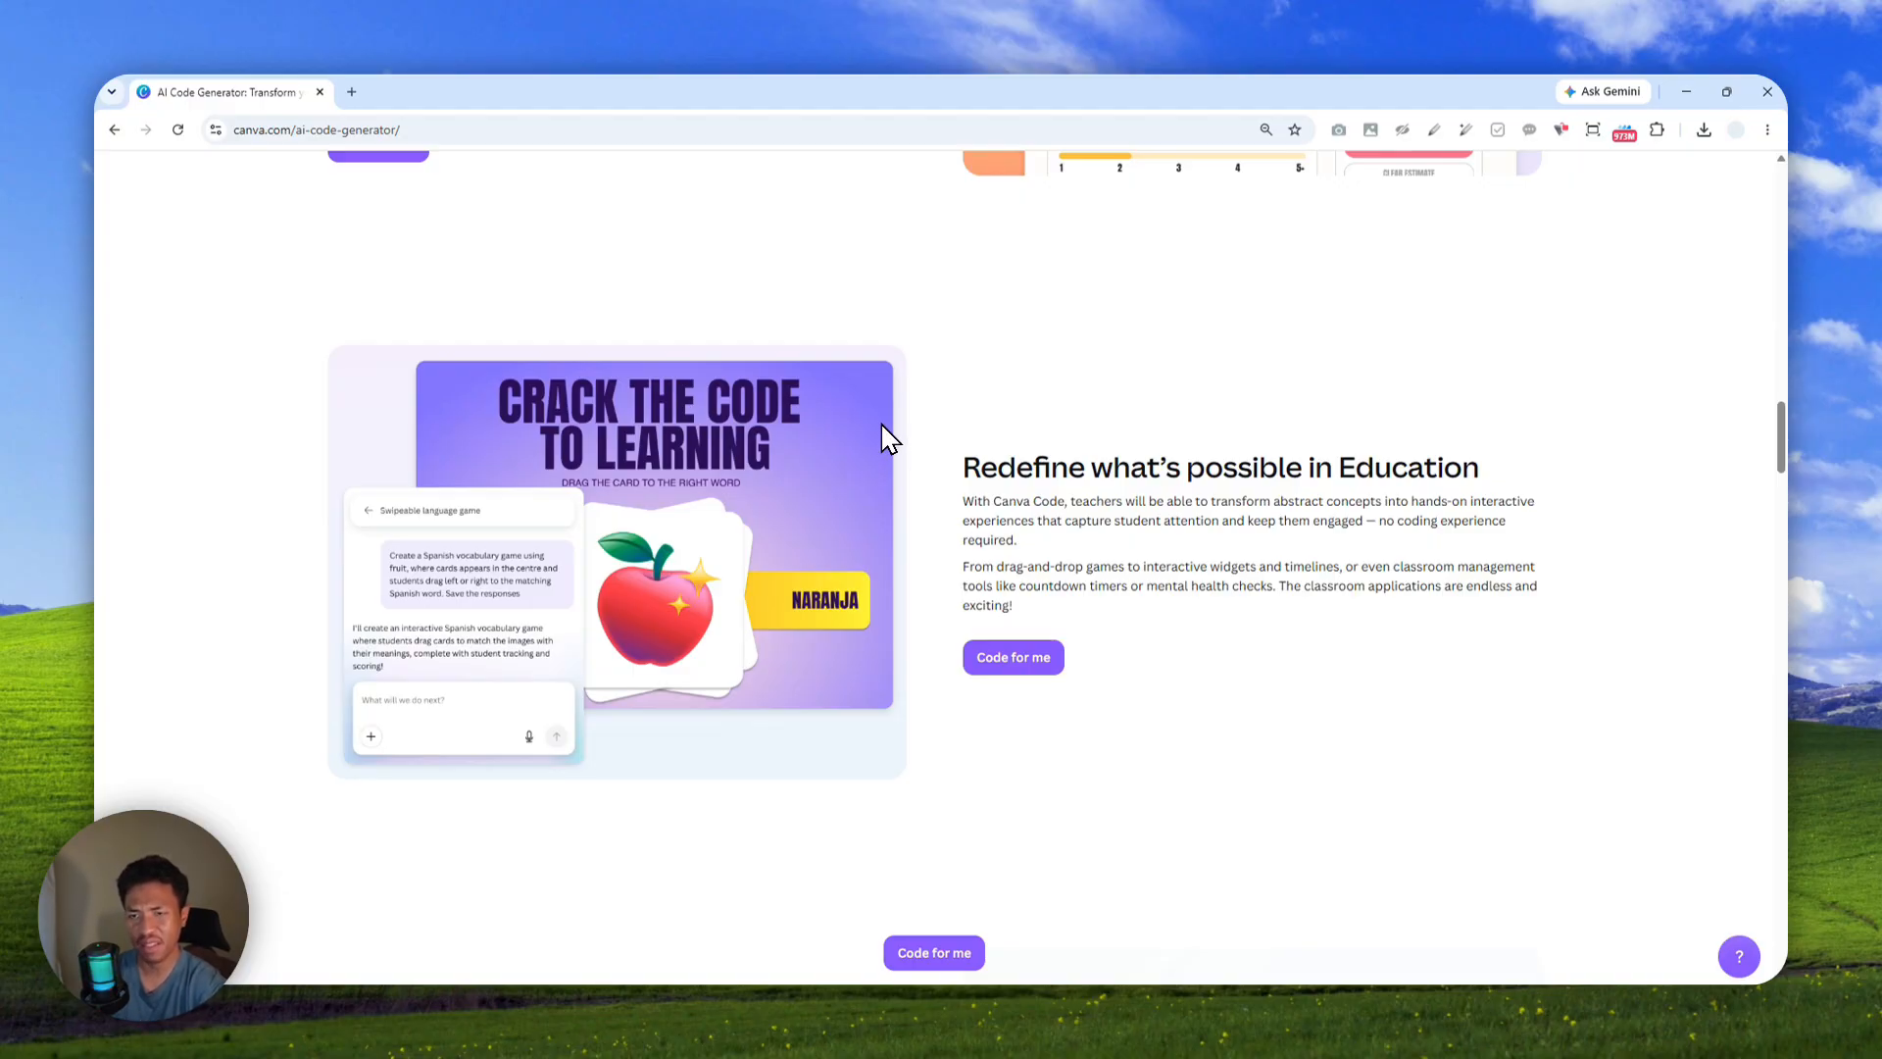
{"action": "scroll", "coordinate": [882, 431], "scroll_direction": "down", "scroll_amount": 3}
{"action": "scroll", "coordinate": [887, 421], "scroll_direction": "down", "scroll_amount": 3}
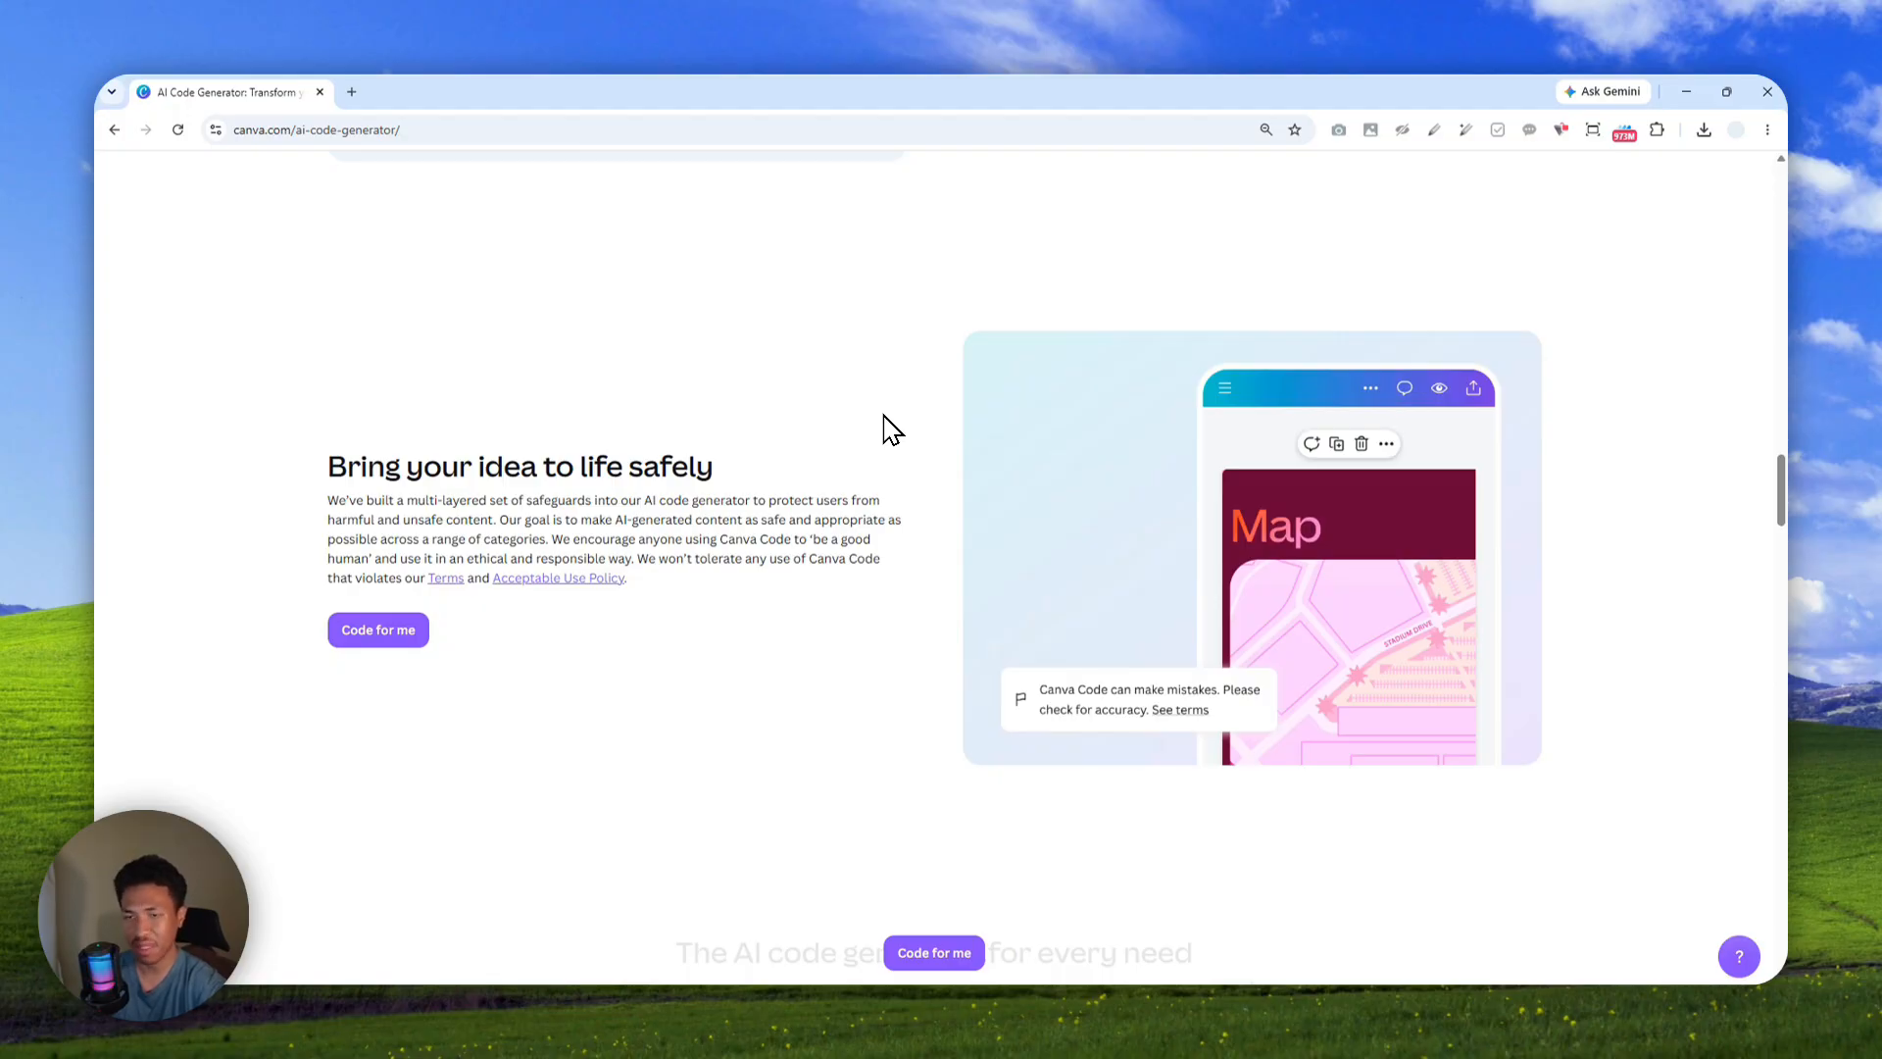
{"action": "scroll", "coordinate": [887, 428], "scroll_direction": "down", "scroll_amount": 4}
{"action": "scroll", "coordinate": [885, 424], "scroll_direction": "down", "scroll_amount": 2}
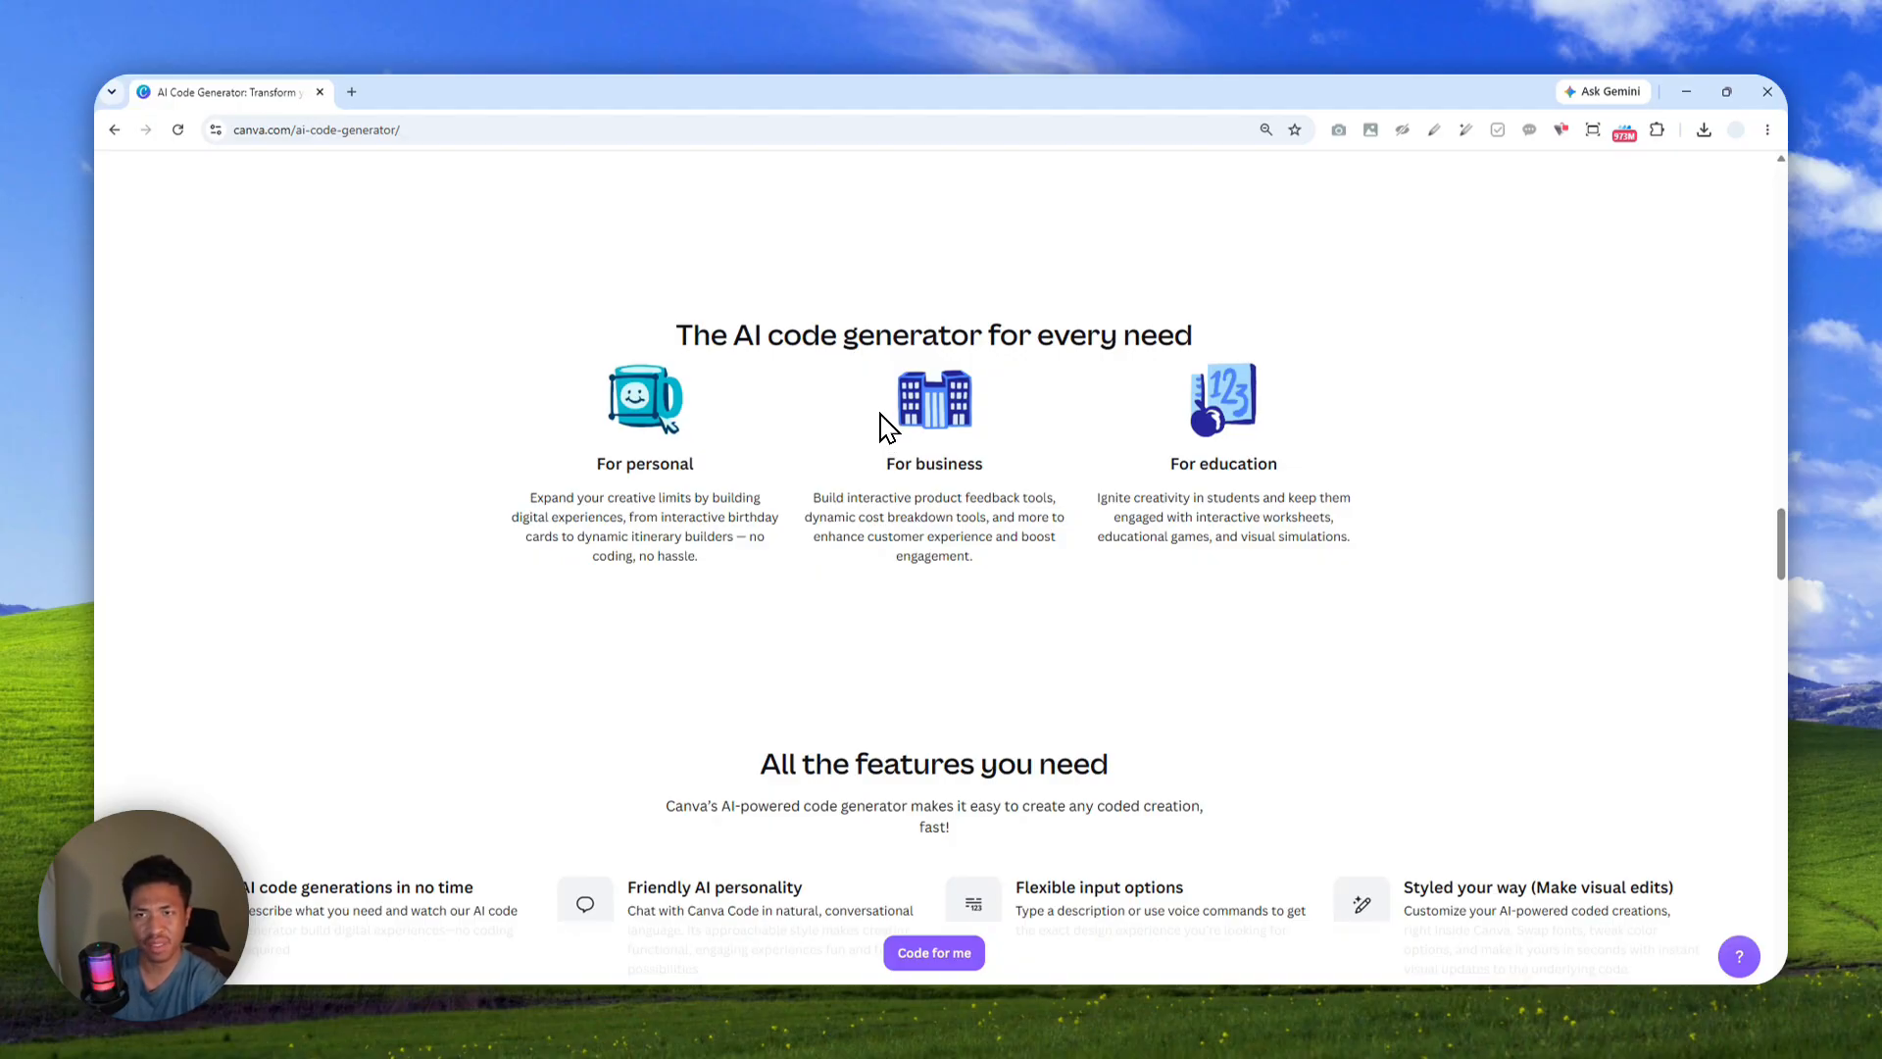
{"action": "scroll", "coordinate": [879, 422], "scroll_direction": "down", "scroll_amount": 3}
{"action": "scroll", "coordinate": [873, 459], "scroll_direction": "down", "scroll_amount": 2}
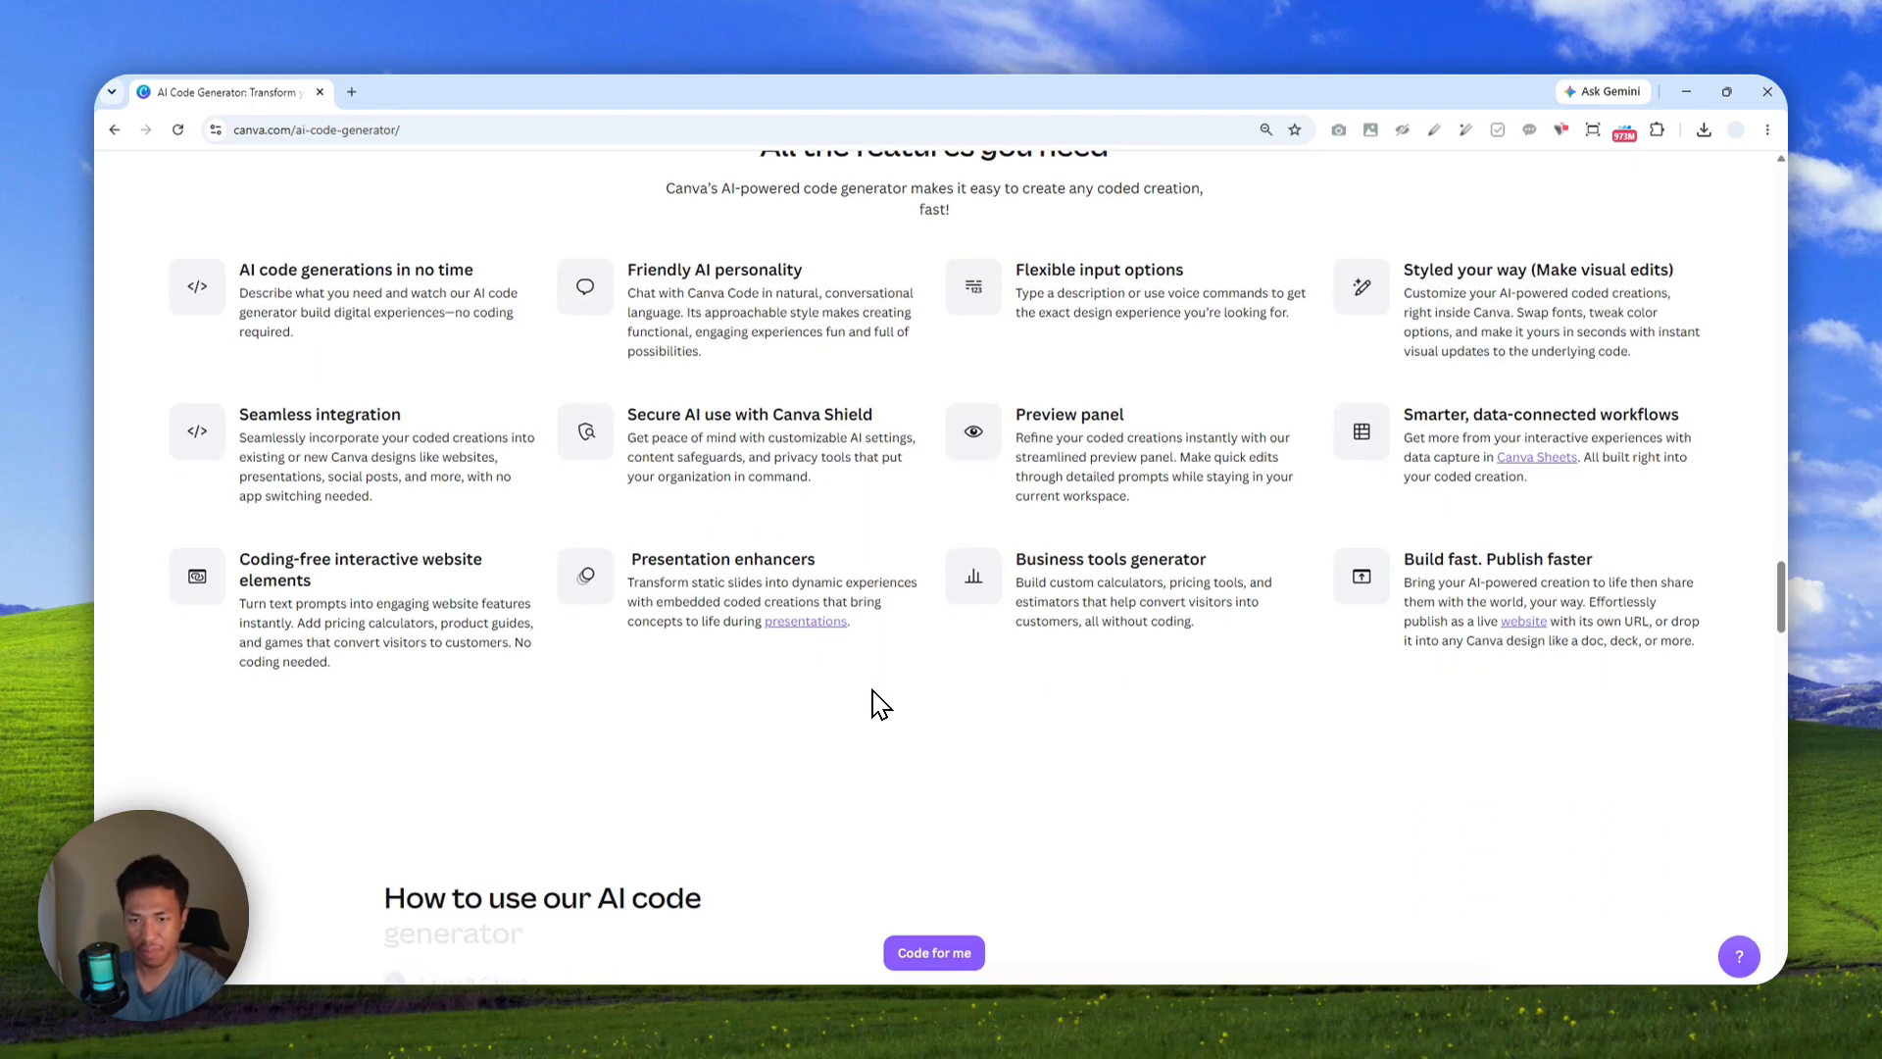
Read the instructions on how to use the AI code generator, highlighting their heading
{"action": "scroll", "coordinate": [871, 706], "scroll_direction": "down", "scroll_amount": 2}
{"action": "scroll", "coordinate": [858, 647], "scroll_direction": "down", "scroll_amount": 2}
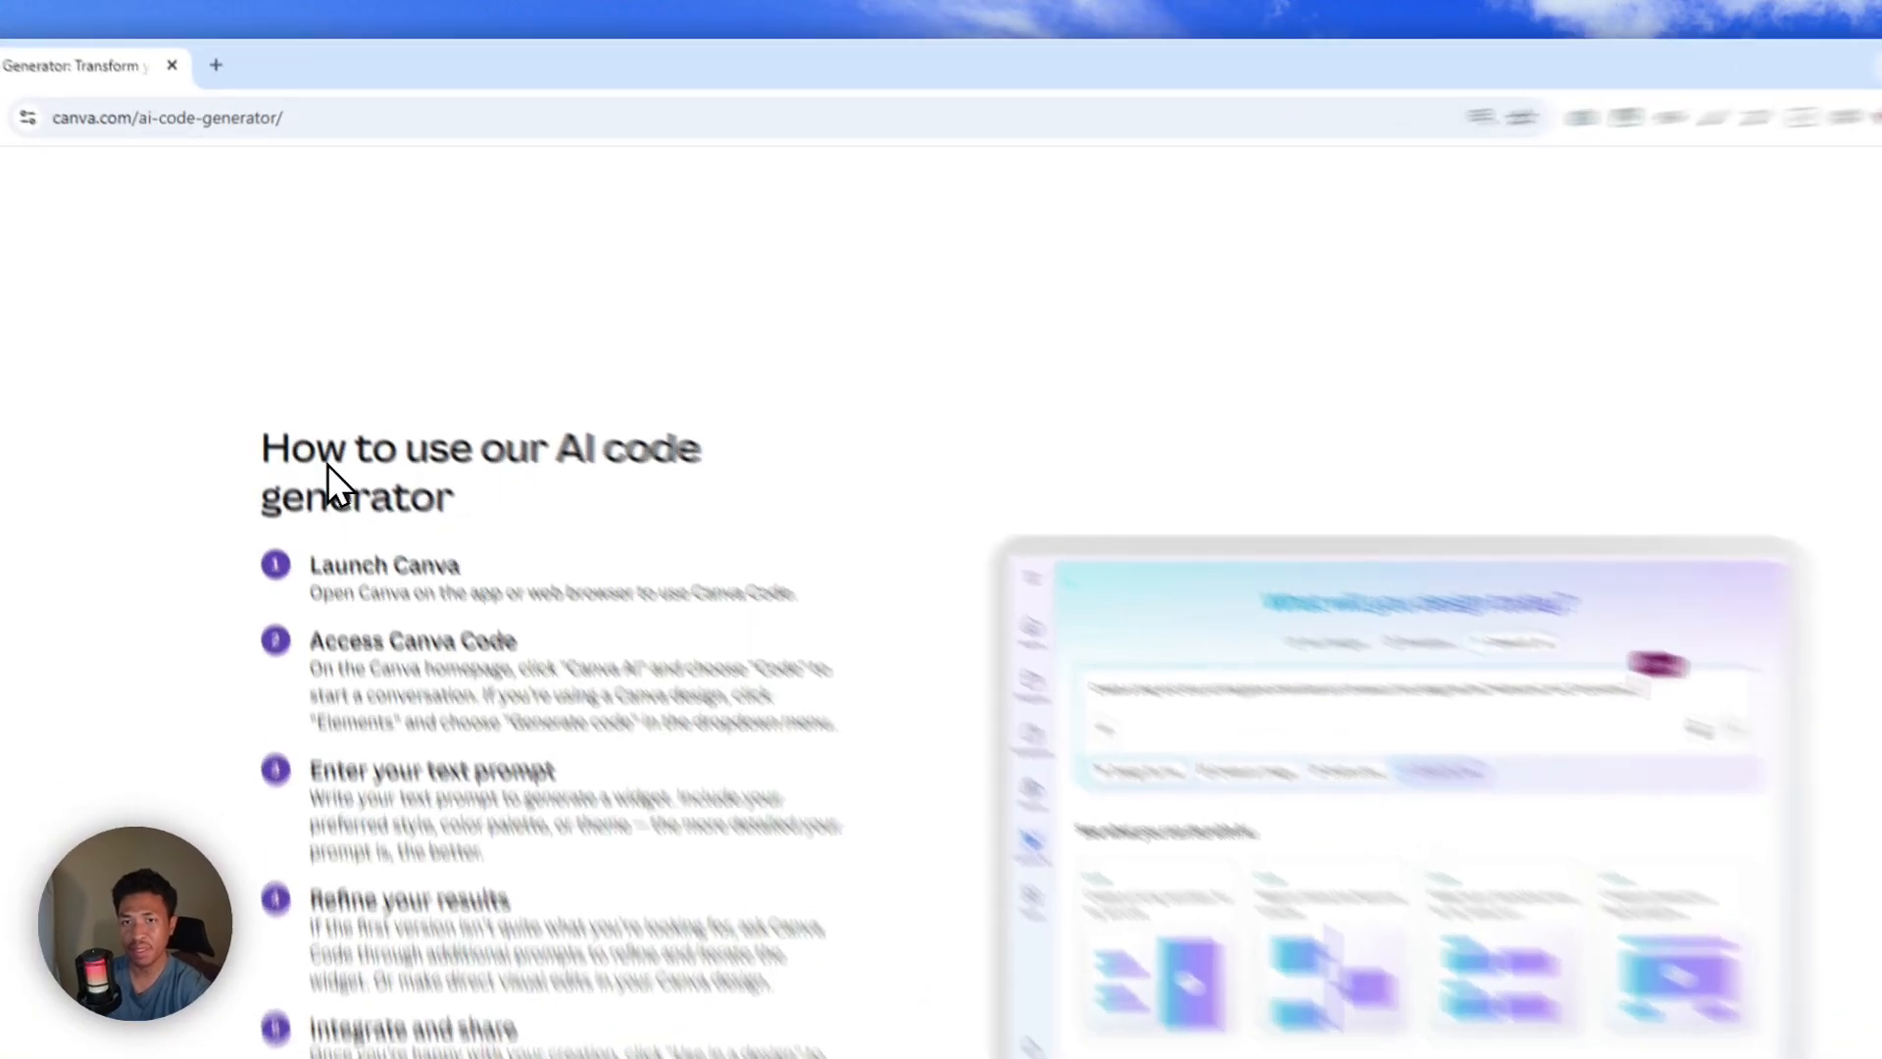
{"action": "left_click_drag", "start_coordinate": [255, 446], "coordinate": [516, 508]}
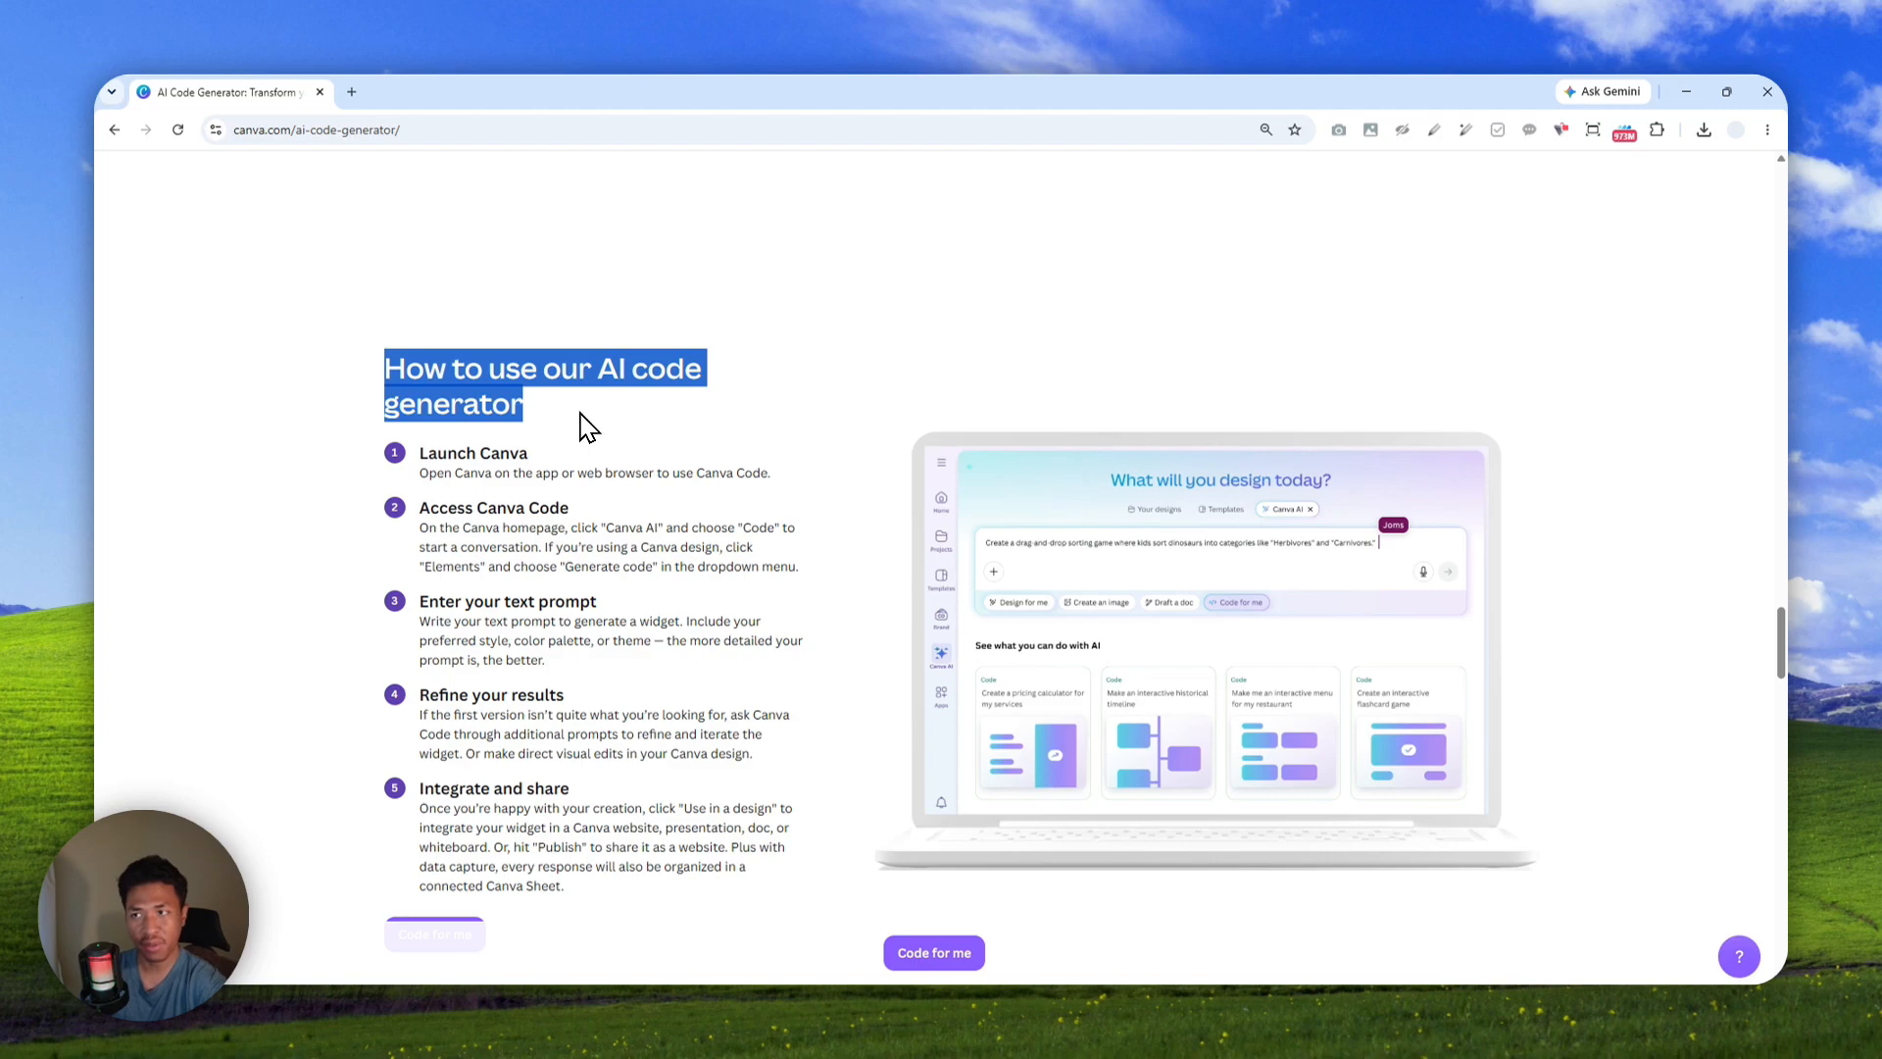
{"action": "scroll", "coordinate": [639, 385], "scroll_direction": "down", "scroll_amount": 2}
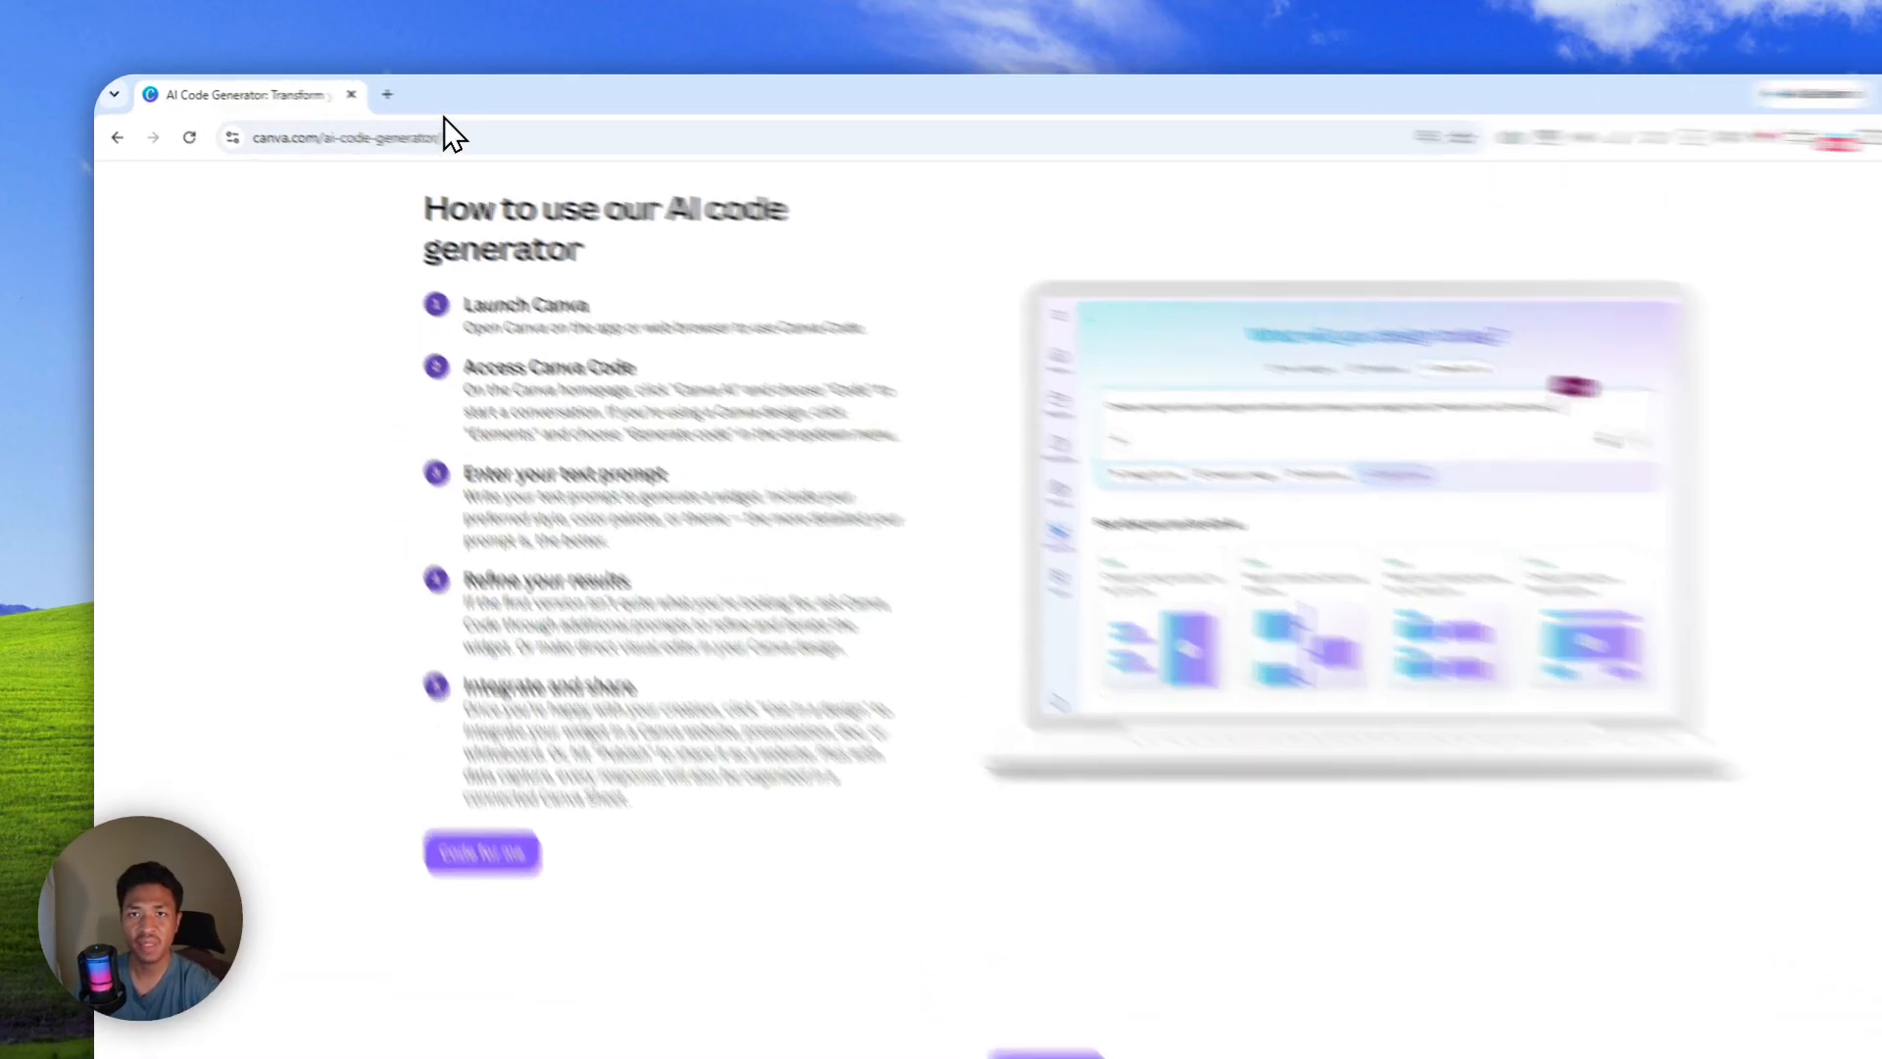
Open canva.com in a new browser tab and create a new Code design from its home page
{"action": "left_click", "coordinate": [387, 94]}
{"action": "left_click", "coordinate": [320, 138]}
{"action": "key", "text": "ctrl+a"}
{"action": "type", "text": "ca"}
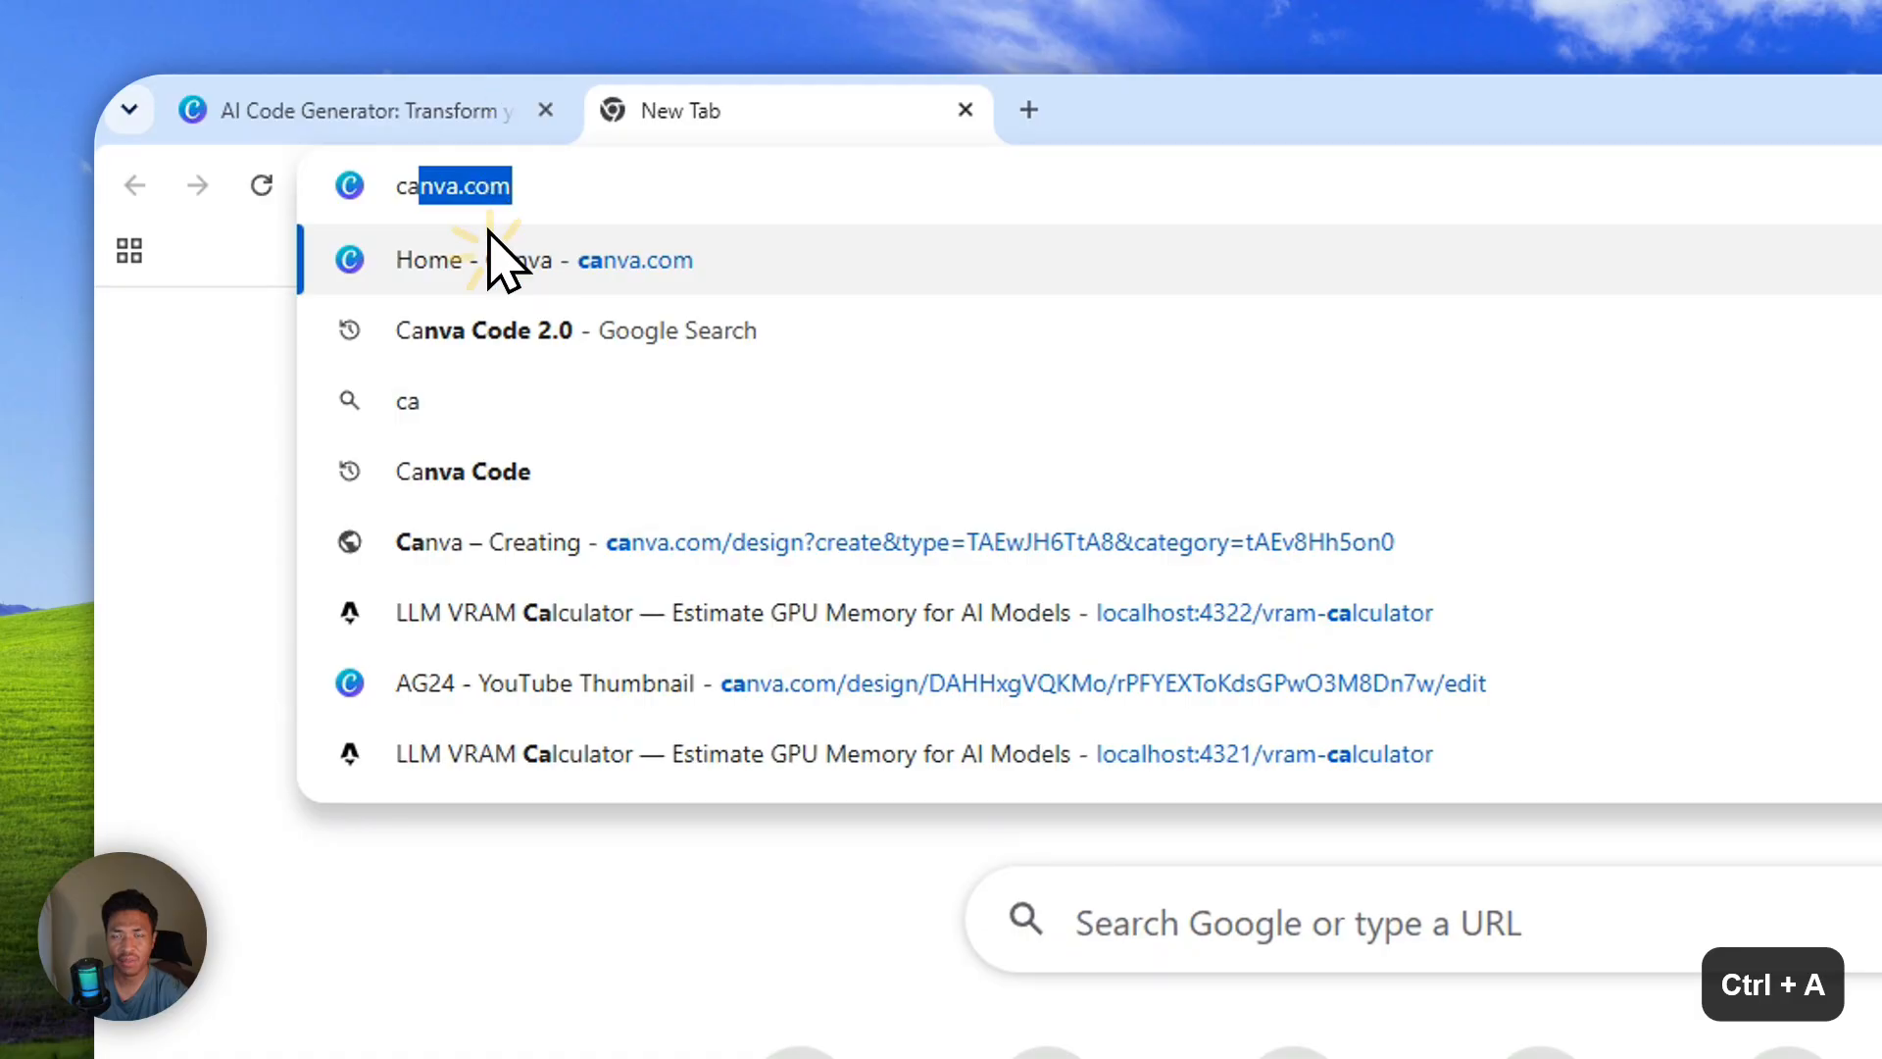
{"action": "left_click", "coordinate": [489, 236]}
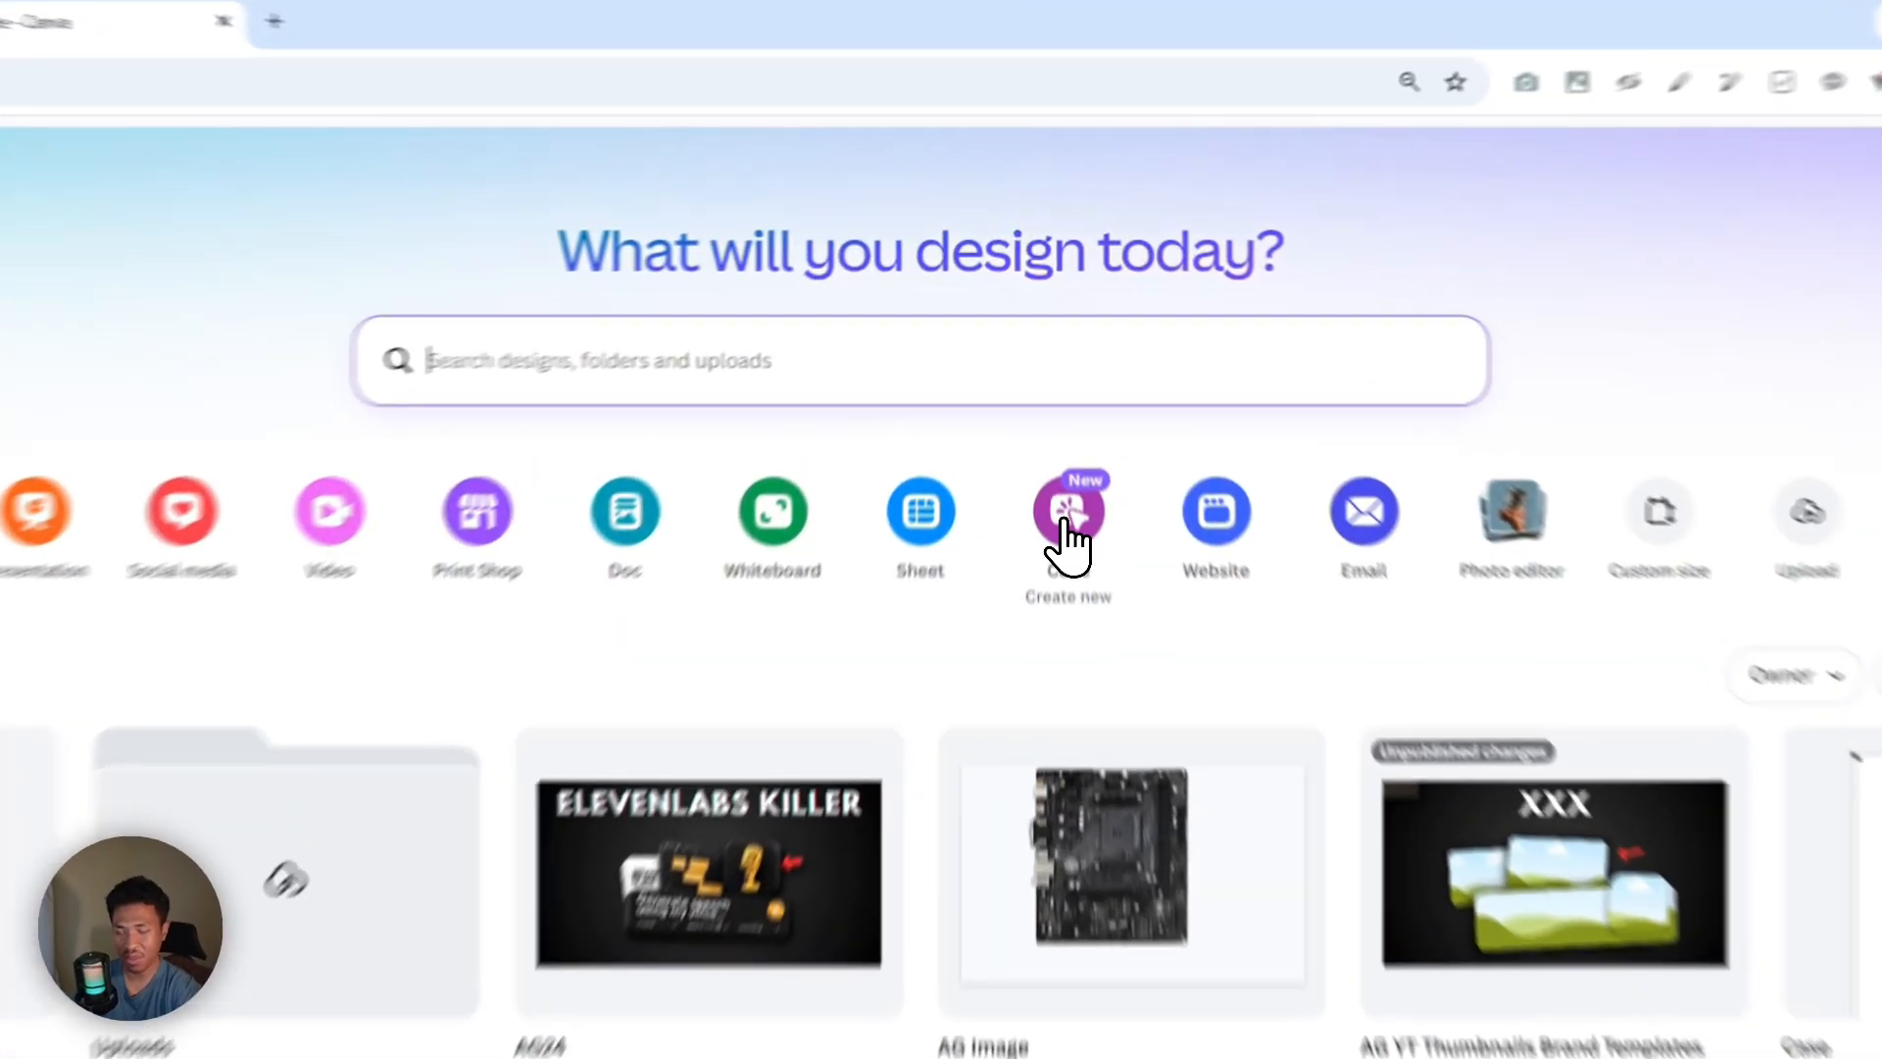
{"action": "left_click", "coordinate": [1053, 415]}
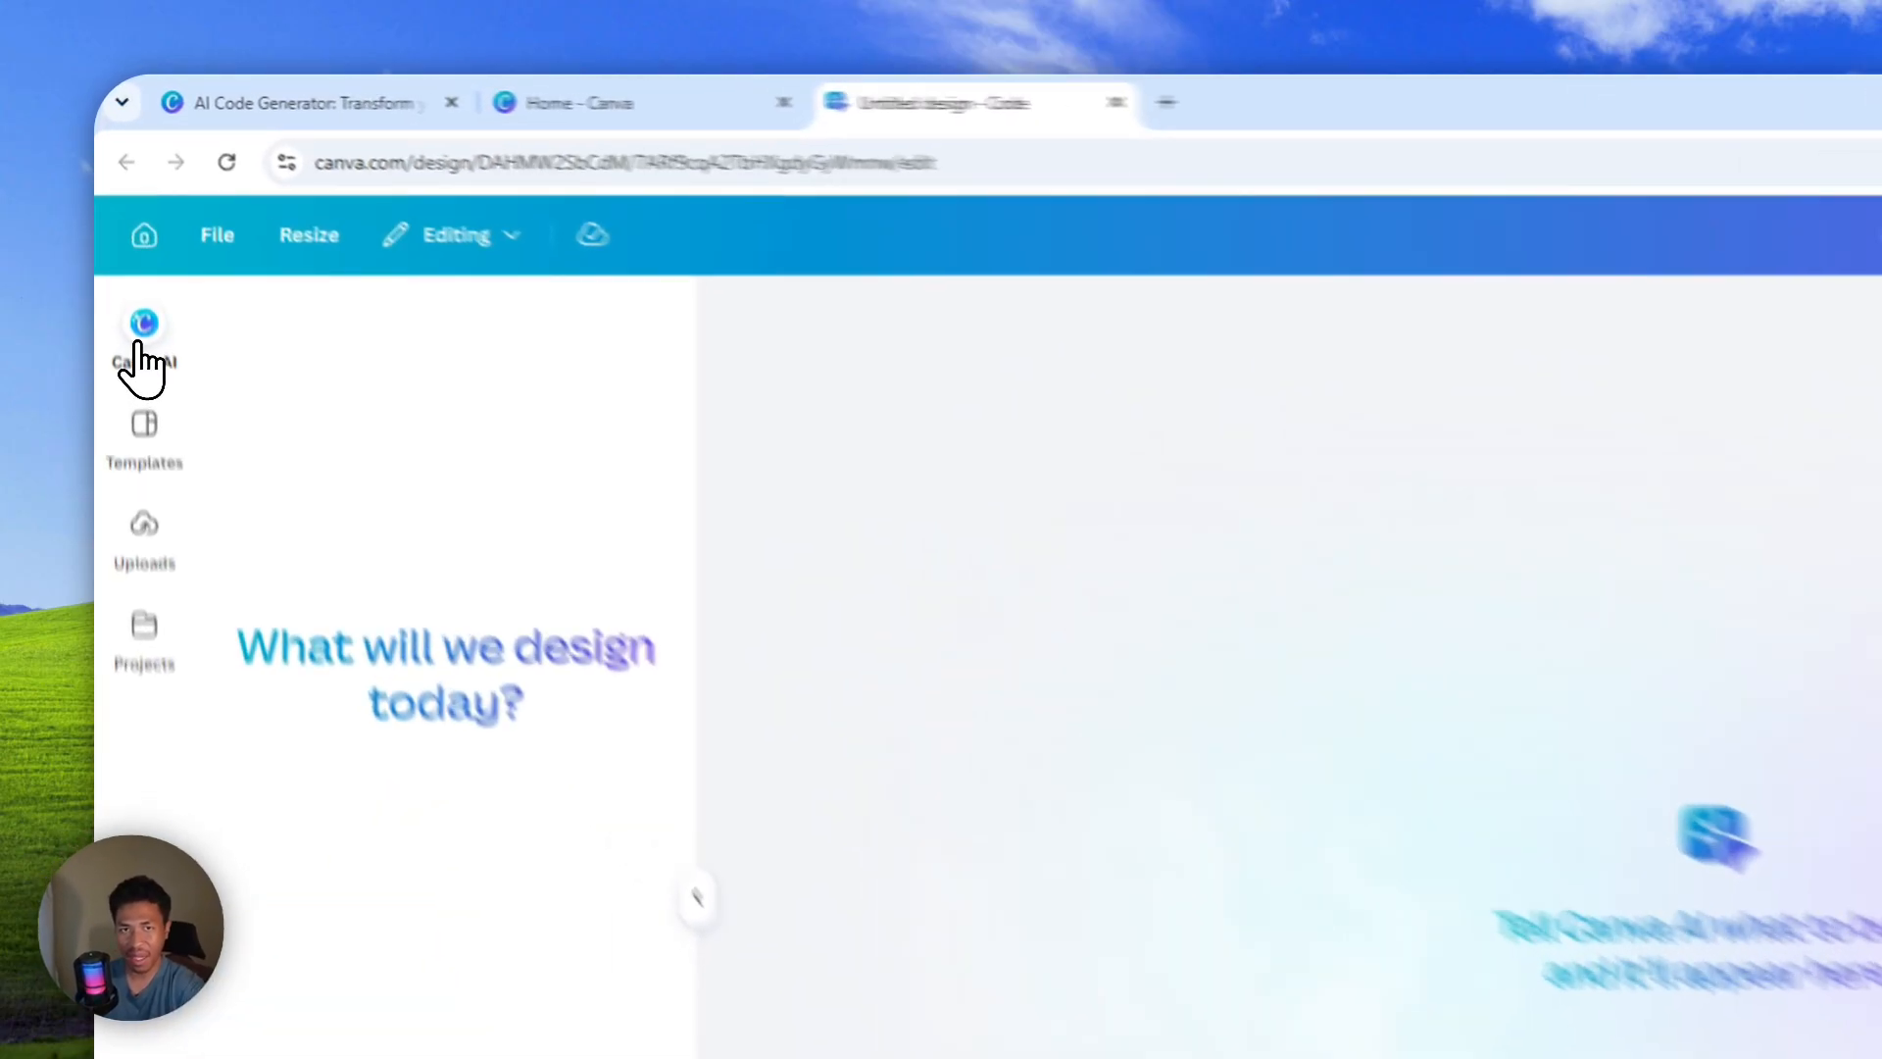
Look through the available code templates, the uploaded images and the existing projects in the editor
{"action": "left_click", "coordinate": [139, 343]}
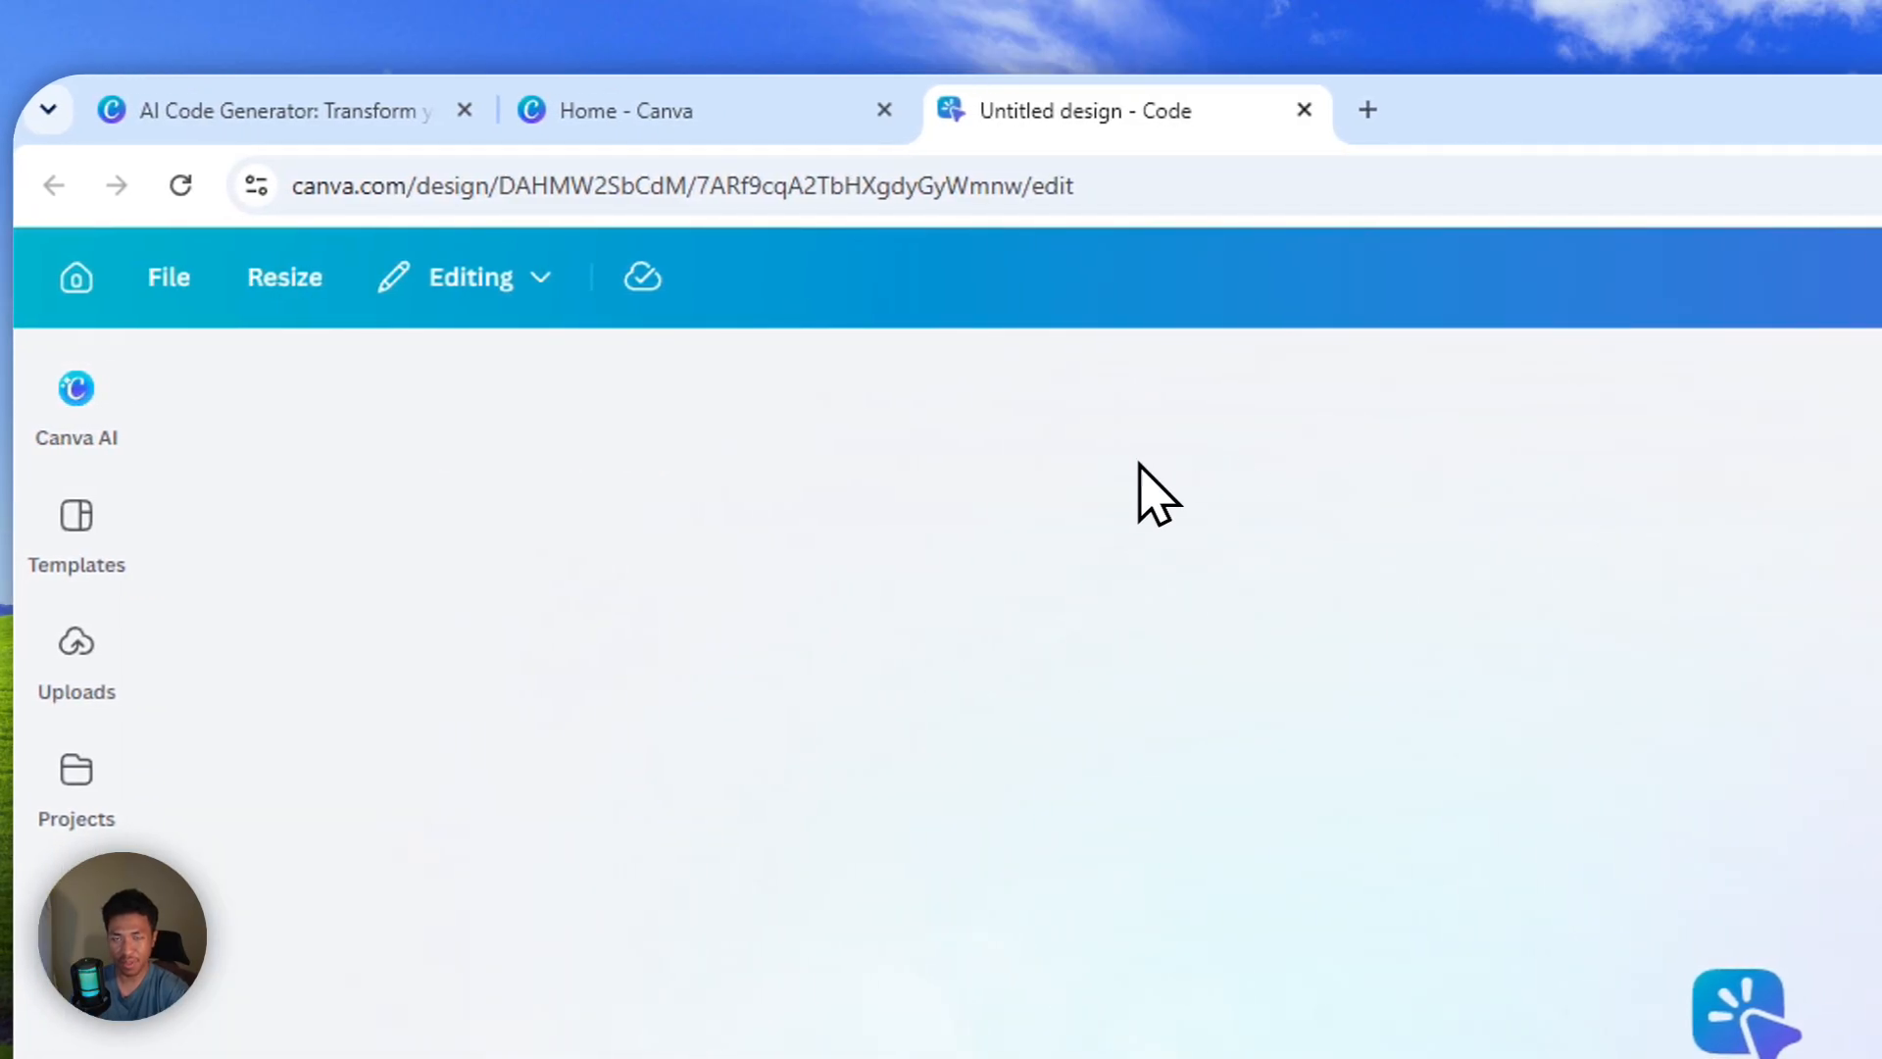
{"action": "left_click", "coordinate": [226, 399]}
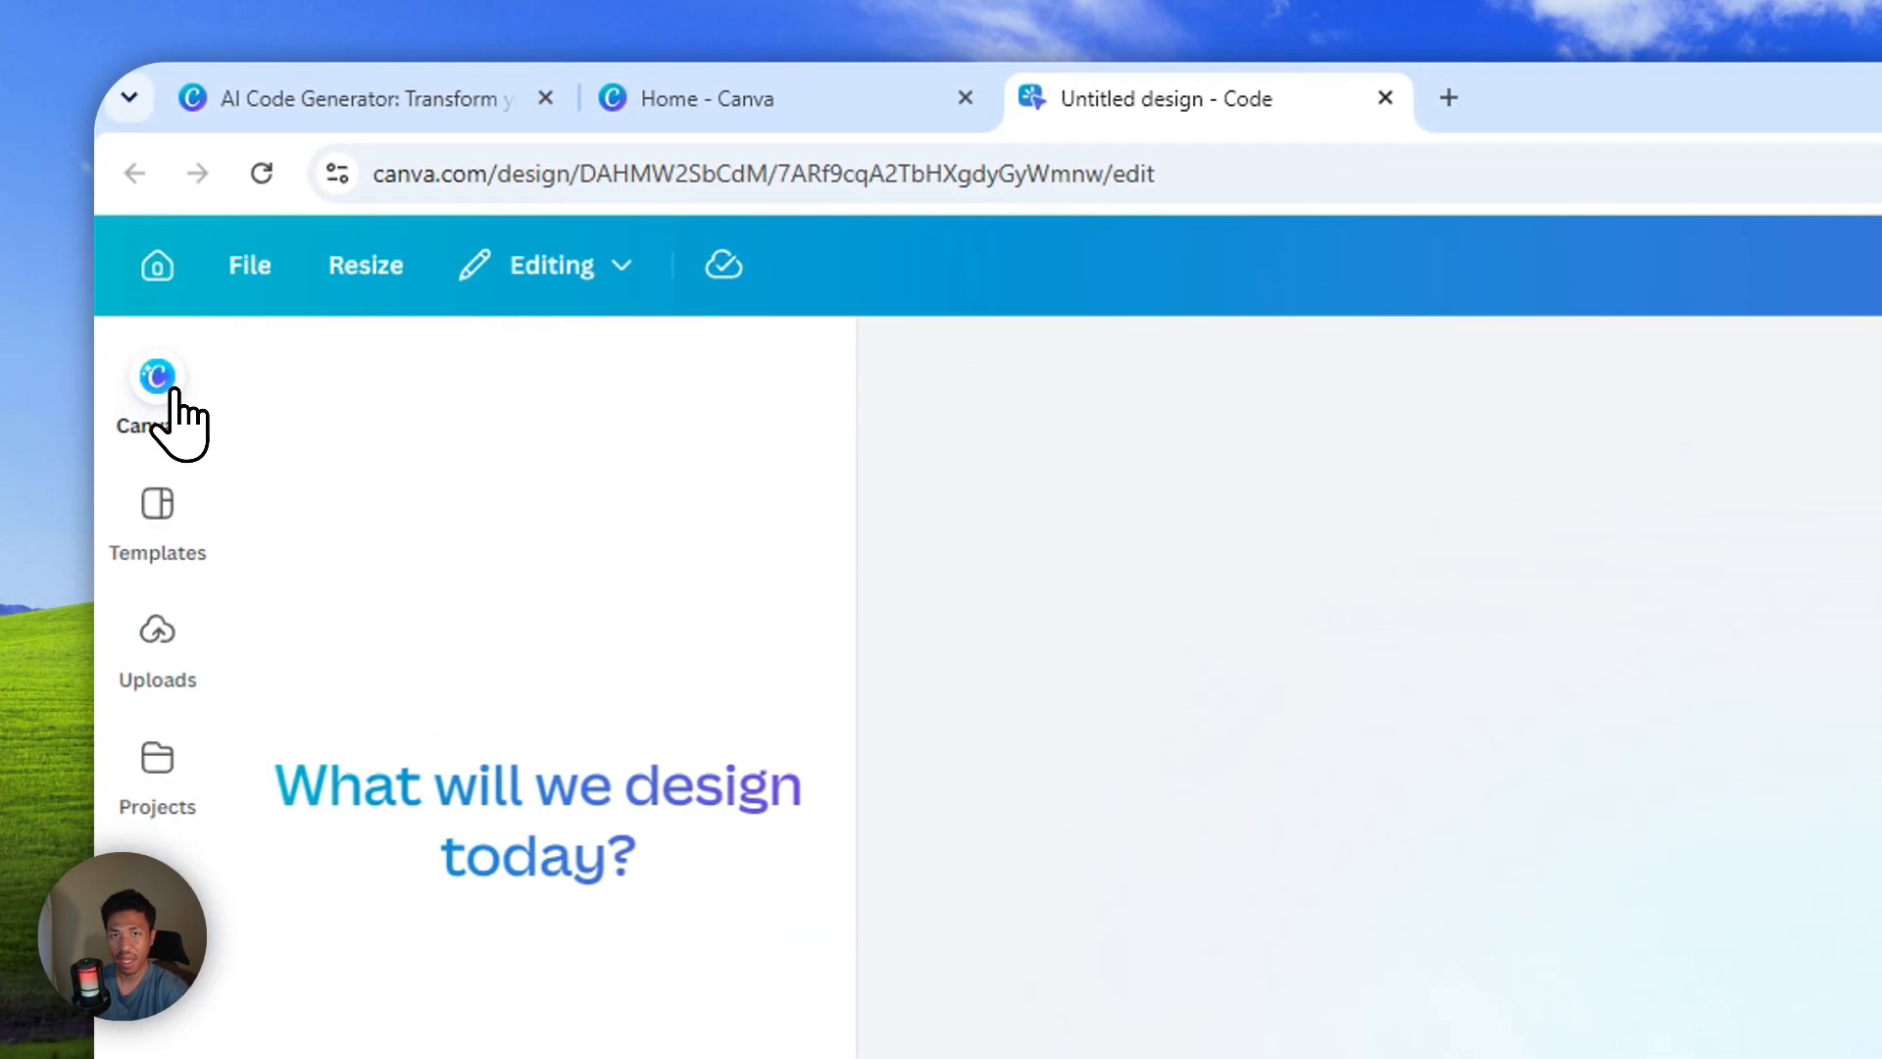
{"action": "left_click", "coordinate": [155, 512]}
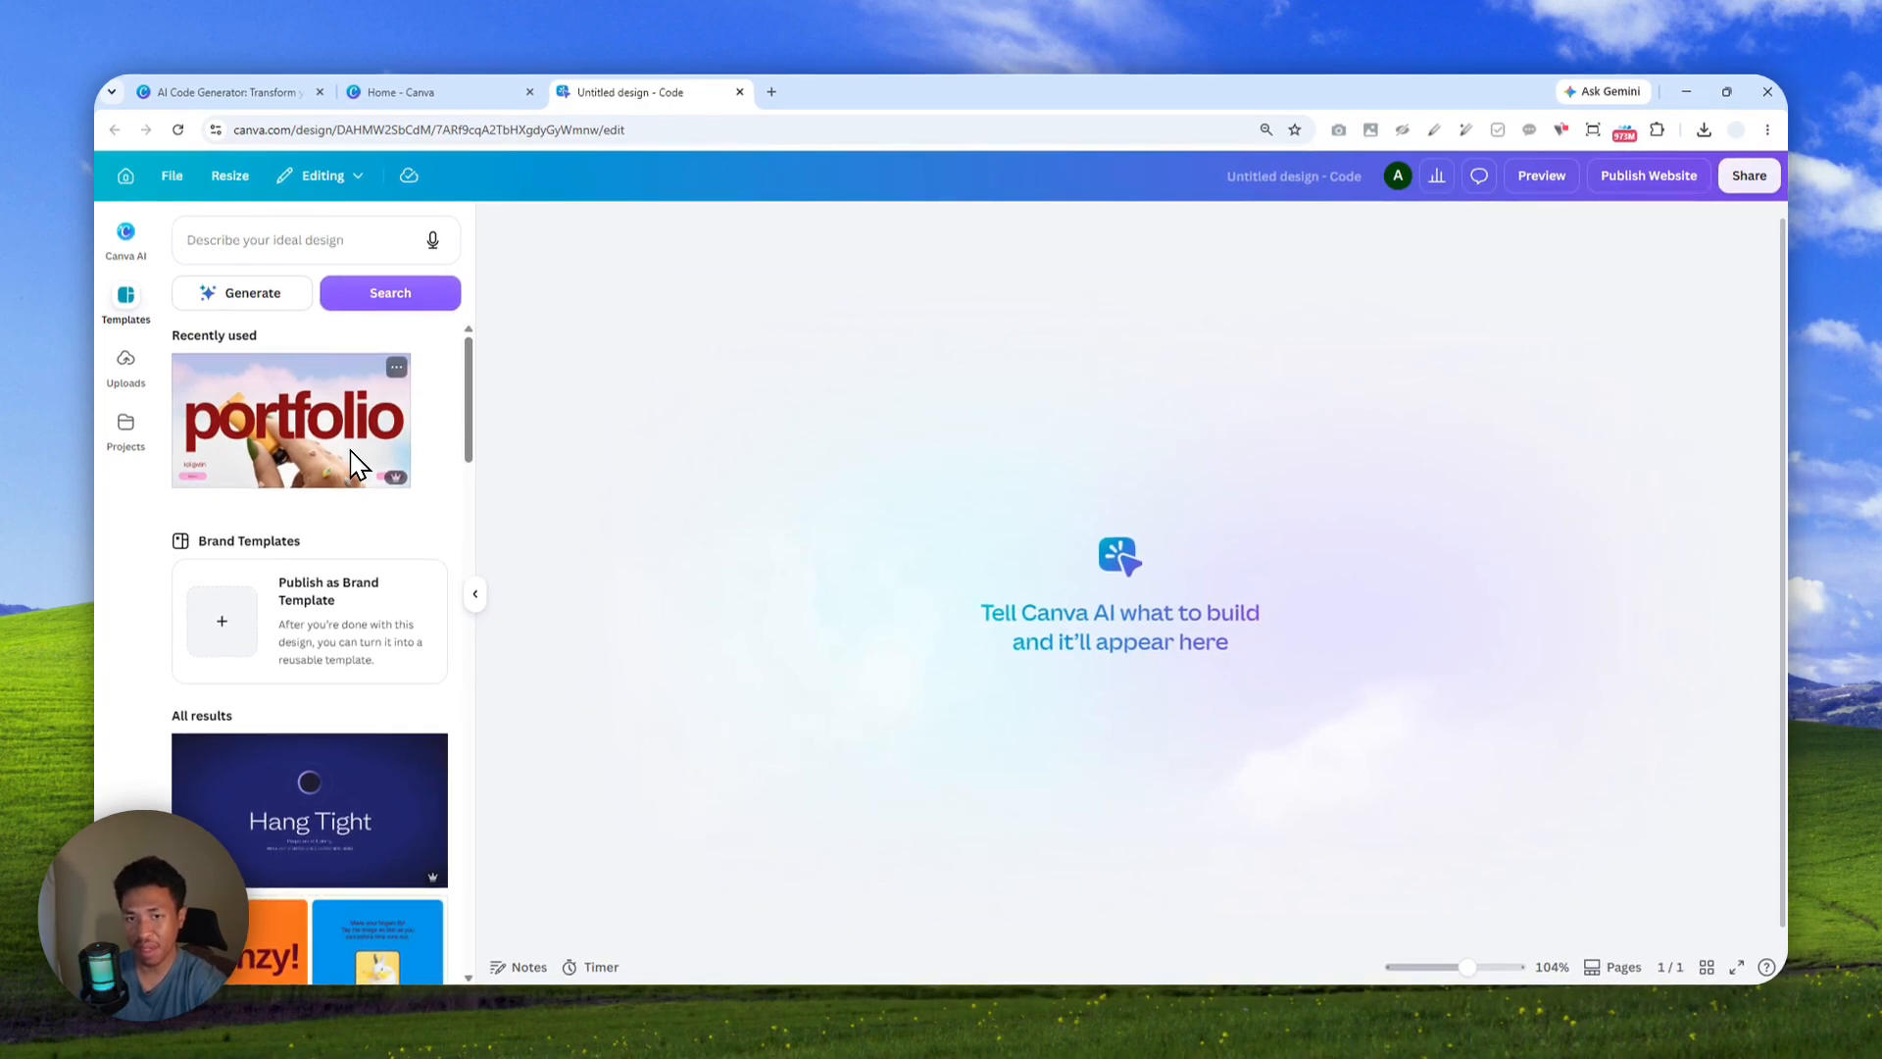
{"action": "scroll", "coordinate": [348, 432], "scroll_direction": "down", "scroll_amount": 5}
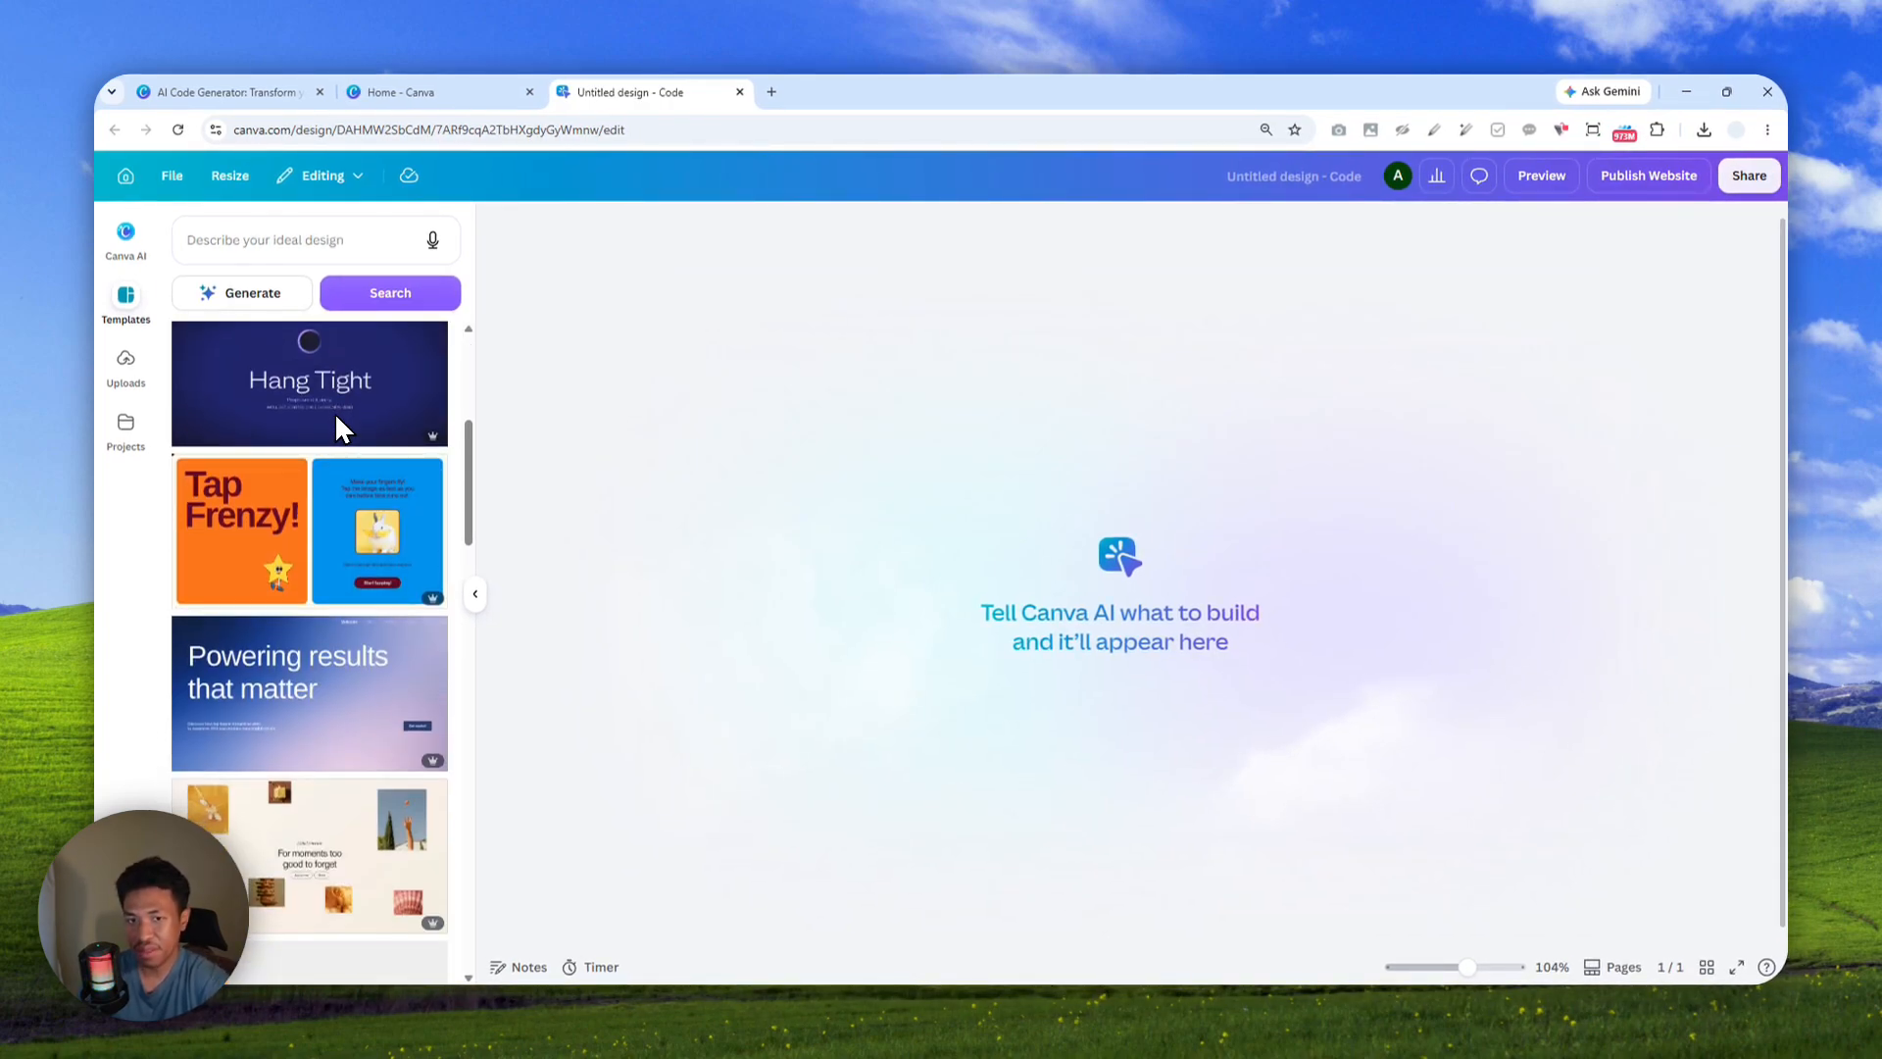
{"action": "scroll", "coordinate": [345, 441], "scroll_direction": "down", "scroll_amount": 1}
{"action": "scroll", "coordinate": [343, 438], "scroll_direction": "down", "scroll_amount": 5}
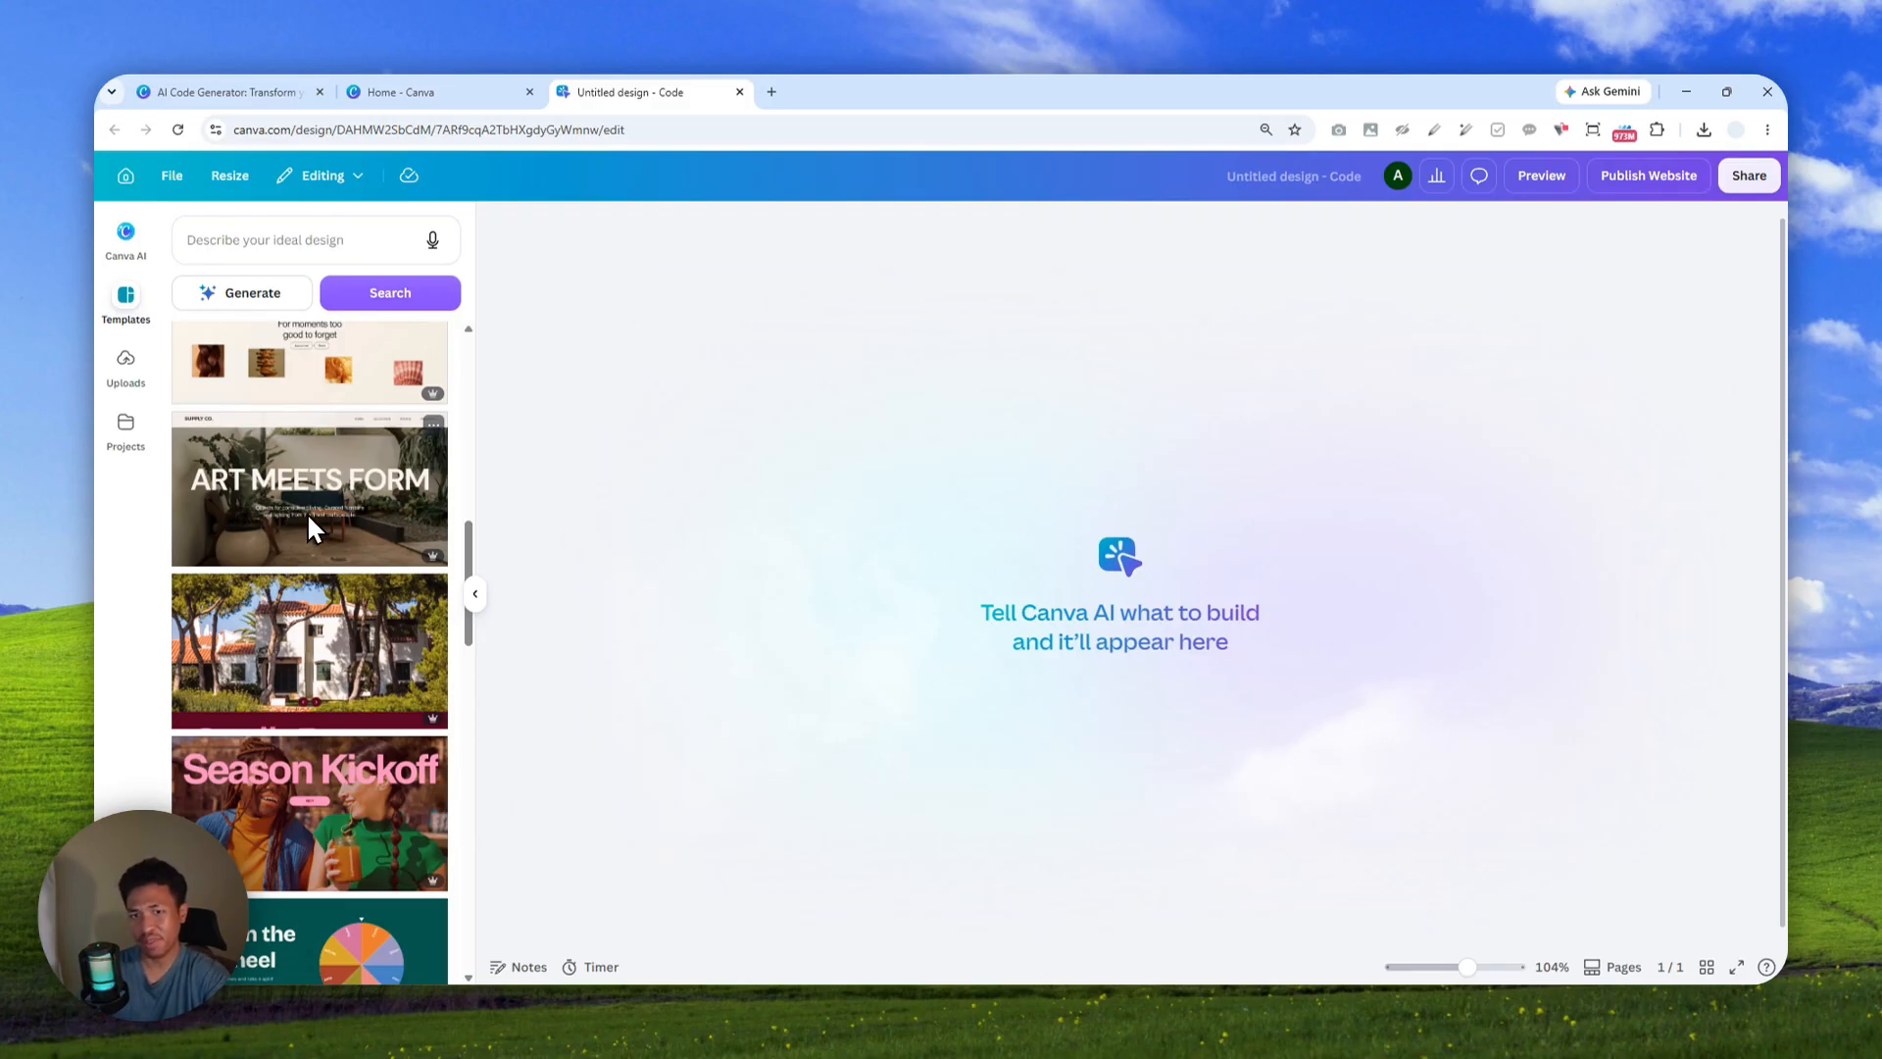
{"action": "scroll", "coordinate": [307, 512], "scroll_direction": "down", "scroll_amount": 3}
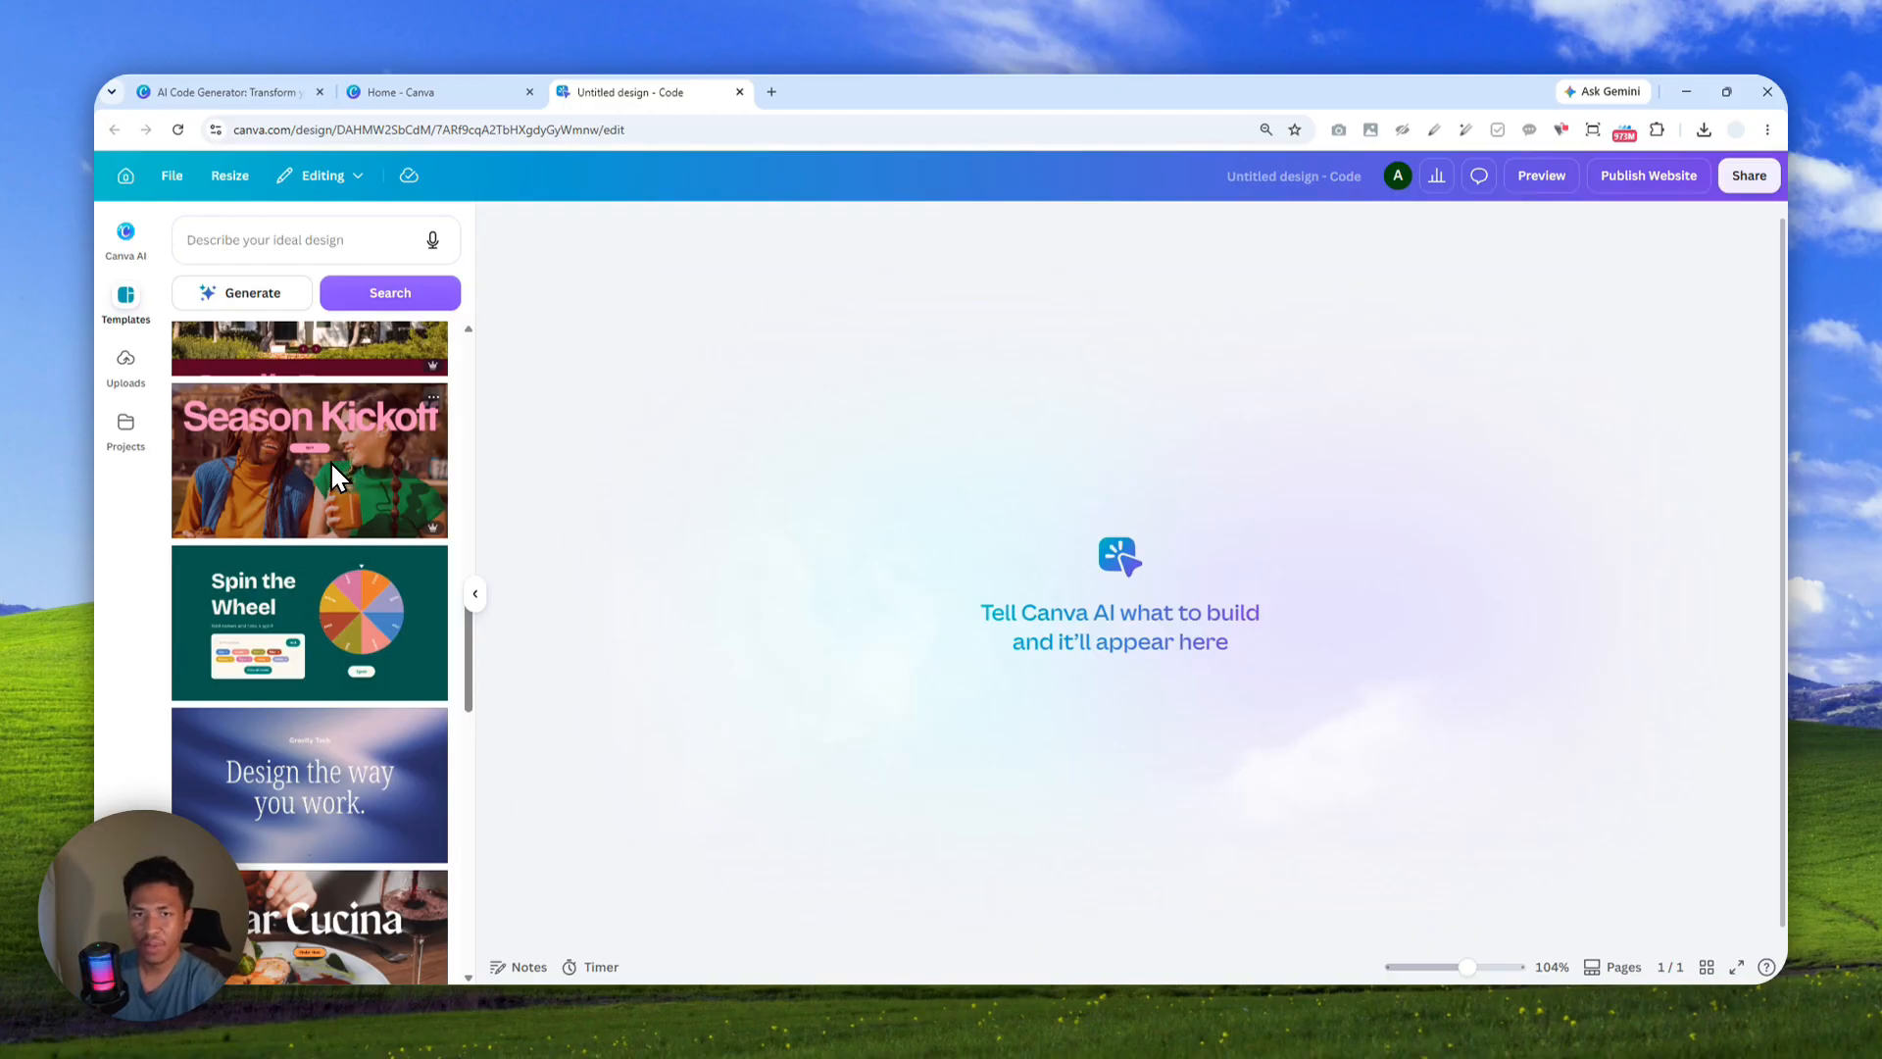
{"action": "left_click", "coordinate": [126, 361]}
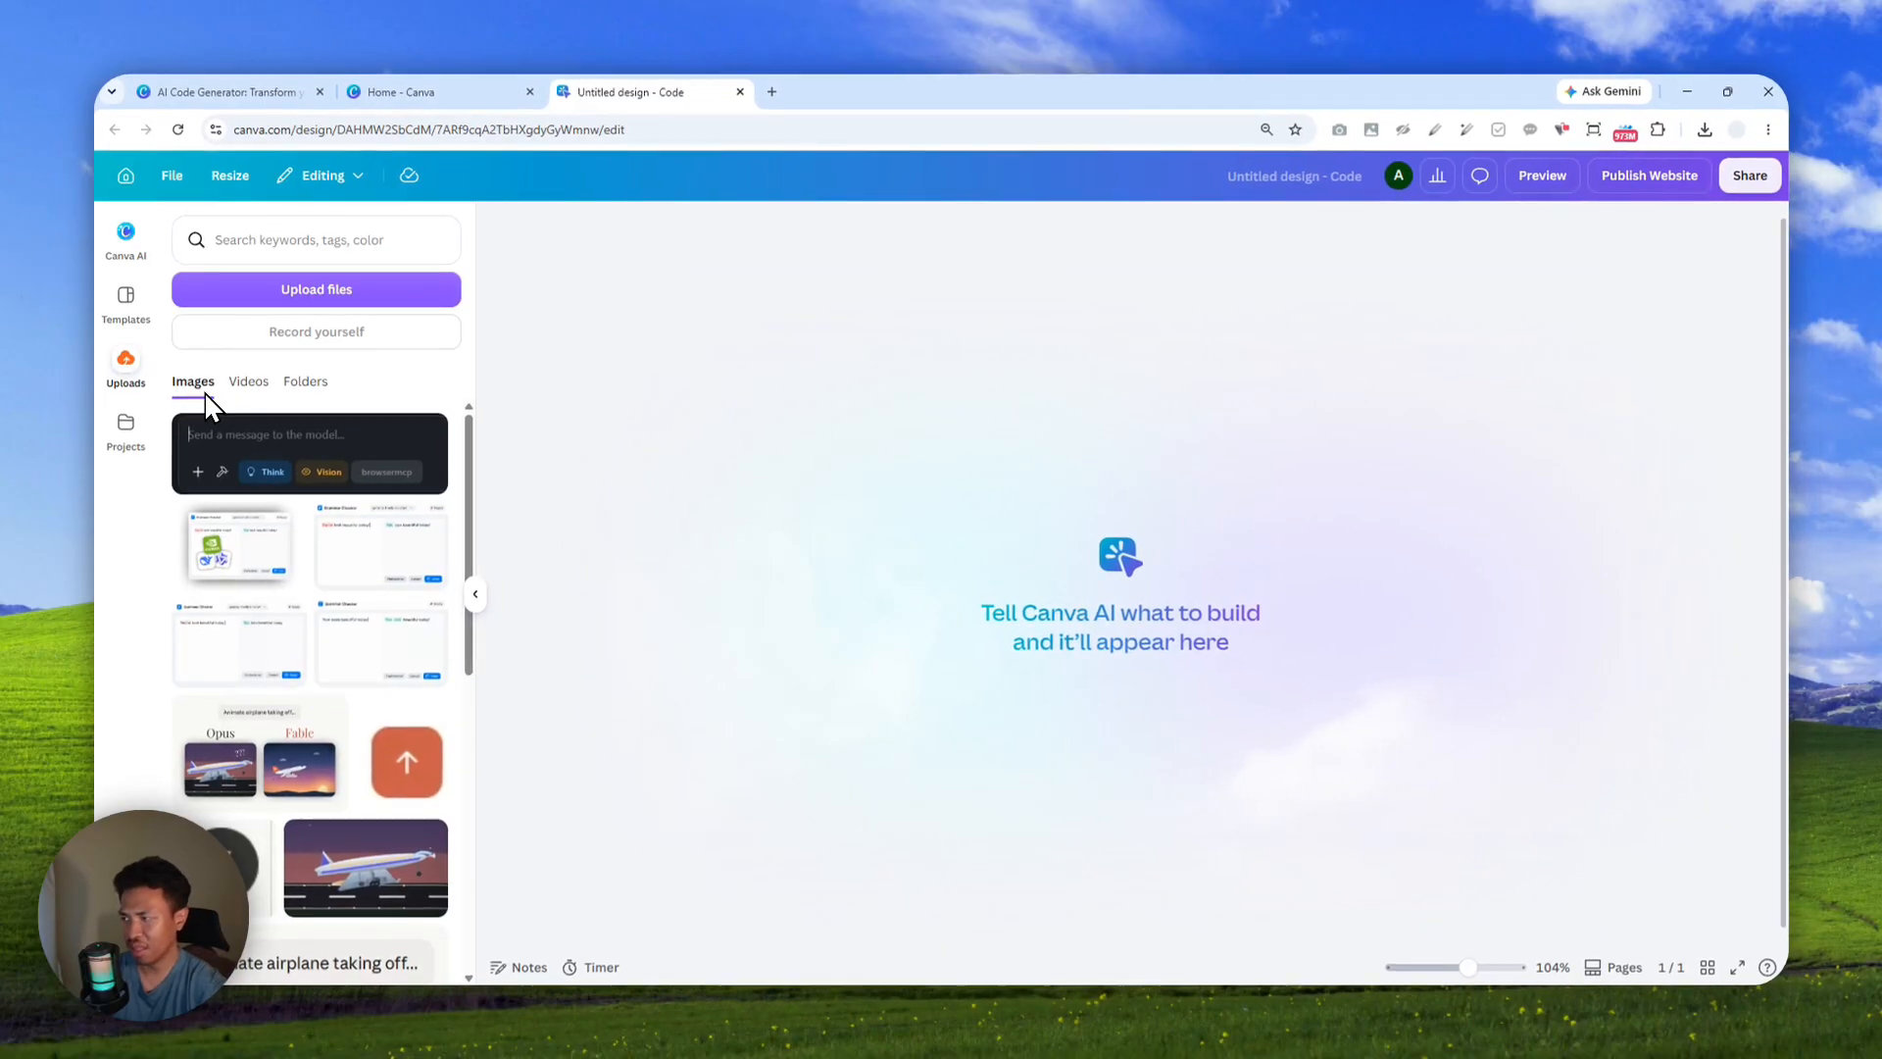
{"action": "left_click", "coordinate": [125, 424]}
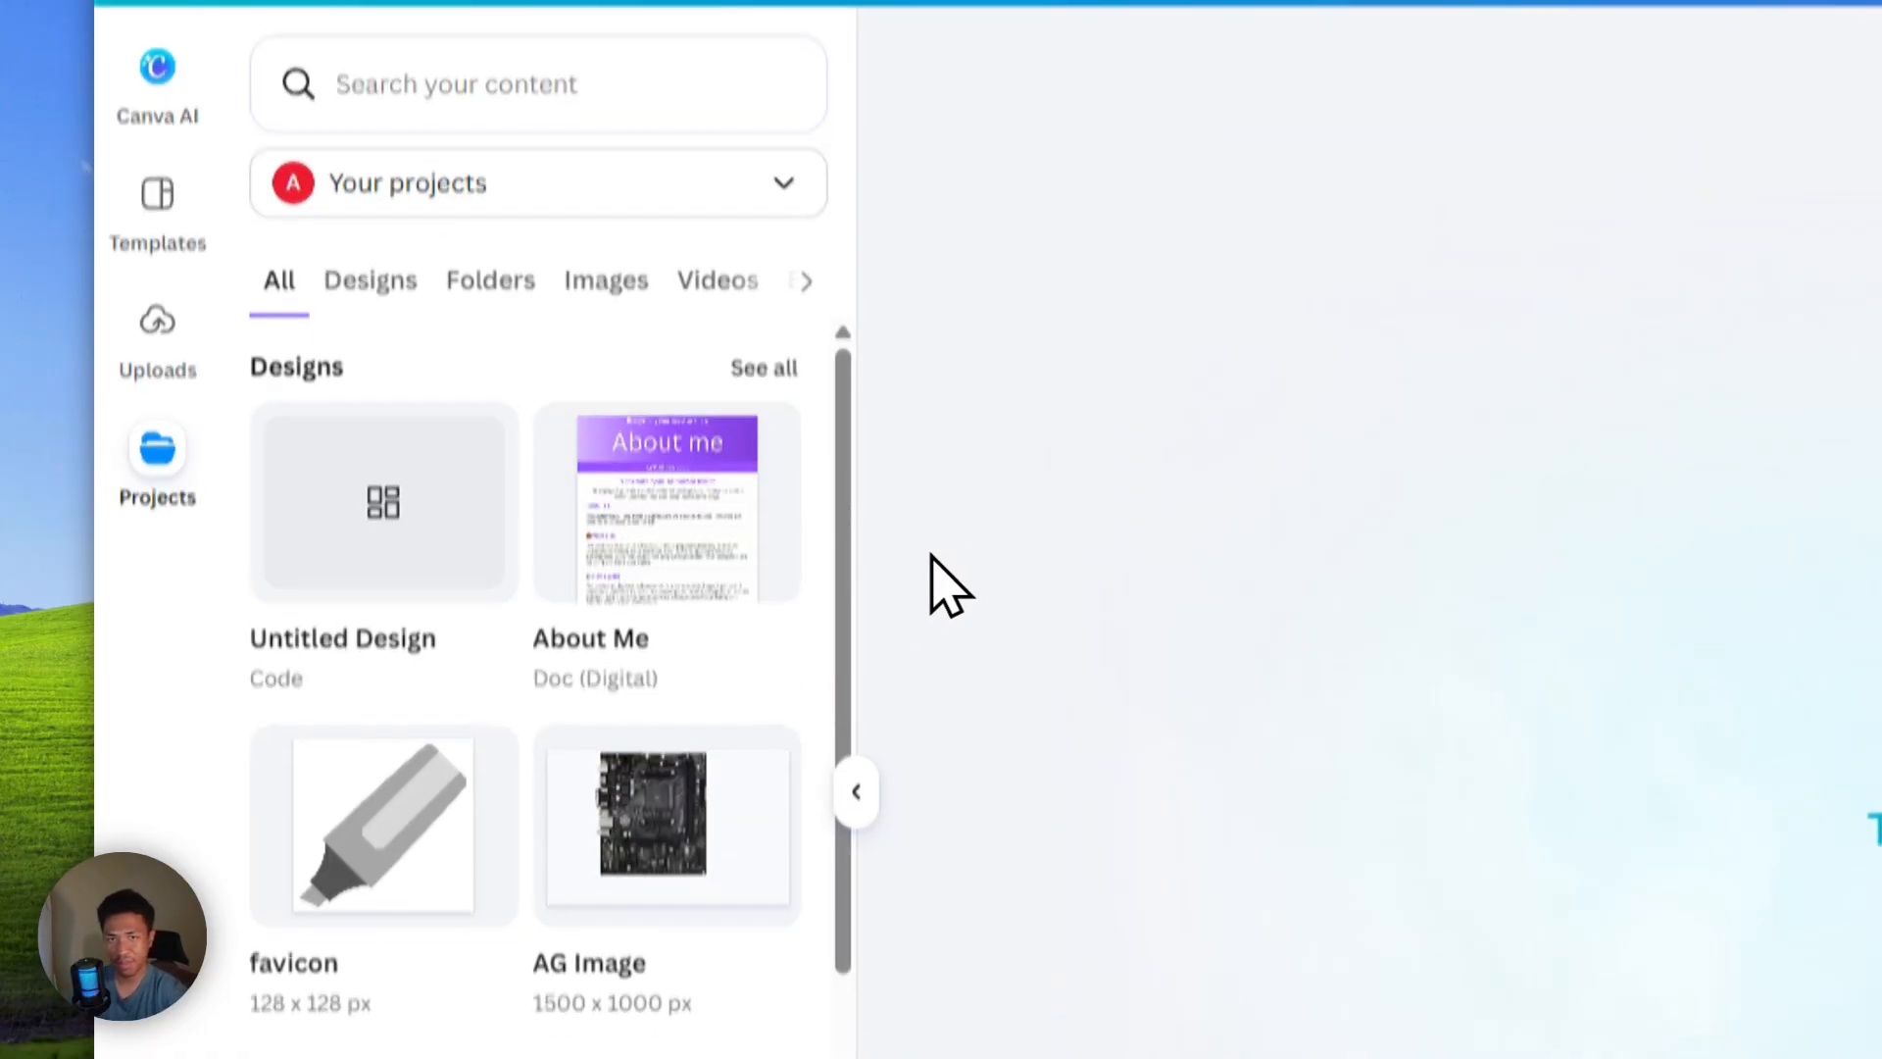
Write a Canva AI prompt for a single-page app calculating calories and water needed for cycling from distance, body weight, temperature and elevation gain
{"action": "left_click", "coordinate": [176, 115]}
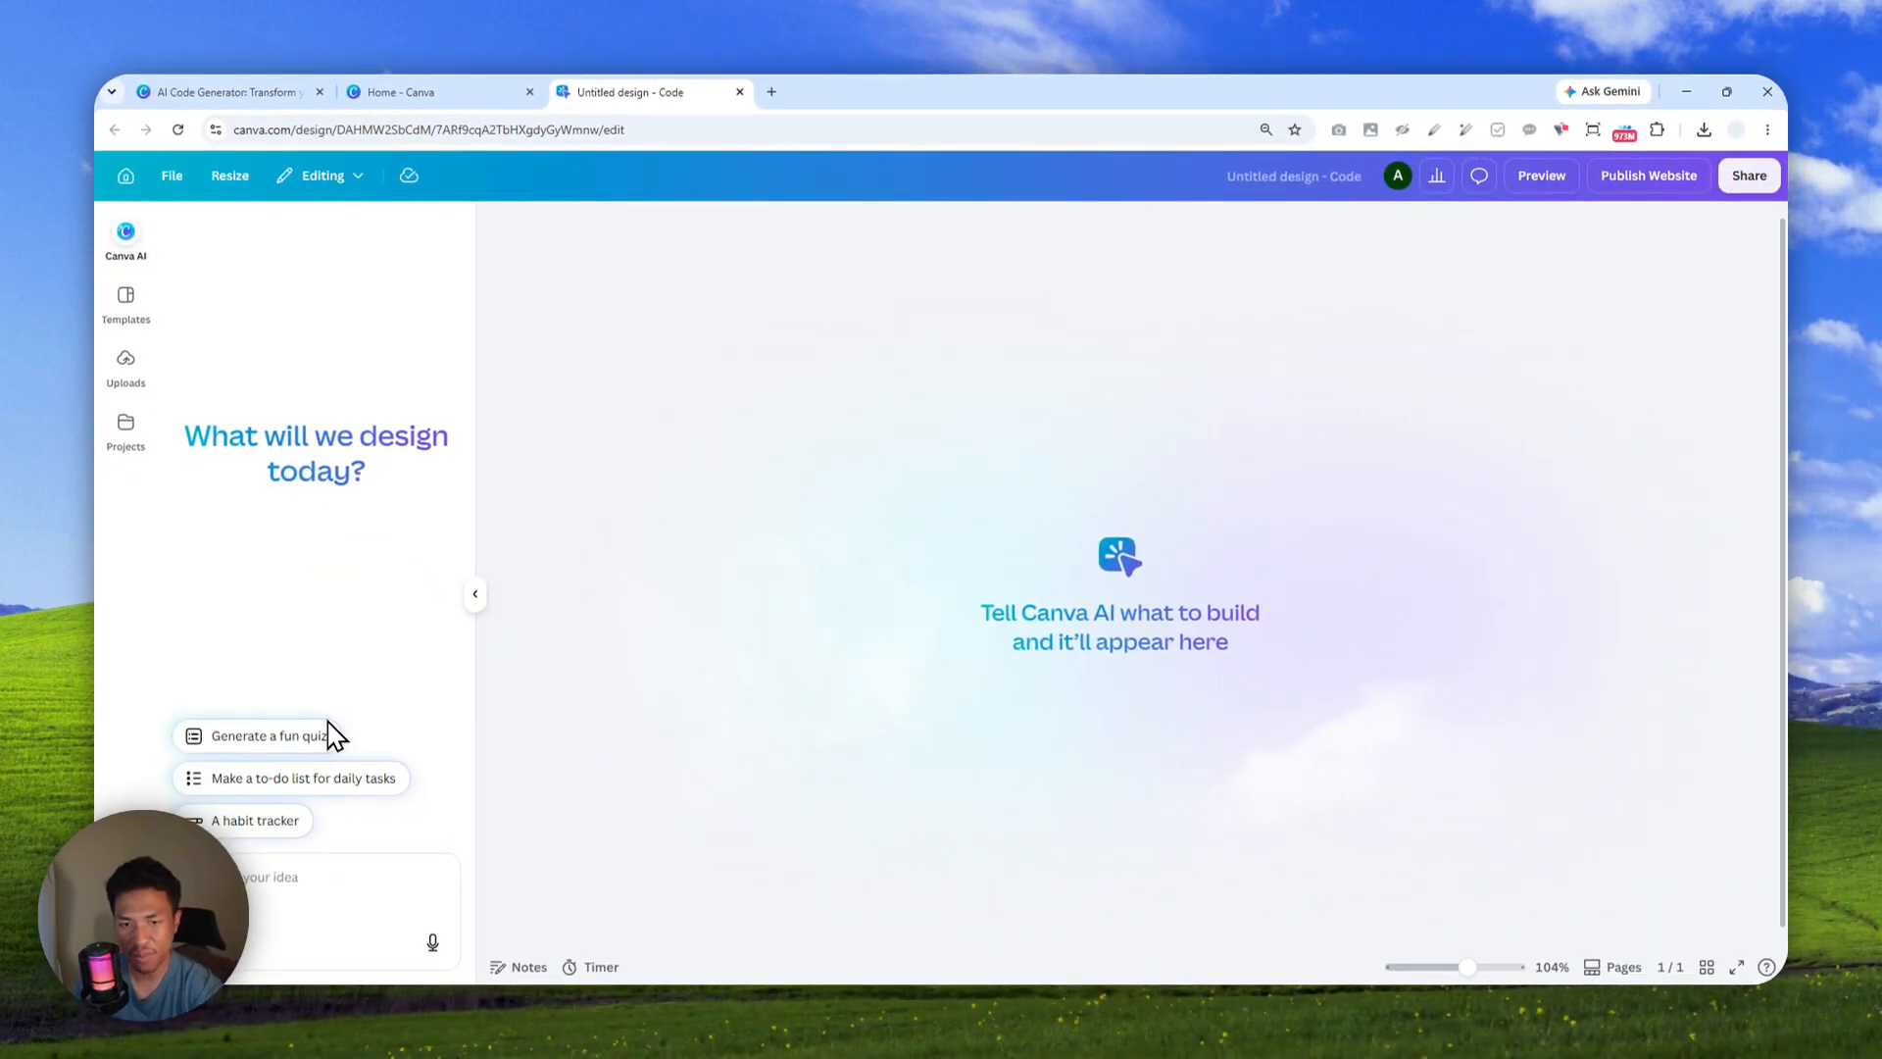
{"action": "left_click", "coordinate": [343, 864]}
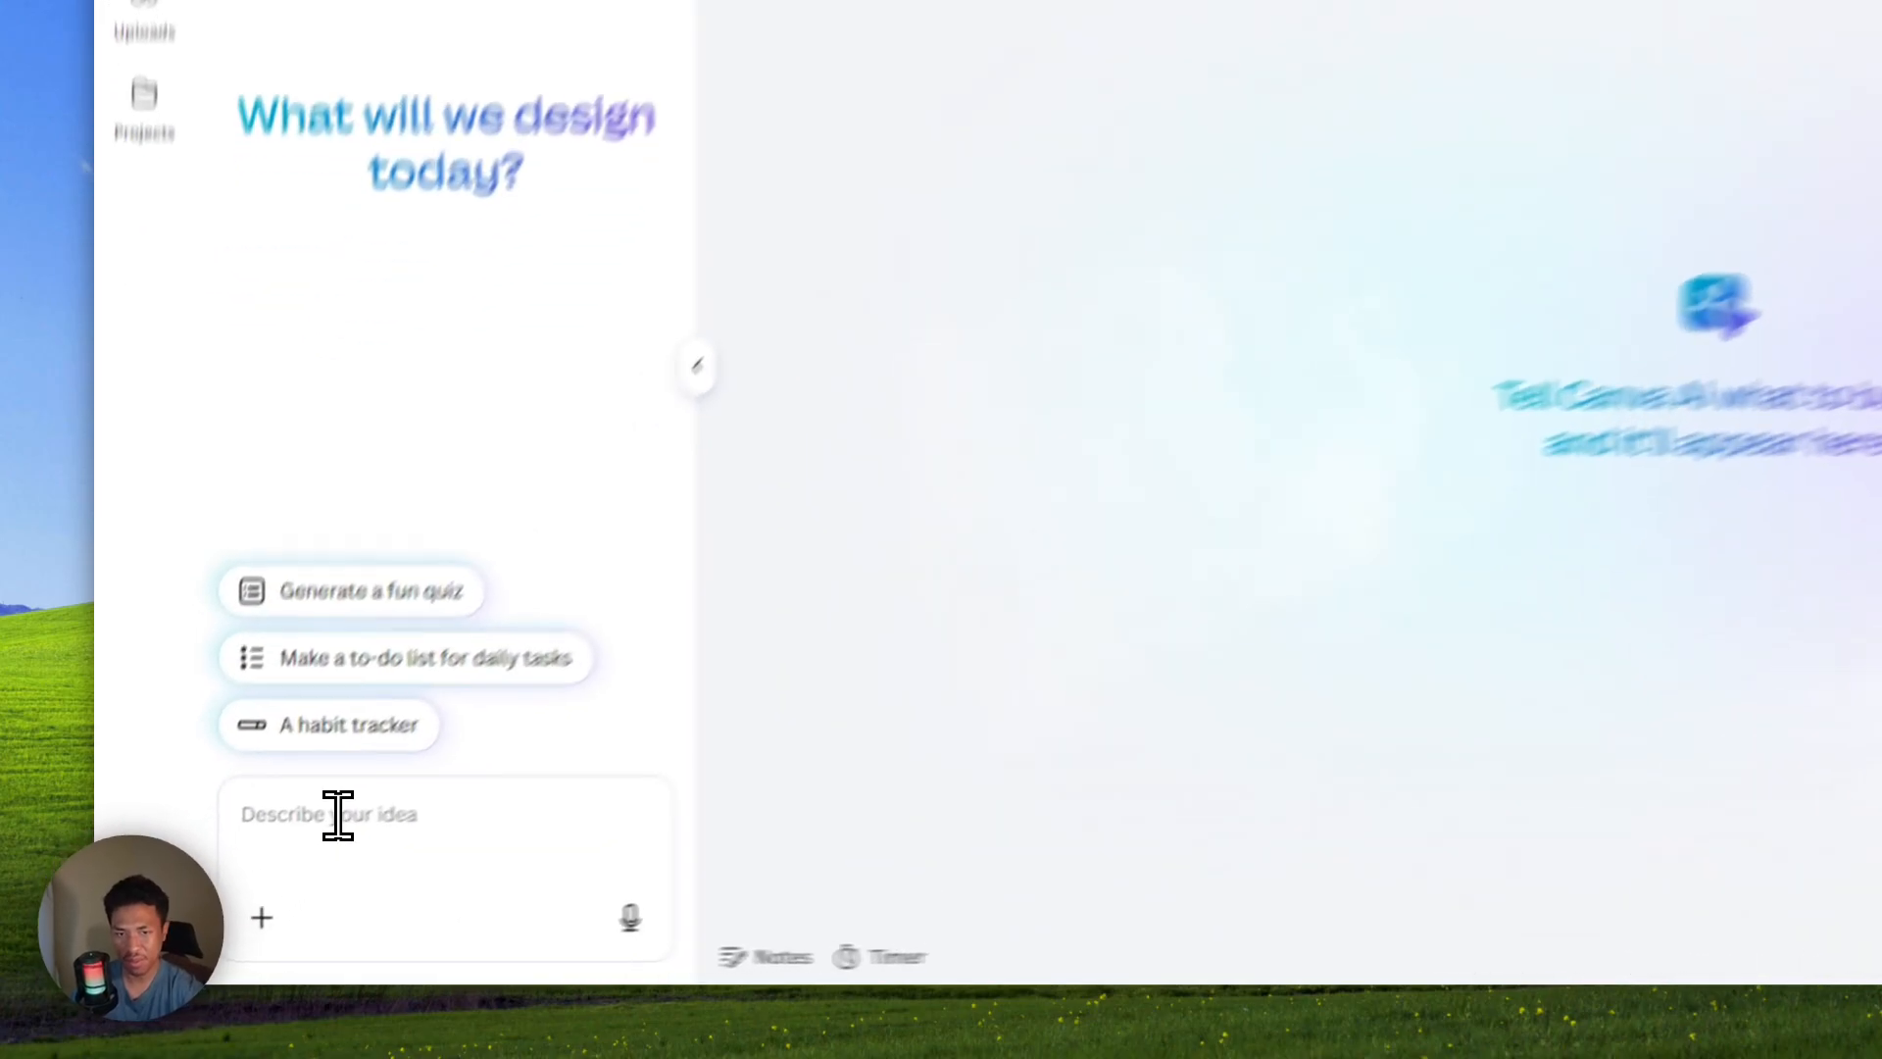
{"action": "left_click", "coordinate": [247, 877]}
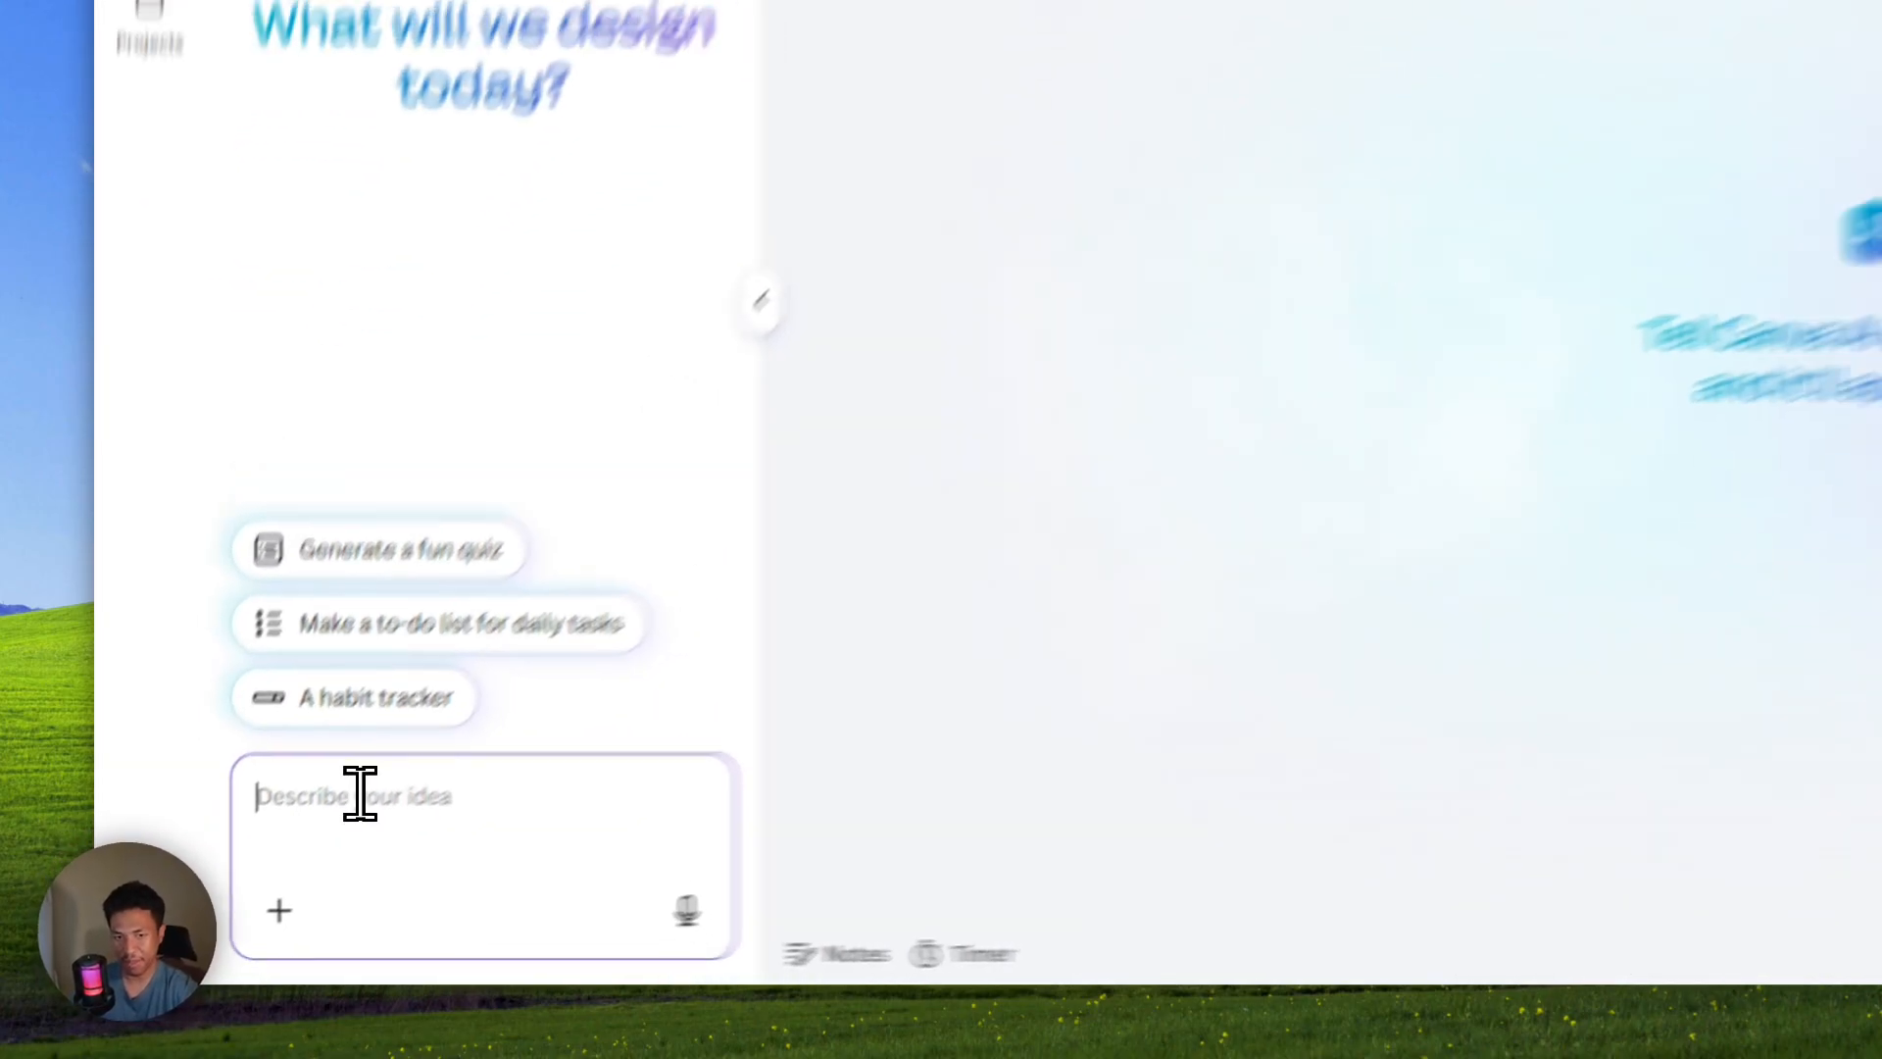
{"action": "key", "text": "ctrl+space"}
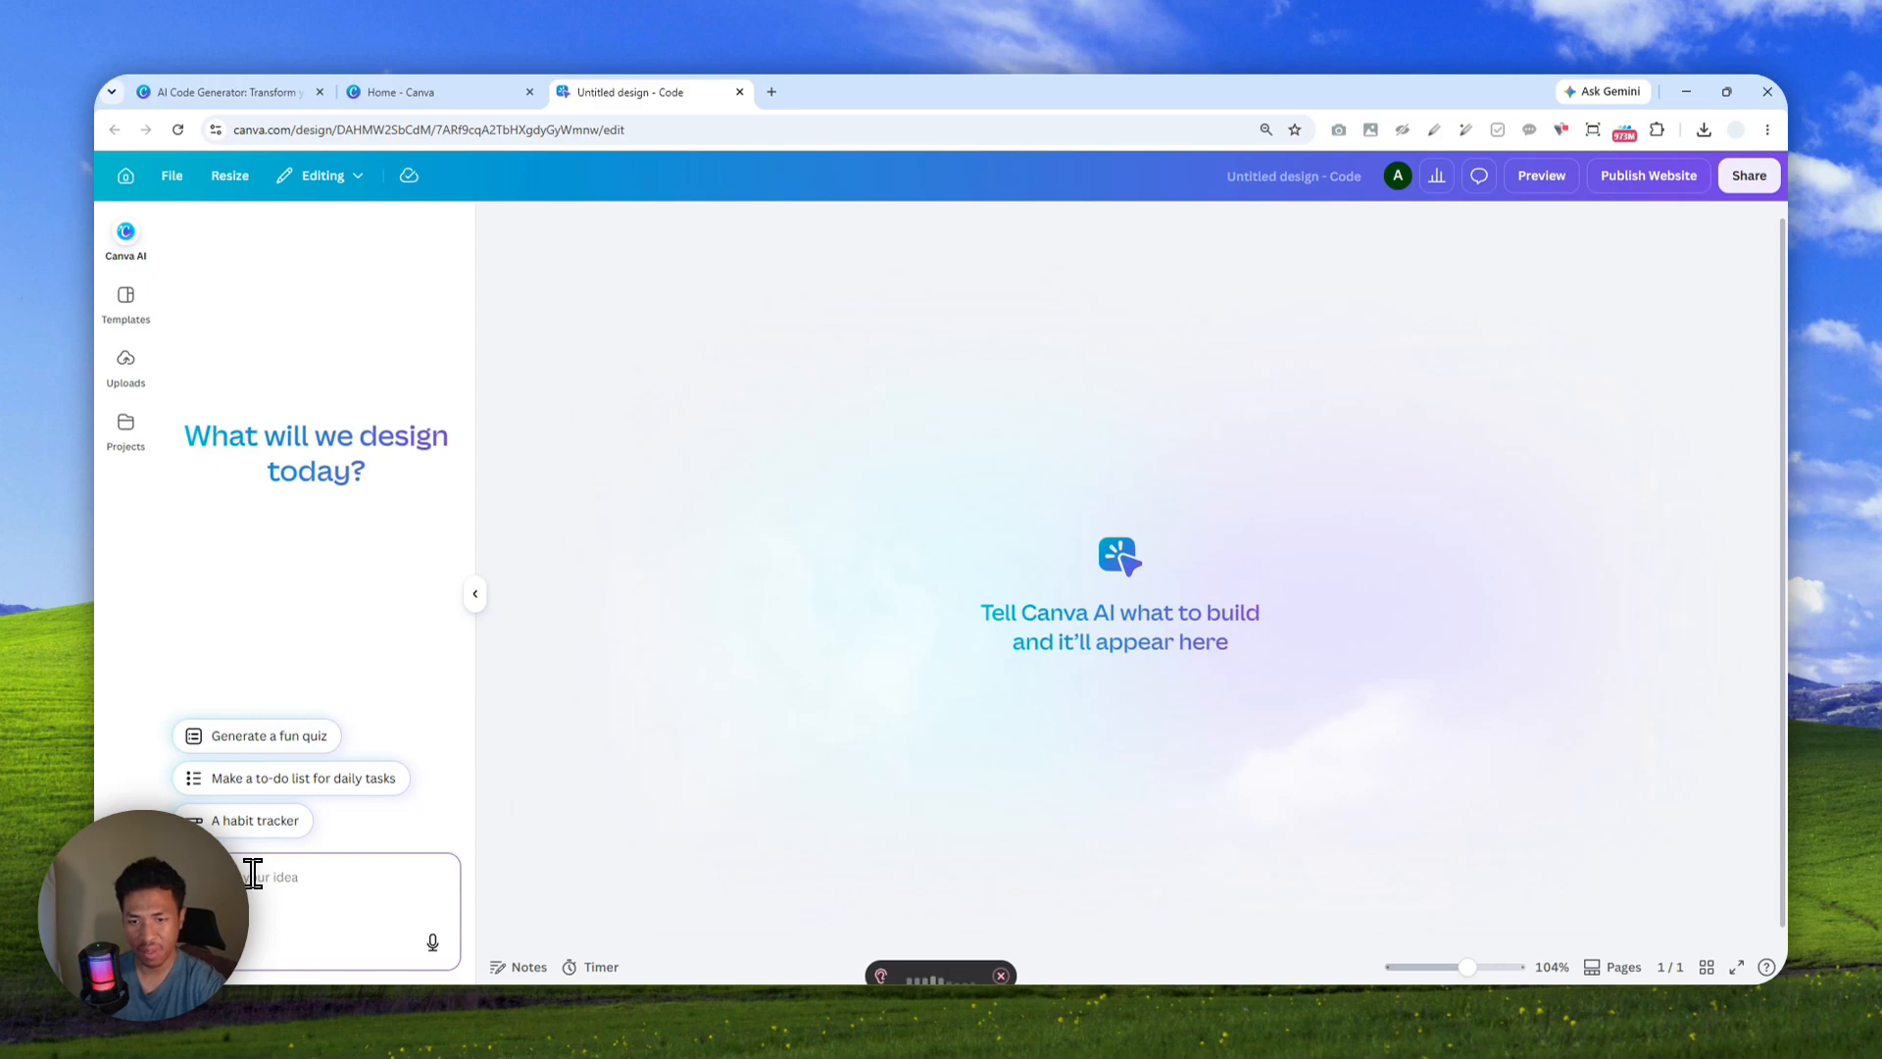
{"action": "key", "text": "ctrl+space"}
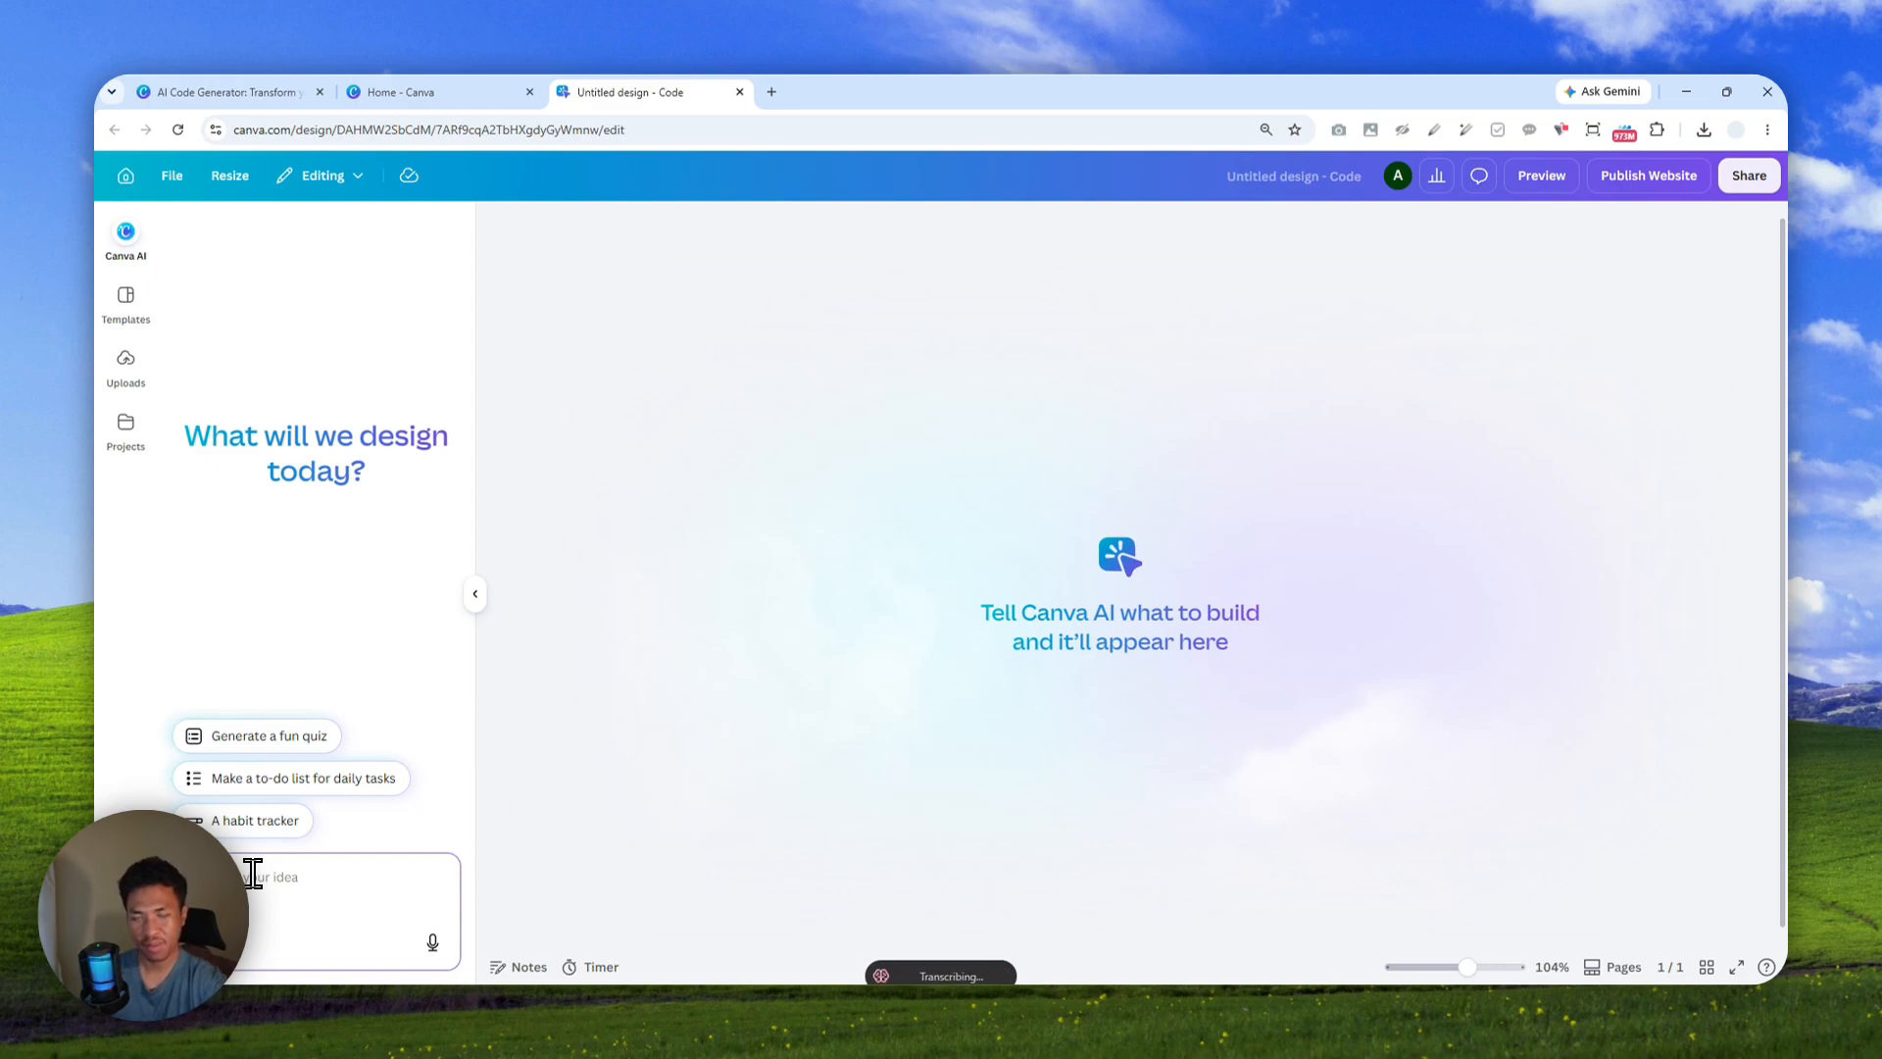
{"action": "type", "text": "I want you to build a single page app that lets anyone to calculate how much calories and water that they would need to prepare before they start cycling. And the user is able to enter the distance, the body weight, the temperature and perhaps the elevation of the ride."}
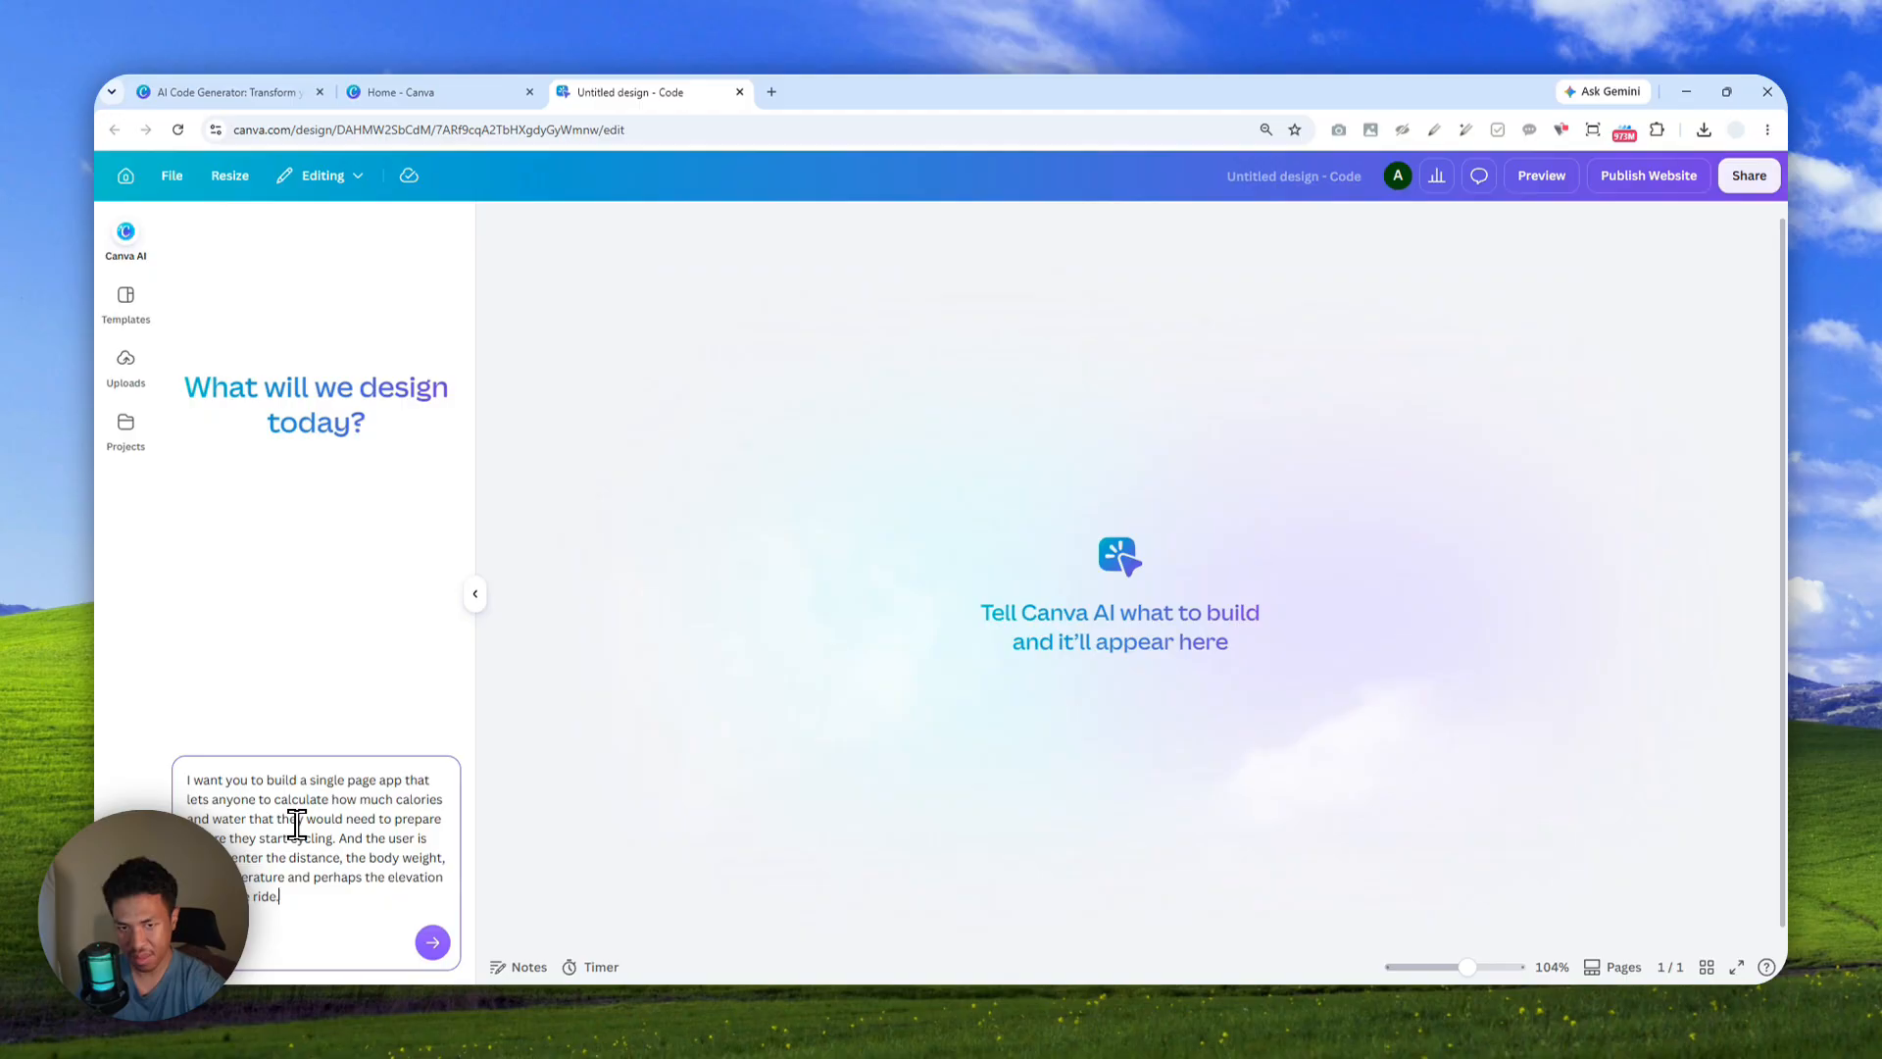
Append "Let's plan everything out before we start building the website." to the prompt and submit it
{"action": "left_click_drag", "start_coordinate": [285, 897], "coordinate": [193, 778]}
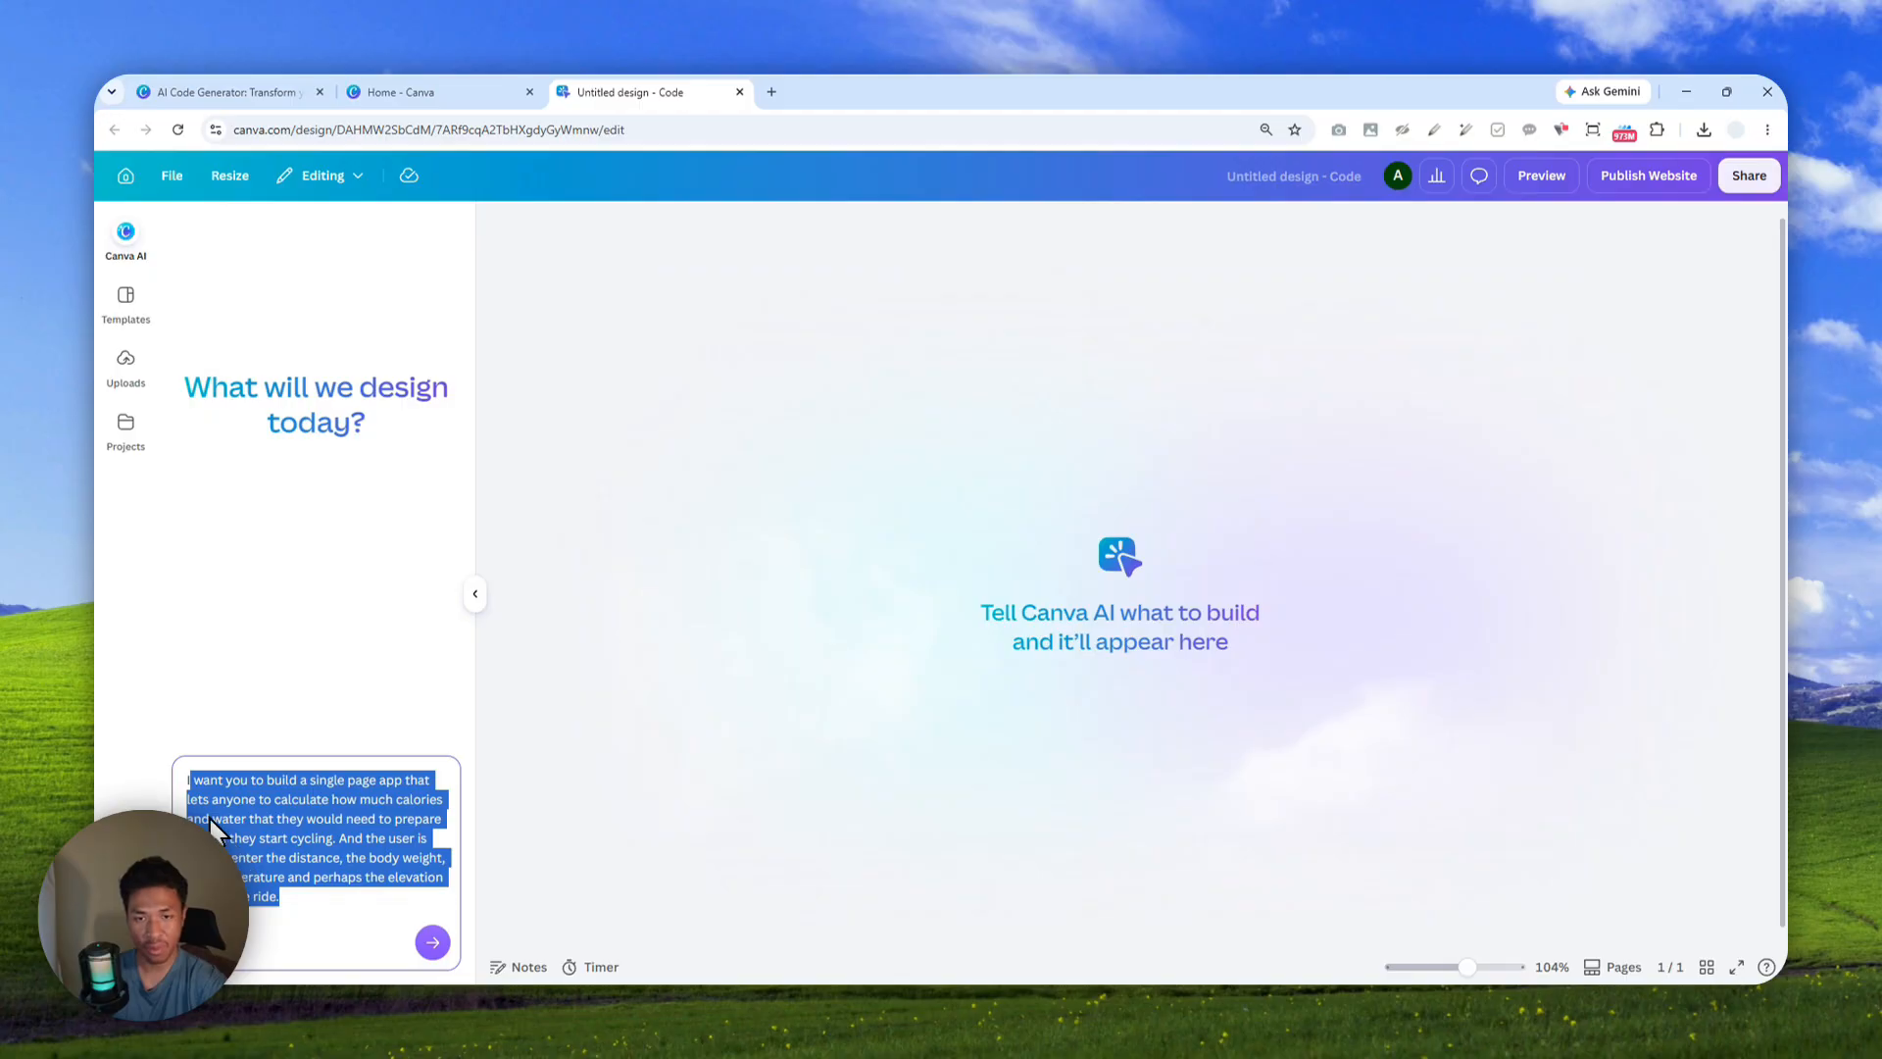
{"action": "left_click", "coordinate": [281, 897]}
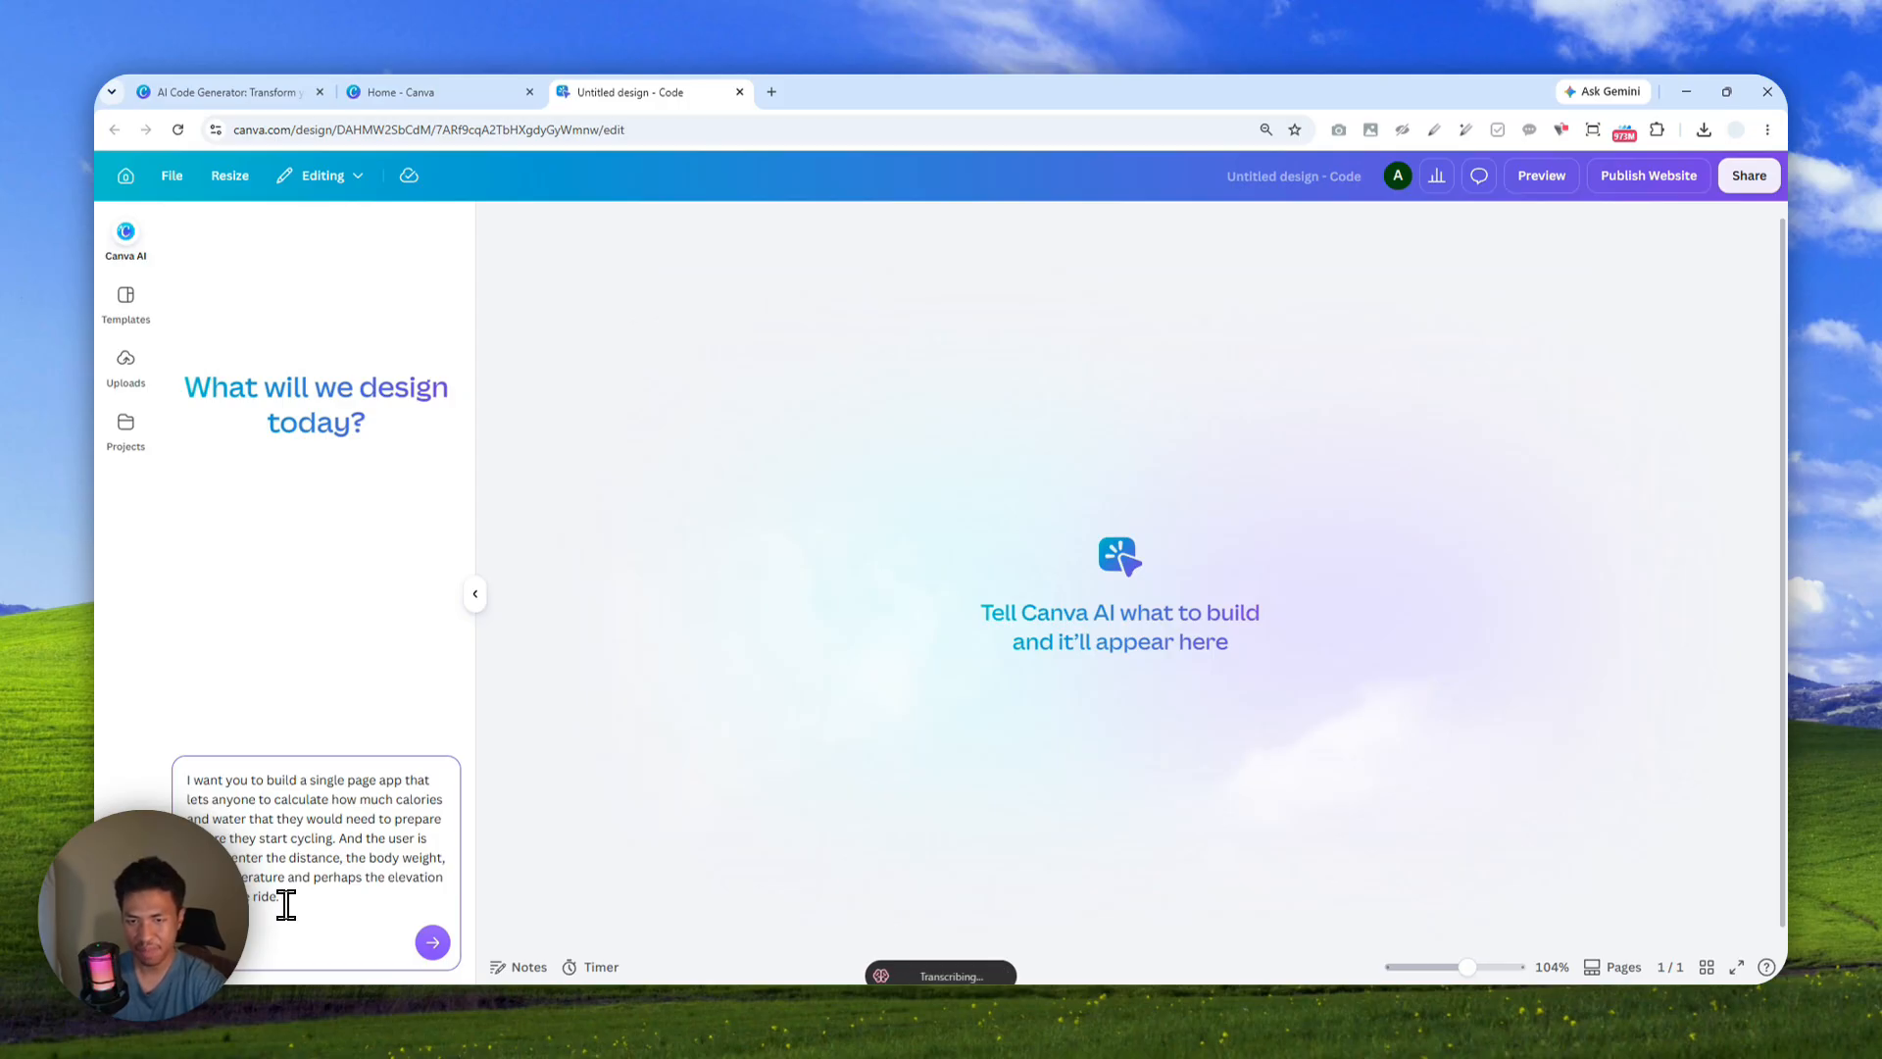
{"action": "key", "text": "ctrl+v"}
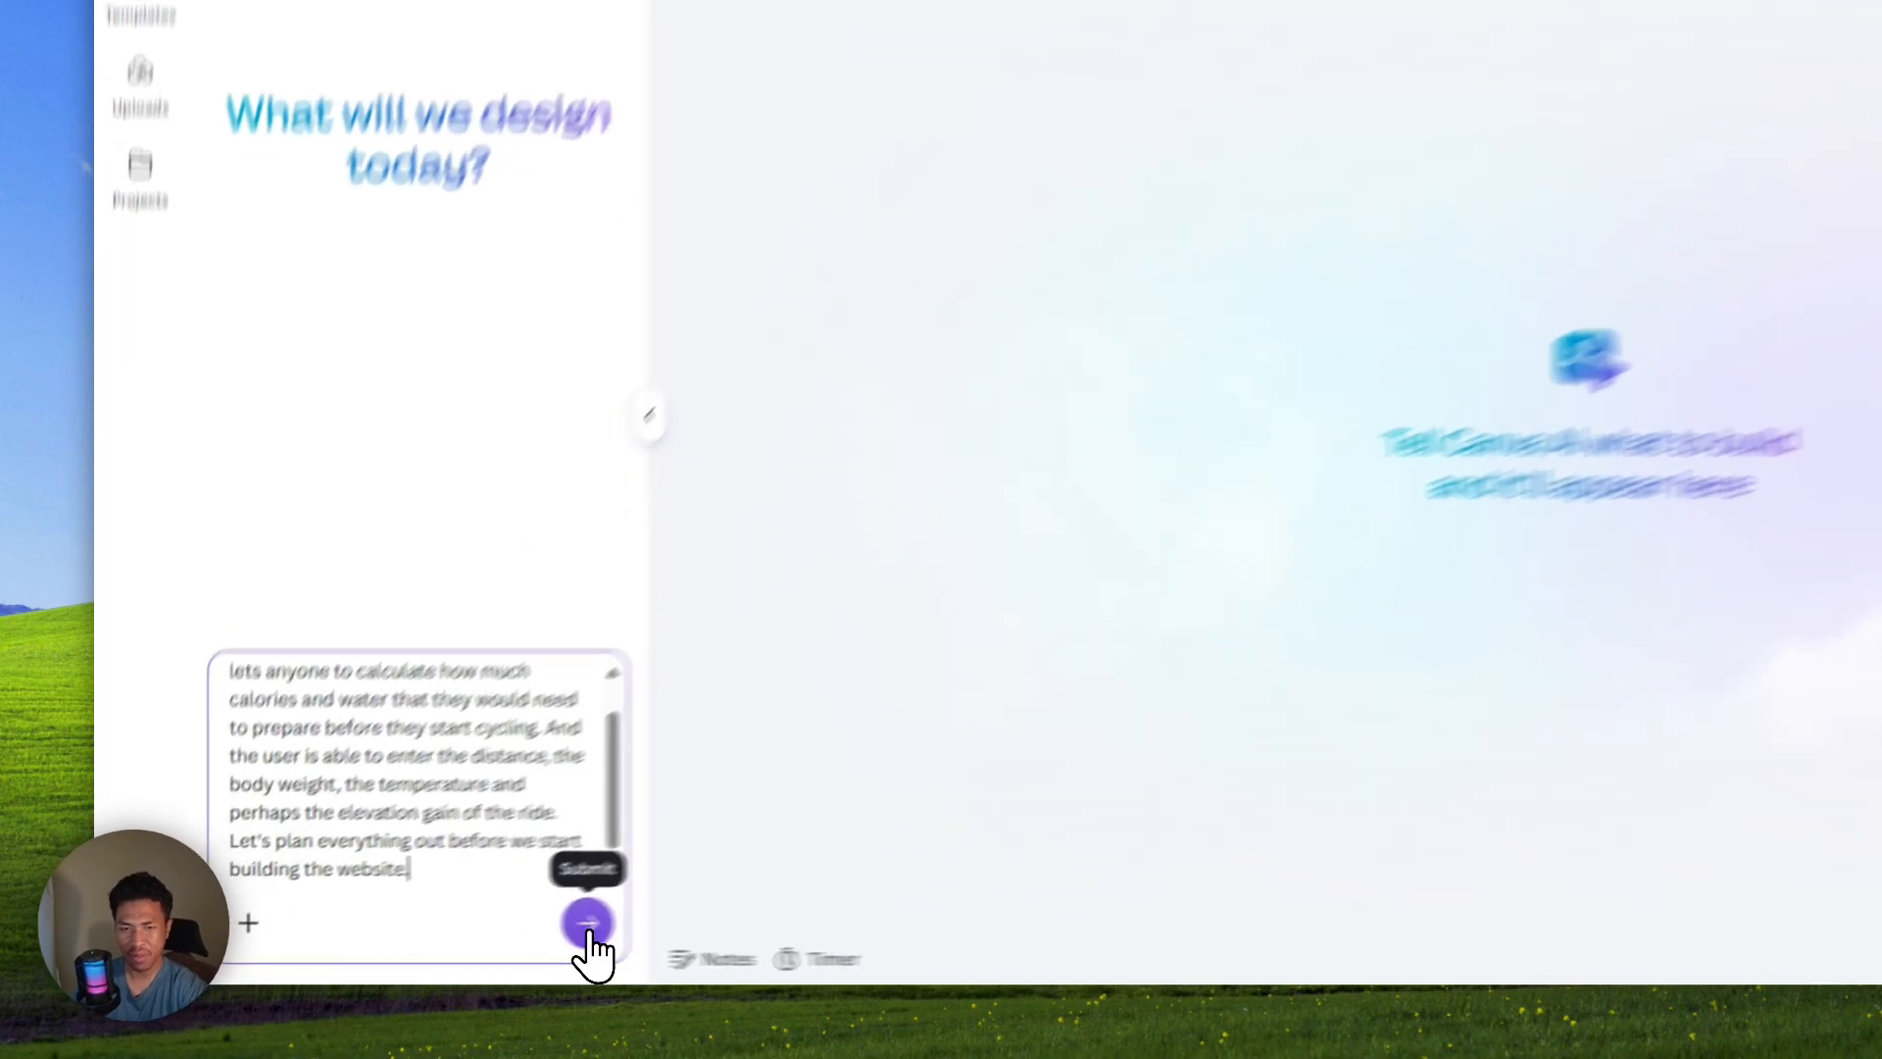
{"action": "left_click", "coordinate": [432, 942]}
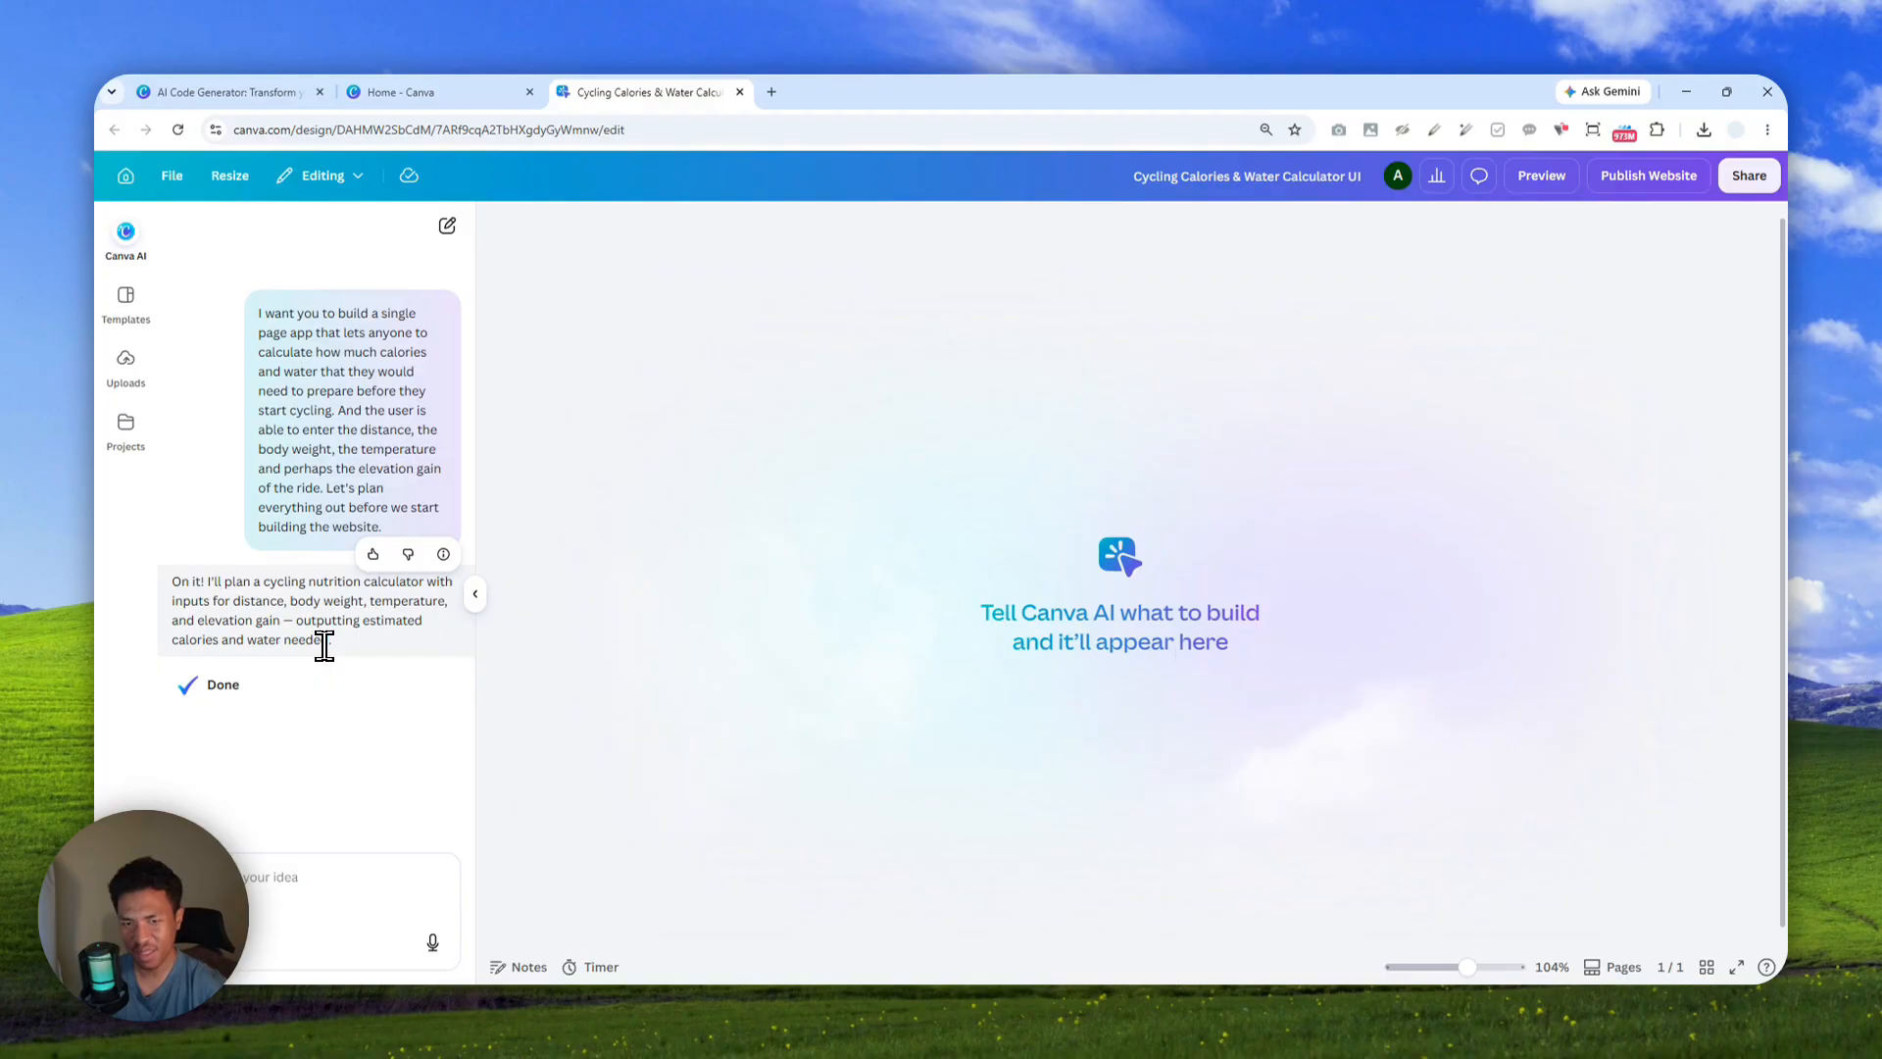
Read the submitted prompt and Canva AI's reply about the cycling nutrition calculator in the chat
{"action": "left_click", "coordinate": [326, 643]}
{"action": "left_click", "coordinate": [165, 566]}
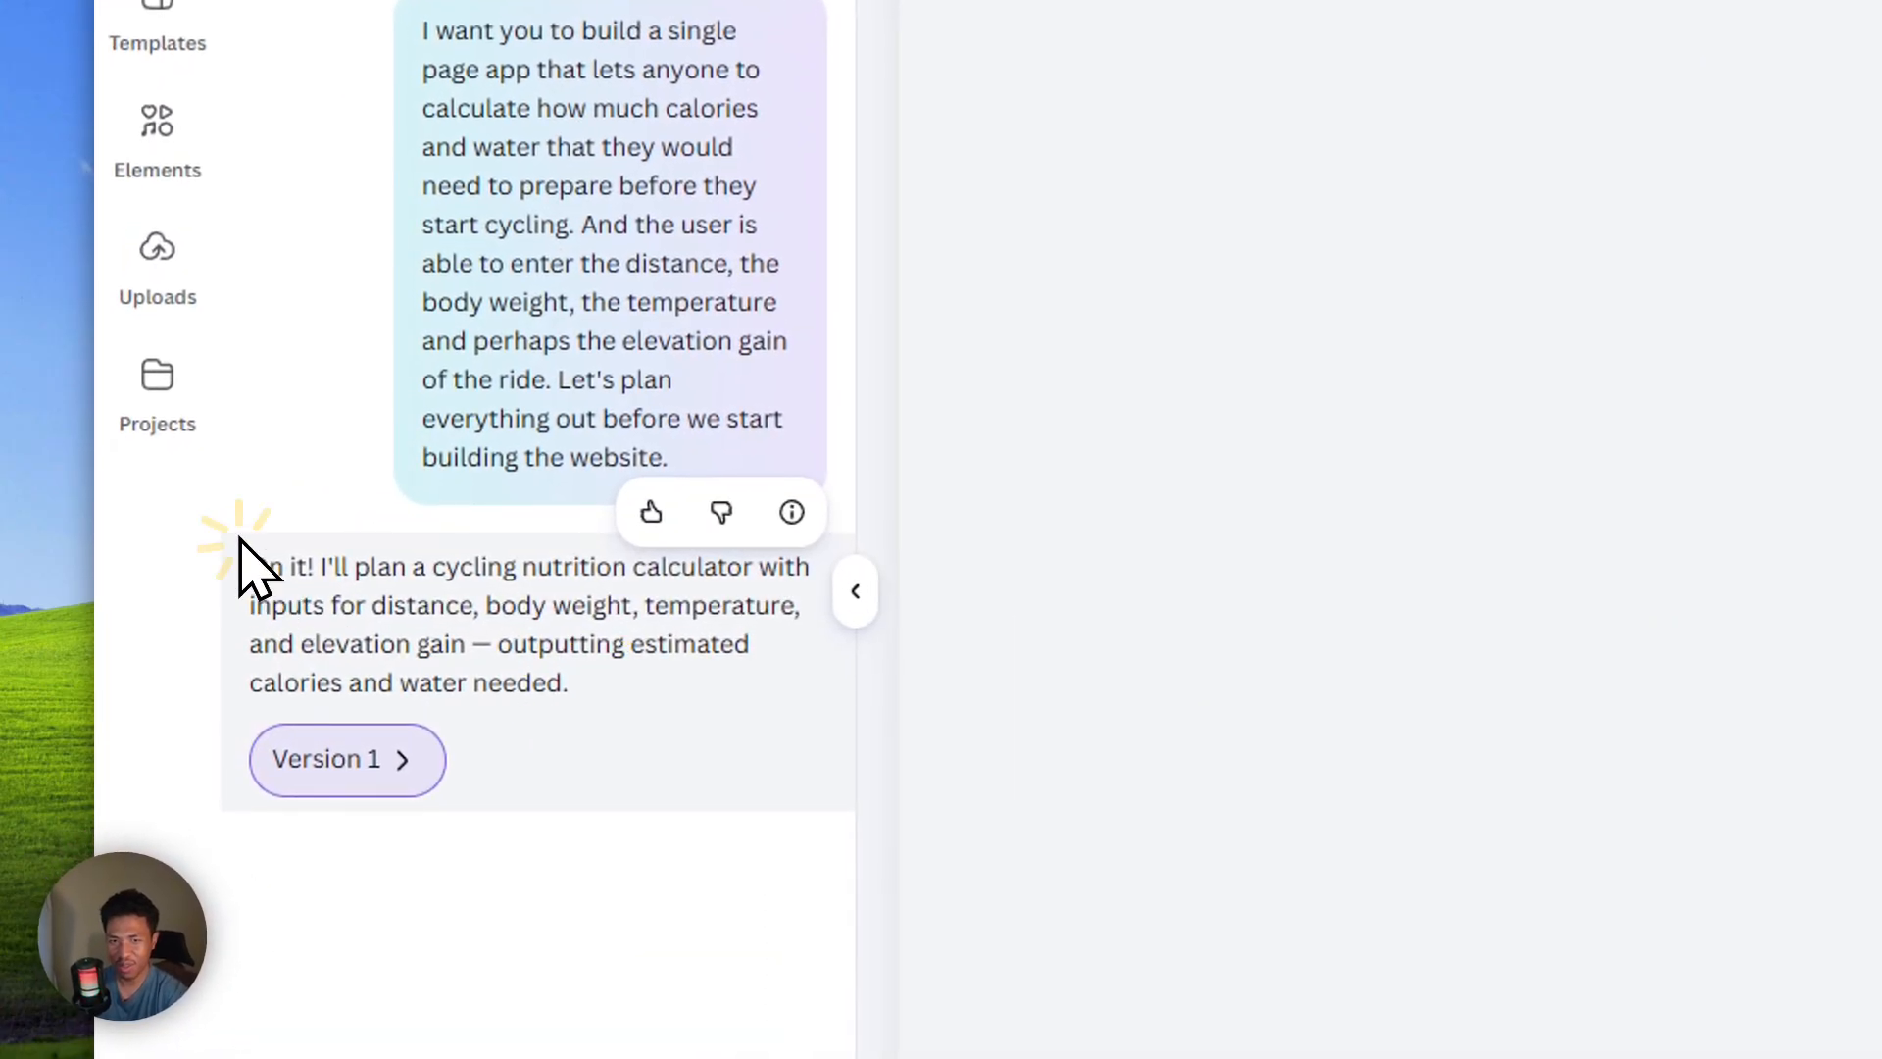
{"action": "left_click", "coordinate": [555, 351]}
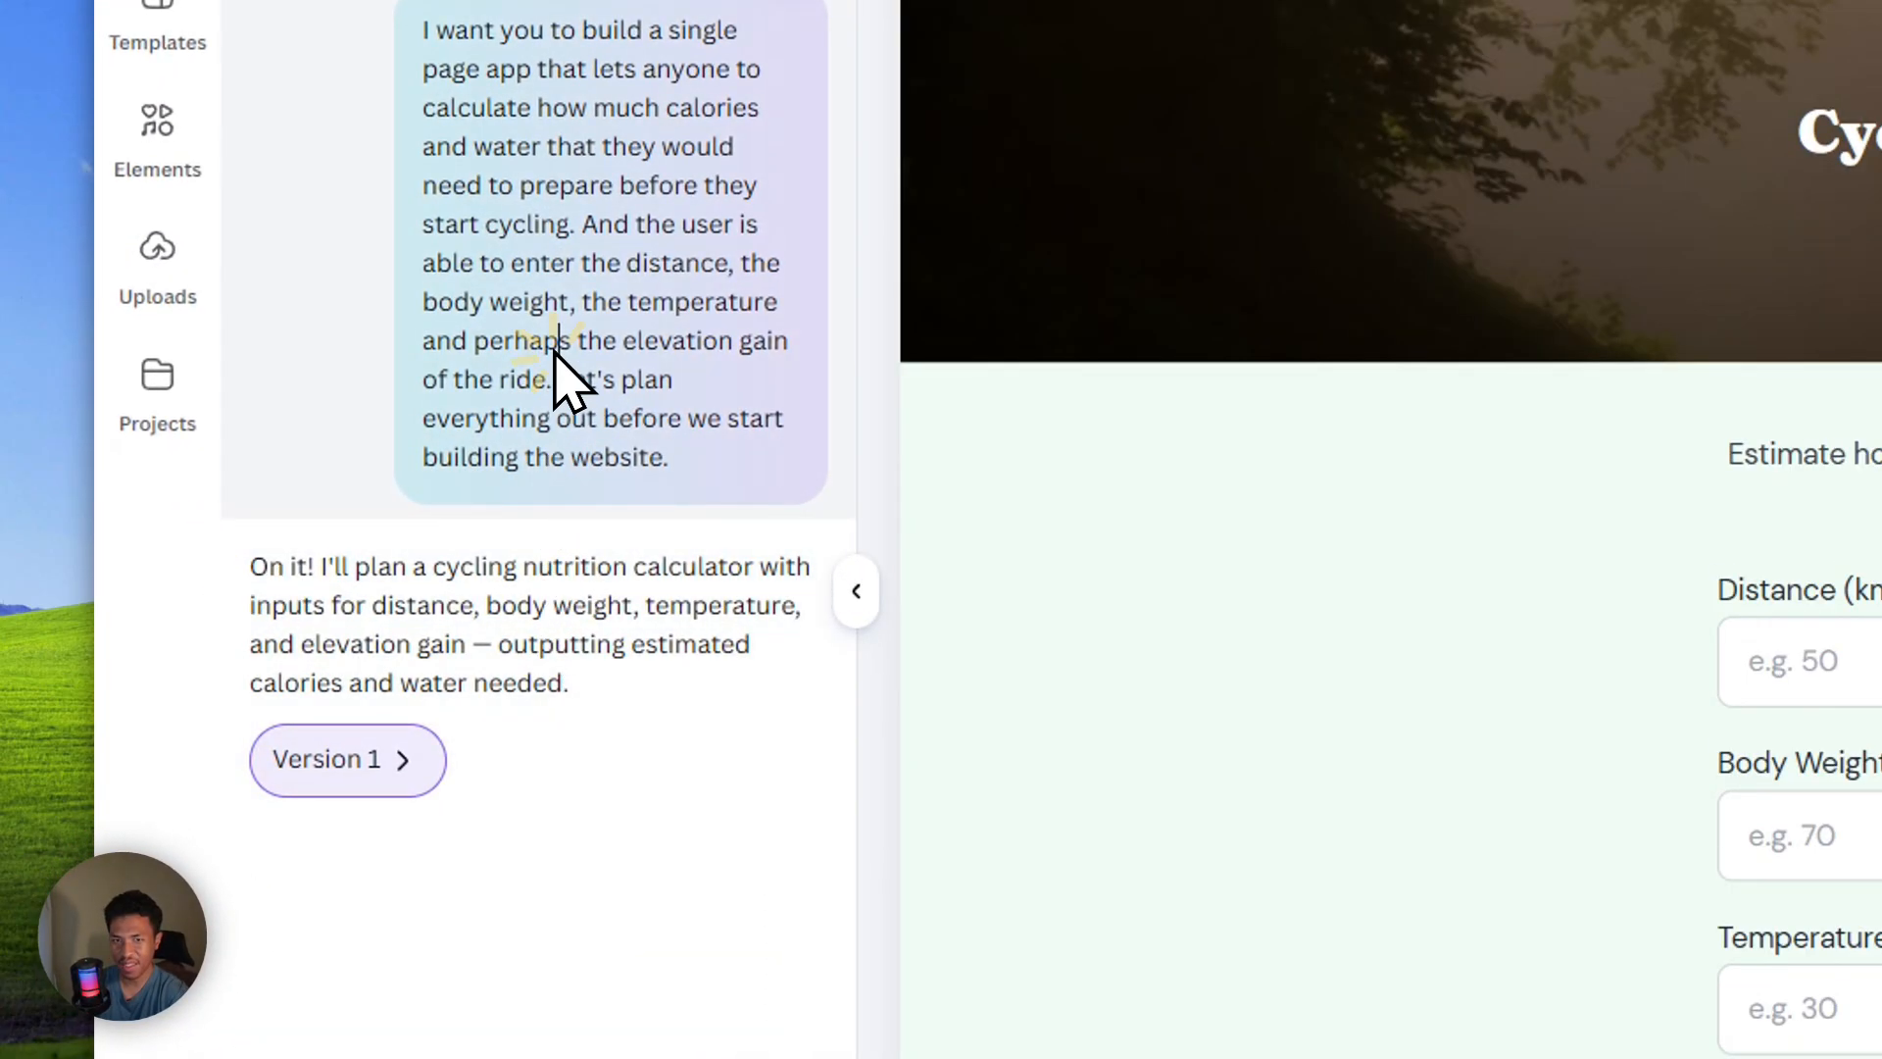
{"action": "left_click_drag", "start_coordinate": [555, 347], "coordinate": [584, 443]}
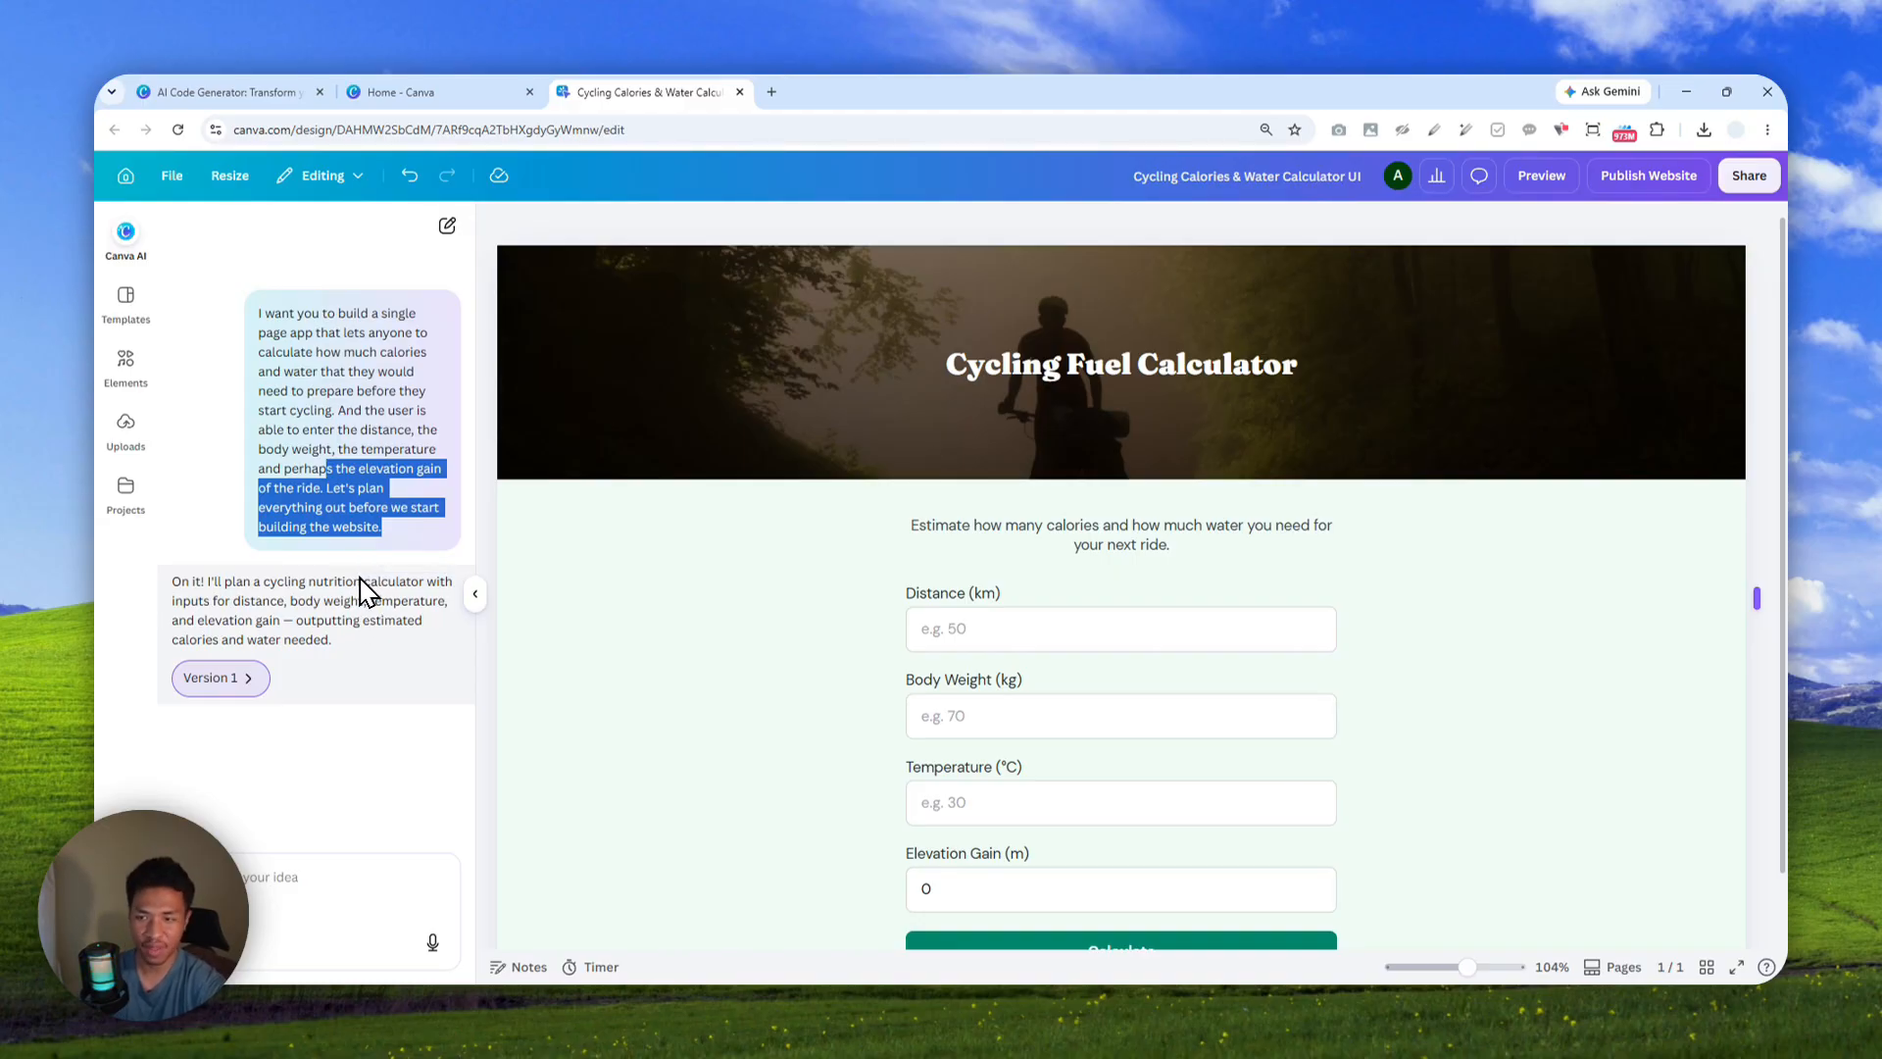
Calculate a test ride with distance 12 km, body weight 70 kg, temperature 29 °C and elevation gain 500 m
{"action": "scroll", "coordinate": [1350, 487], "scroll_direction": "down", "scroll_amount": 1}
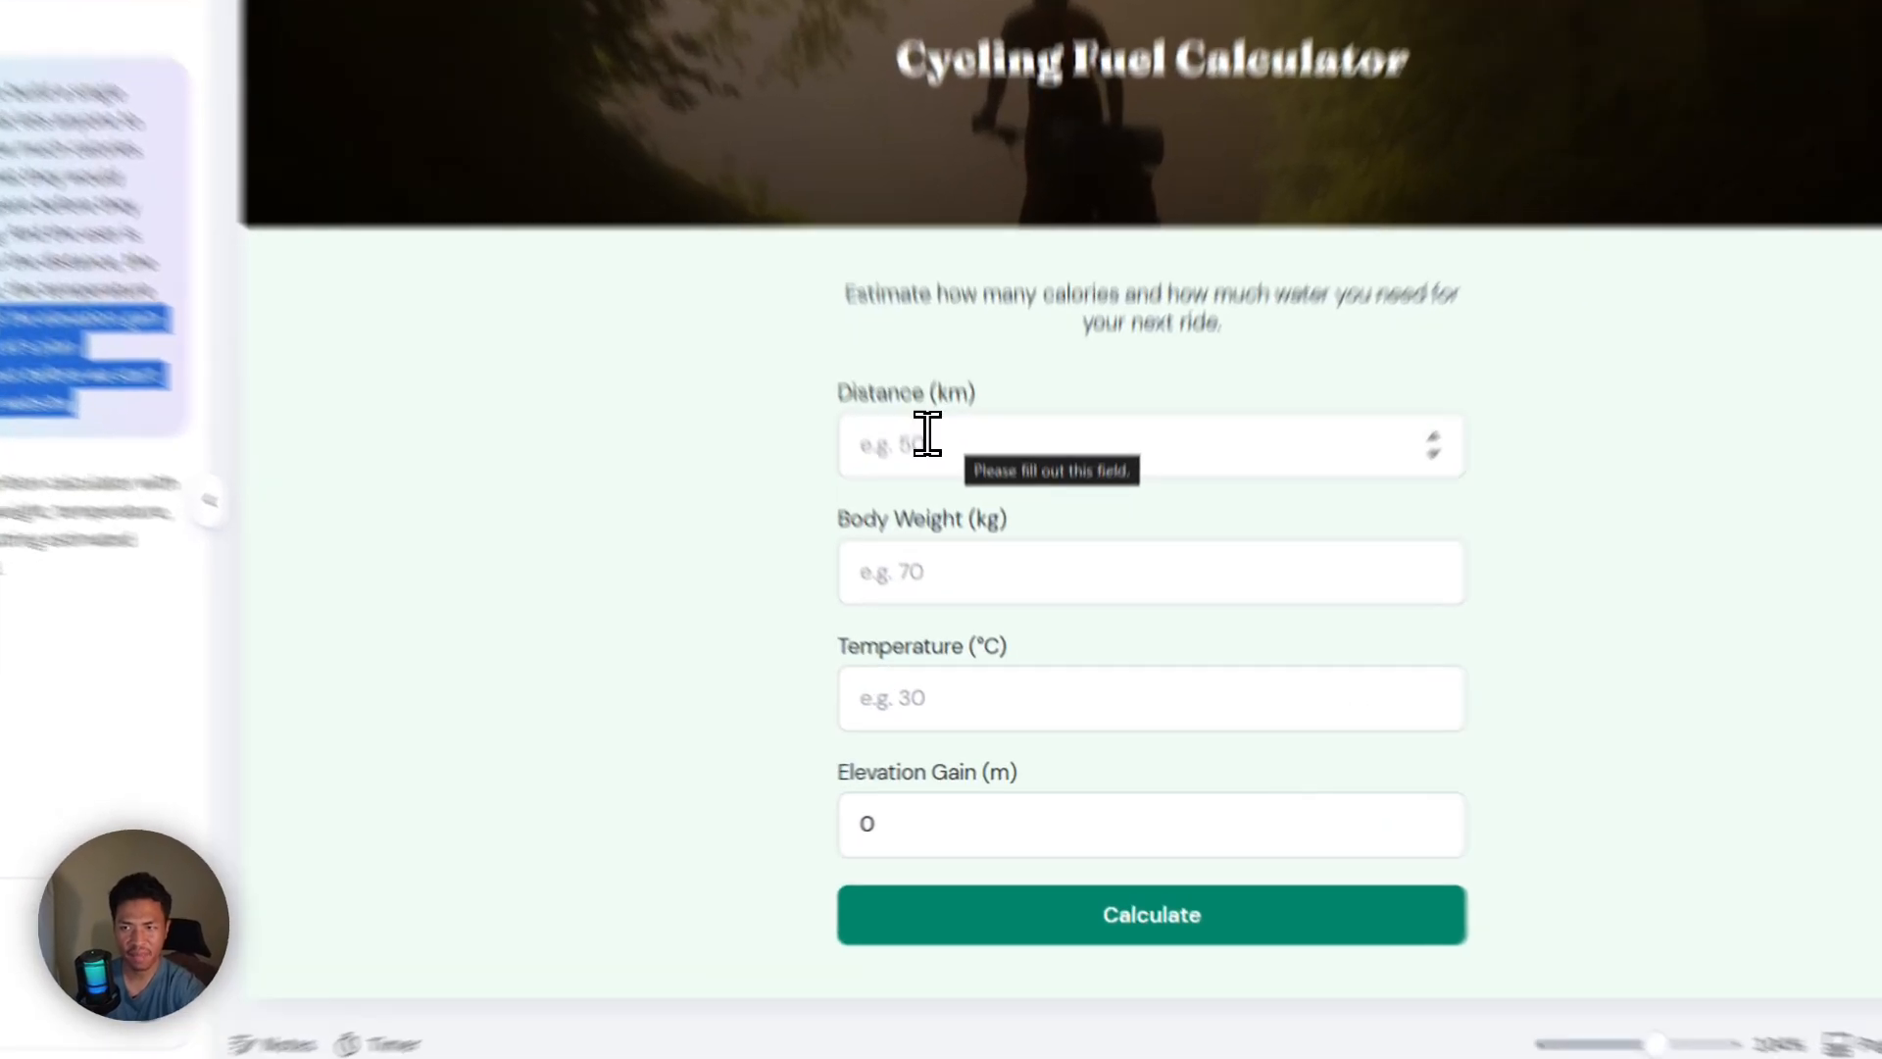
{"action": "left_click", "coordinate": [956, 550]}
{"action": "type", "text": "12"}
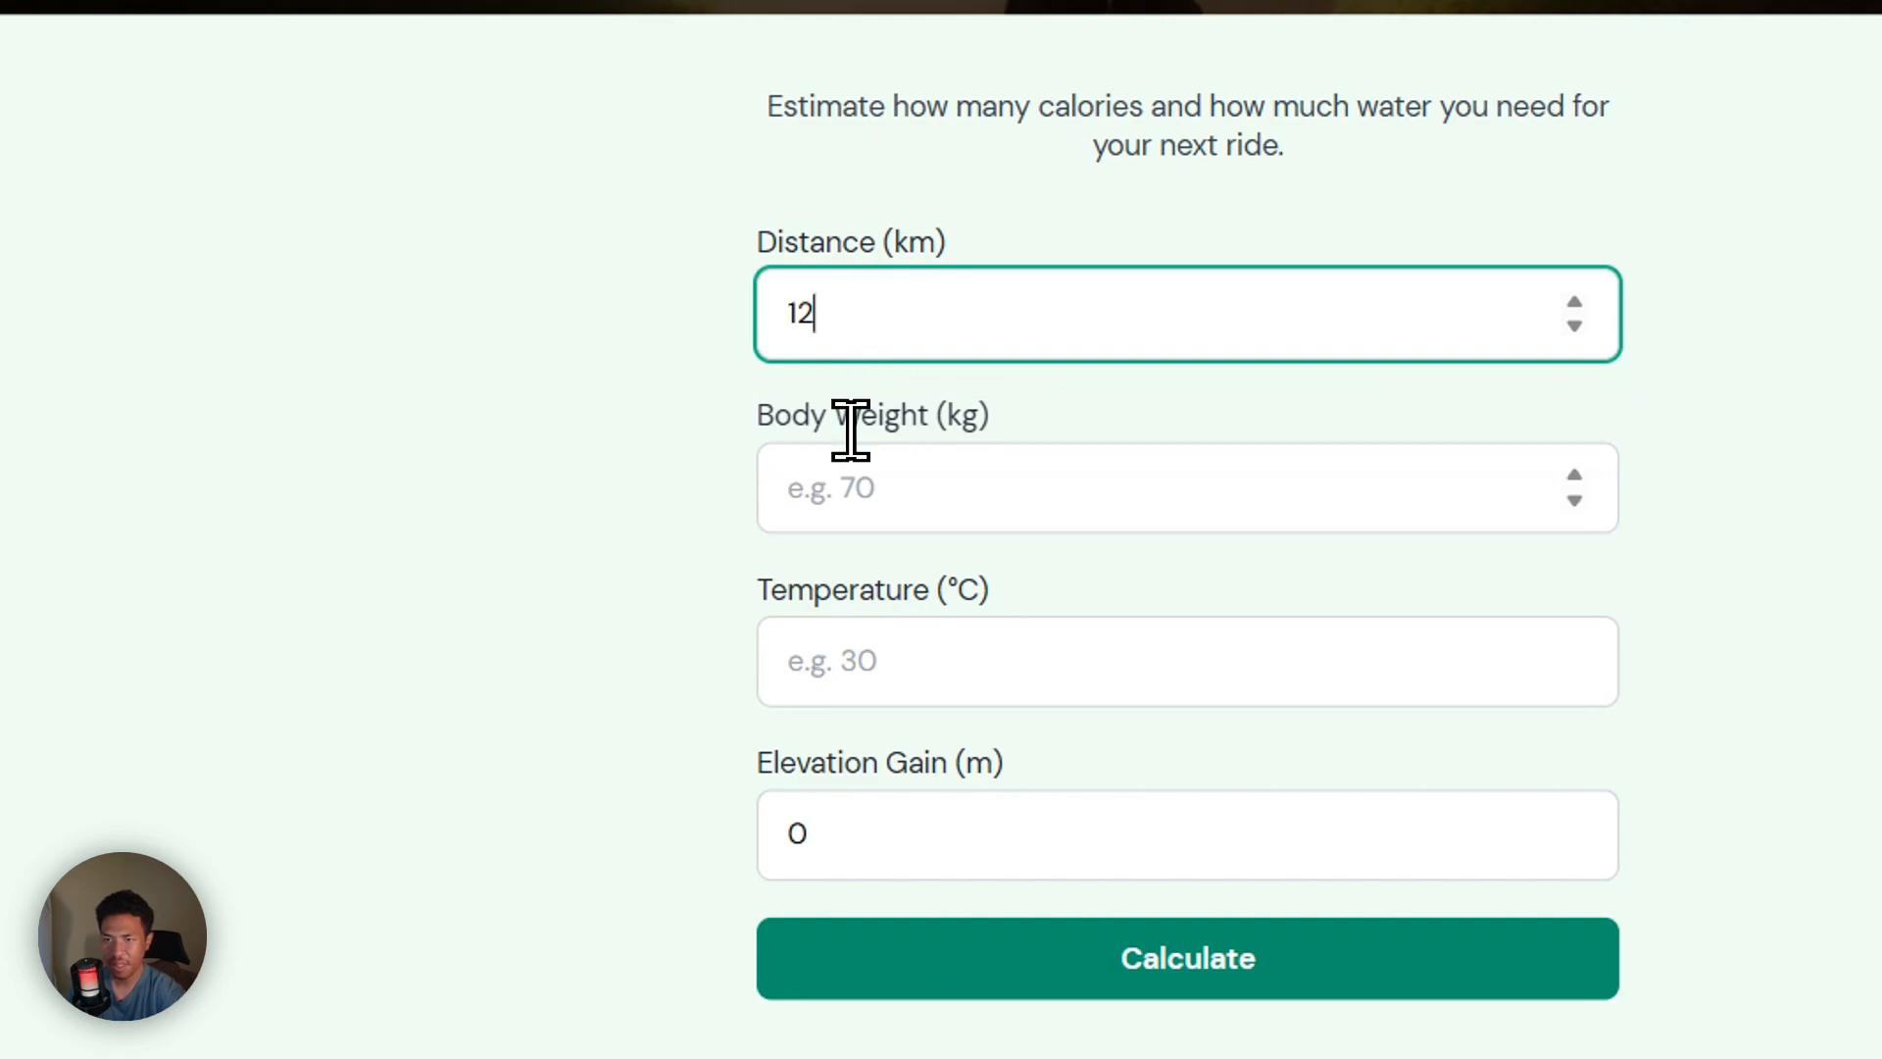
{"action": "left_click", "coordinate": [851, 482]}
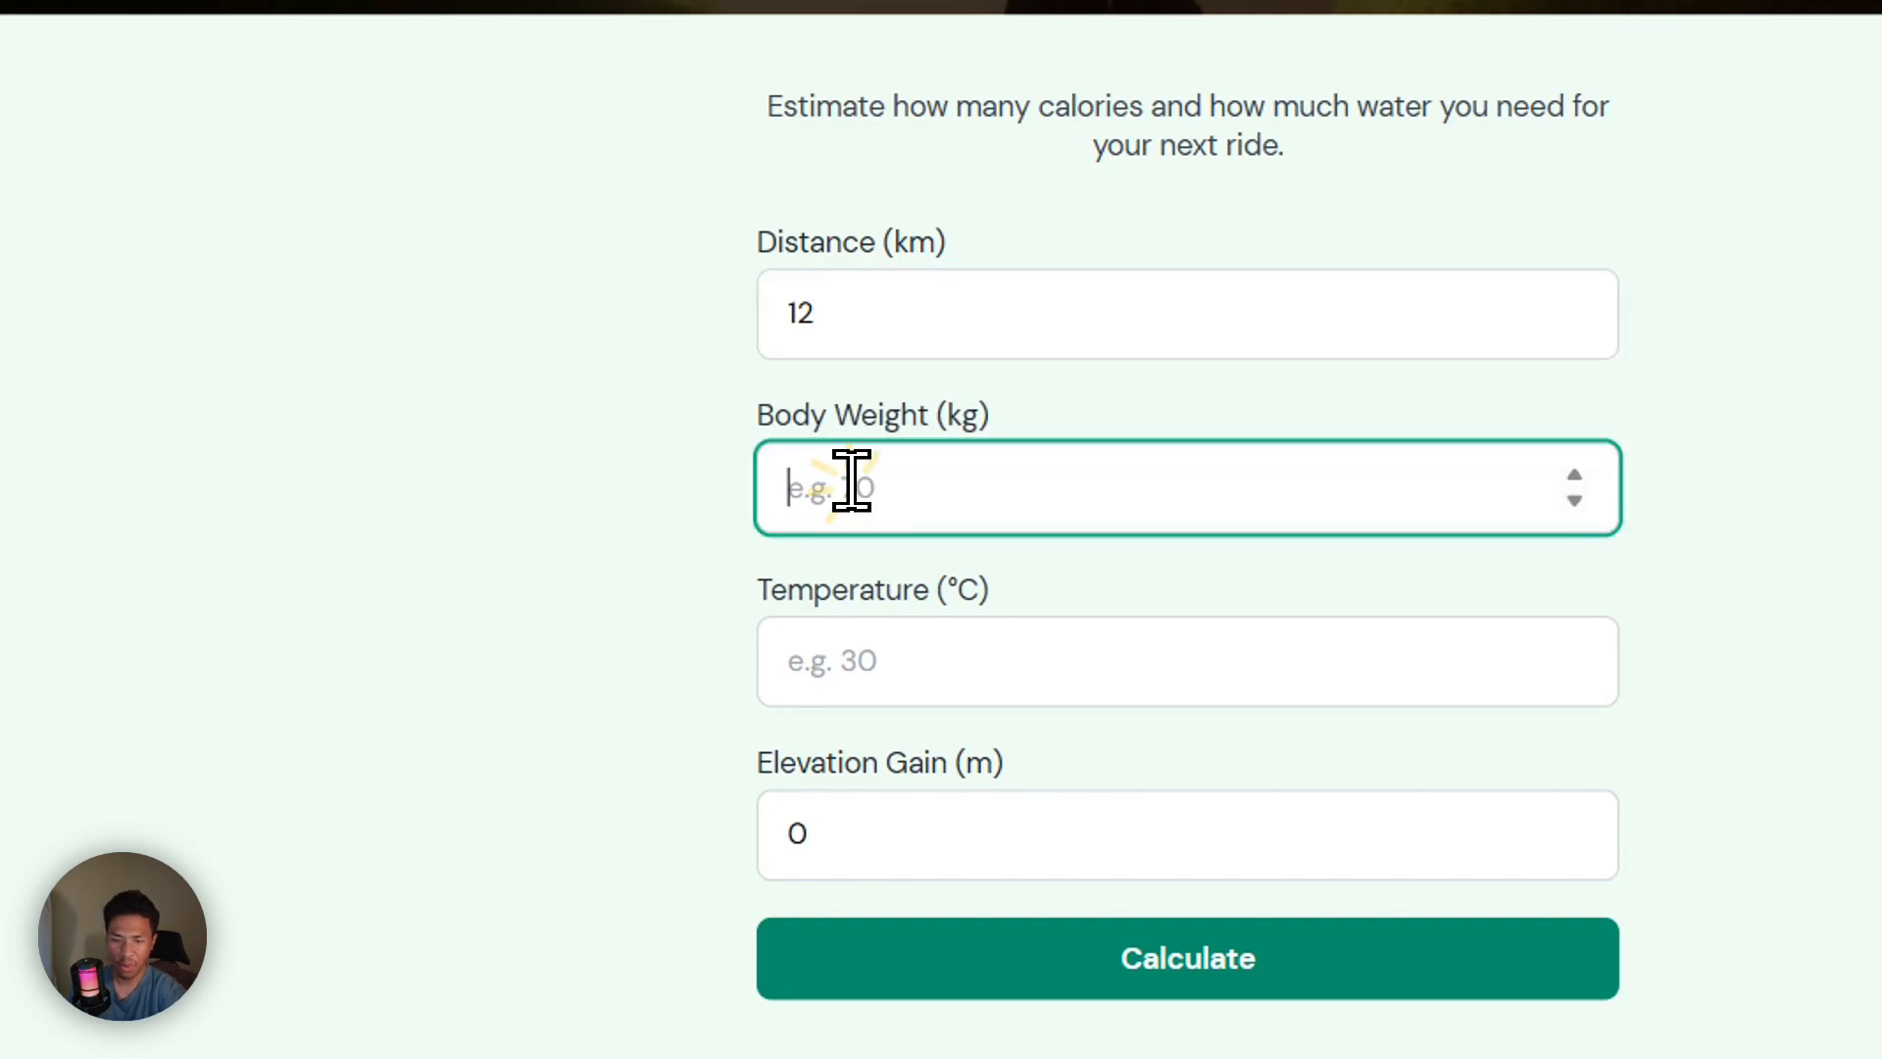
{"action": "type", "text": "70"}
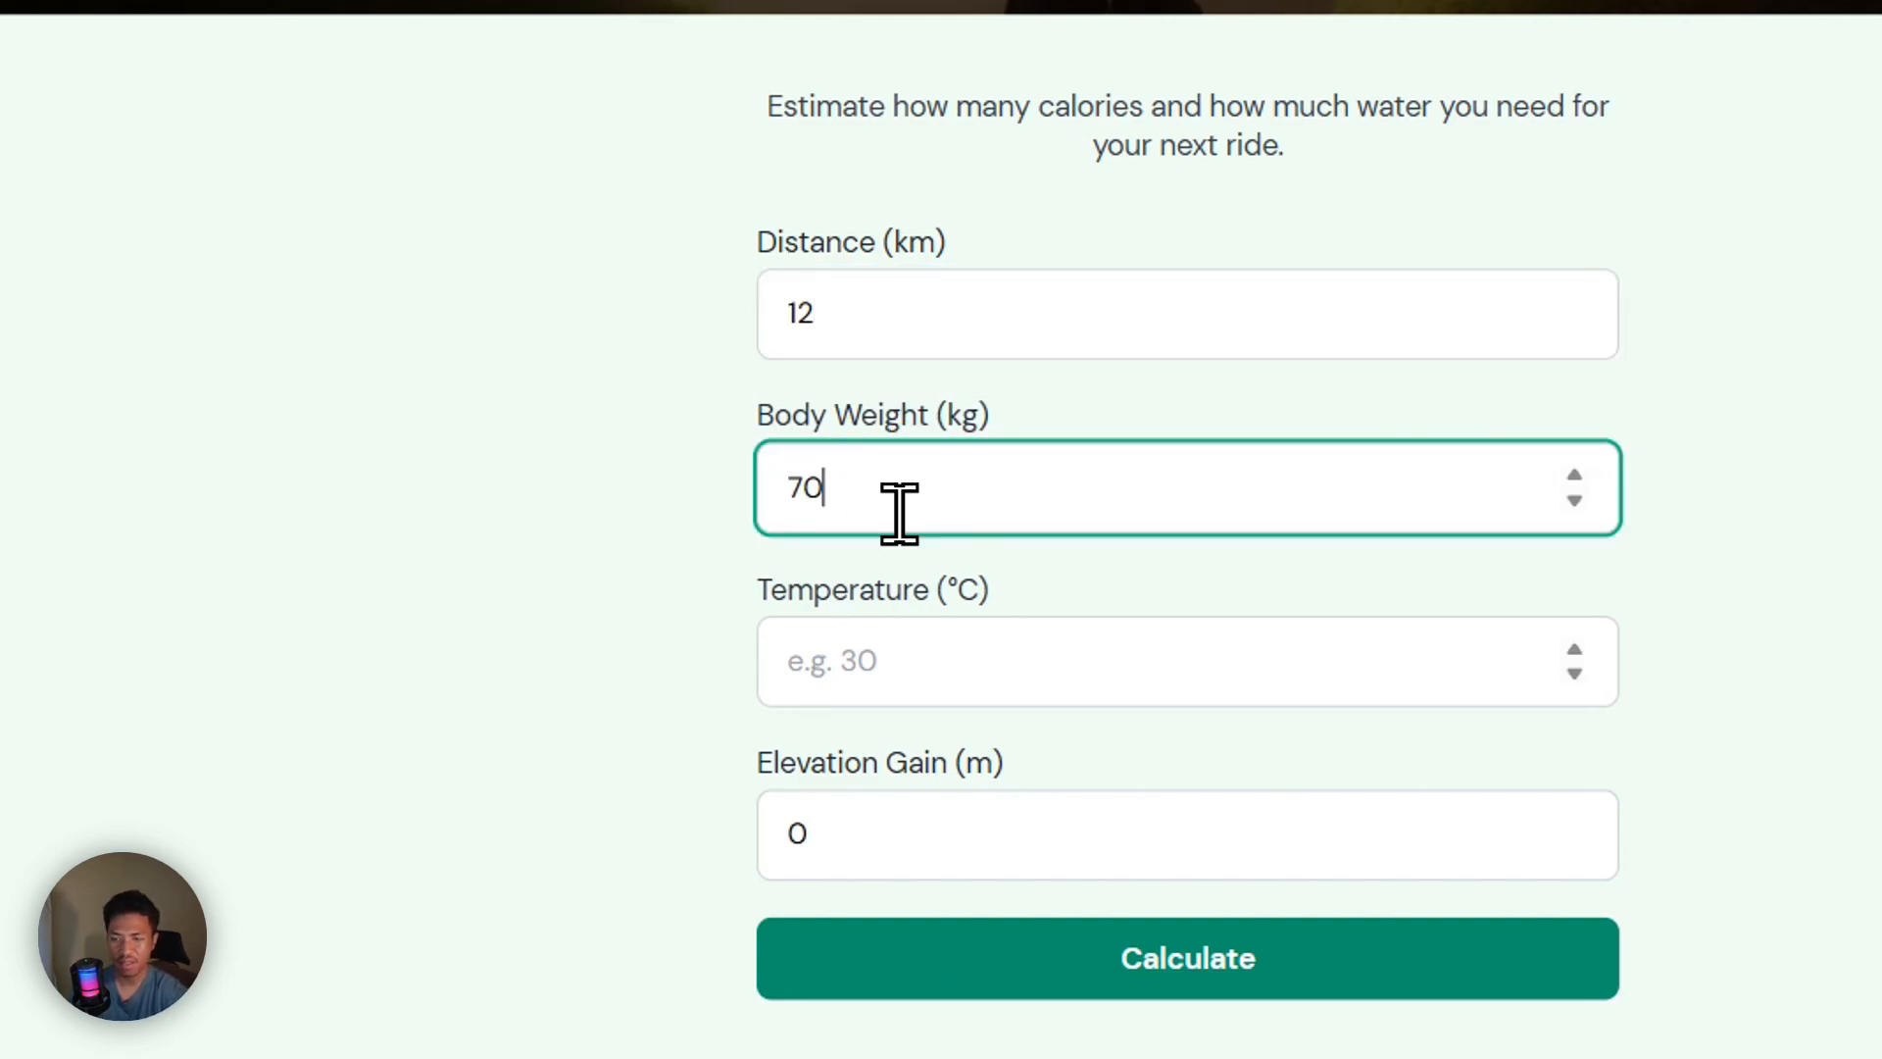
{"action": "left_click", "coordinate": [983, 647]}
{"action": "type", "text": "29"}
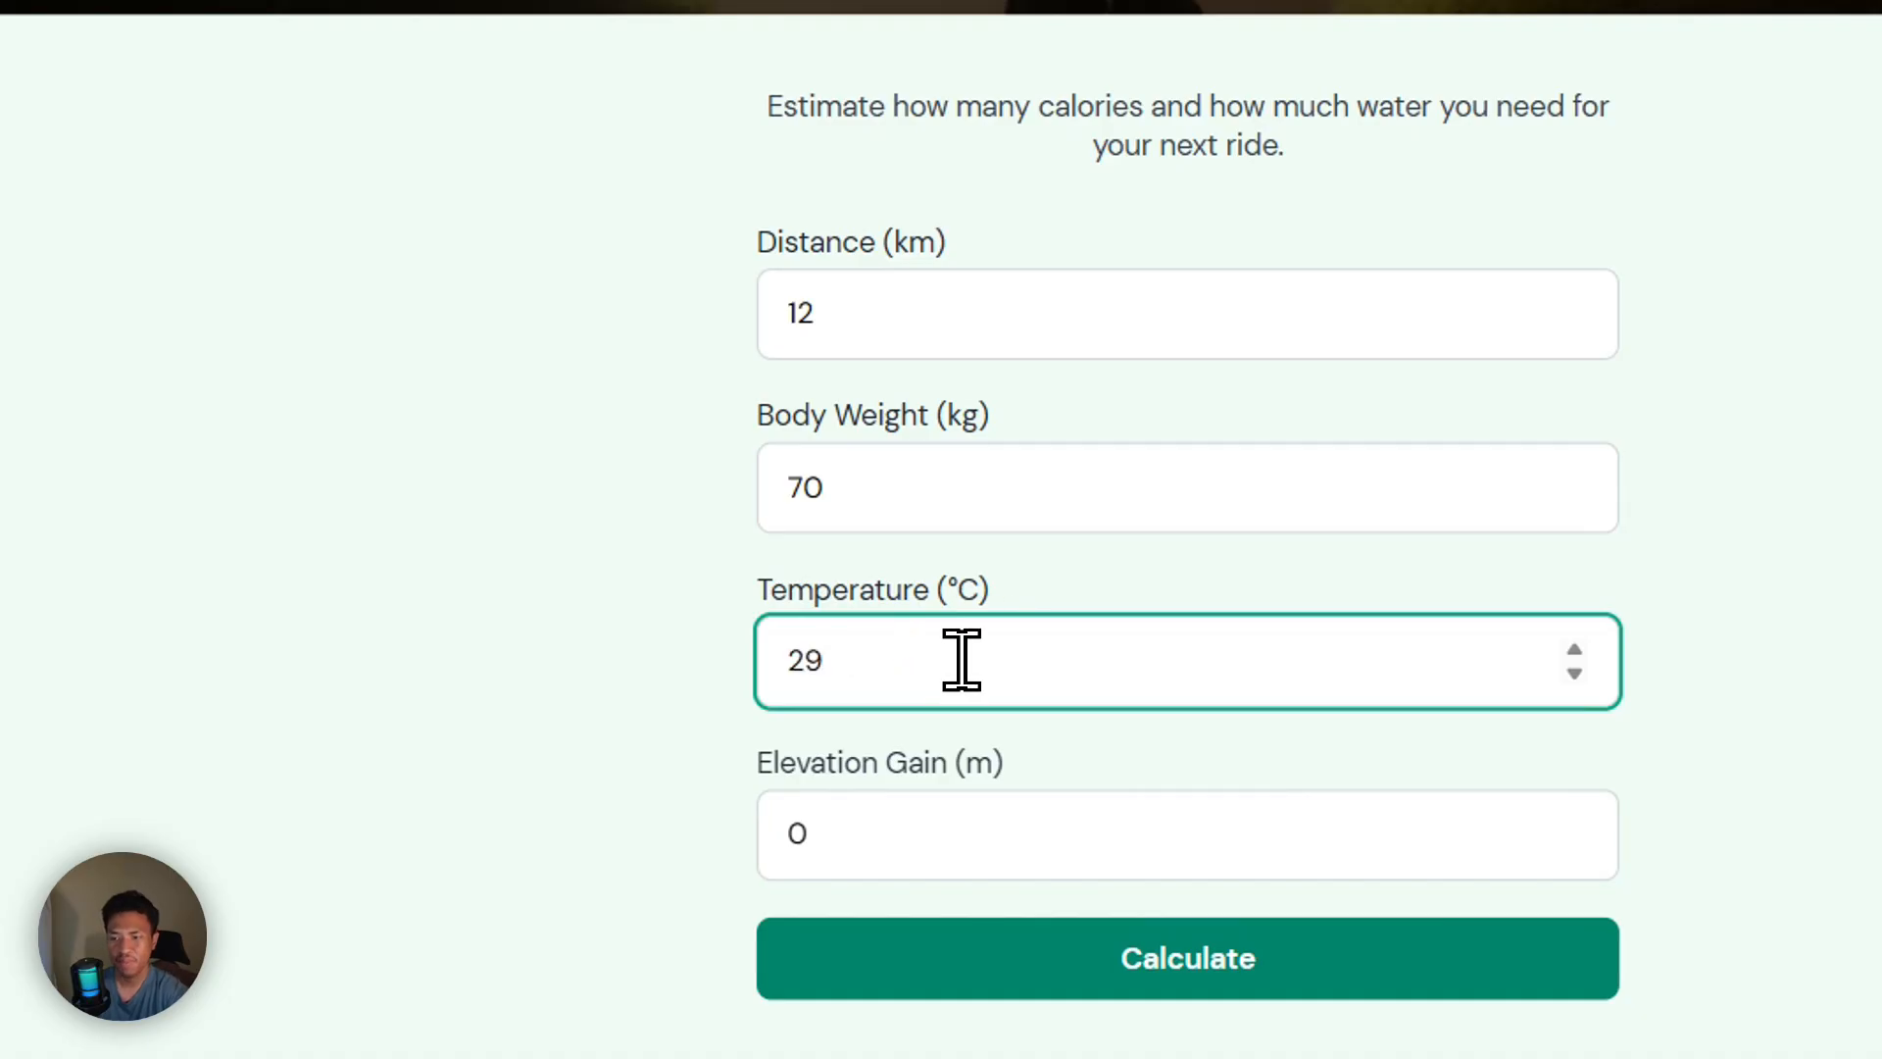
{"action": "left_click_drag", "start_coordinate": [841, 821], "coordinate": [685, 866]}
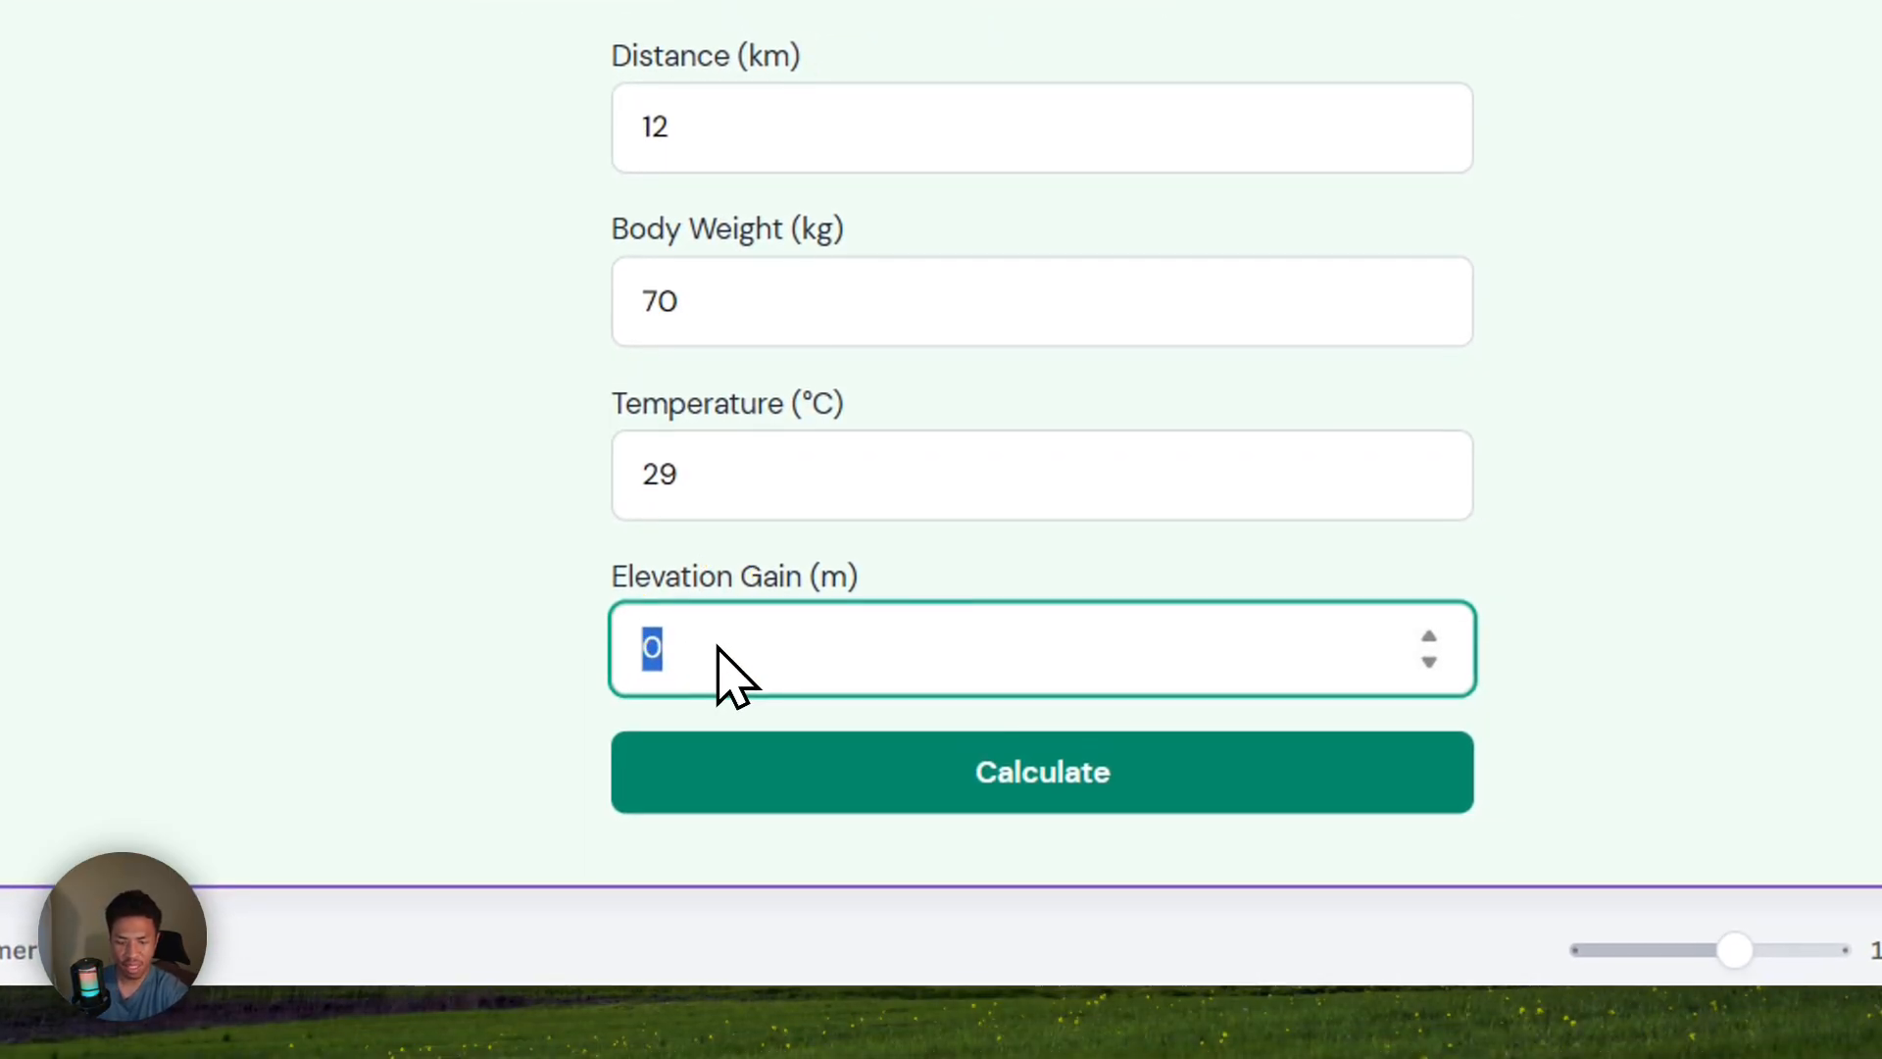
{"action": "type", "text": "500"}
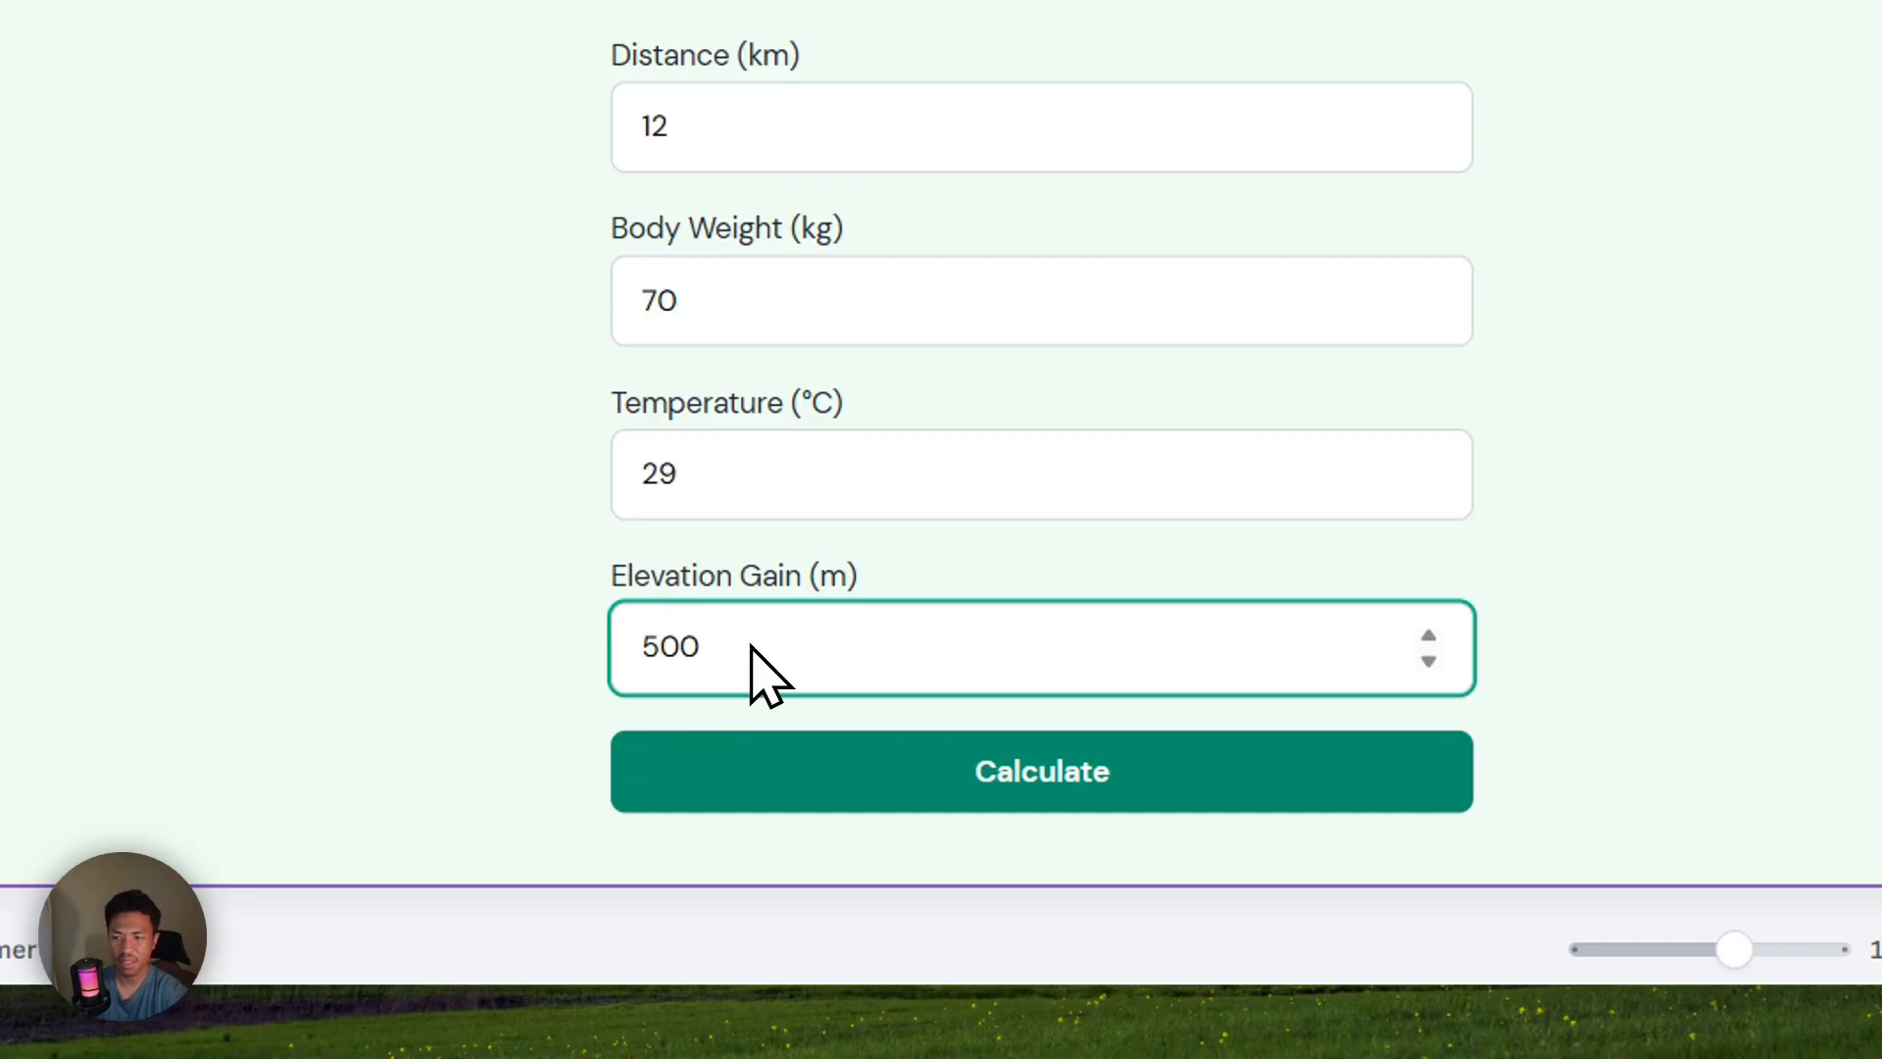
{"action": "left_click", "coordinate": [1162, 784]}
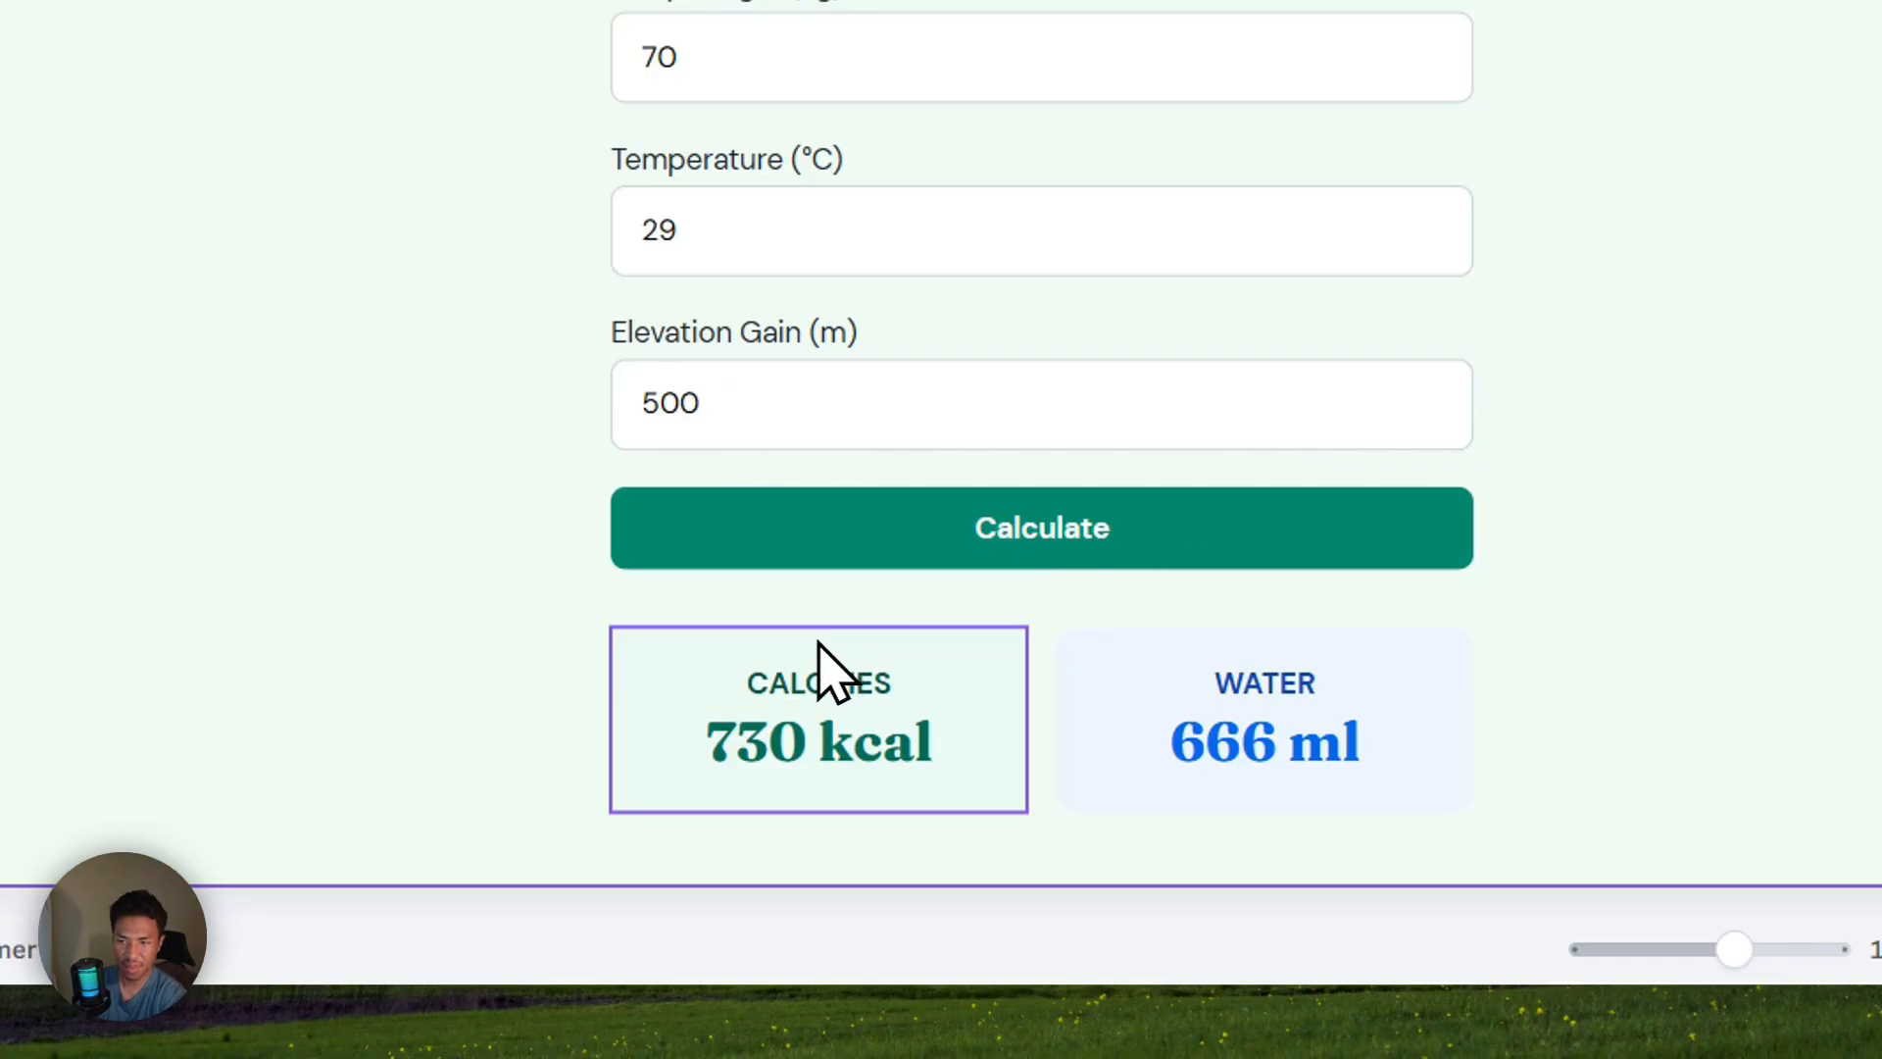
Examine the calculated calories and water results beneath the calculator form
{"action": "left_click_drag", "start_coordinate": [706, 740], "coordinate": [916, 739]}
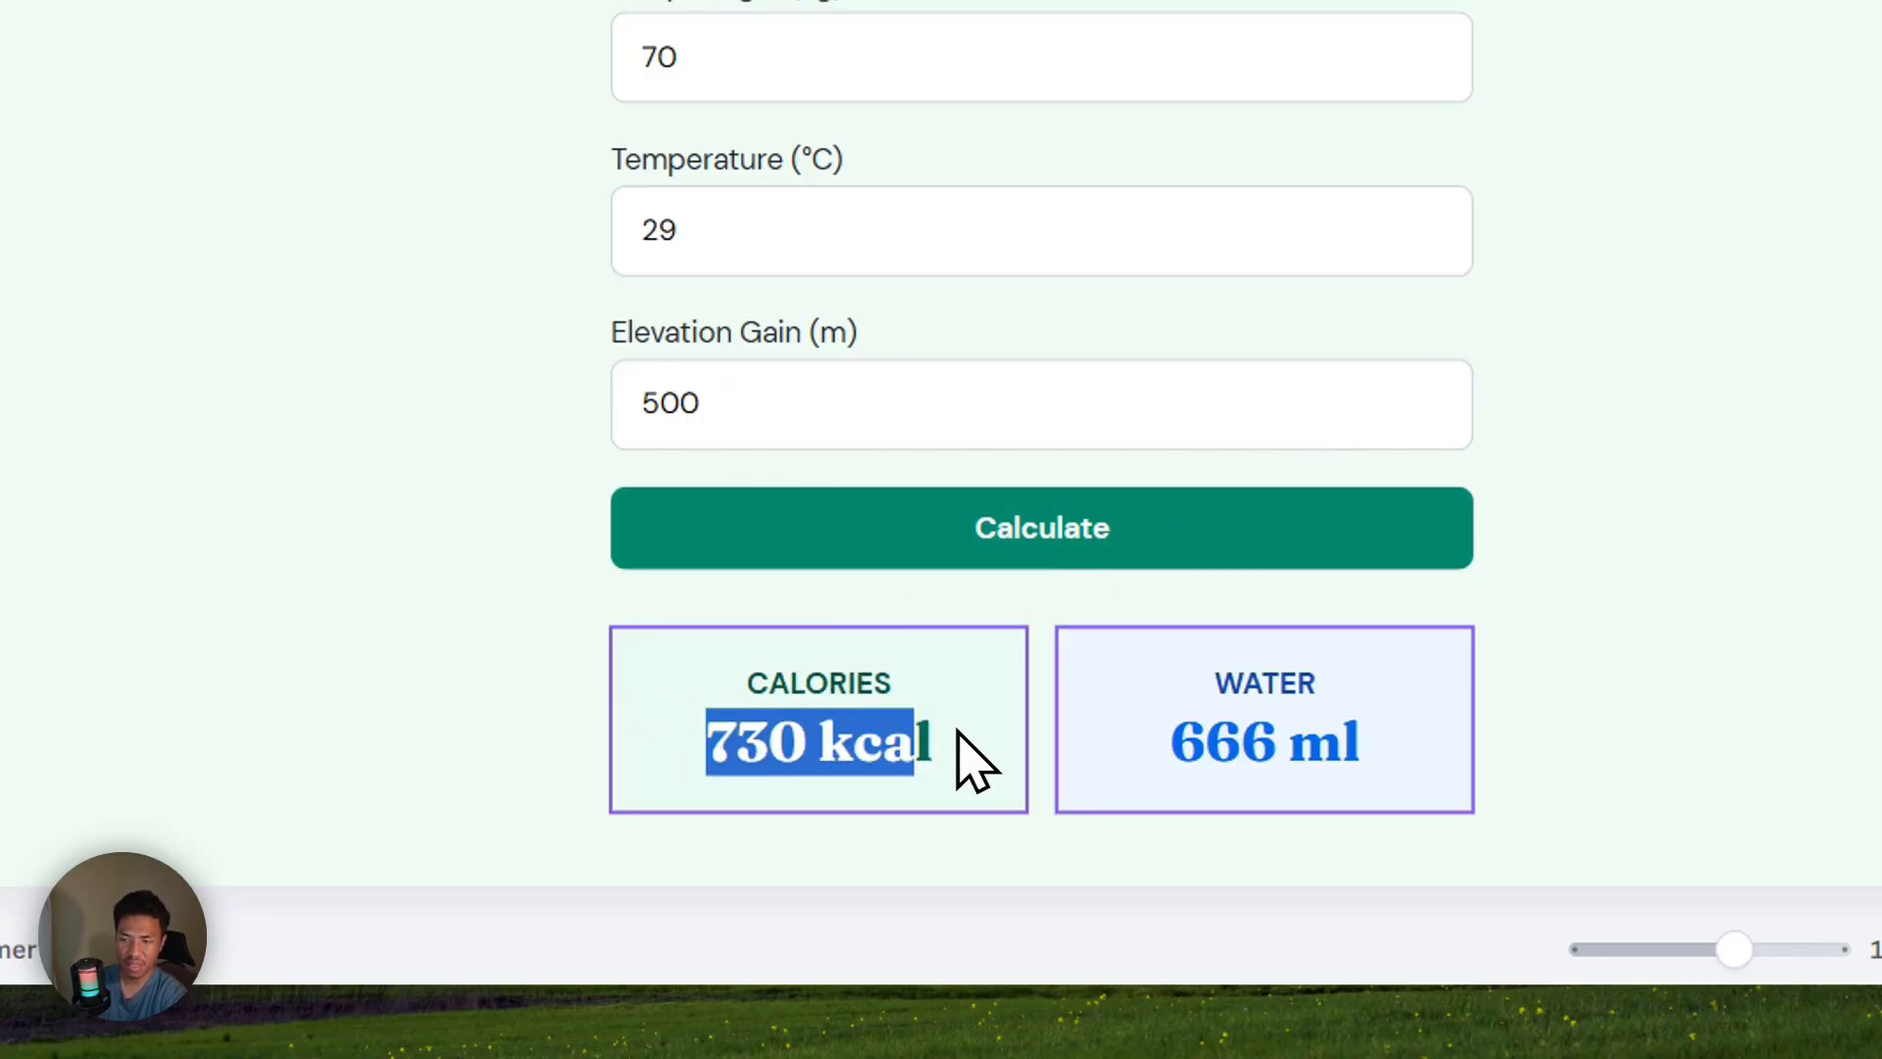
{"action": "left_click", "coordinate": [1212, 731]}
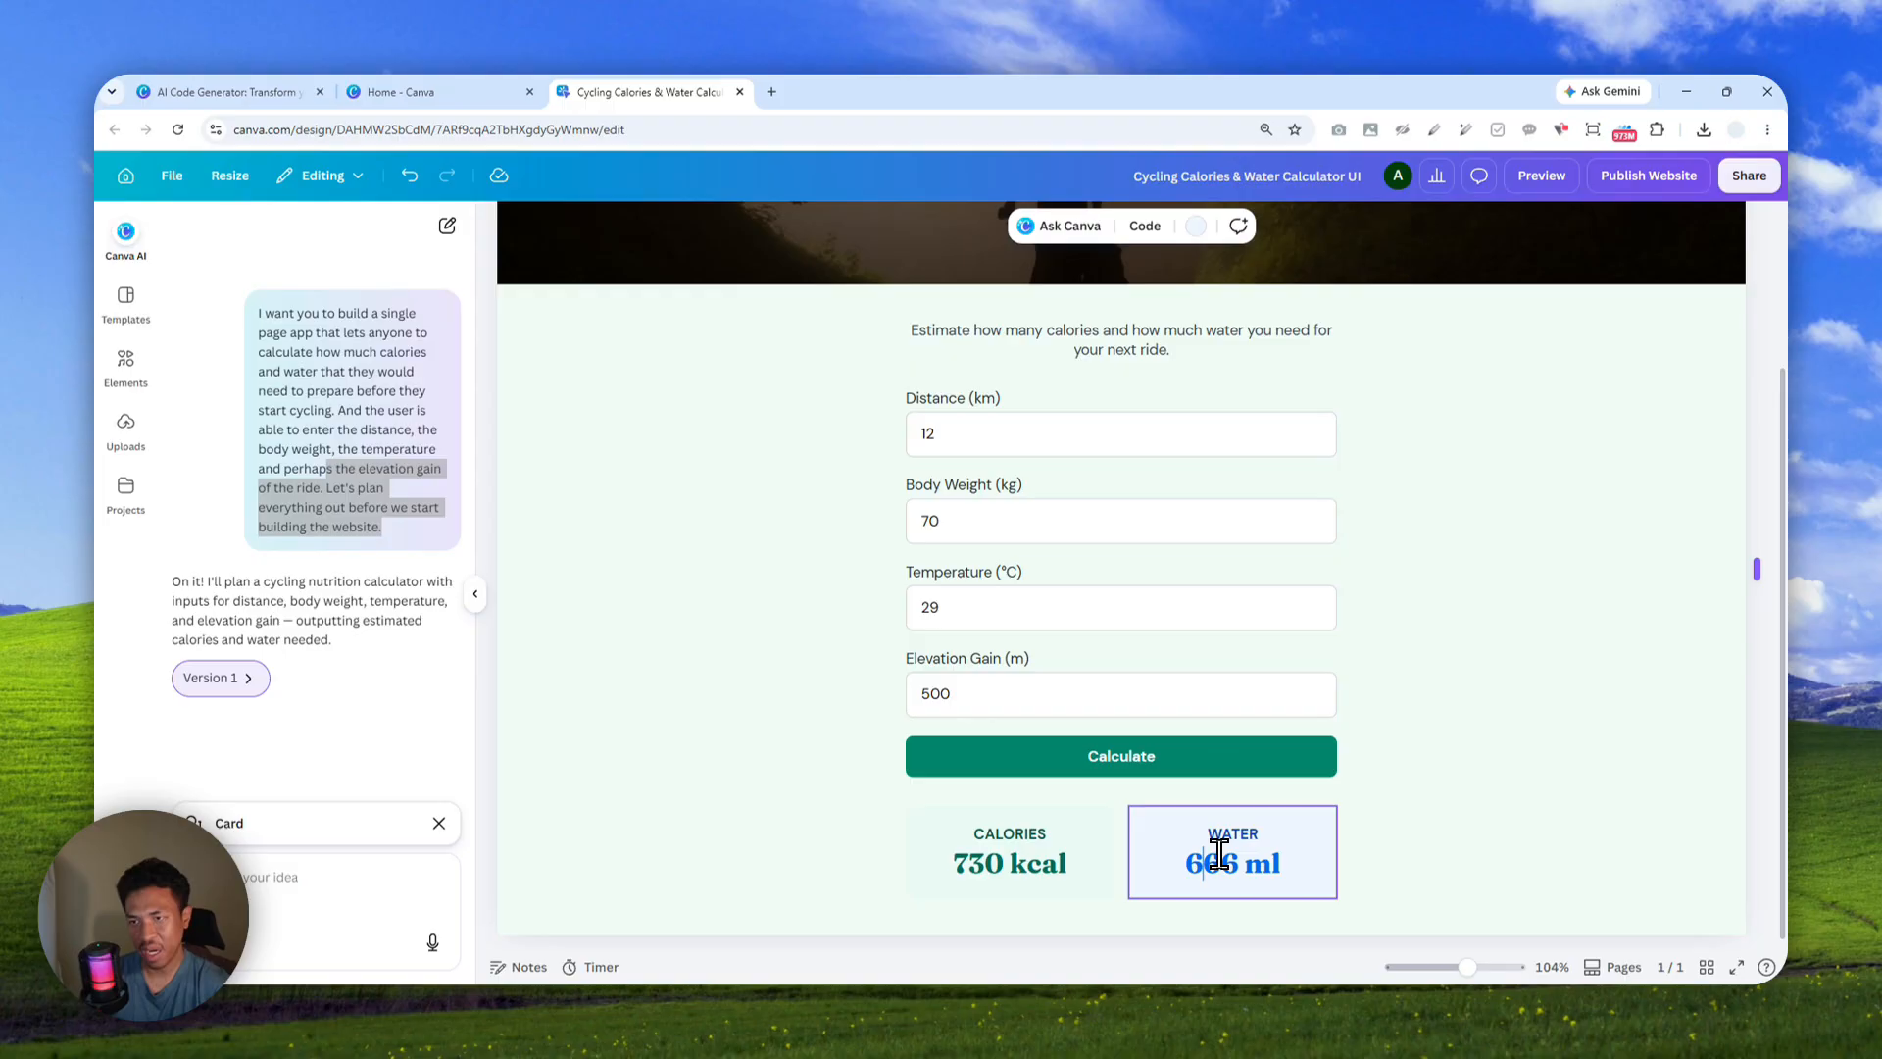
{"action": "scroll", "coordinate": [1220, 855], "scroll_direction": "up", "scroll_amount": 2}
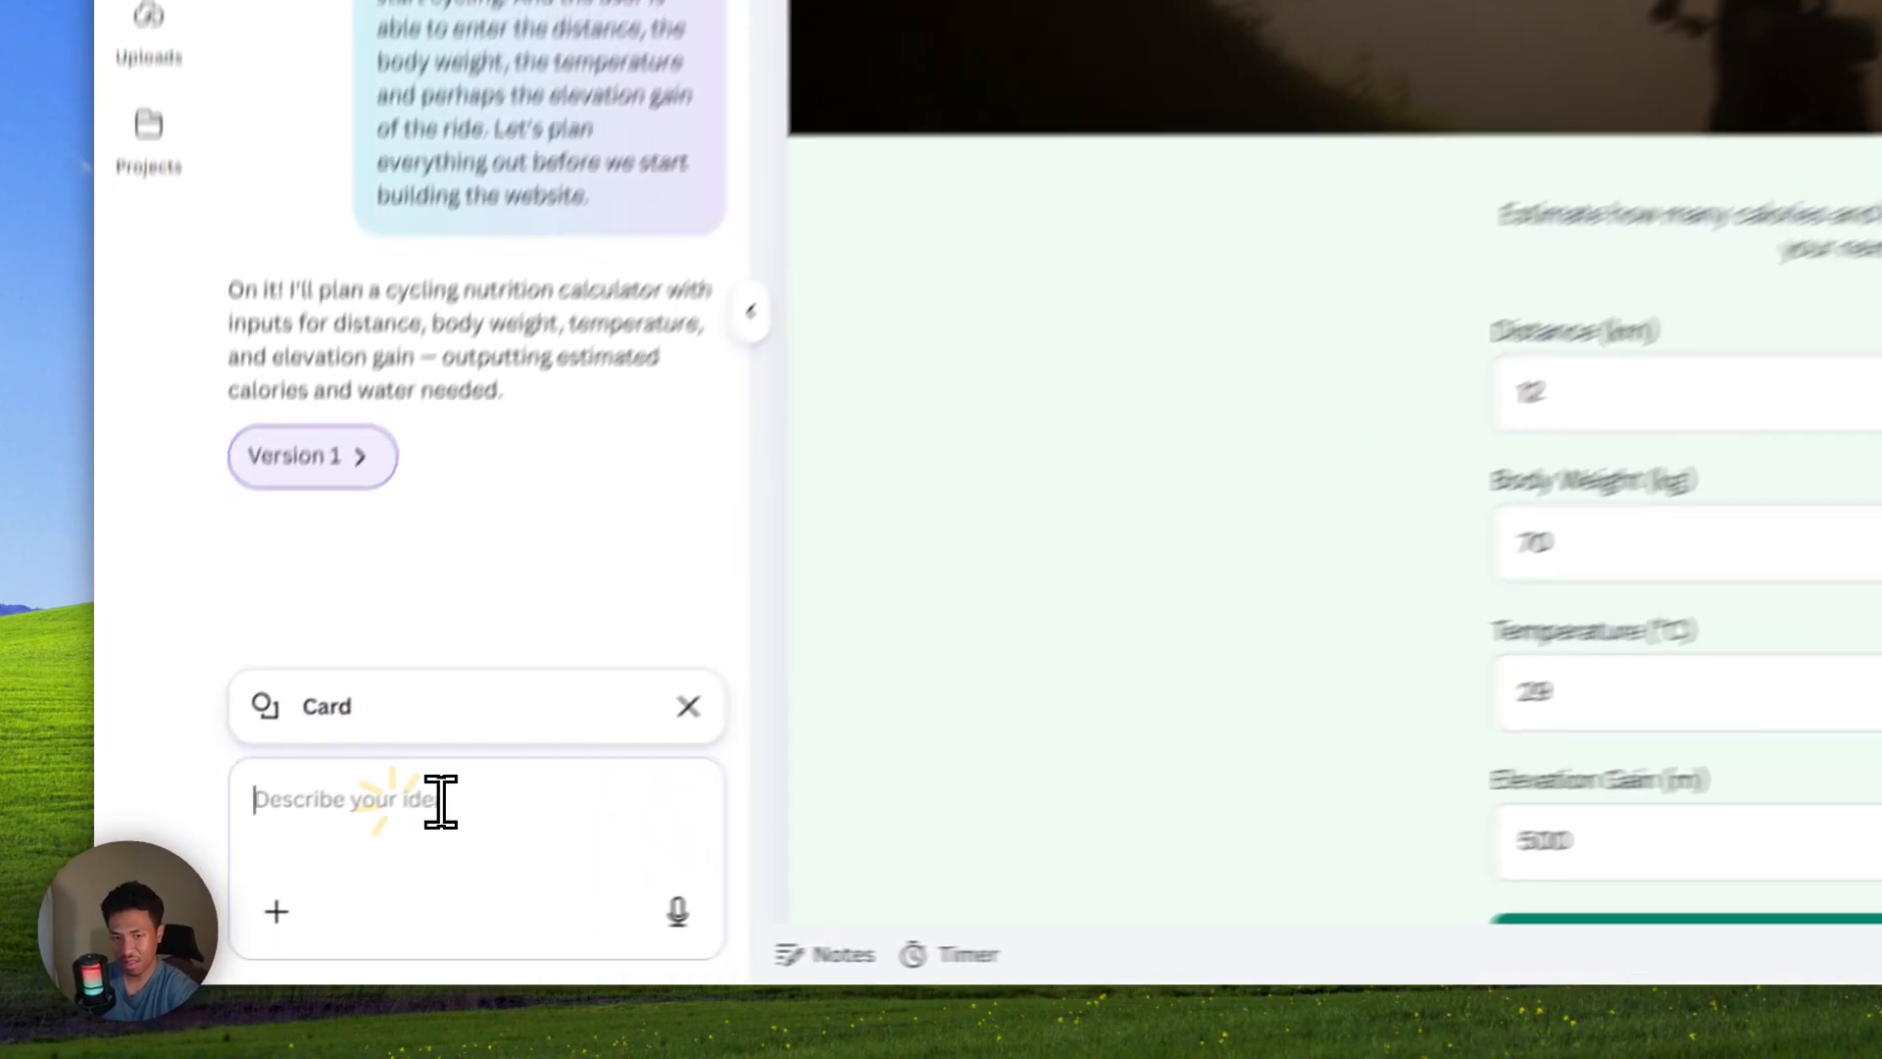
{"action": "left_click", "coordinate": [269, 880]}
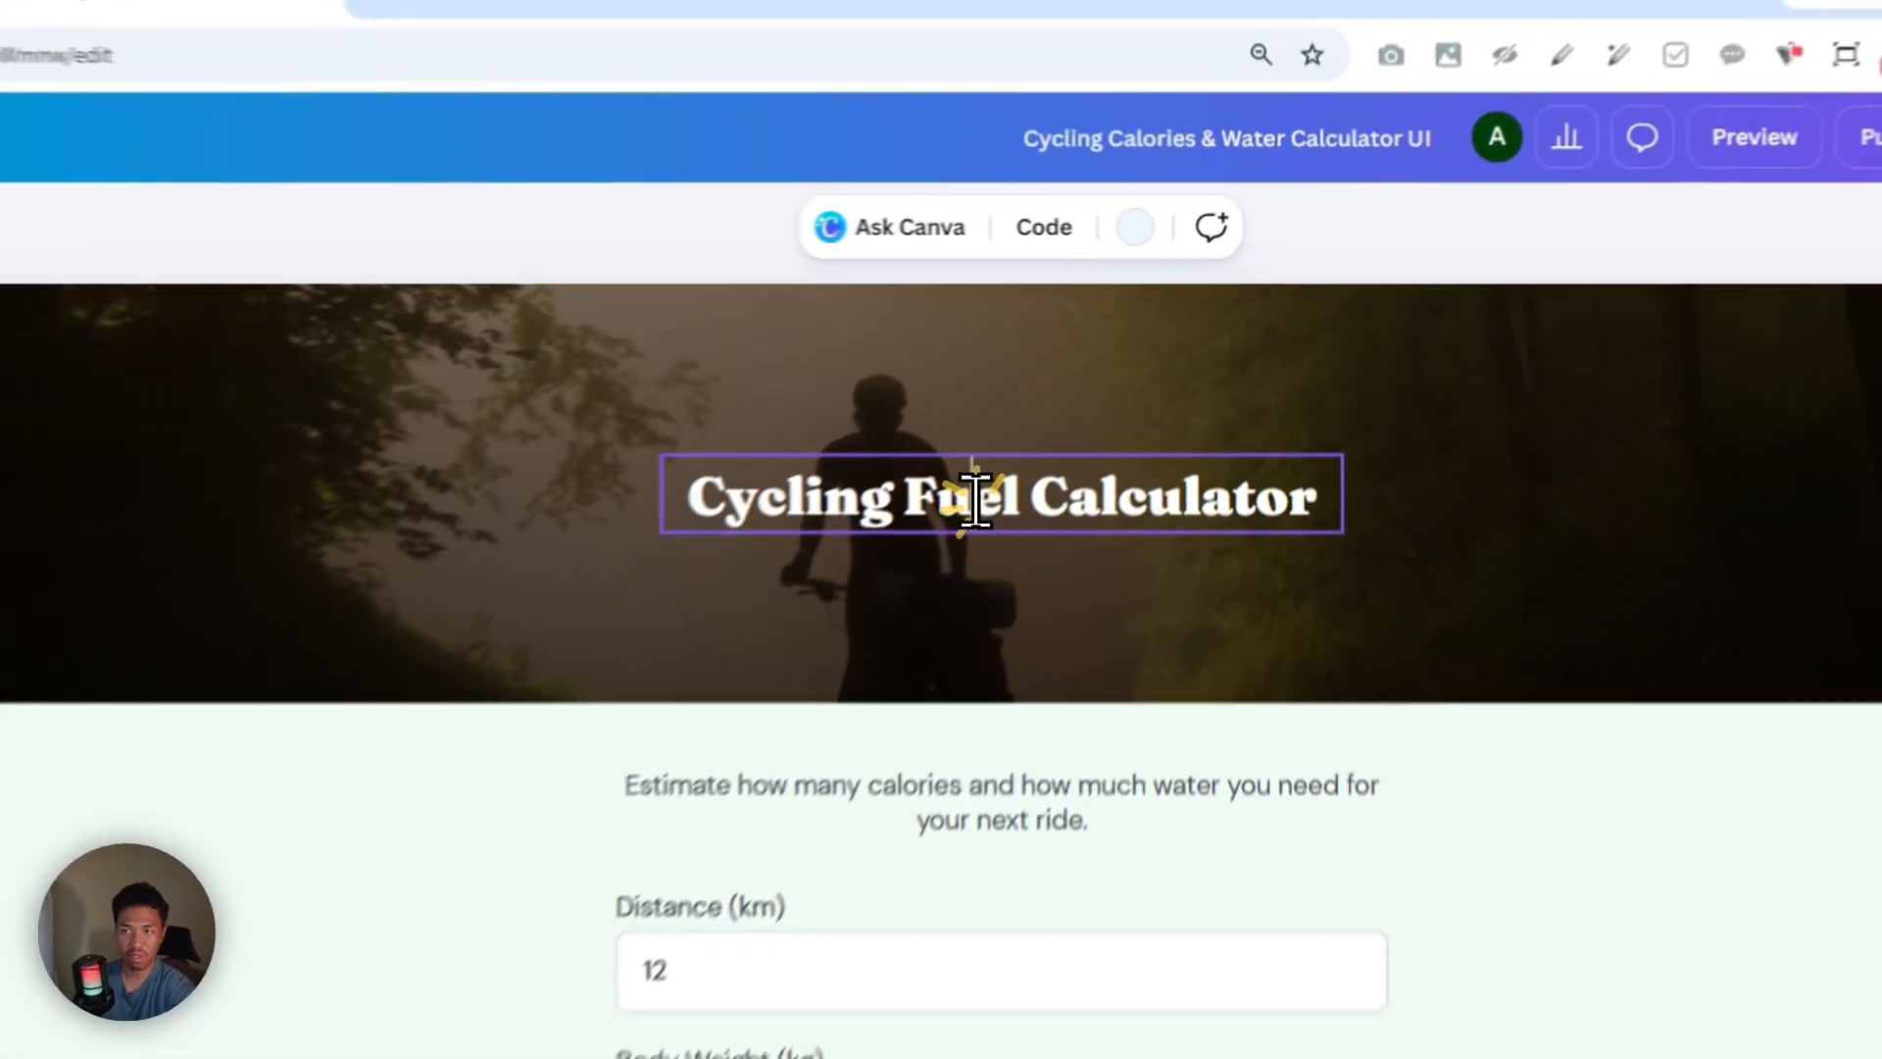
Select the whole "Cycling Fuel Calculator" heading in the banner and increase its font size to 26
{"action": "double_click", "coordinate": [1116, 377]}
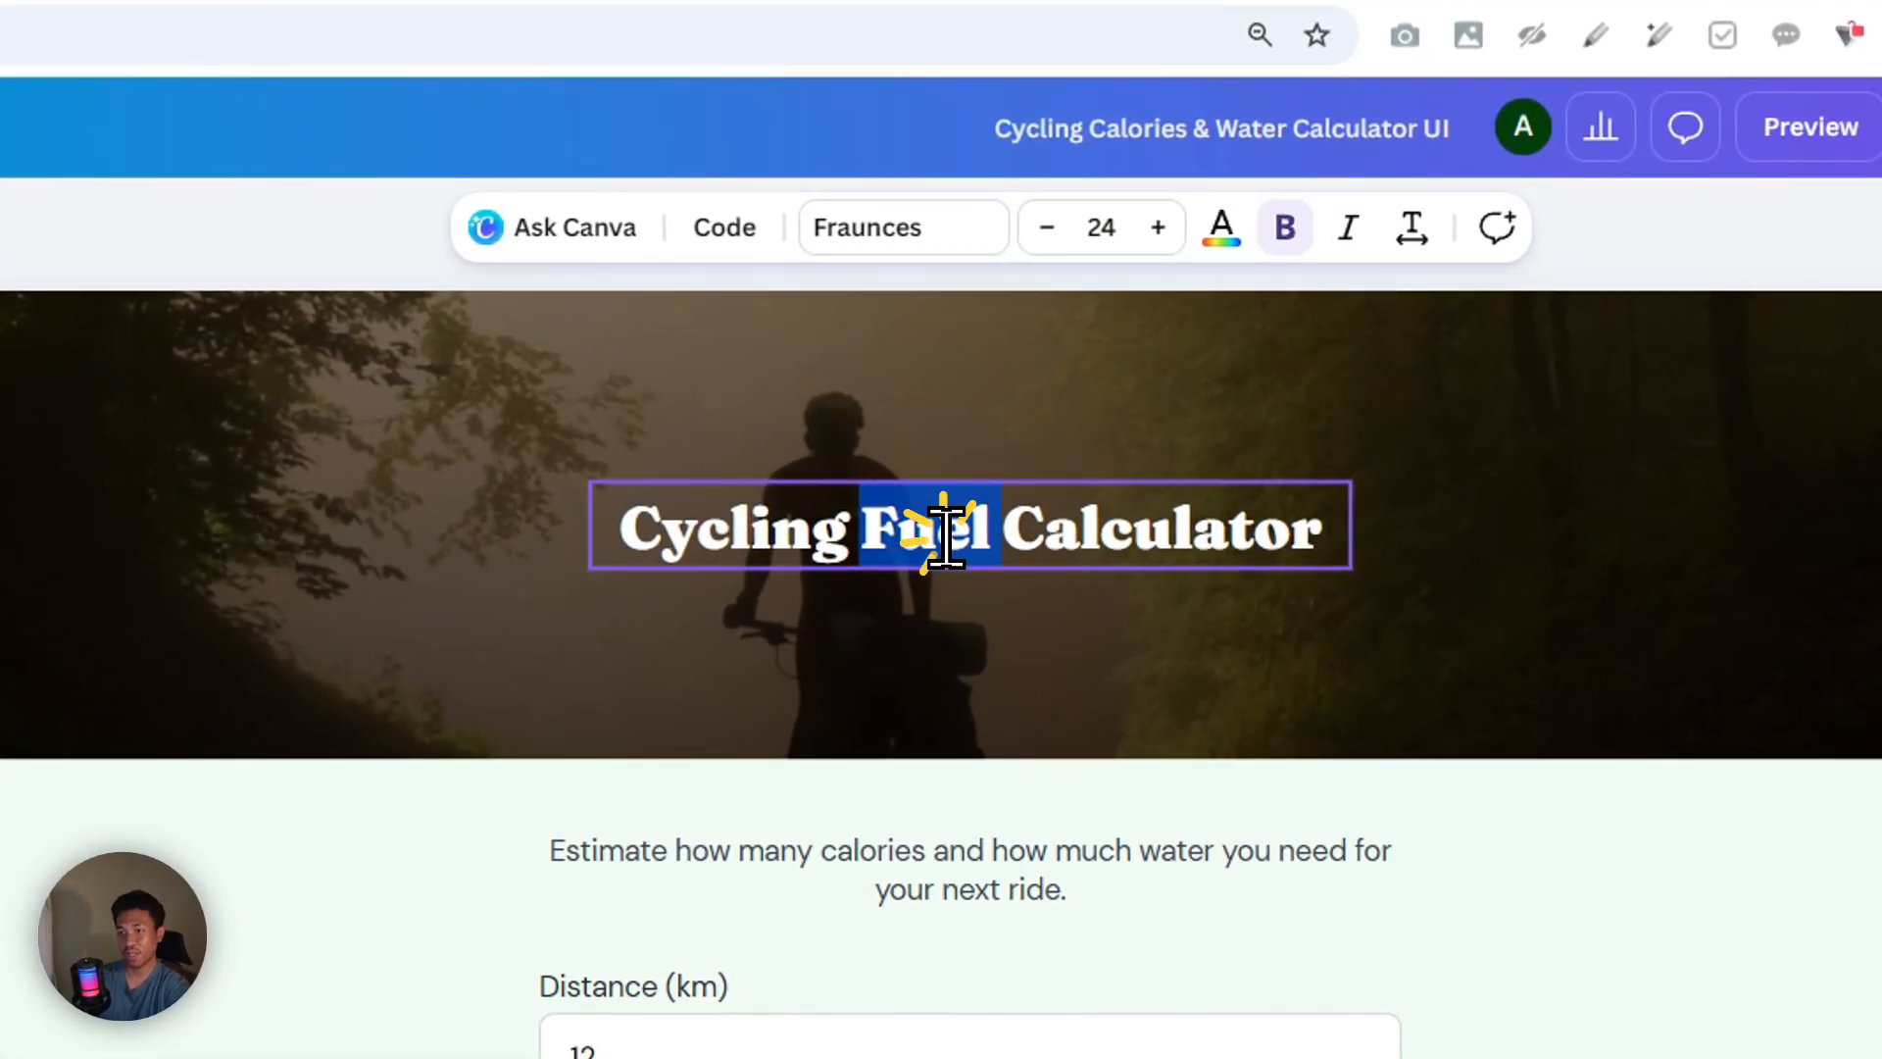
{"action": "triple_click", "coordinate": [946, 534]}
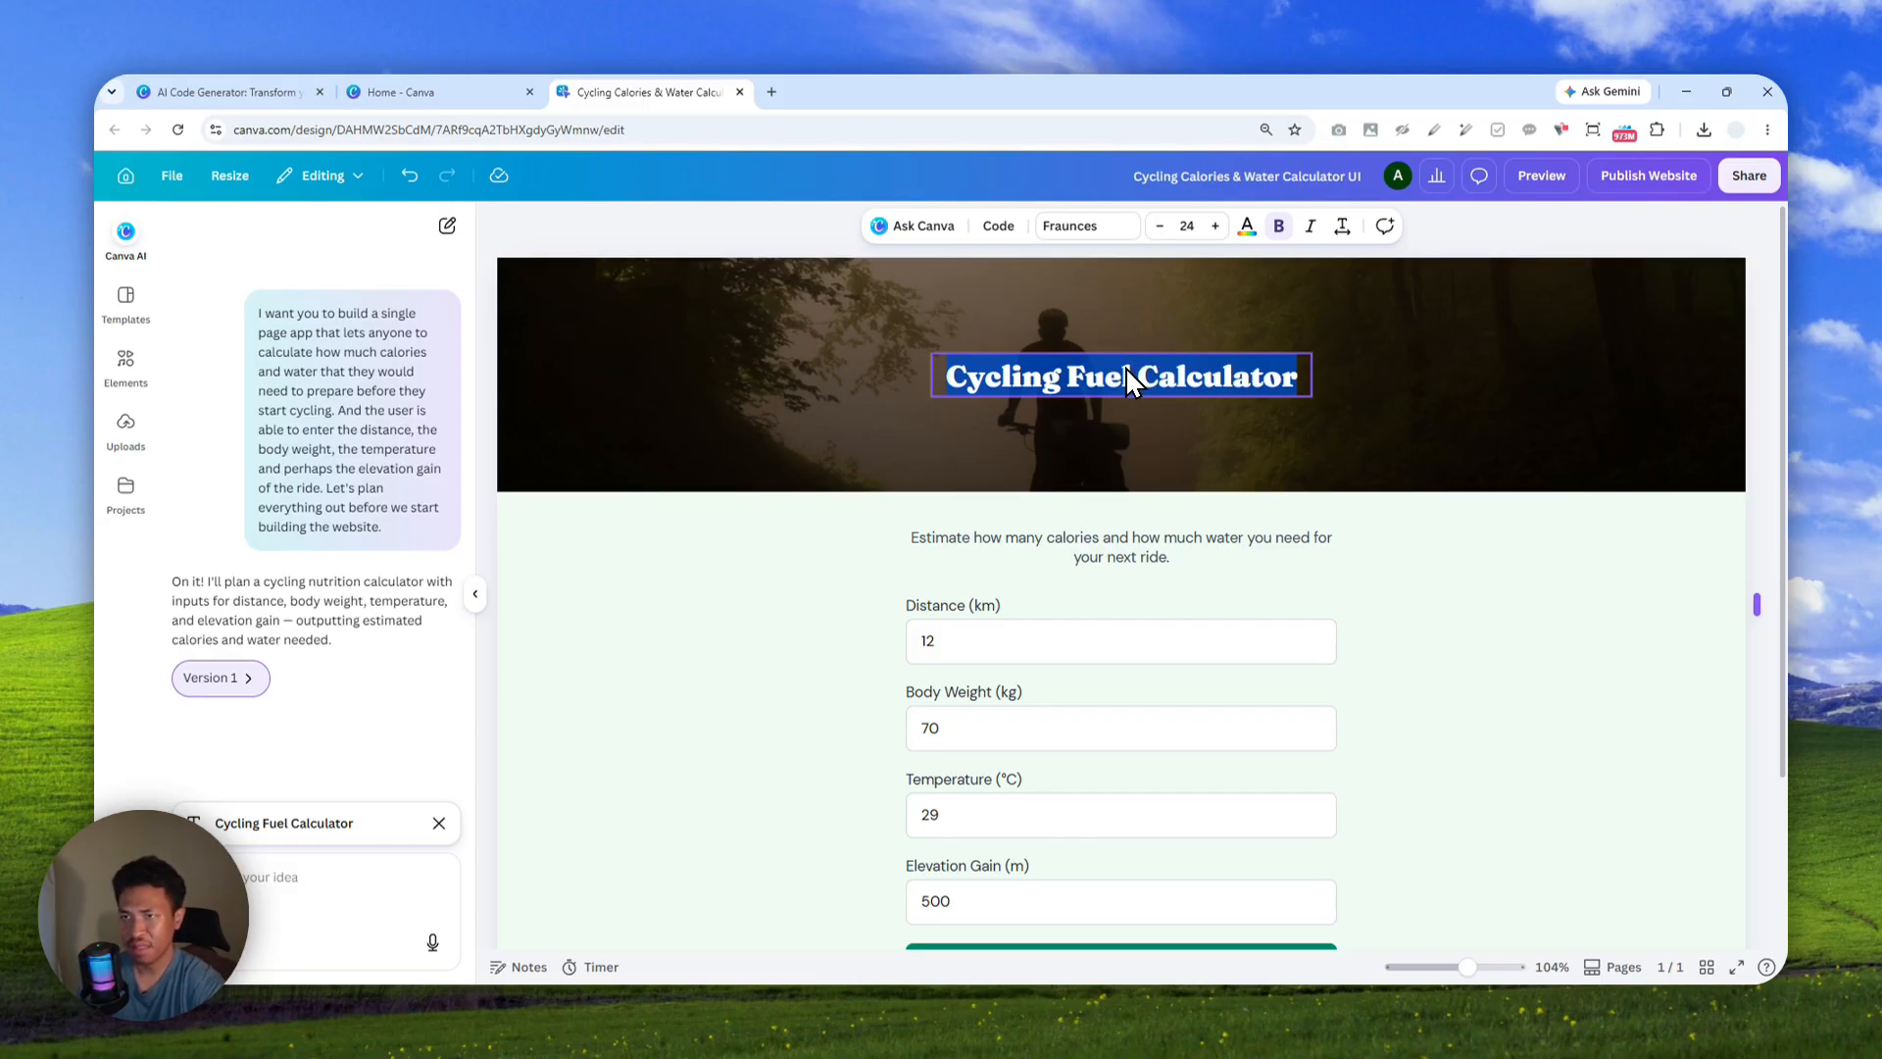
{"action": "left_click", "coordinate": [1205, 227]}
{"action": "left_click", "coordinate": [1205, 226]}
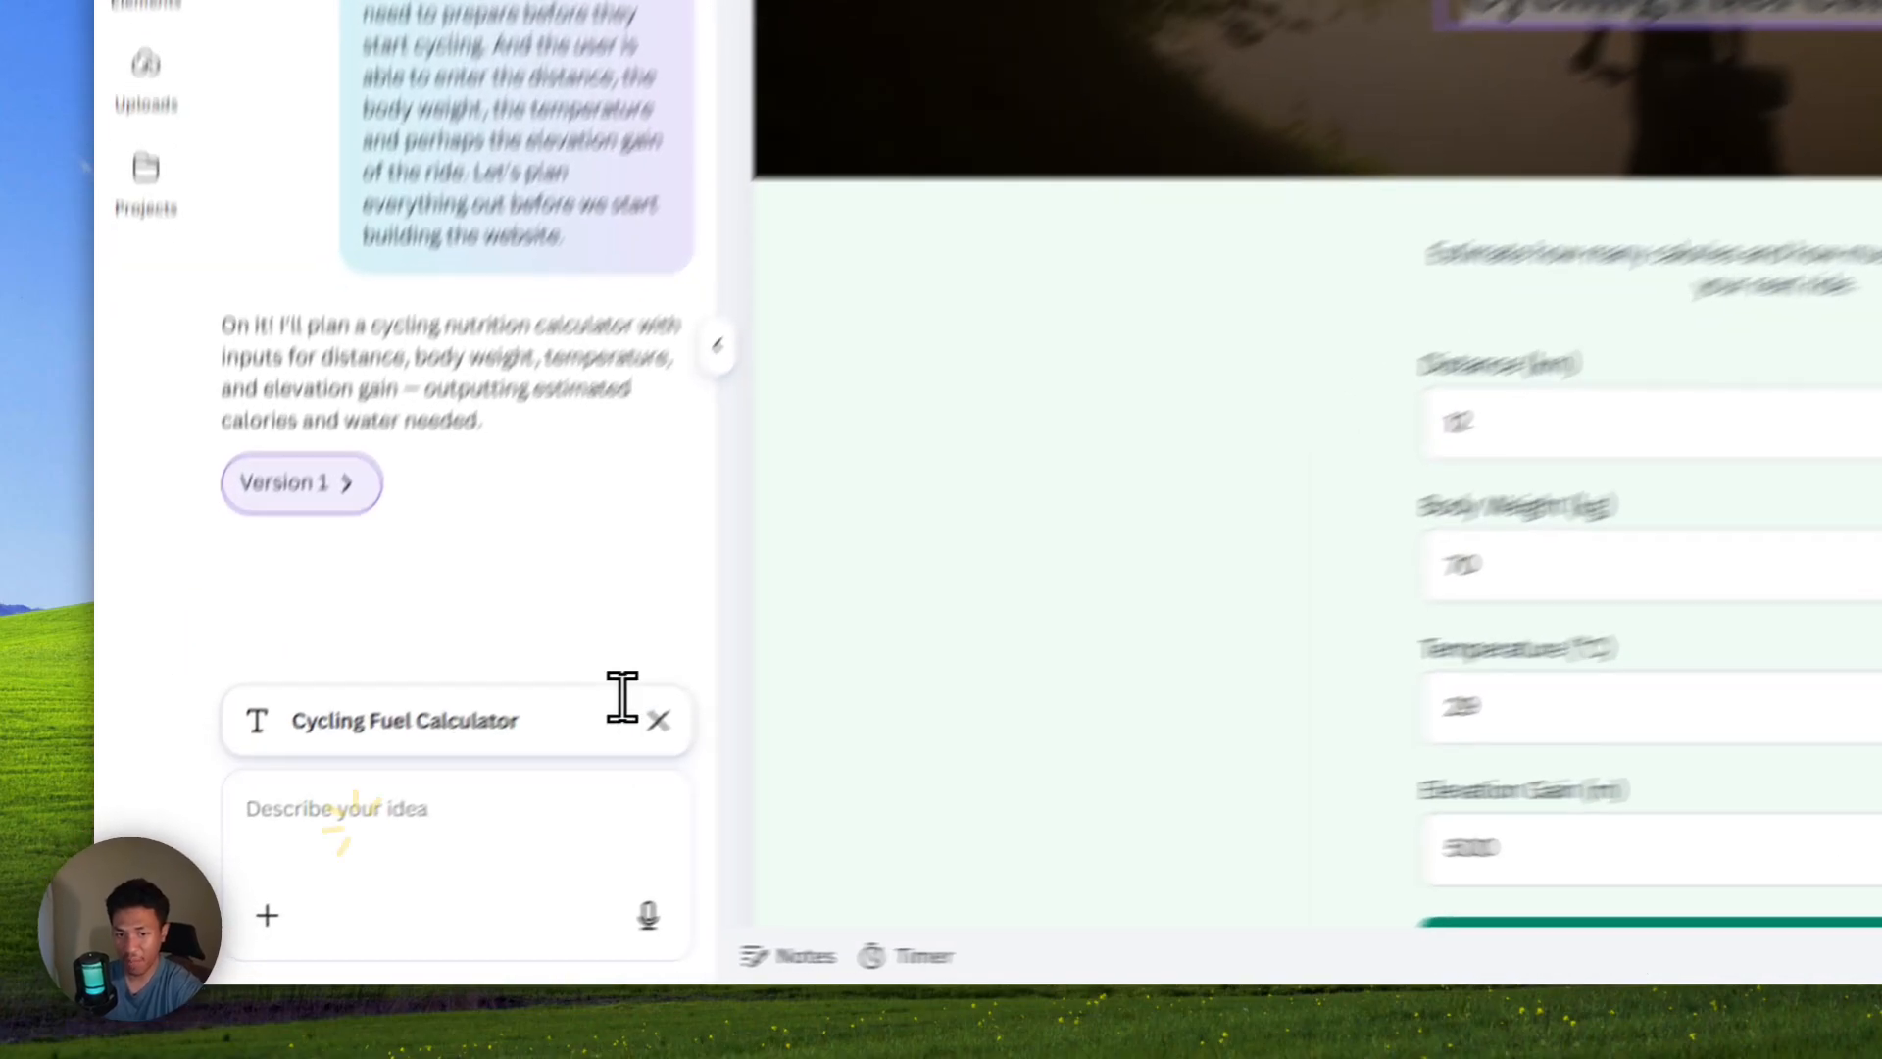
{"action": "left_click", "coordinate": [273, 879]}
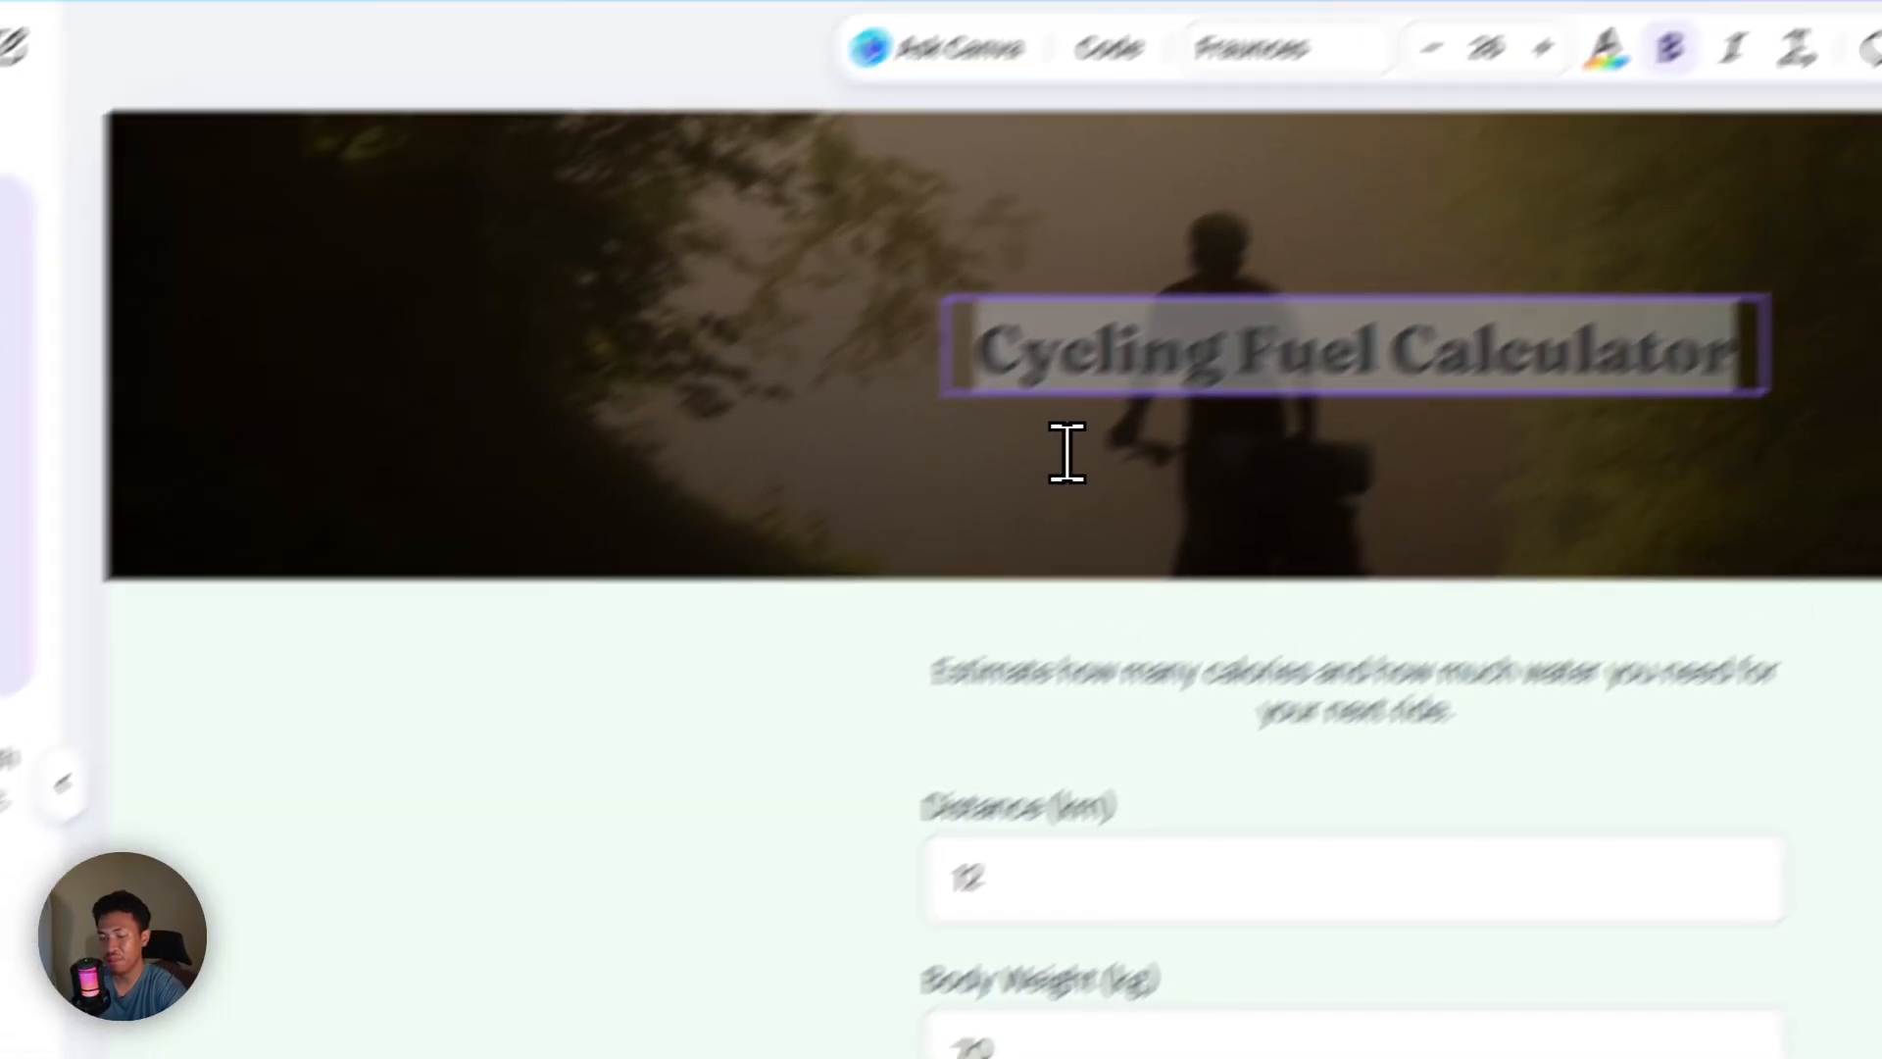
{"action": "left_click", "coordinate": [1007, 478]}
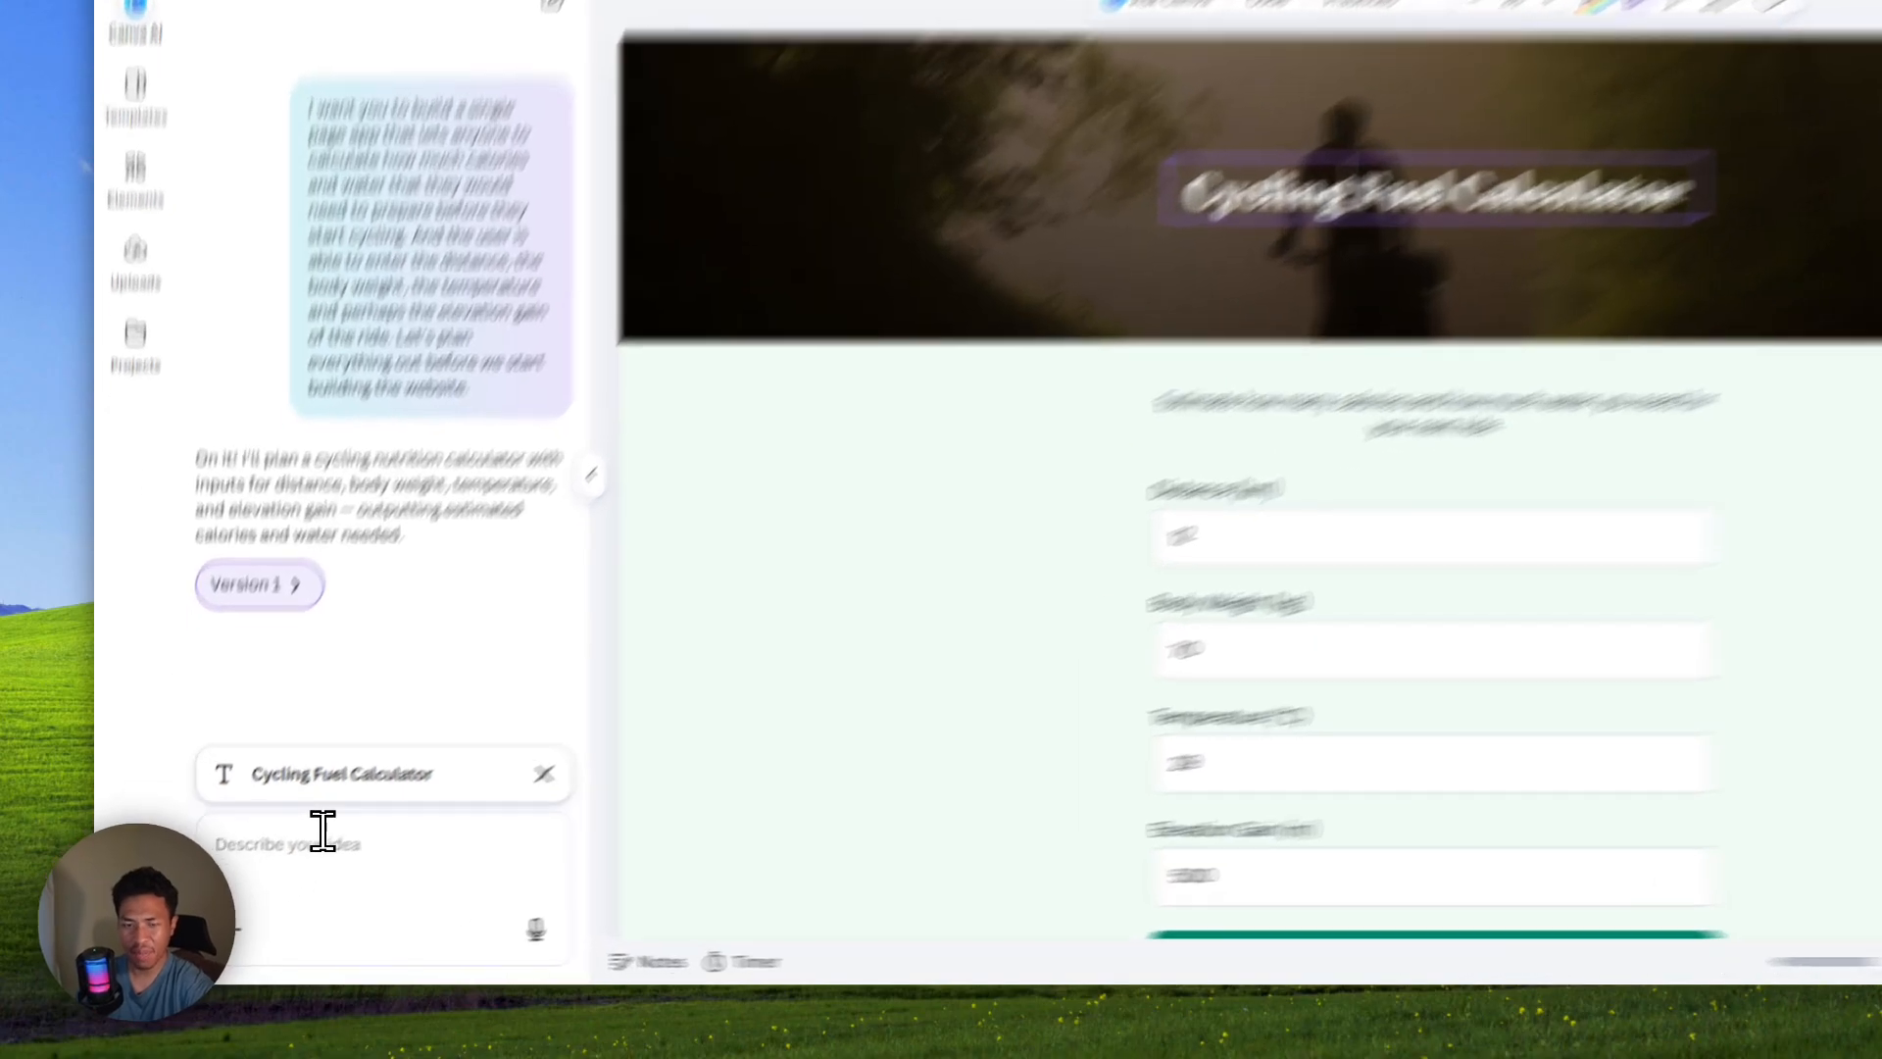
{"action": "left_click", "coordinate": [274, 875]}
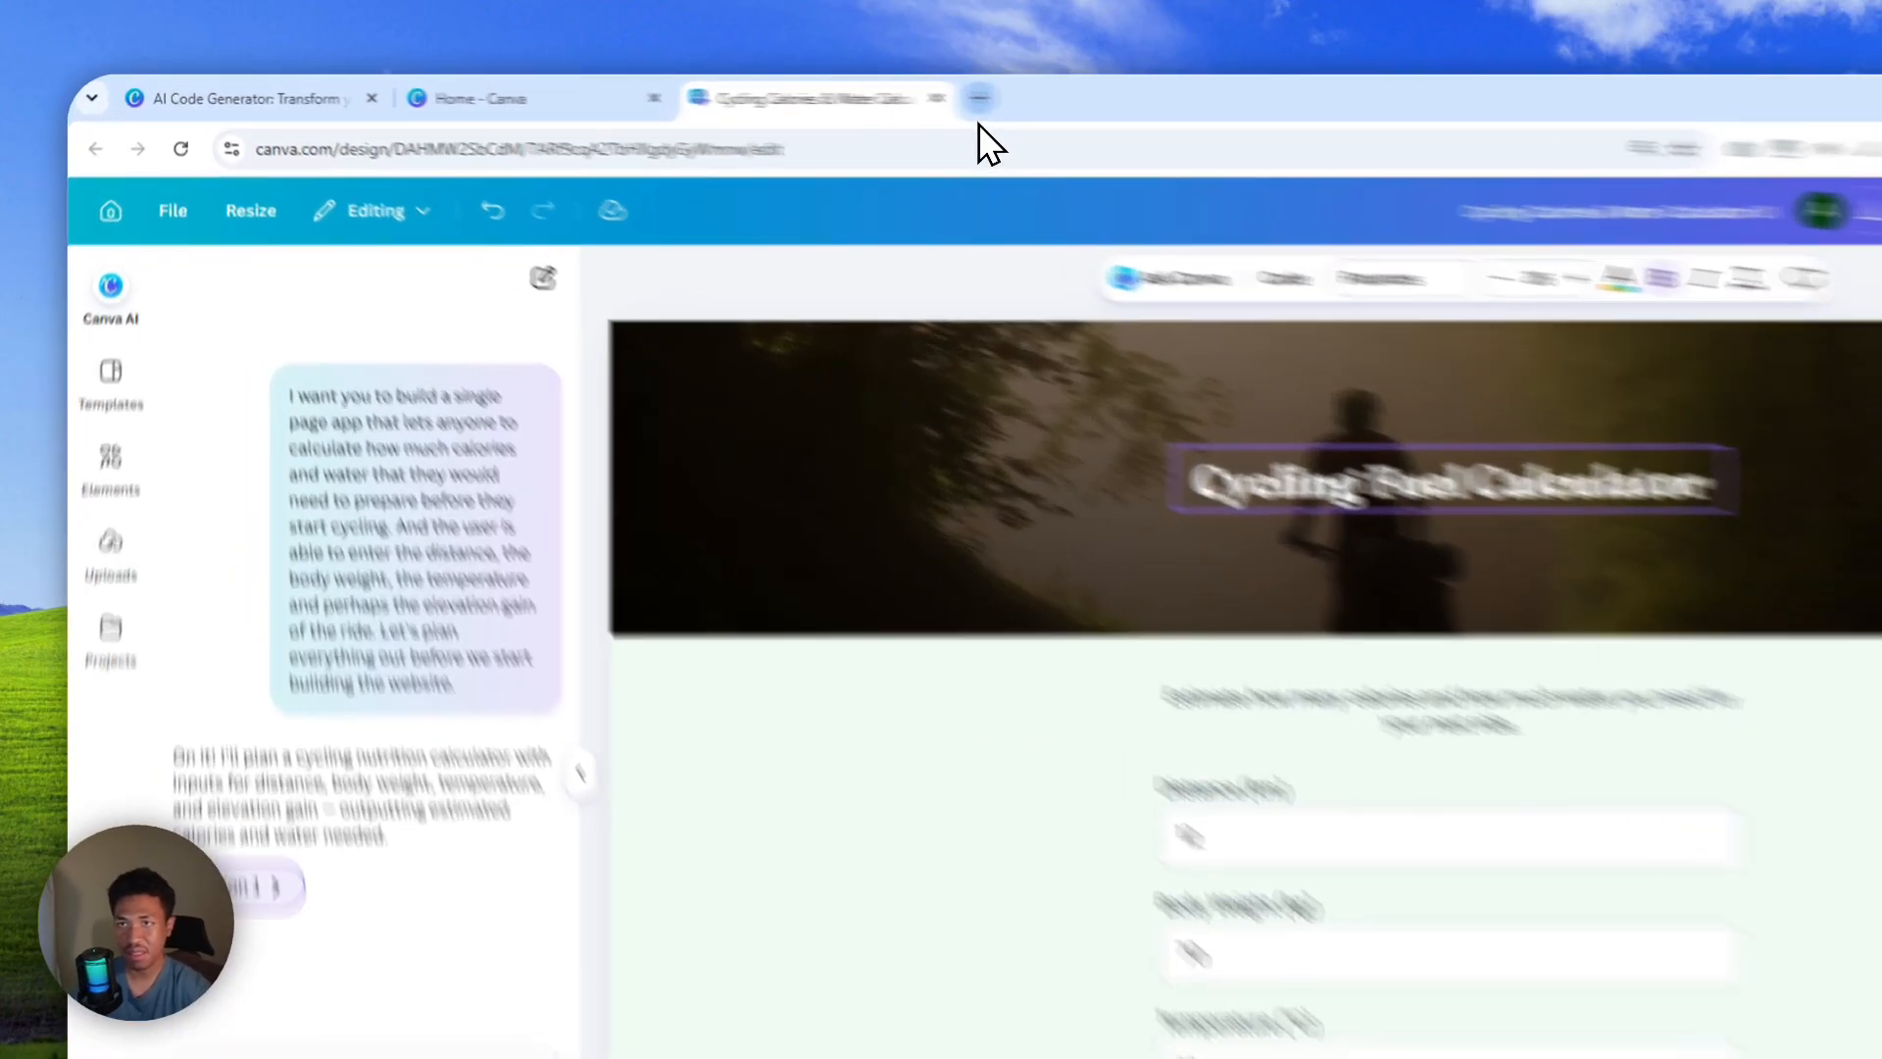
Open designdotmd.directory in a new browser tab
{"action": "left_click", "coordinate": [979, 98]}
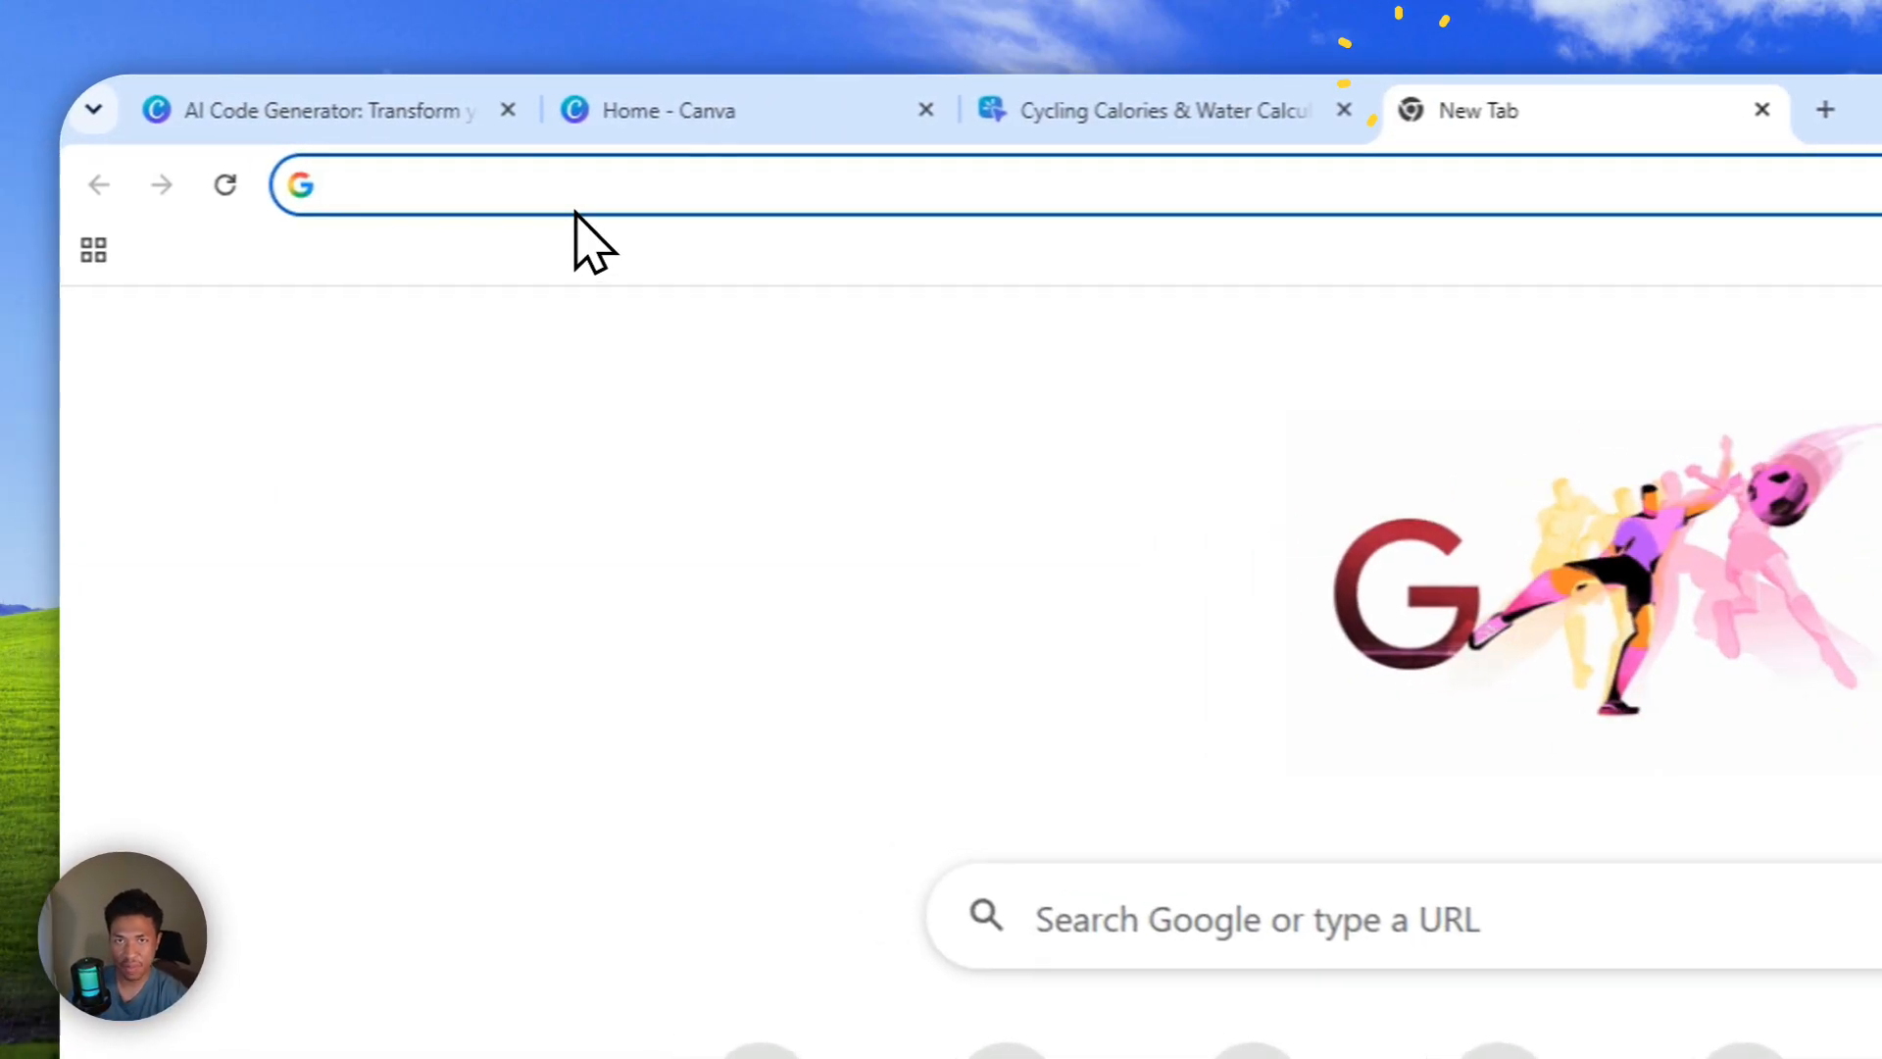
{"action": "type", "text": "design"}
{"action": "key", "text": "Right"}
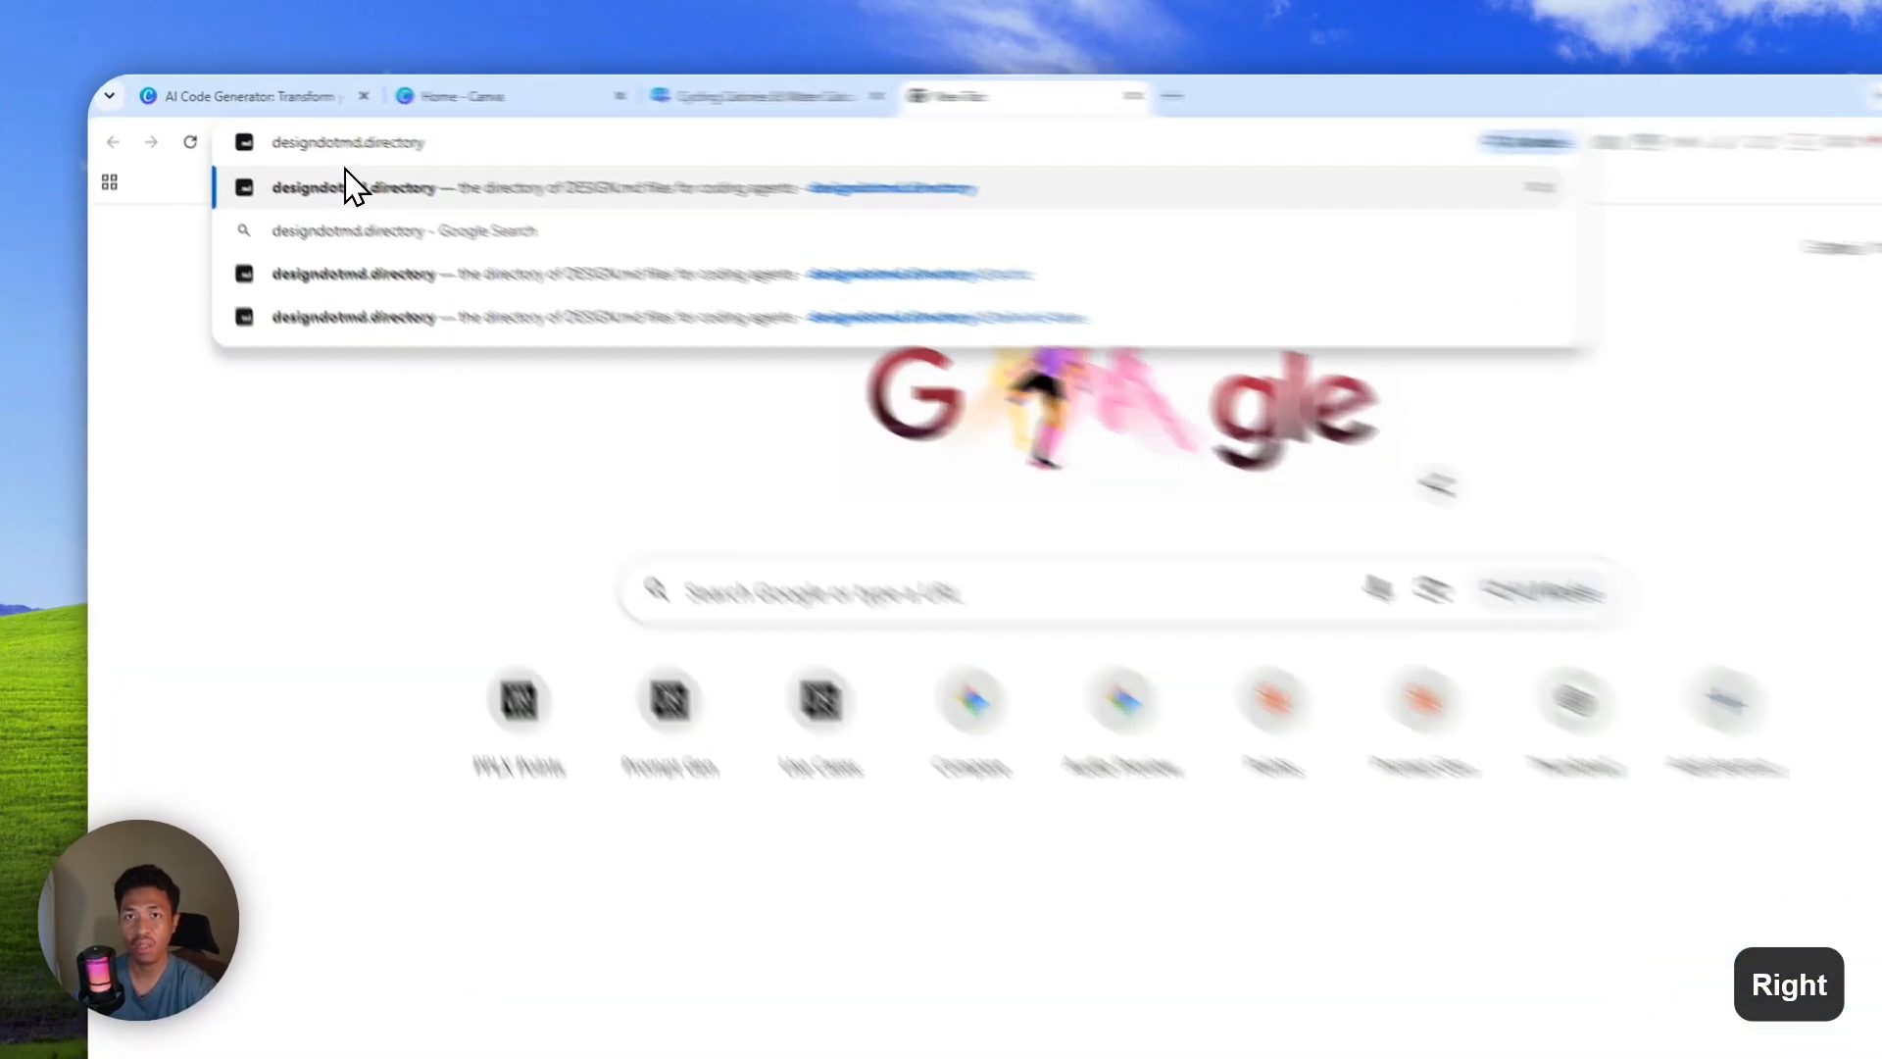
{"action": "left_click", "coordinate": [345, 177]}
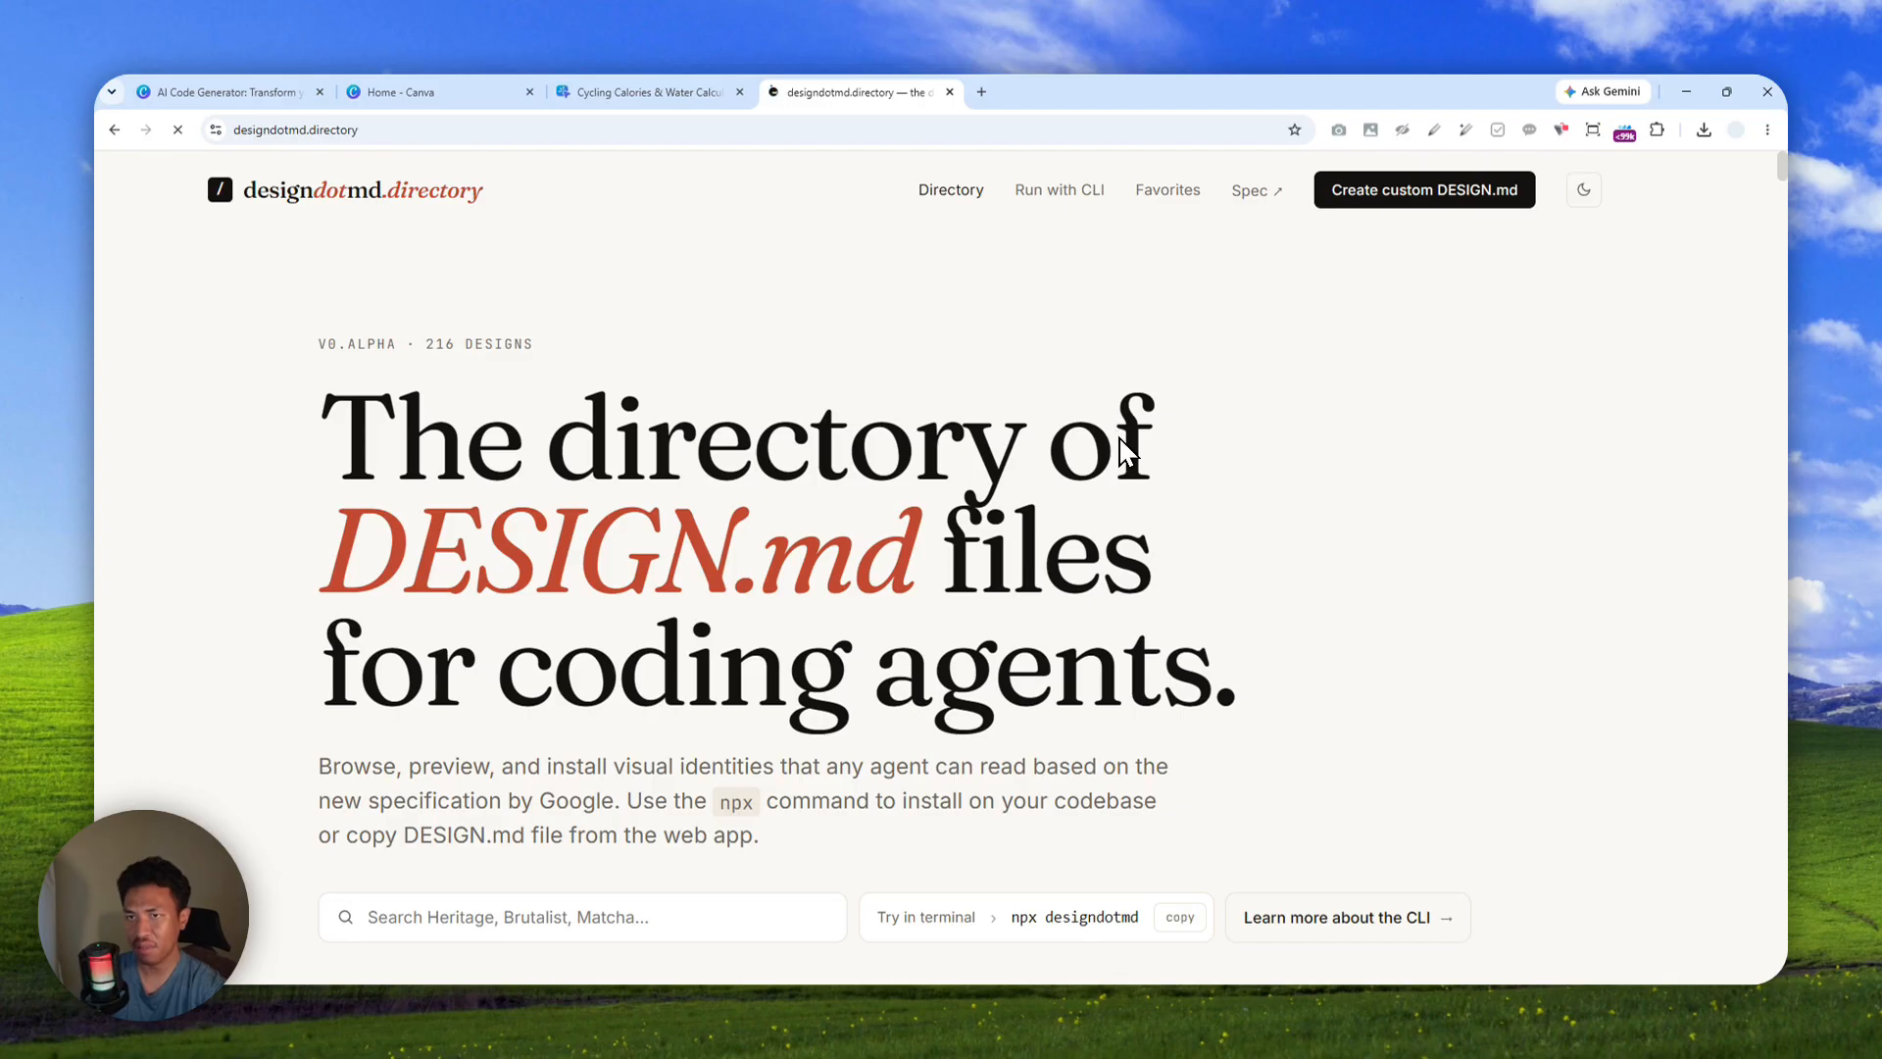
Browse the directory of DESIGN.md files and open the Cobalt Product design
{"action": "scroll", "coordinate": [1026, 424], "scroll_direction": "down", "scroll_amount": 3}
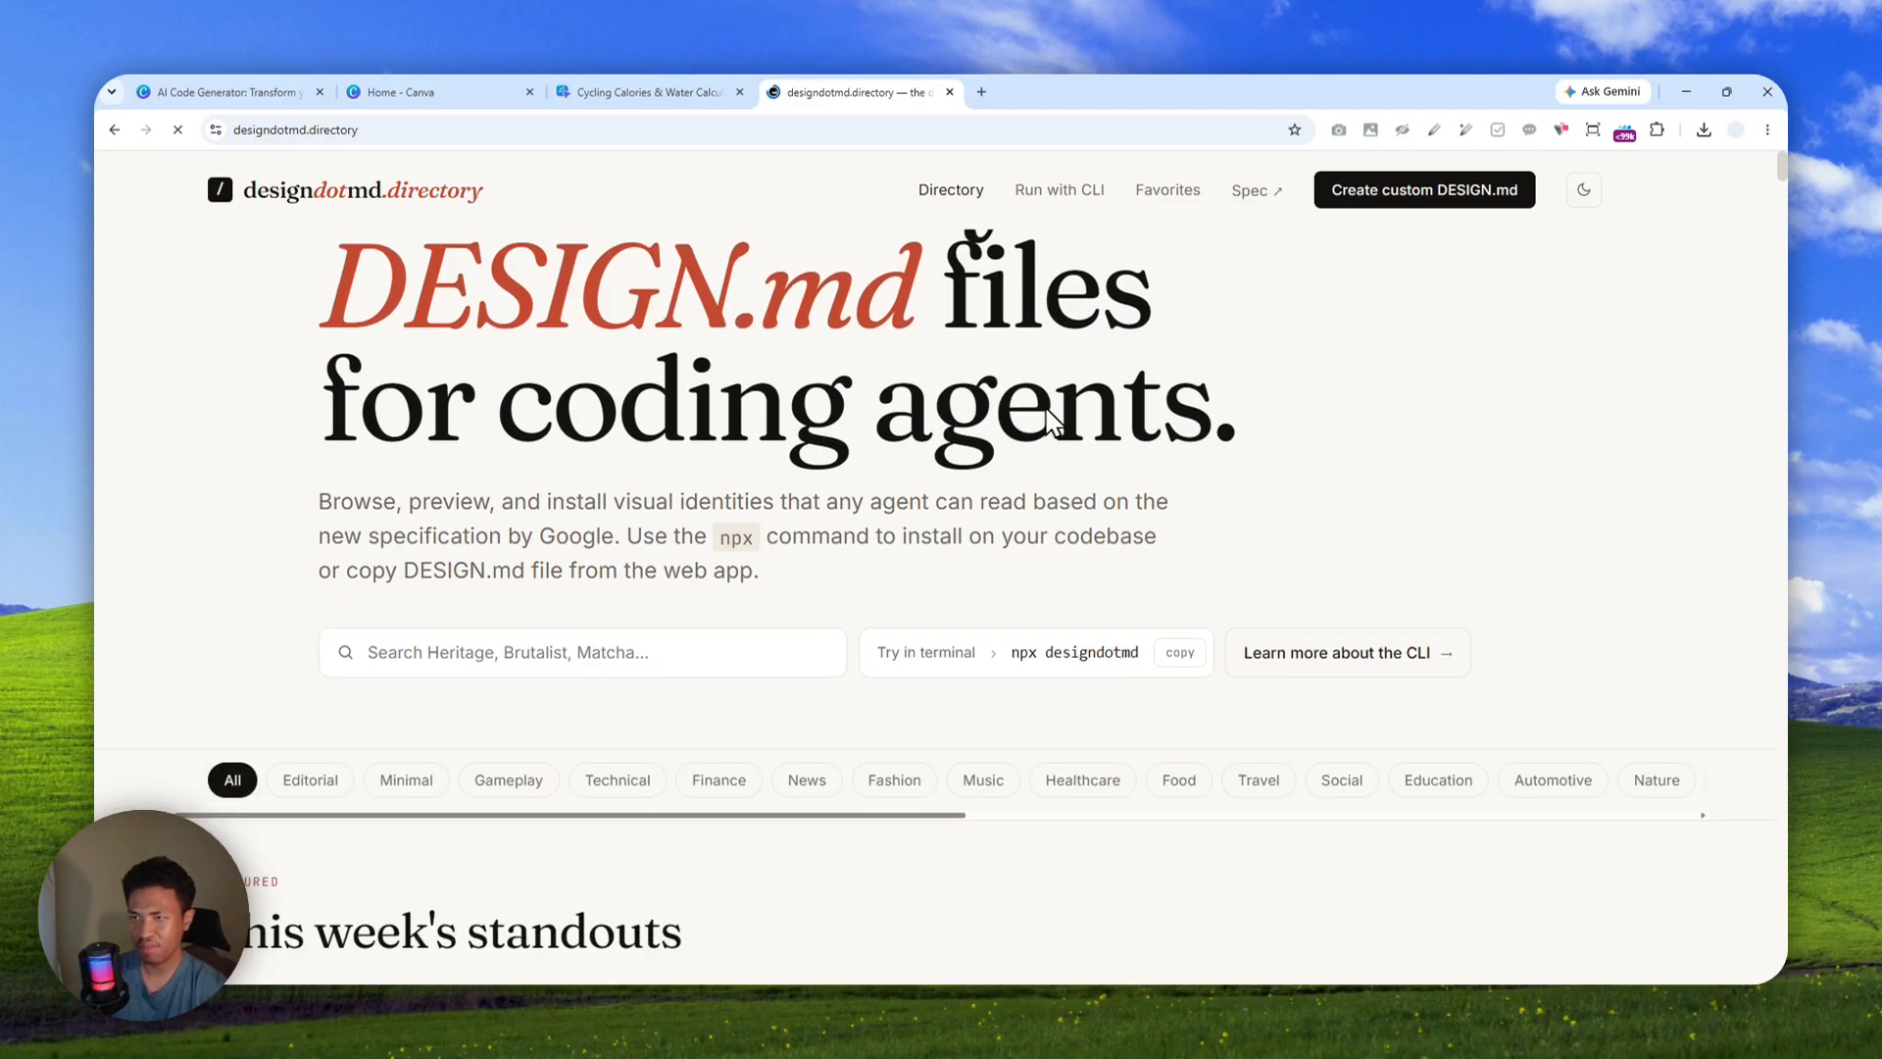
{"action": "scroll", "coordinate": [1137, 393], "scroll_direction": "down", "scroll_amount": 2}
{"action": "scroll", "coordinate": [1185, 432], "scroll_direction": "down", "scroll_amount": 4}
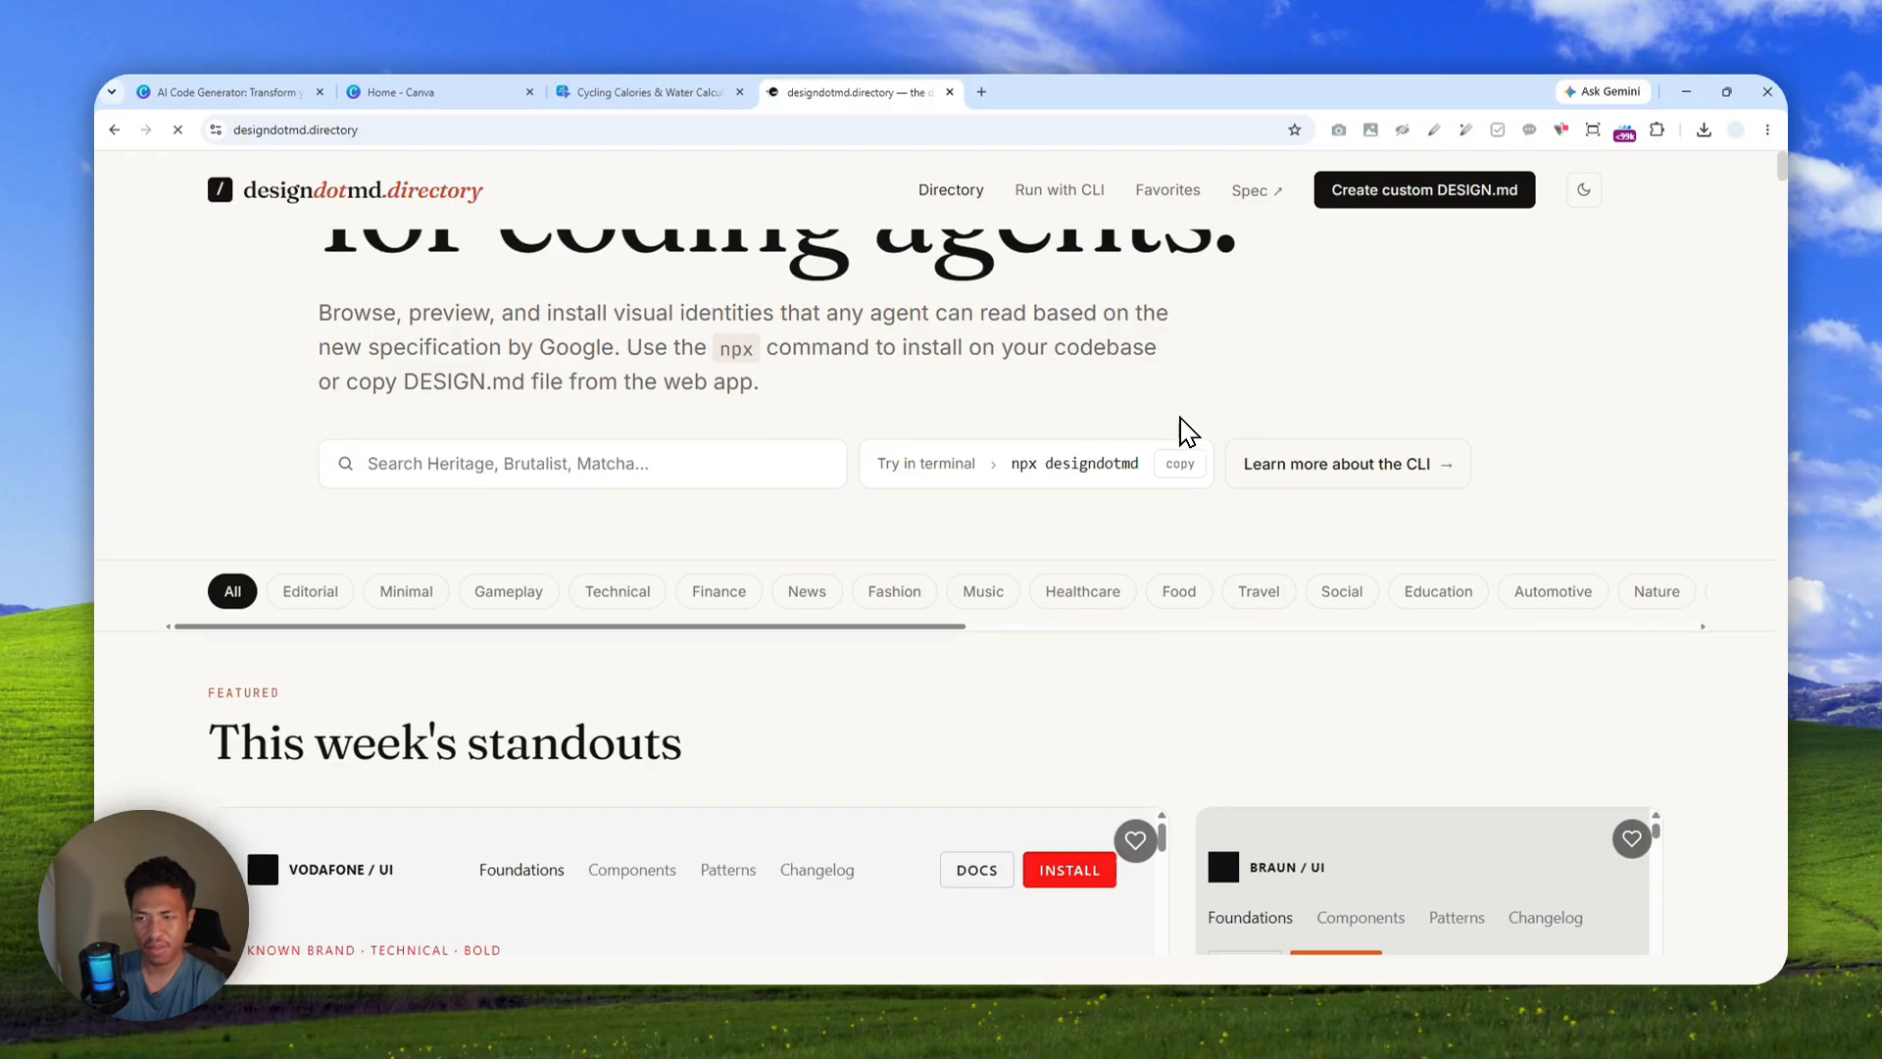
{"action": "scroll", "coordinate": [1181, 434], "scroll_direction": "down", "scroll_amount": 5}
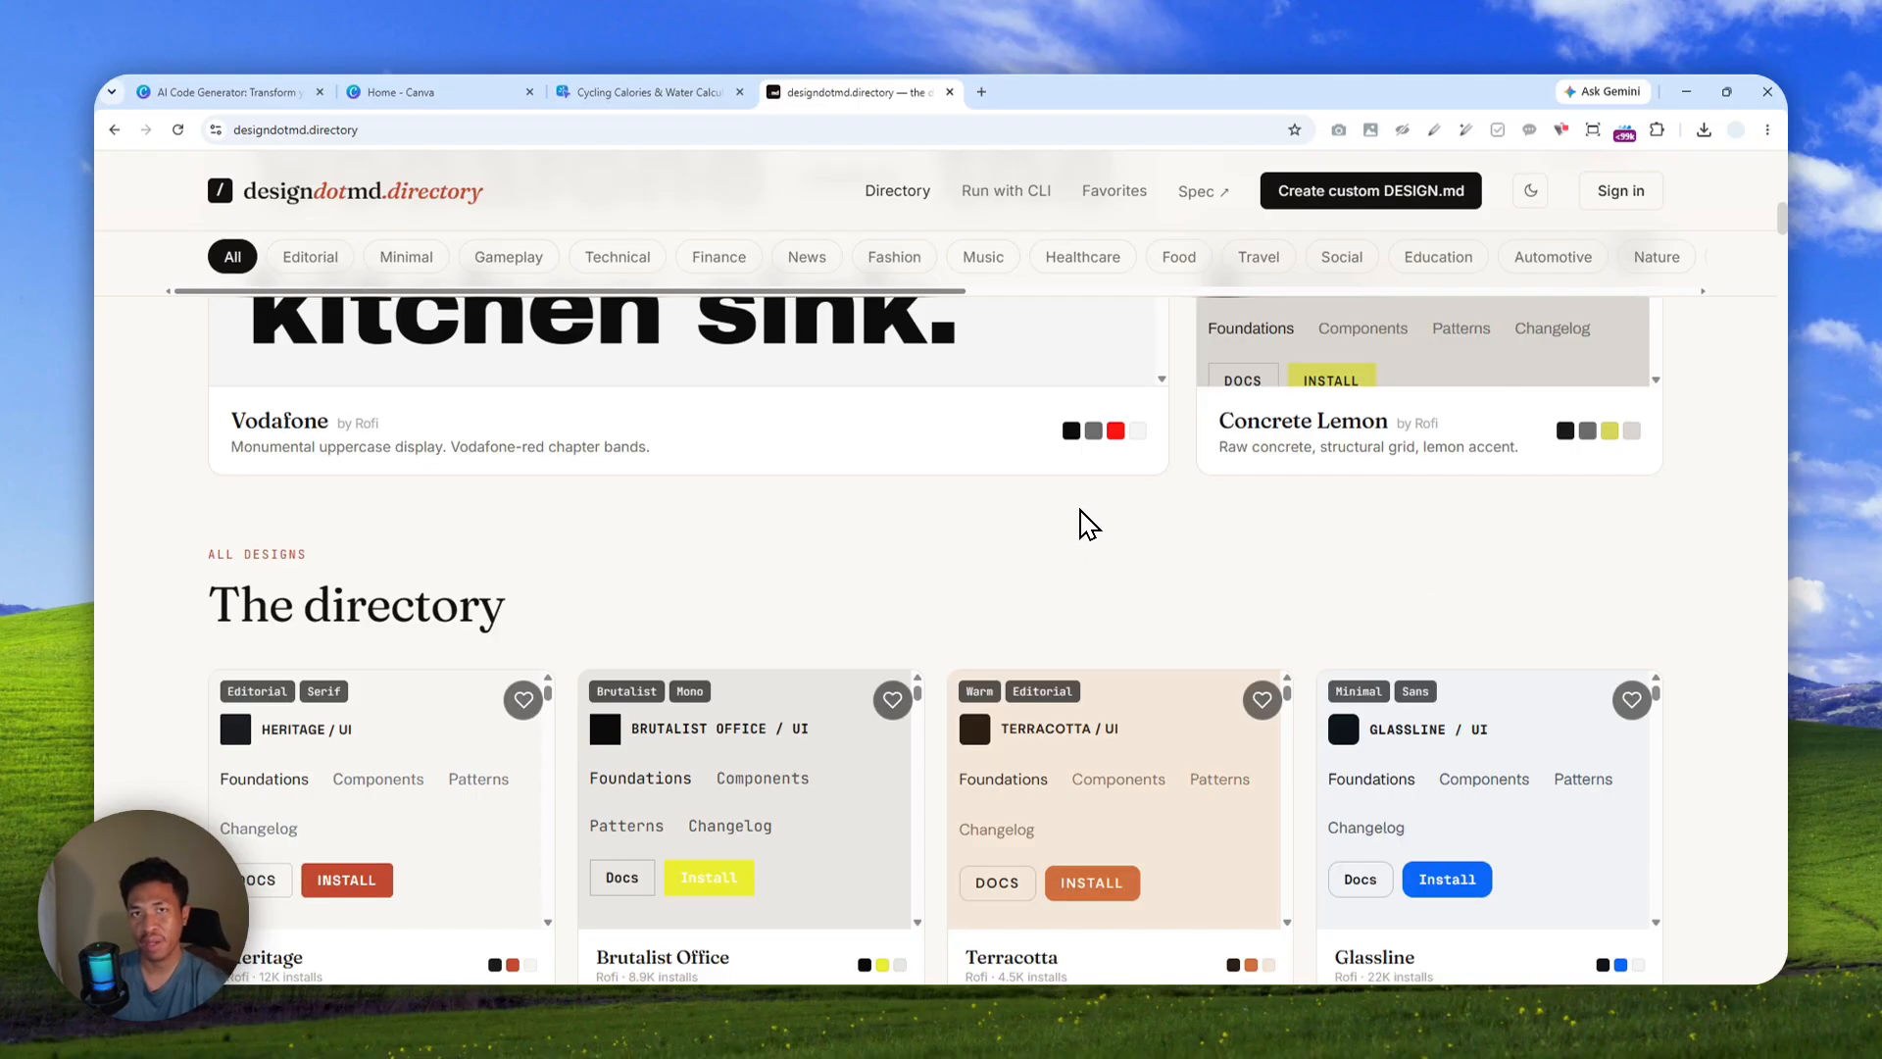
{"action": "scroll", "coordinate": [1088, 505], "scroll_direction": "down", "scroll_amount": 5}
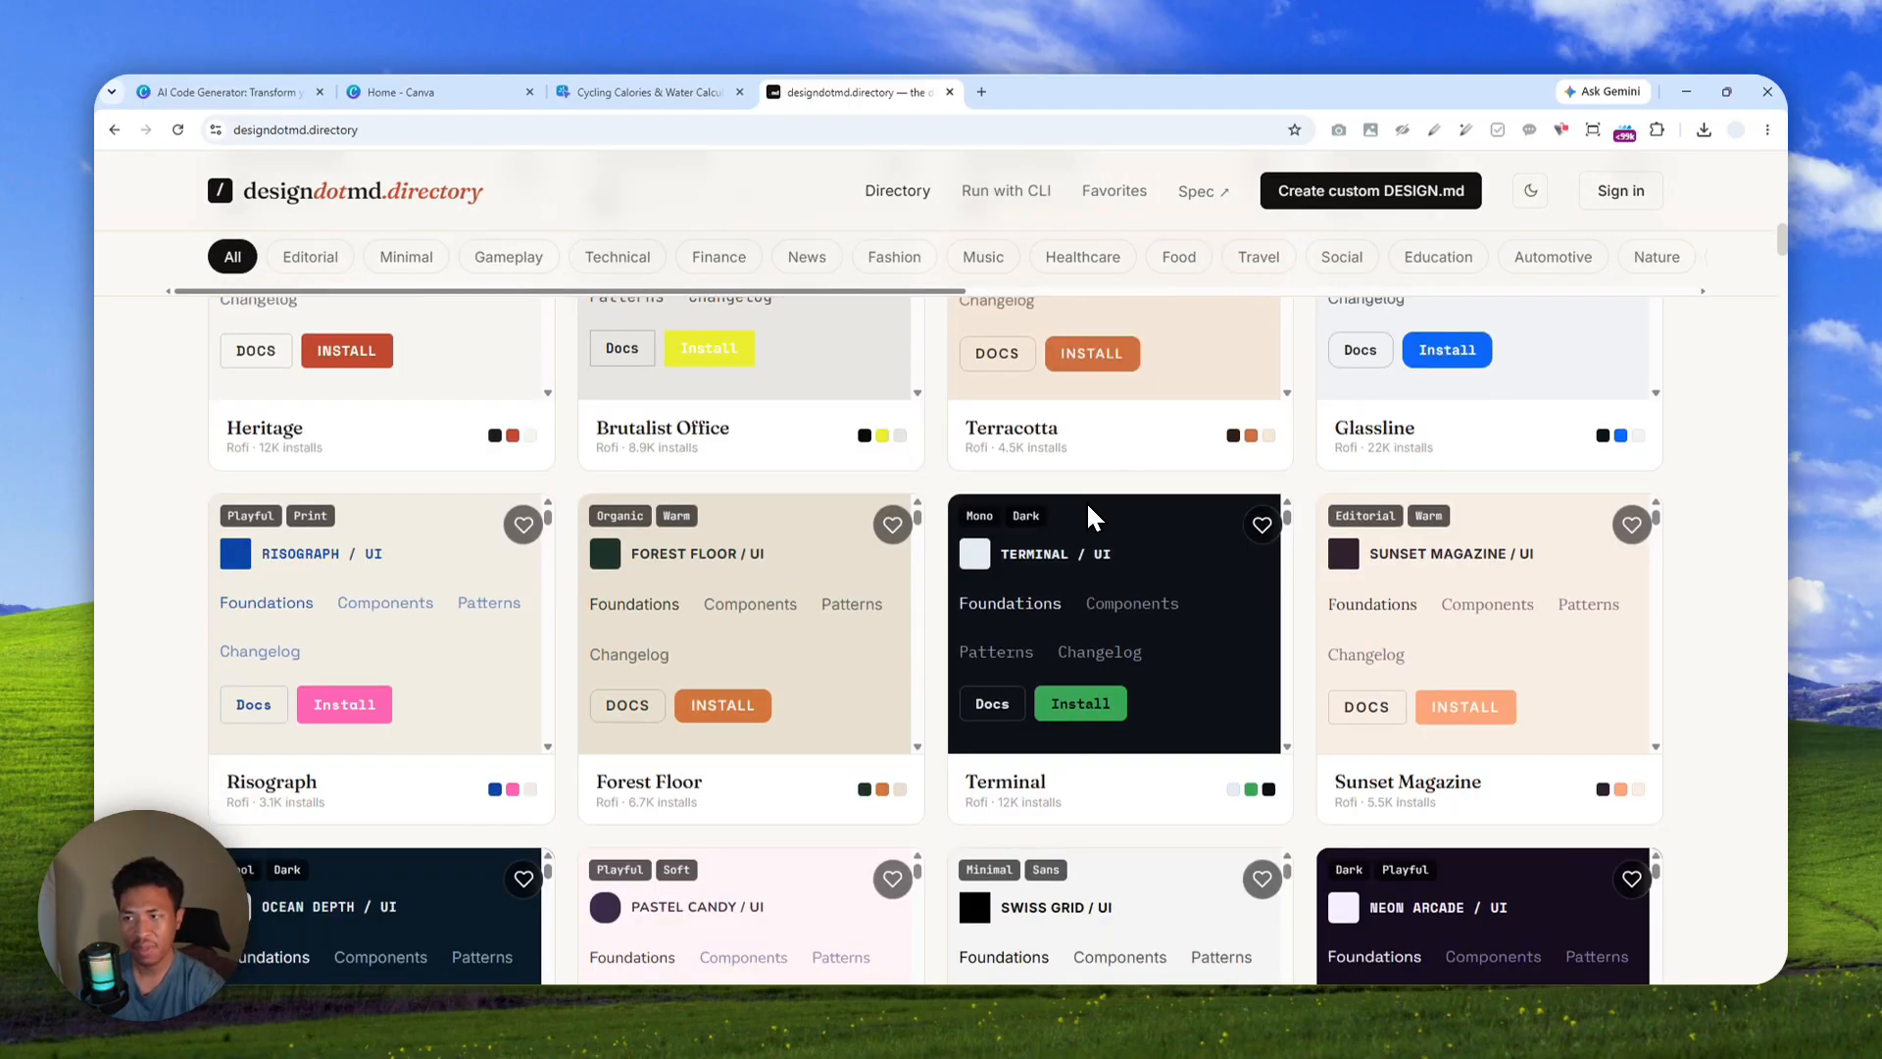
{"action": "scroll", "coordinate": [995, 514], "scroll_direction": "down", "scroll_amount": 5}
{"action": "scroll", "coordinate": [995, 529], "scroll_direction": "down", "scroll_amount": 8}
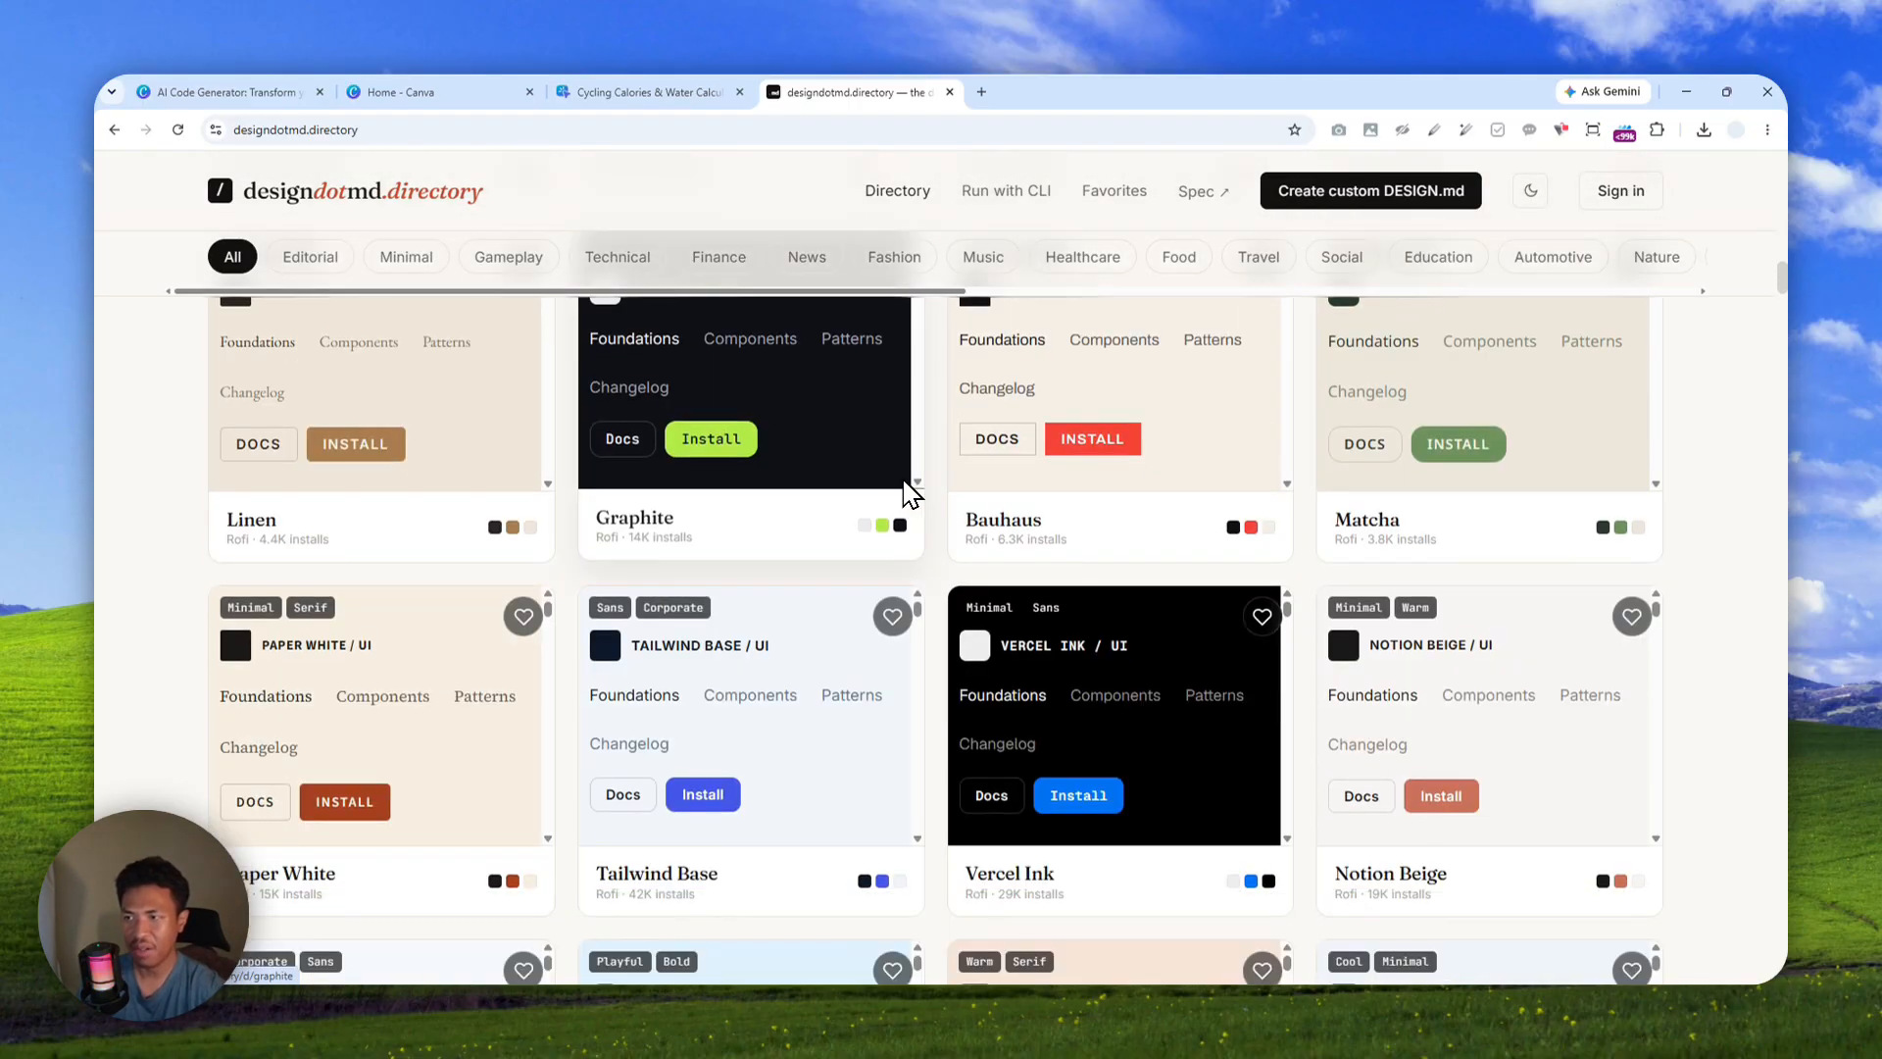
{"action": "scroll", "coordinate": [887, 493], "scroll_direction": "down", "scroll_amount": 6}
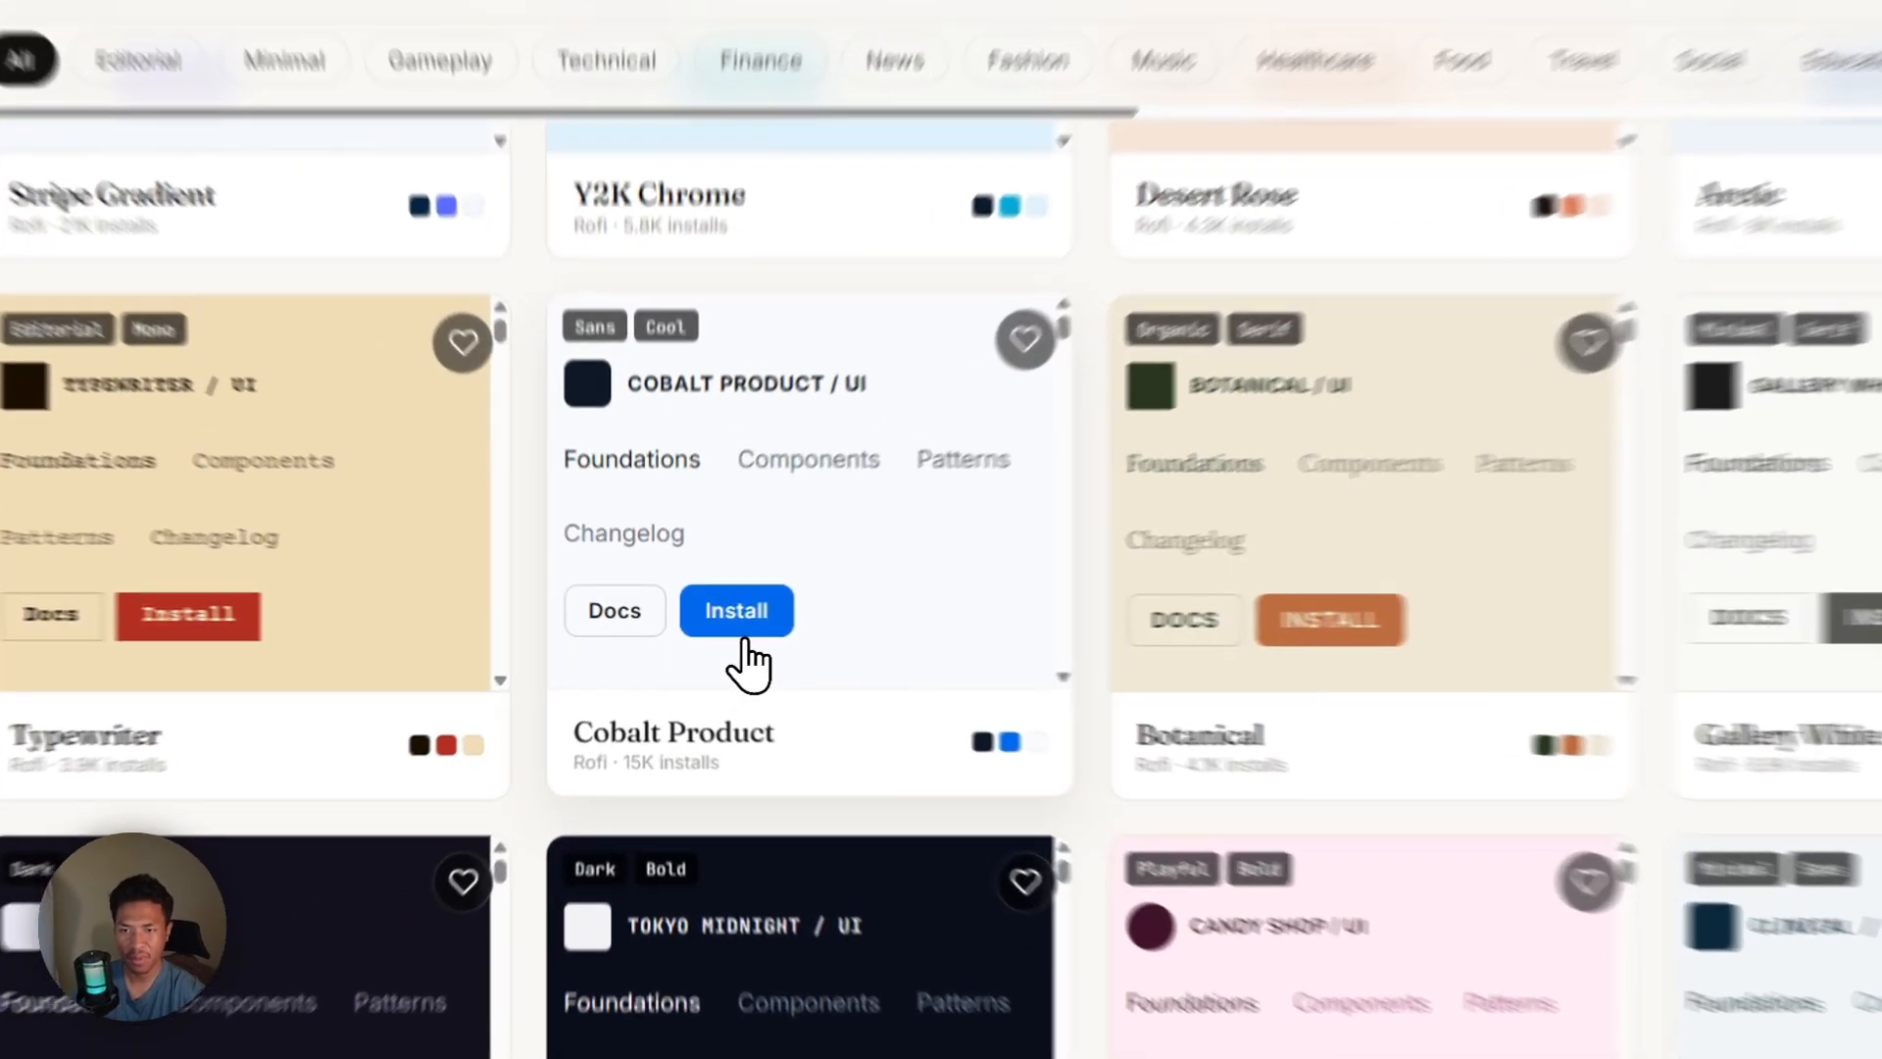
{"action": "left_click", "coordinate": [714, 632]}
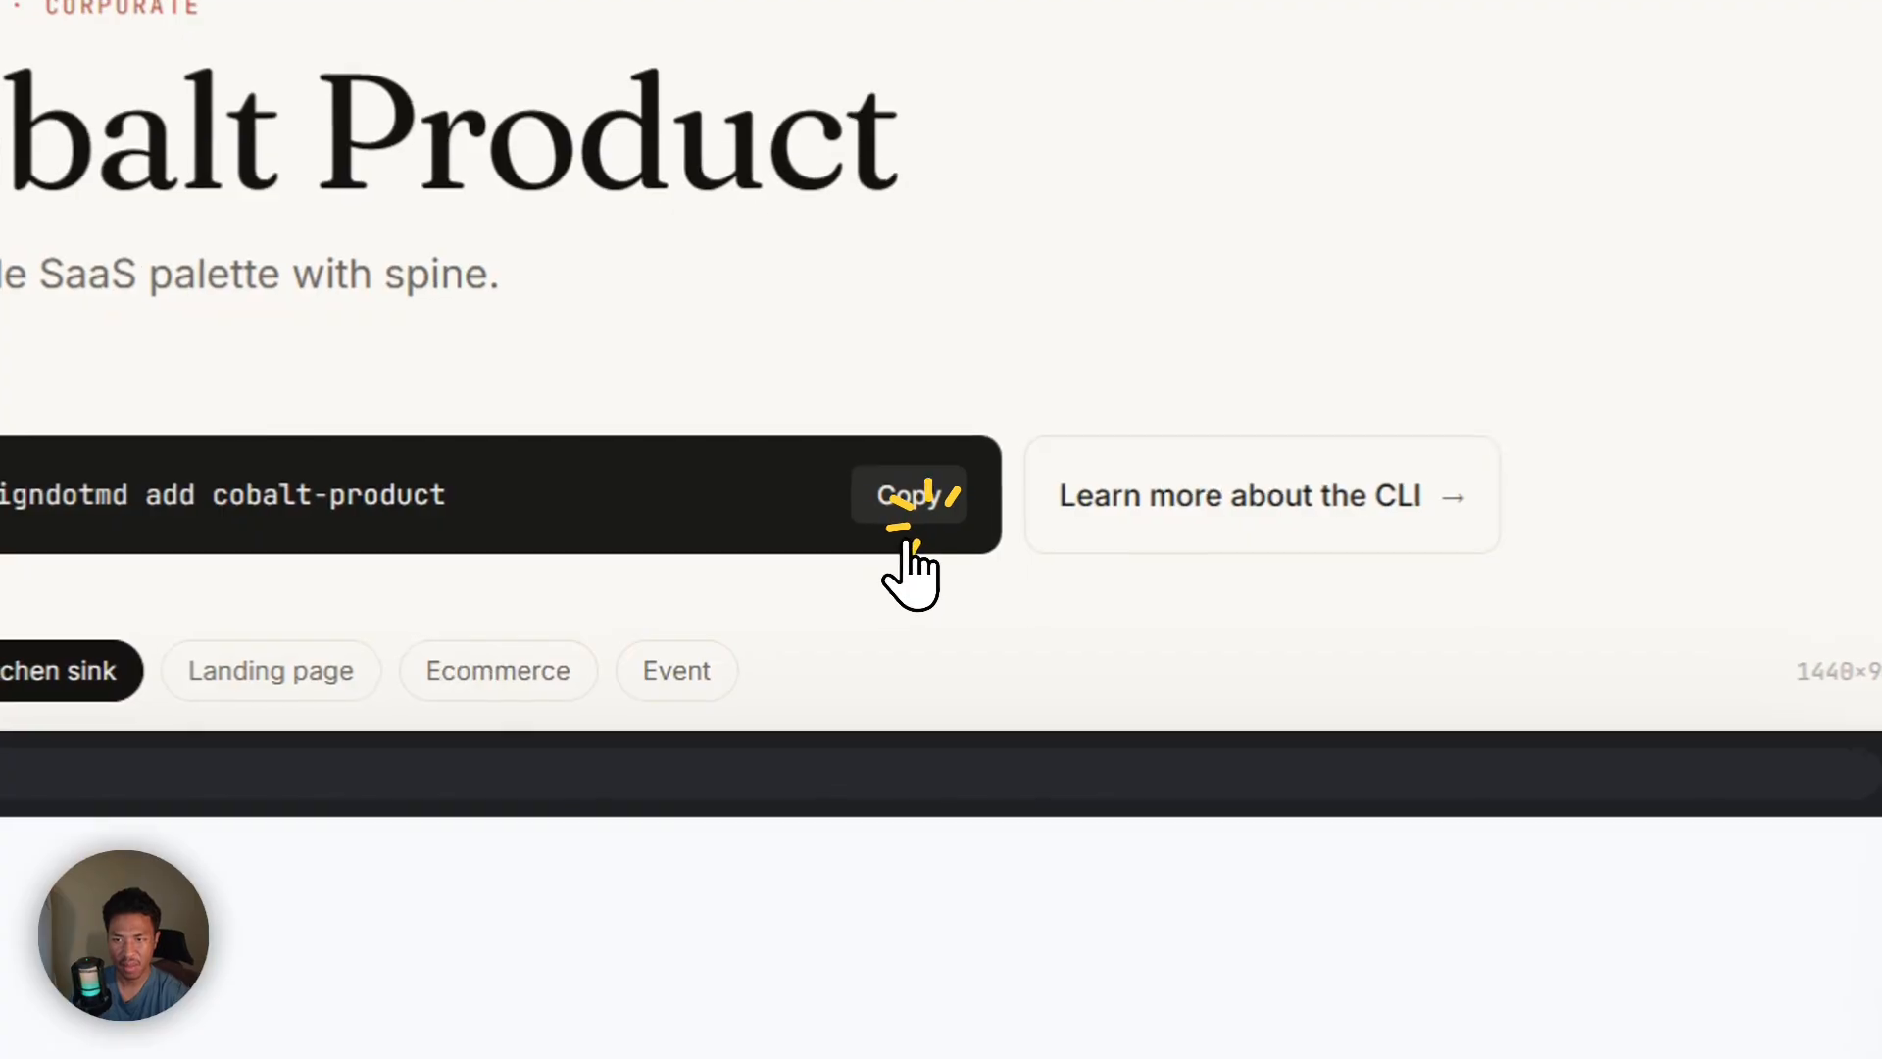
Review the Cobalt Product preview and tokens, and copy its DESIGN.md file contents
{"action": "scroll", "coordinate": [917, 502], "scroll_direction": "down", "scroll_amount": 5}
{"action": "scroll", "coordinate": [1191, 392], "scroll_direction": "down", "scroll_amount": 10}
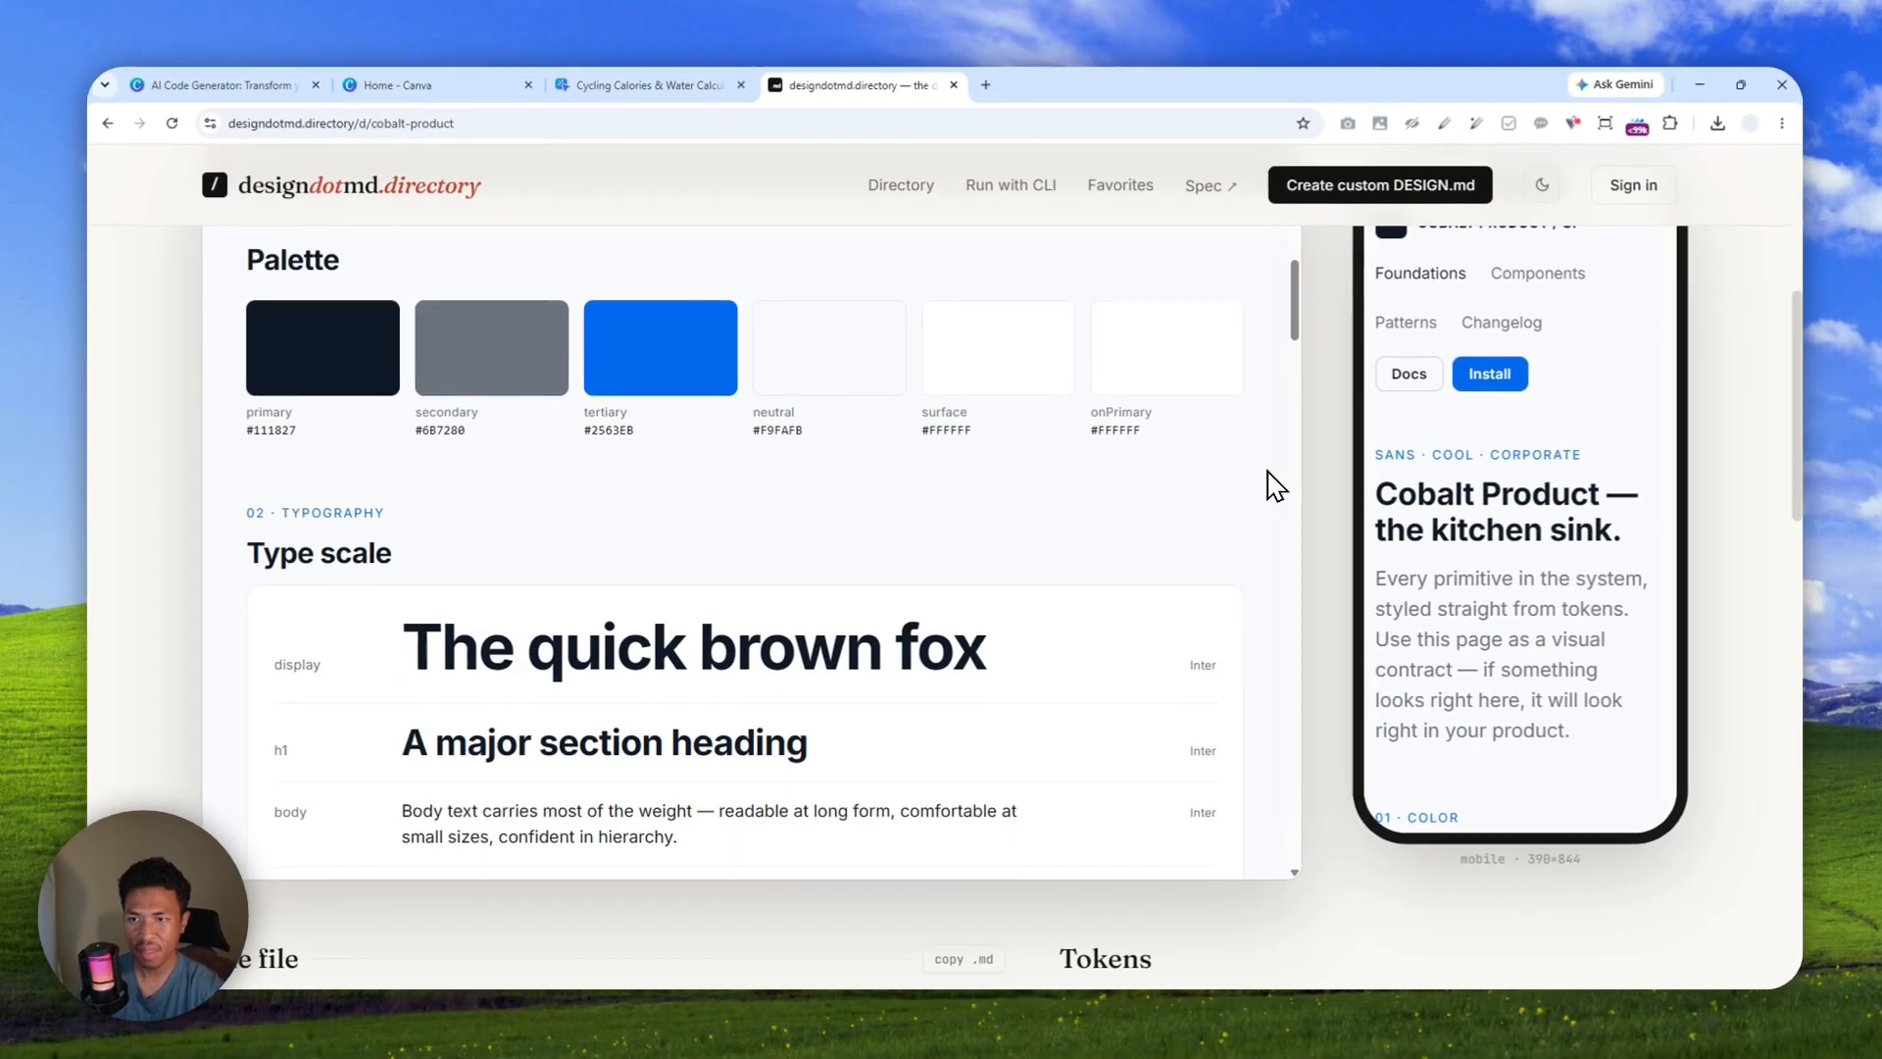
{"action": "scroll", "coordinate": [1336, 481], "scroll_direction": "down", "scroll_amount": 3}
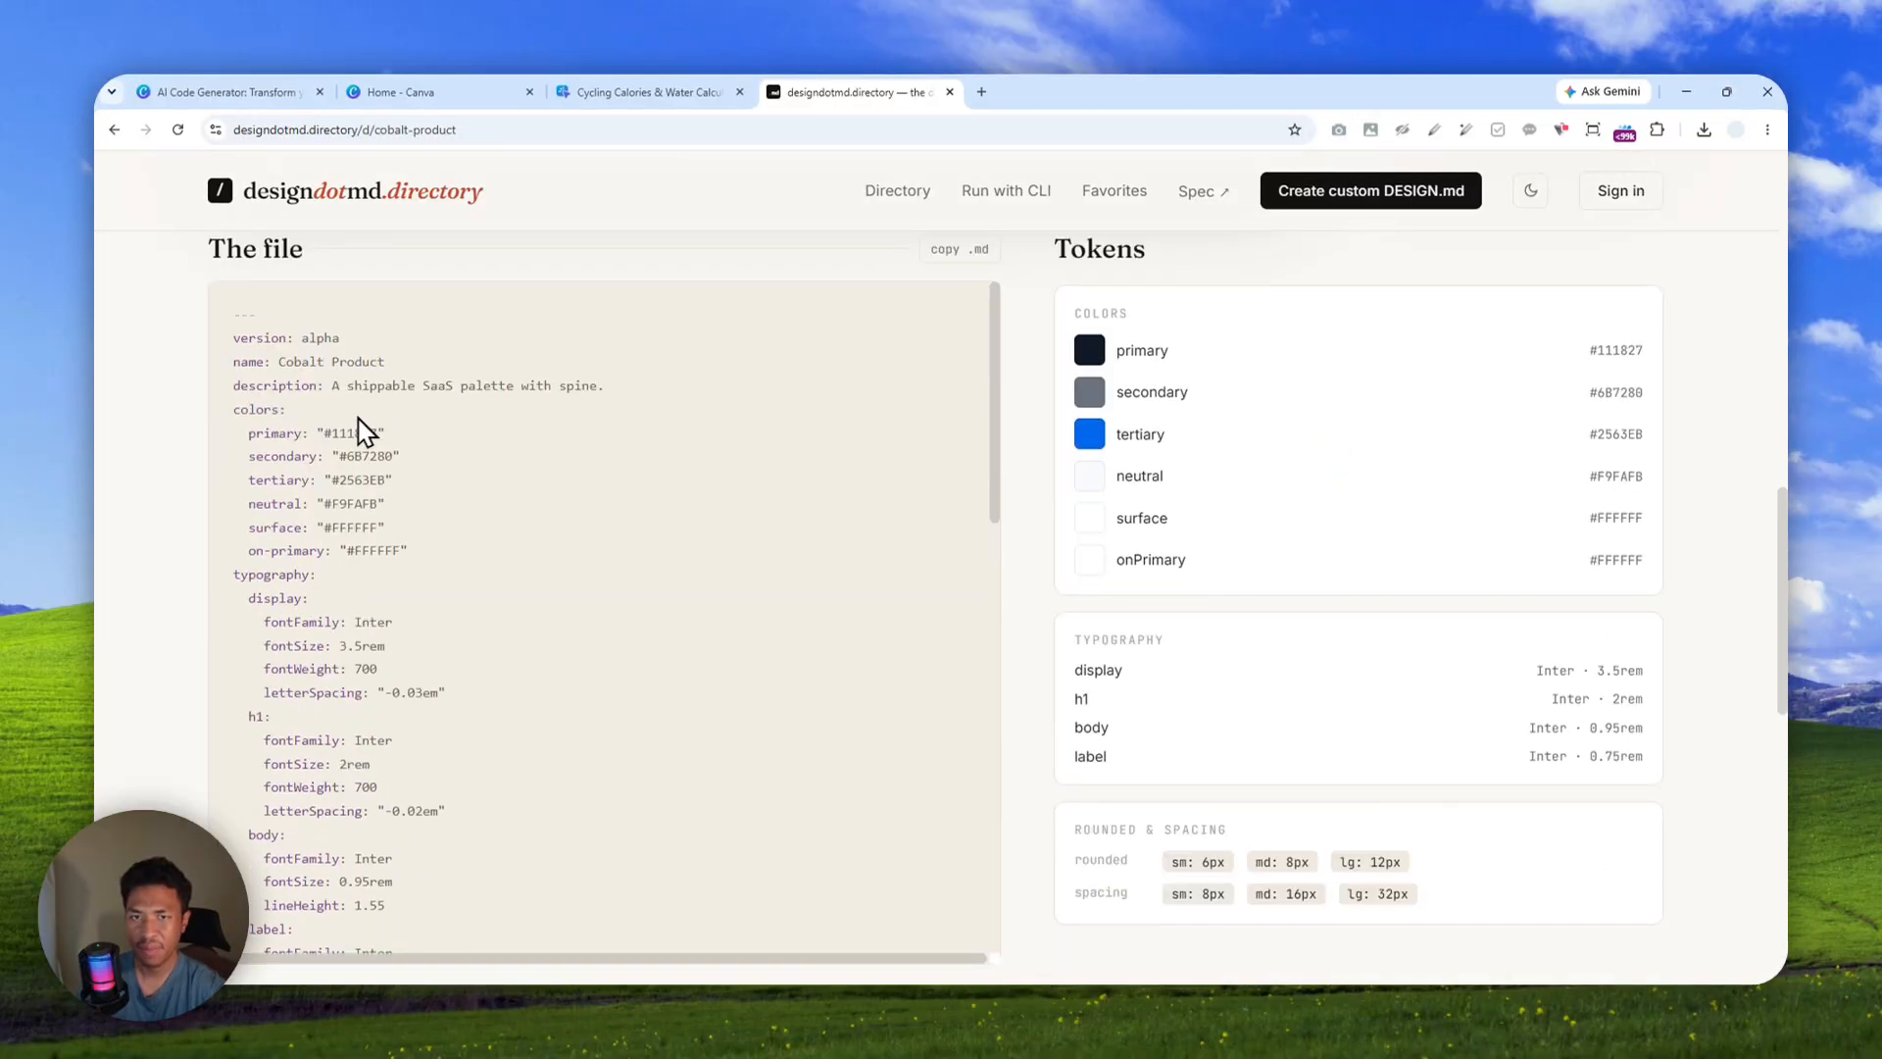
{"action": "scroll", "coordinate": [1044, 392], "scroll_direction": "down", "scroll_amount": 4}
{"action": "scroll", "coordinate": [1039, 412], "scroll_direction": "up", "scroll_amount": 5}
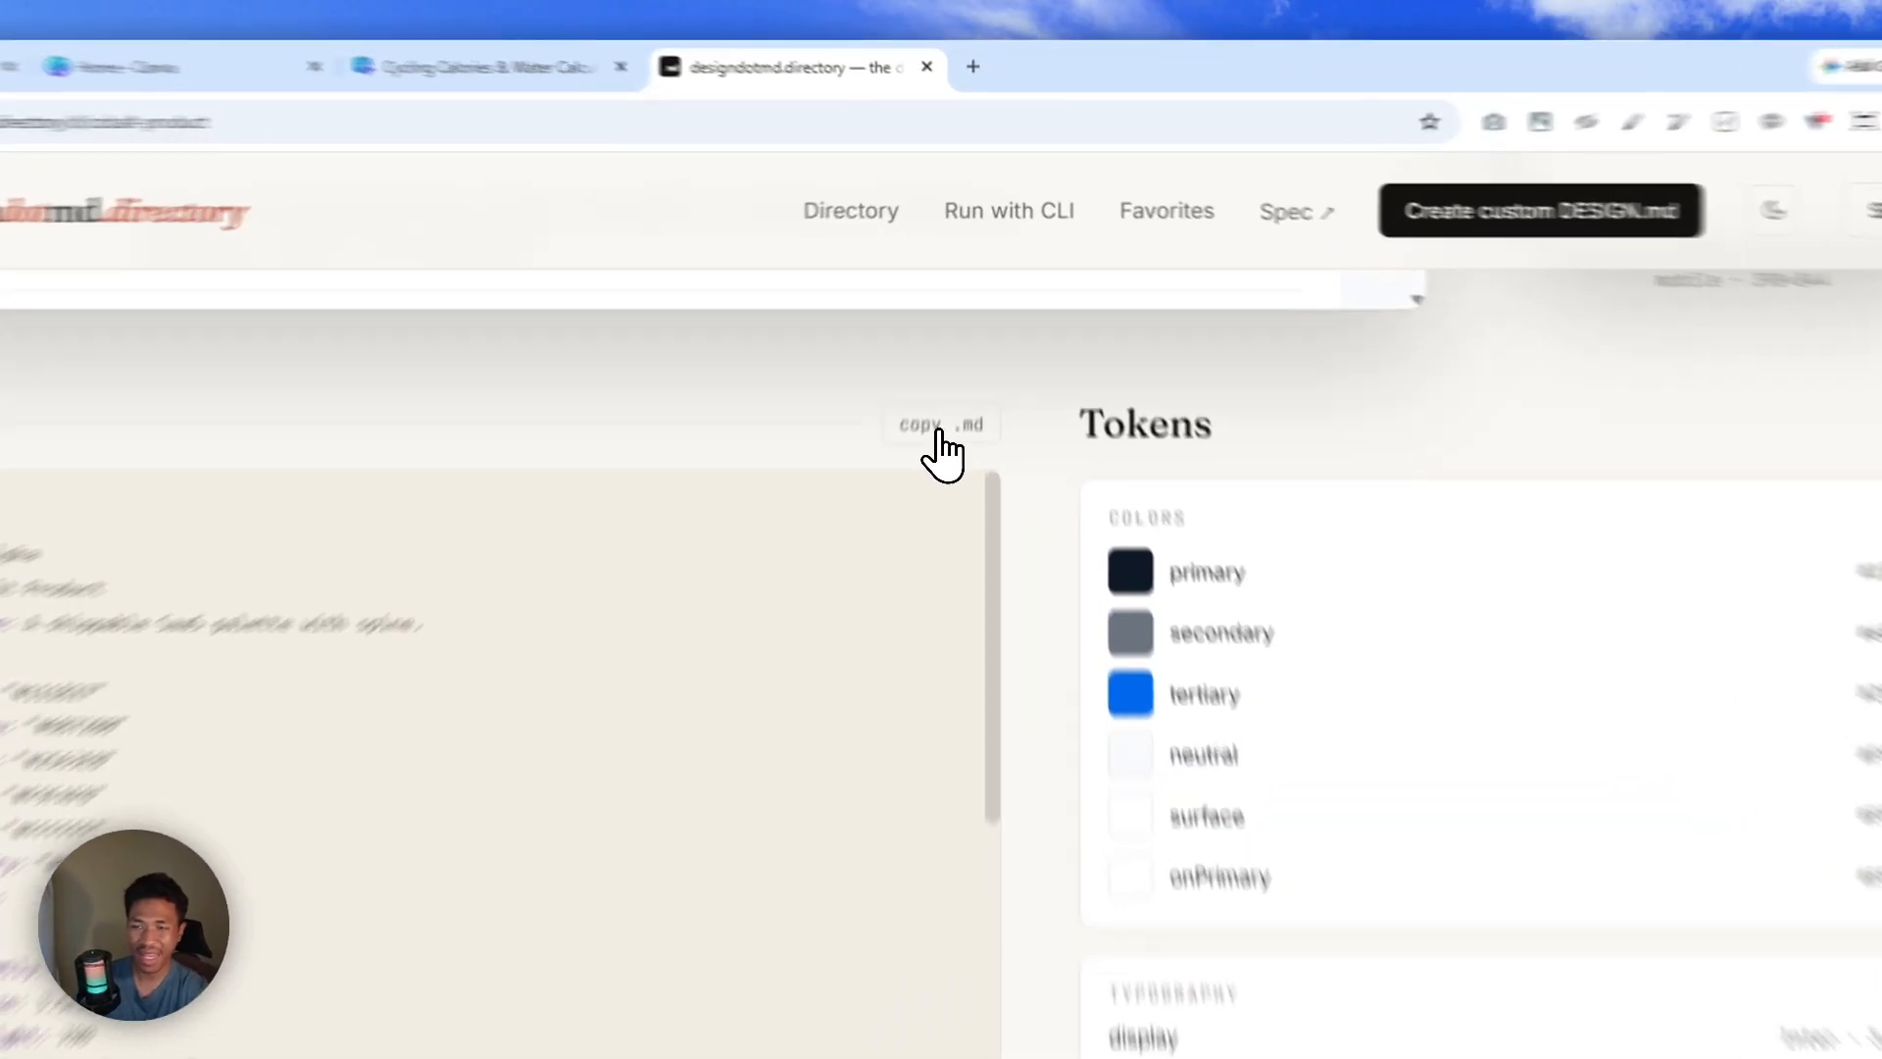
{"action": "left_click", "coordinate": [939, 340]}
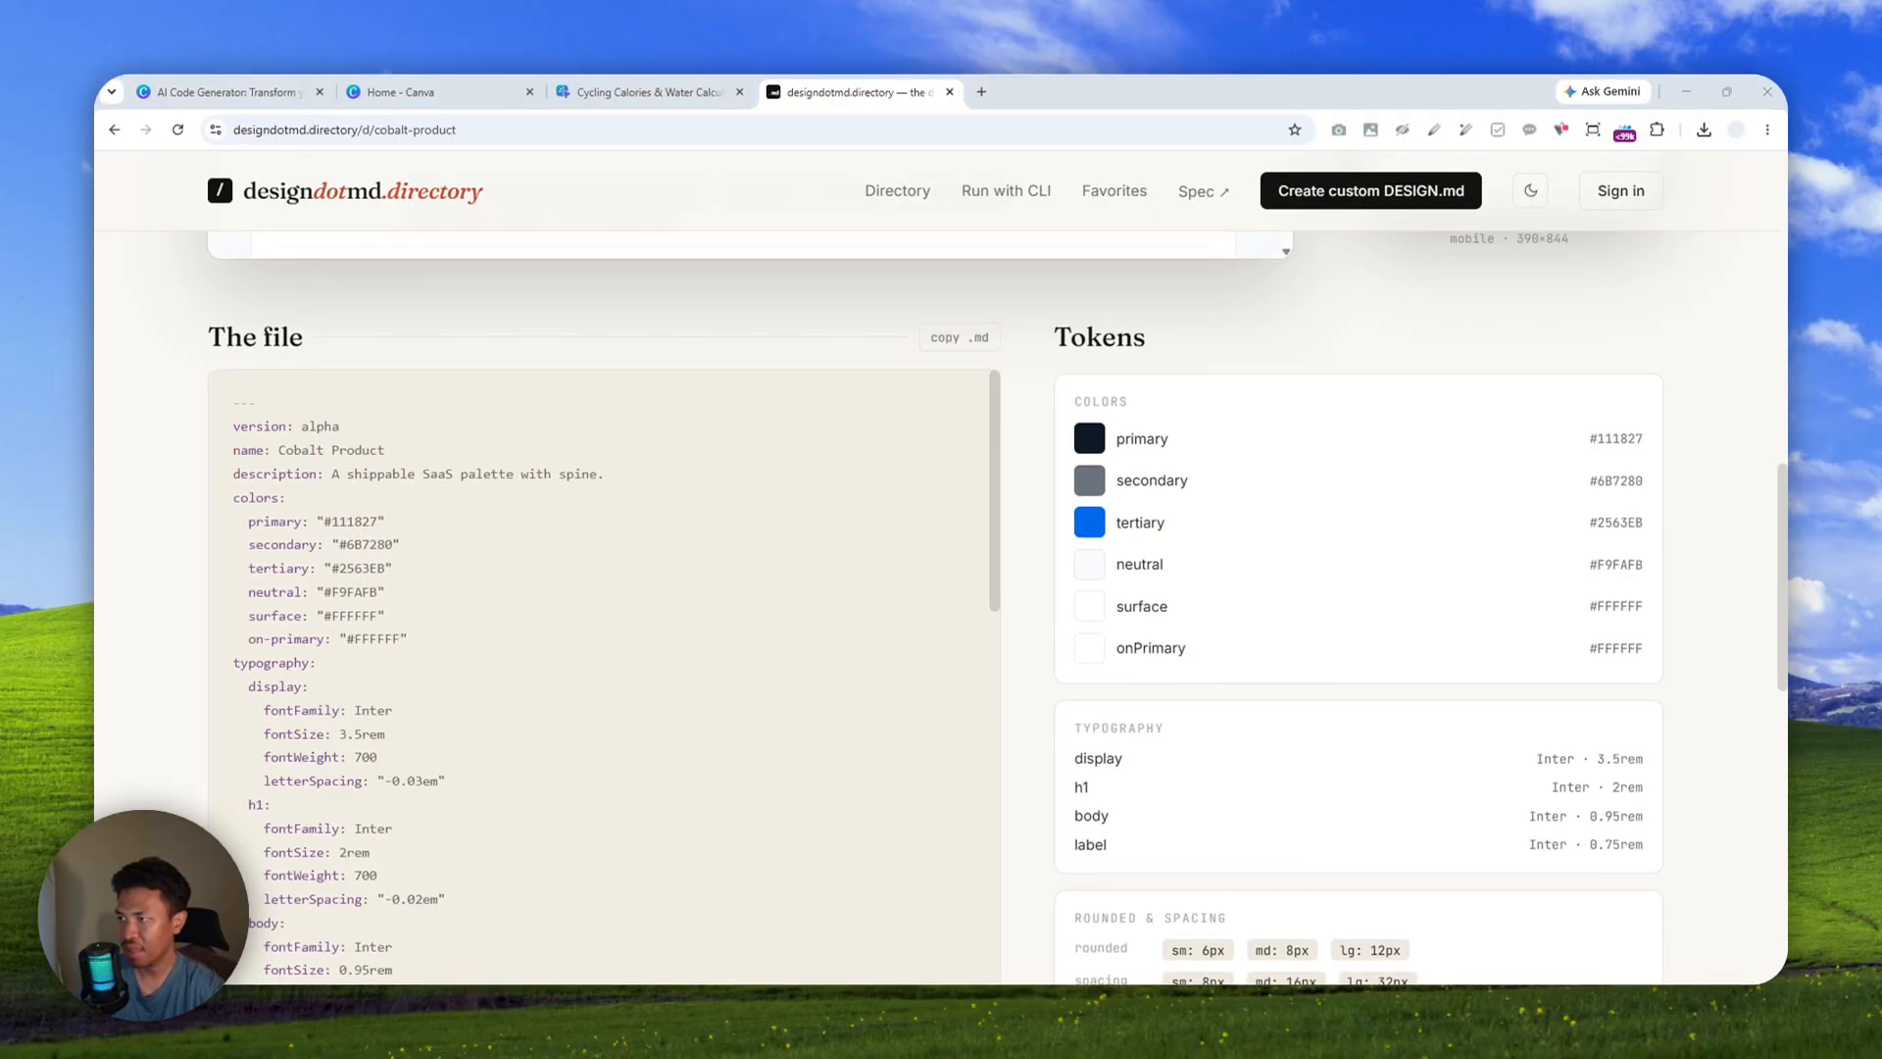
Create a new text document named DESIGN.txt in the Downloads folder
{"action": "left_click_drag", "start_coordinate": [1881, 196], "coordinate": [790, 193]}
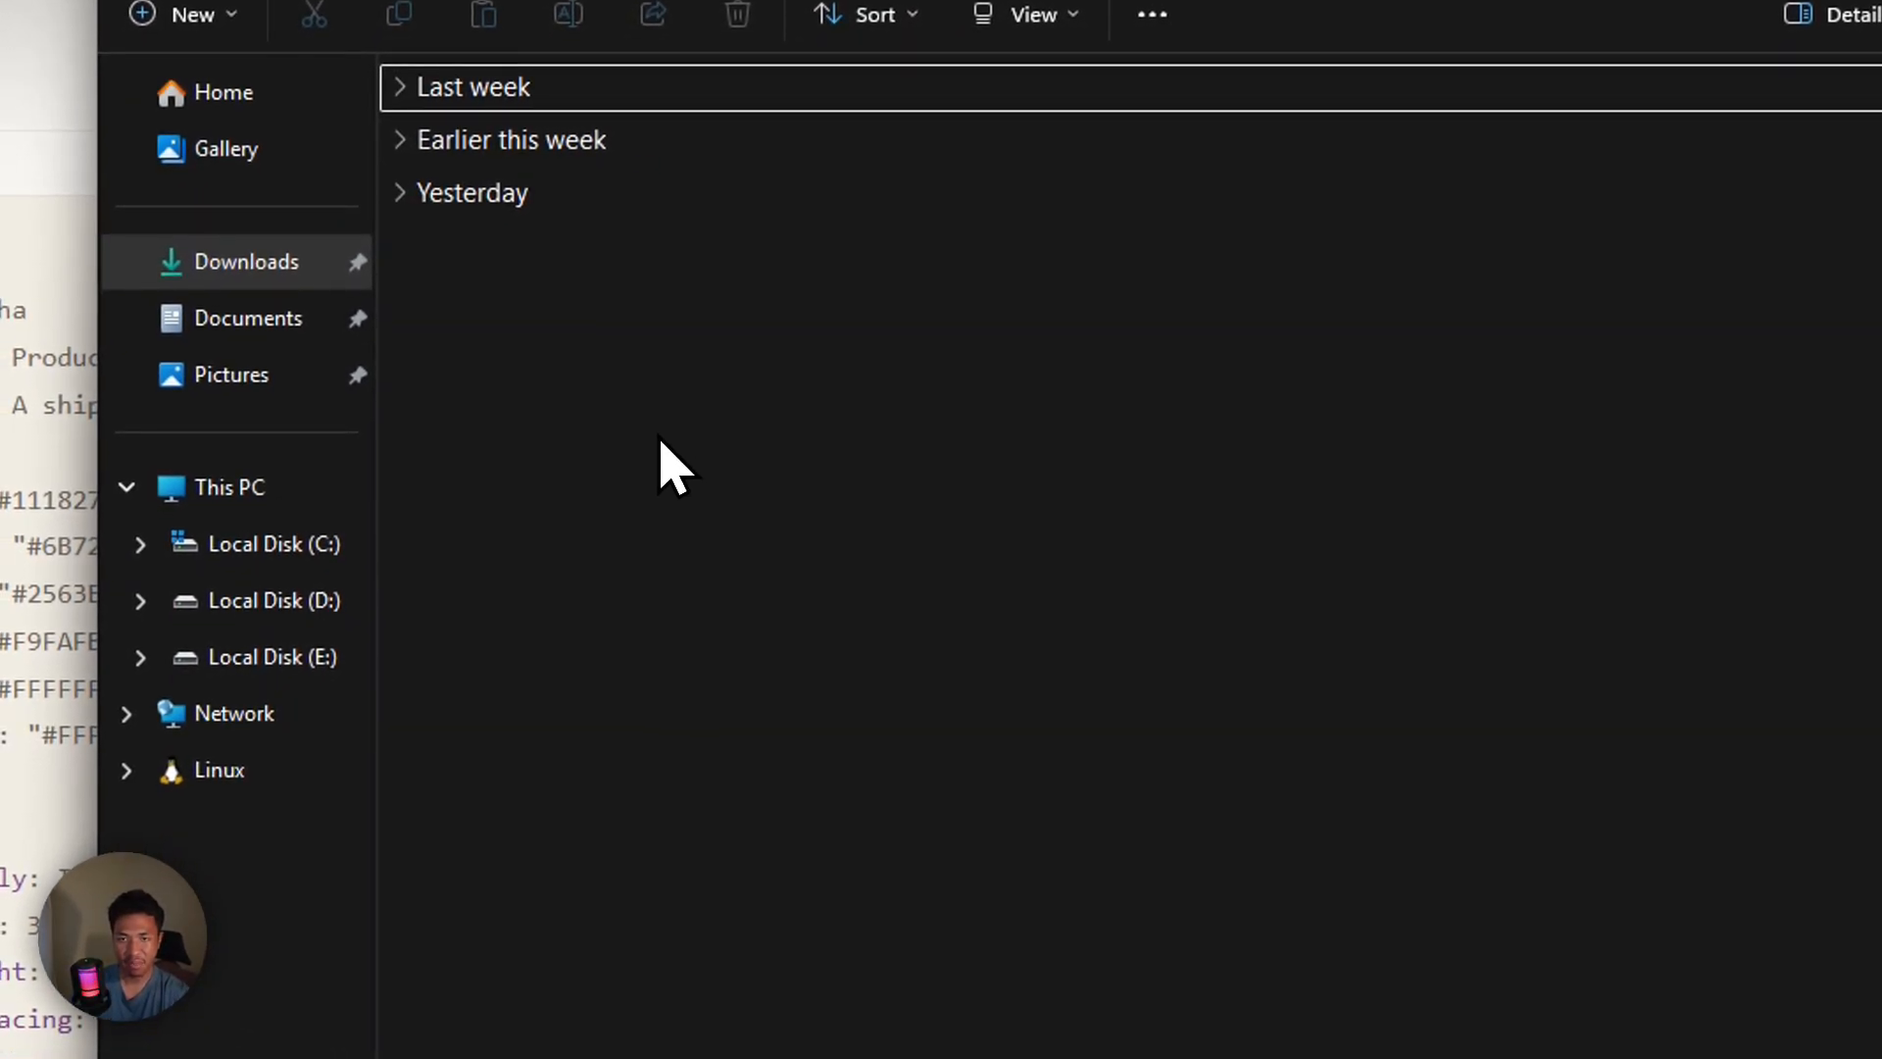
{"action": "right_click", "coordinate": [630, 366]}
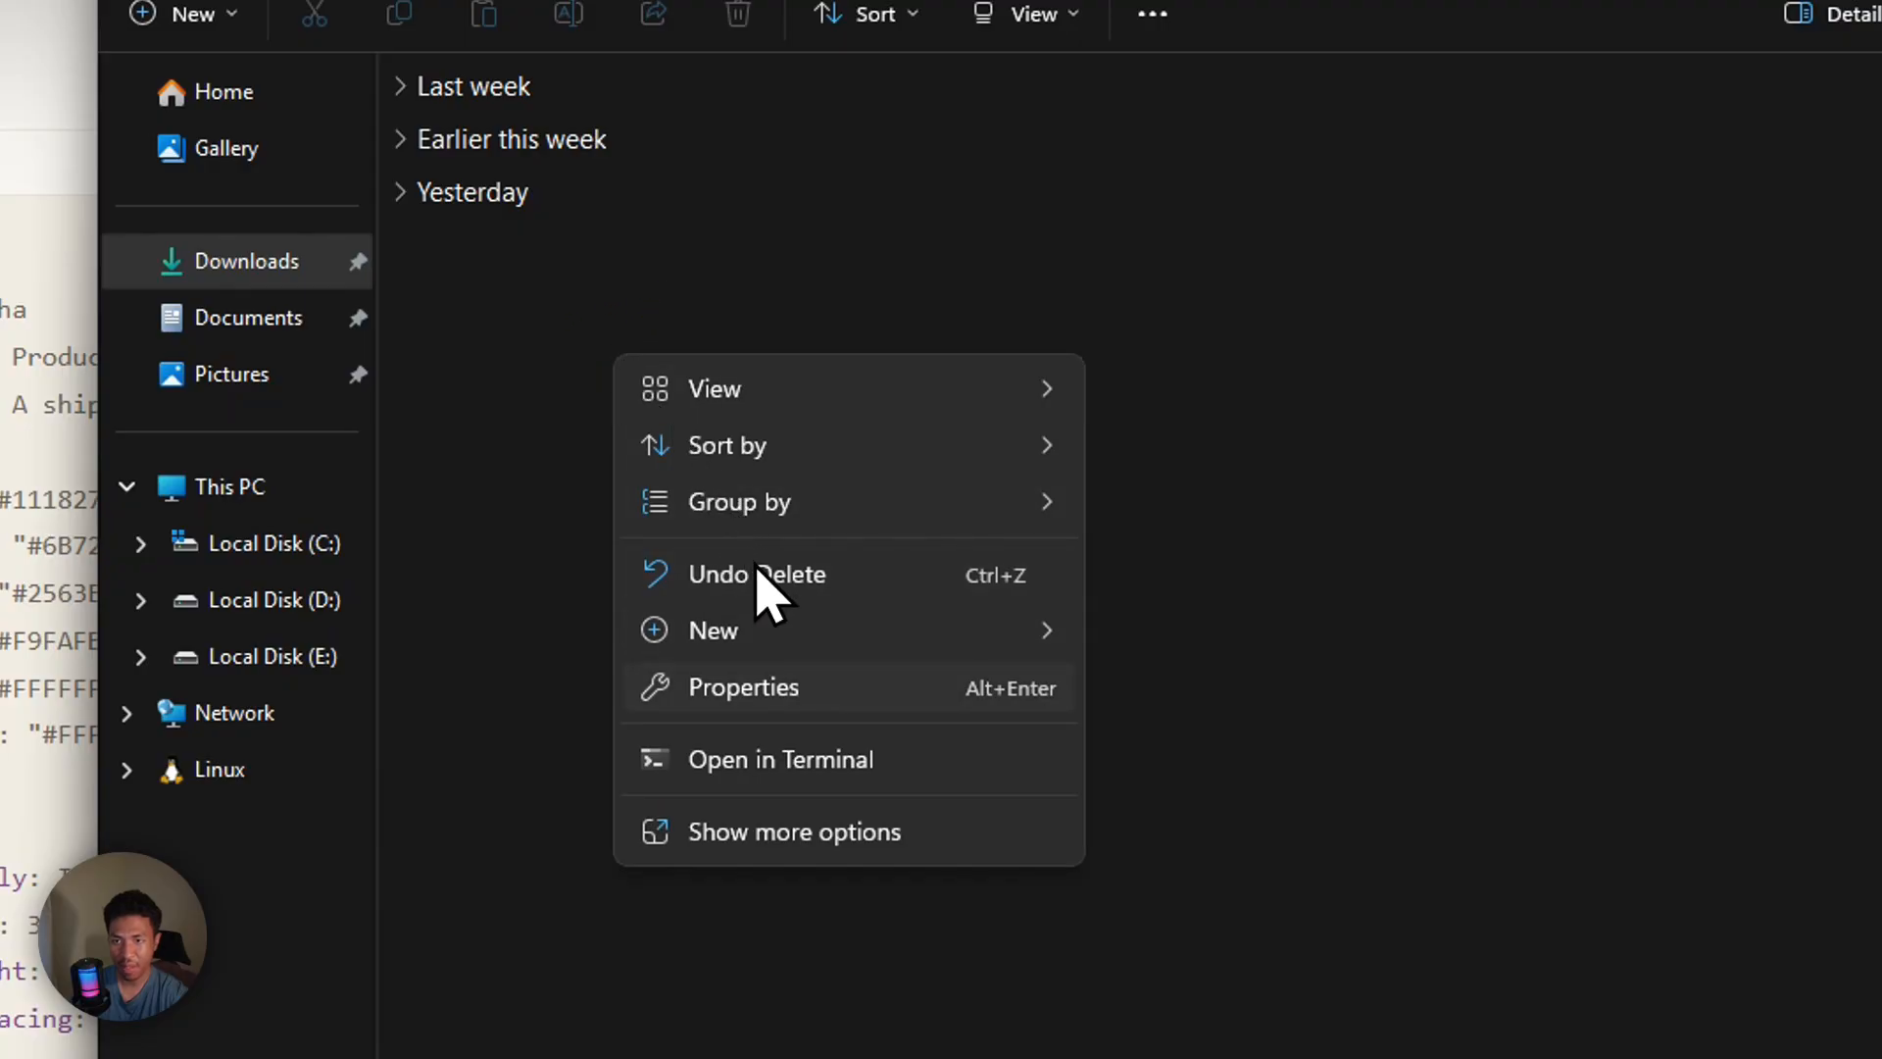
{"action": "mouse_move", "coordinate": [858, 628]}
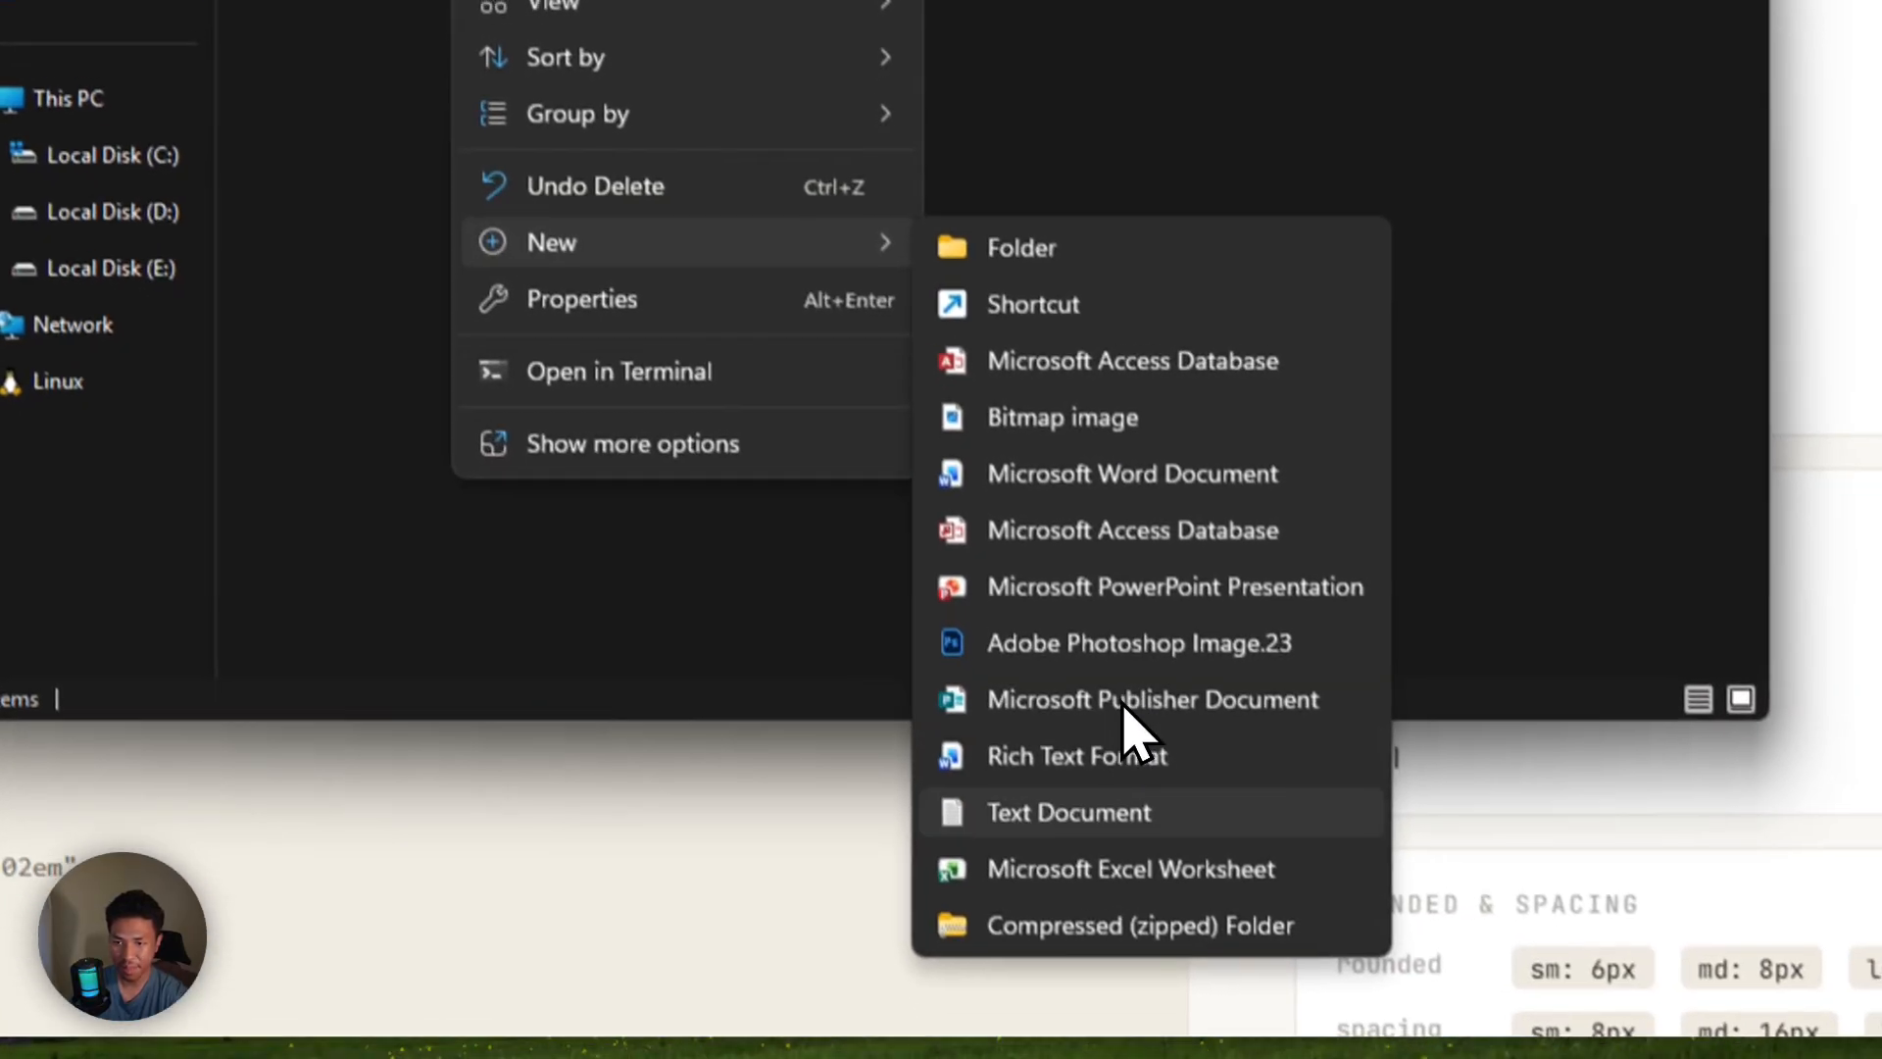
{"action": "left_click", "coordinate": [1304, 1058]}
{"action": "type", "text": "DESIGN"}
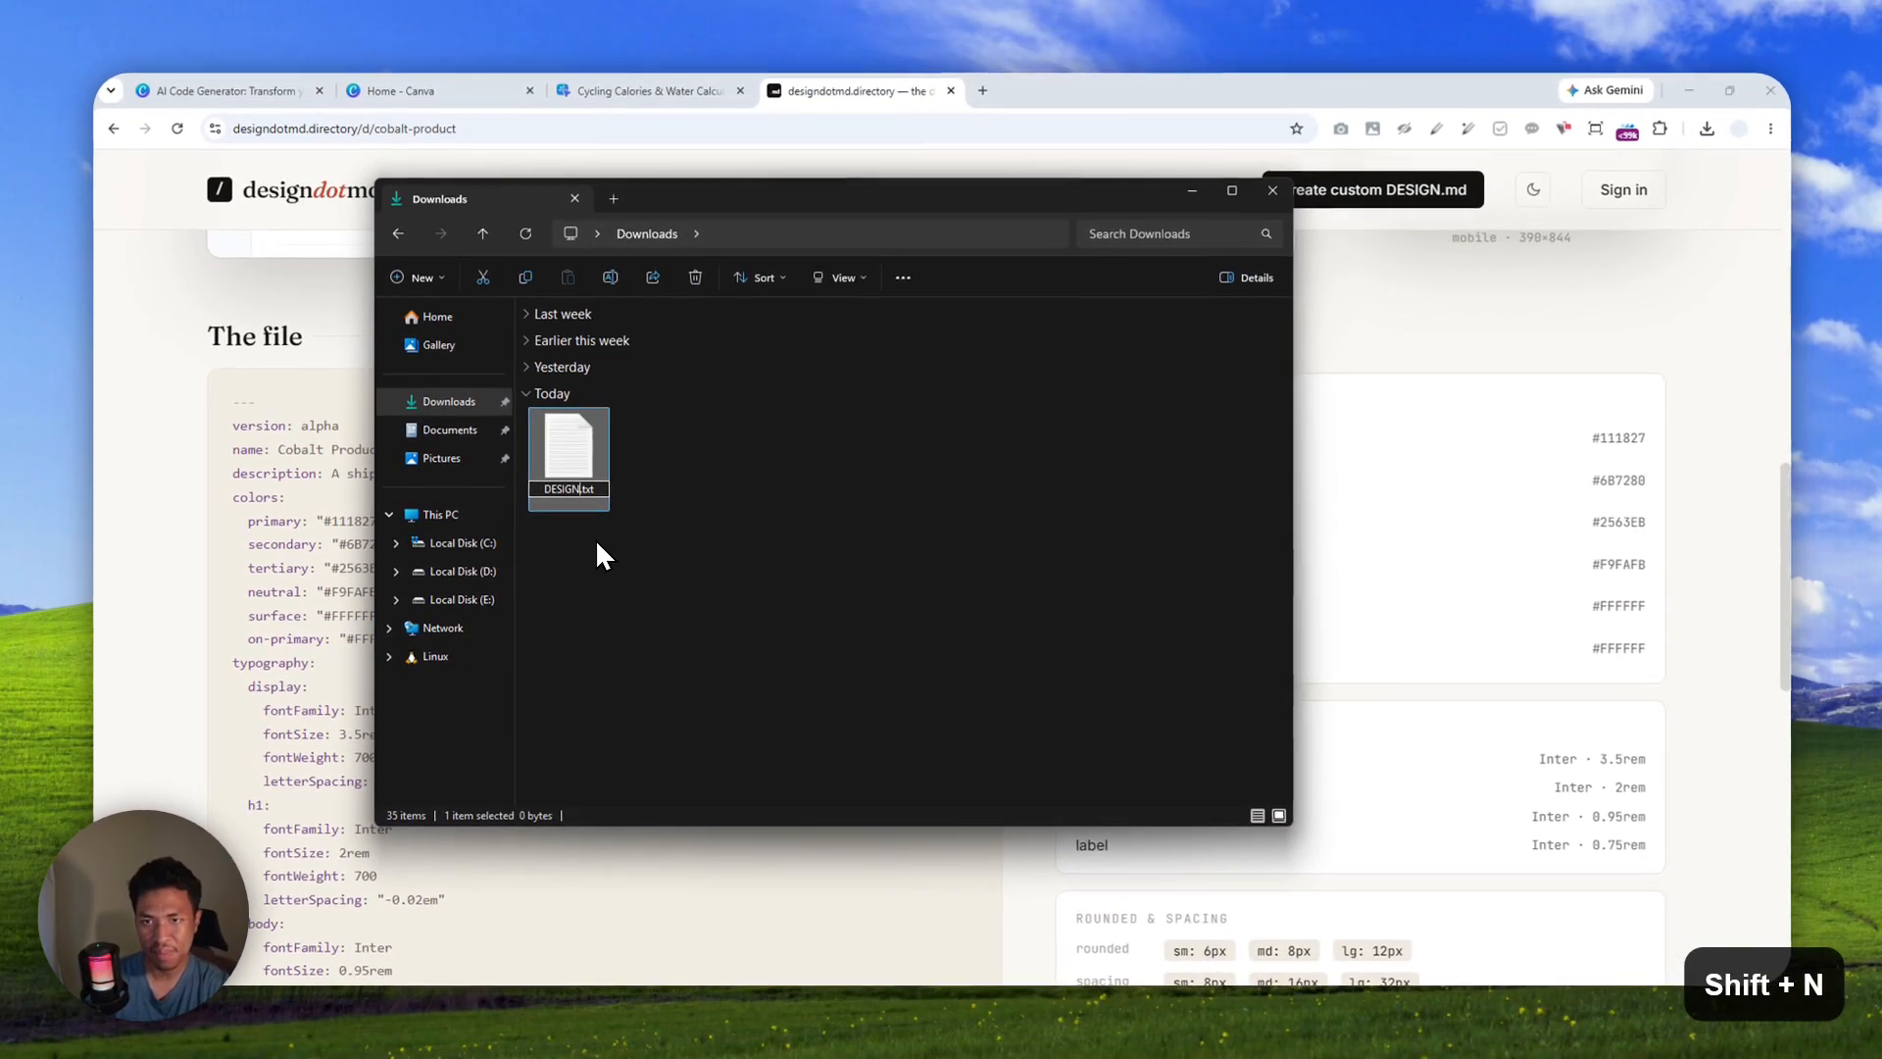
{"action": "key", "text": "Return"}
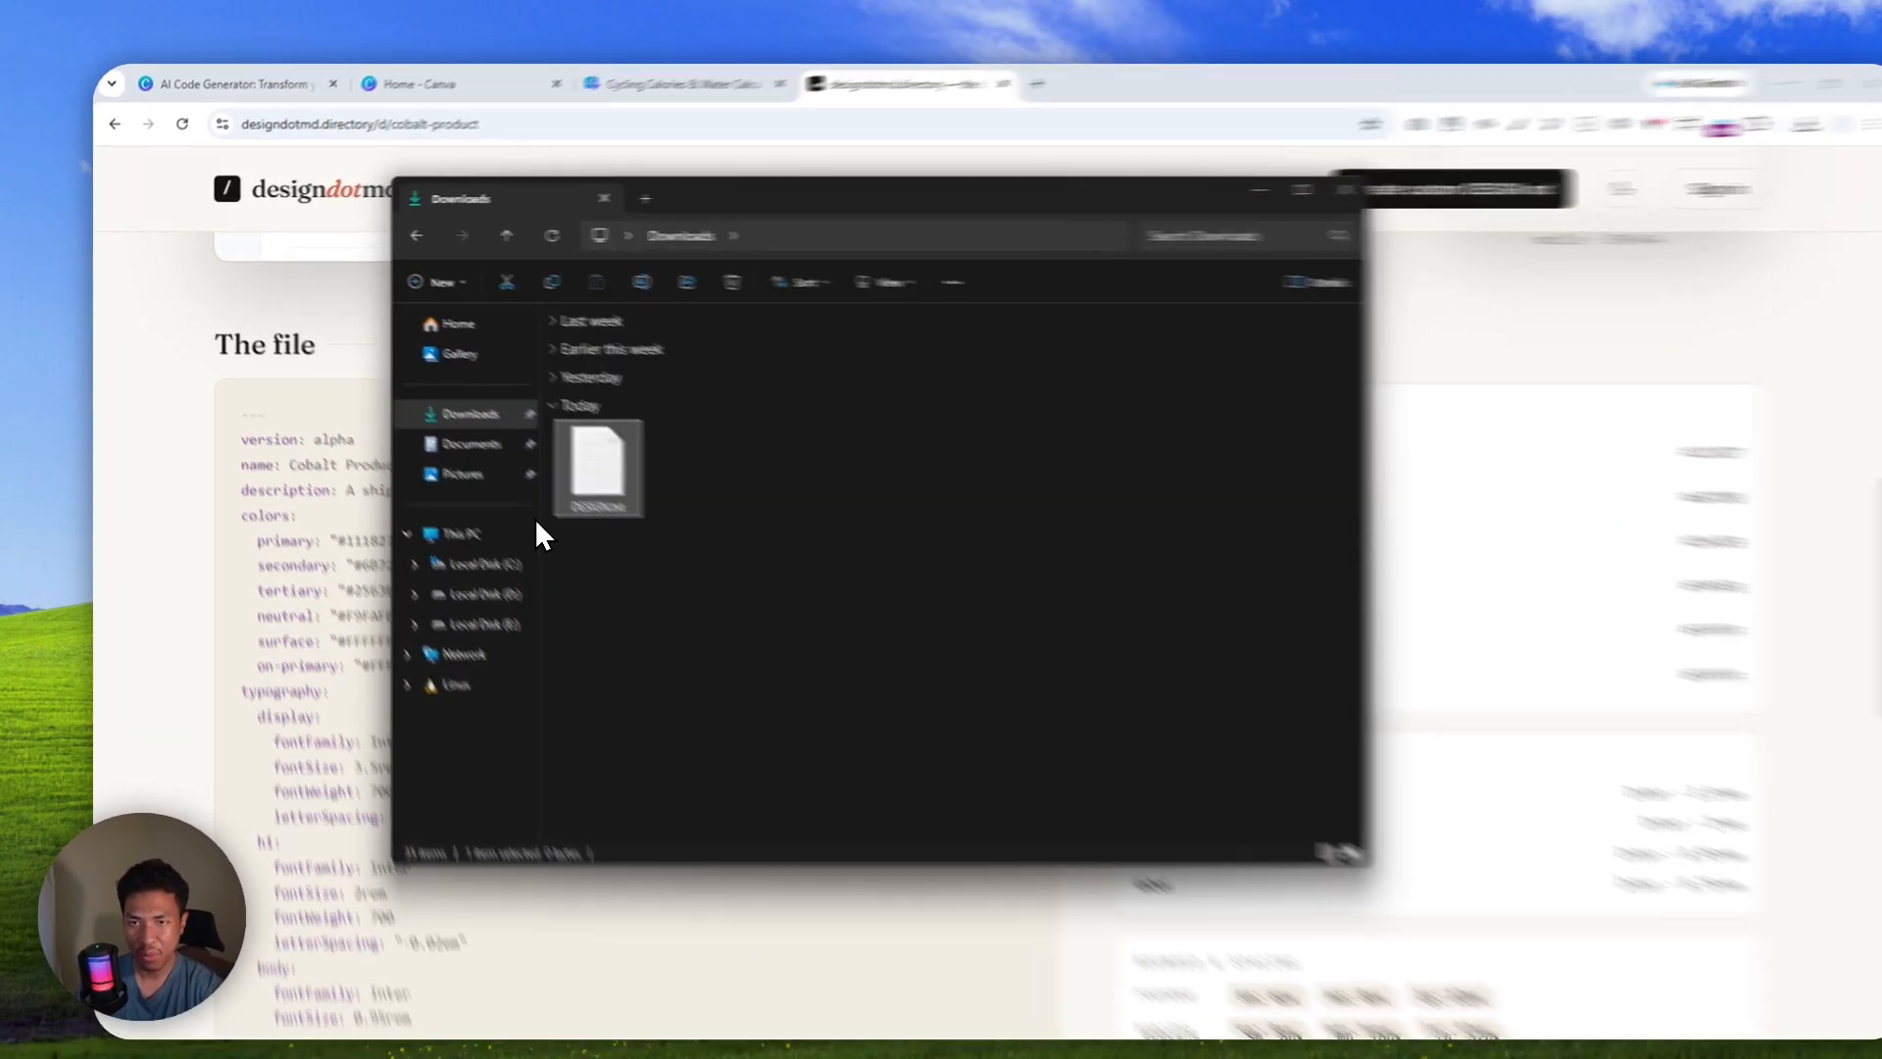
Open DESIGN.txt, paste the copied Cobalt Product design file contents into it, then save and close the file
{"action": "left_click", "coordinate": [544, 467]}
{"action": "double_click", "coordinate": [926, 686]}
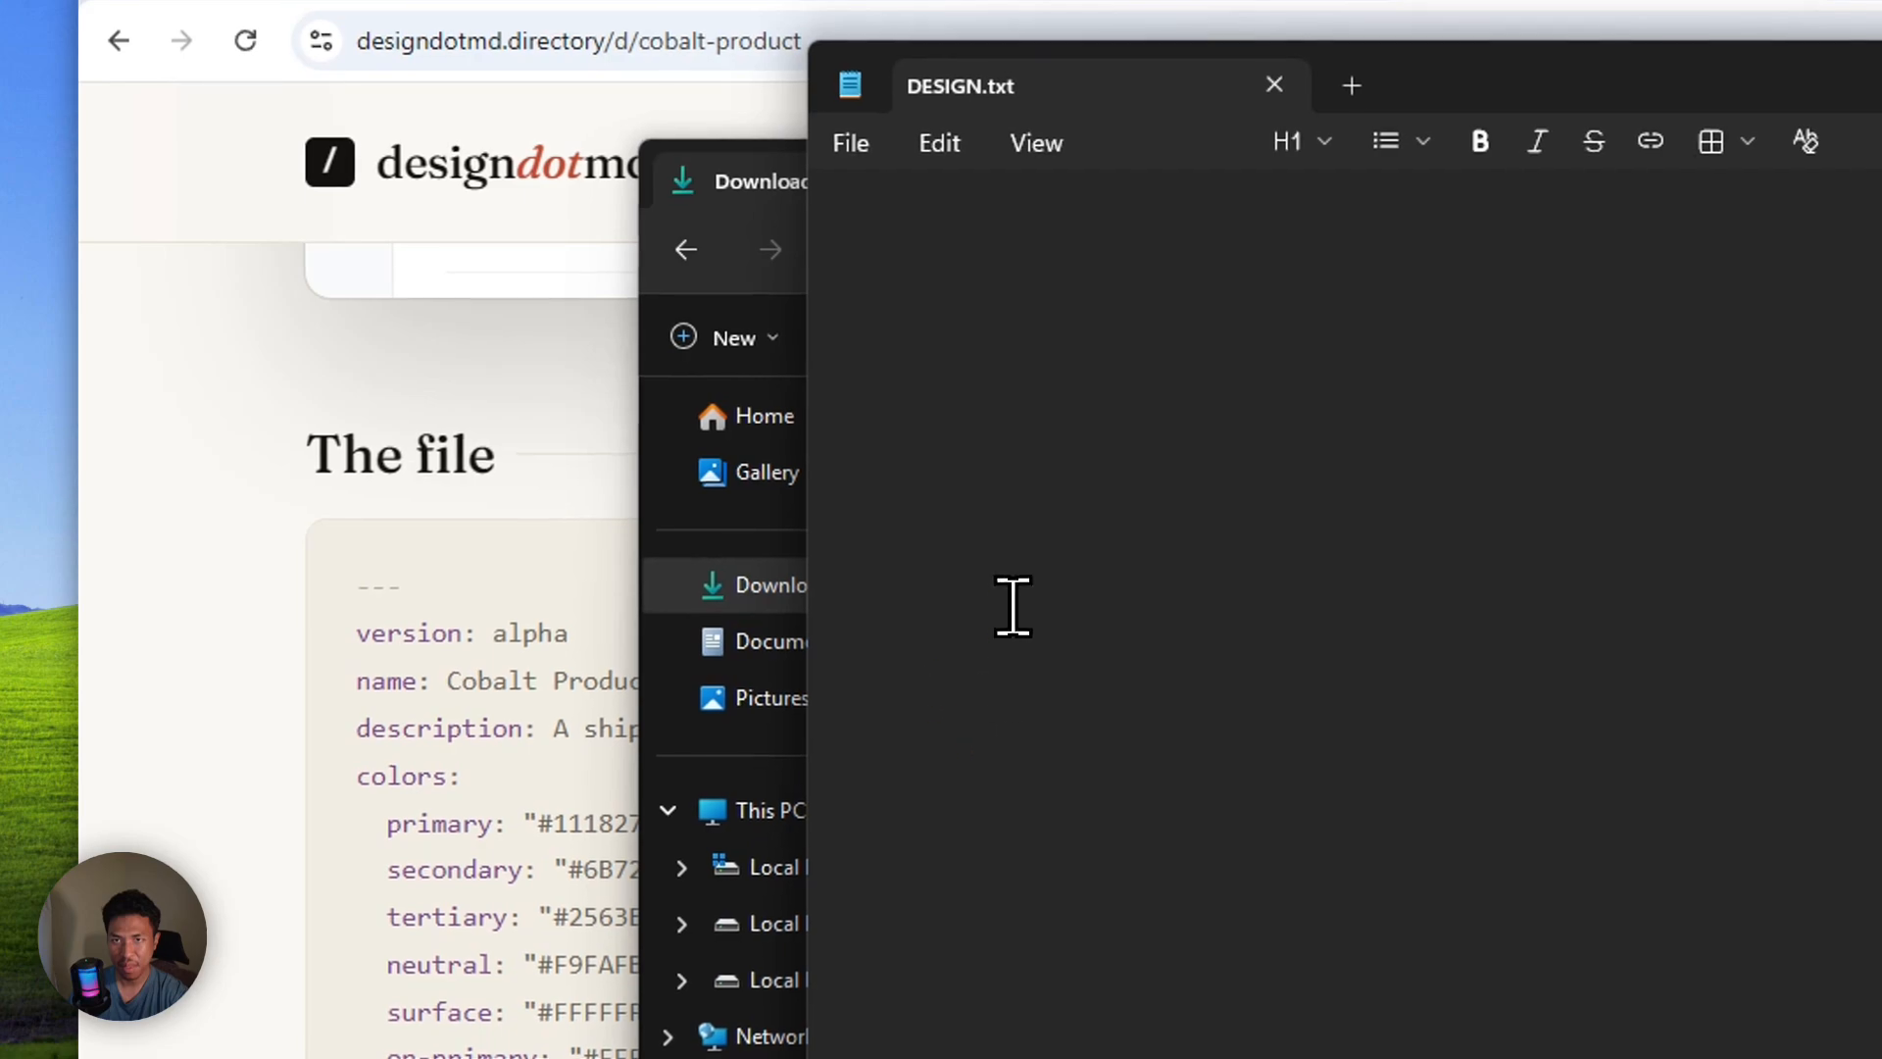
{"action": "right_click", "coordinate": [879, 253]}
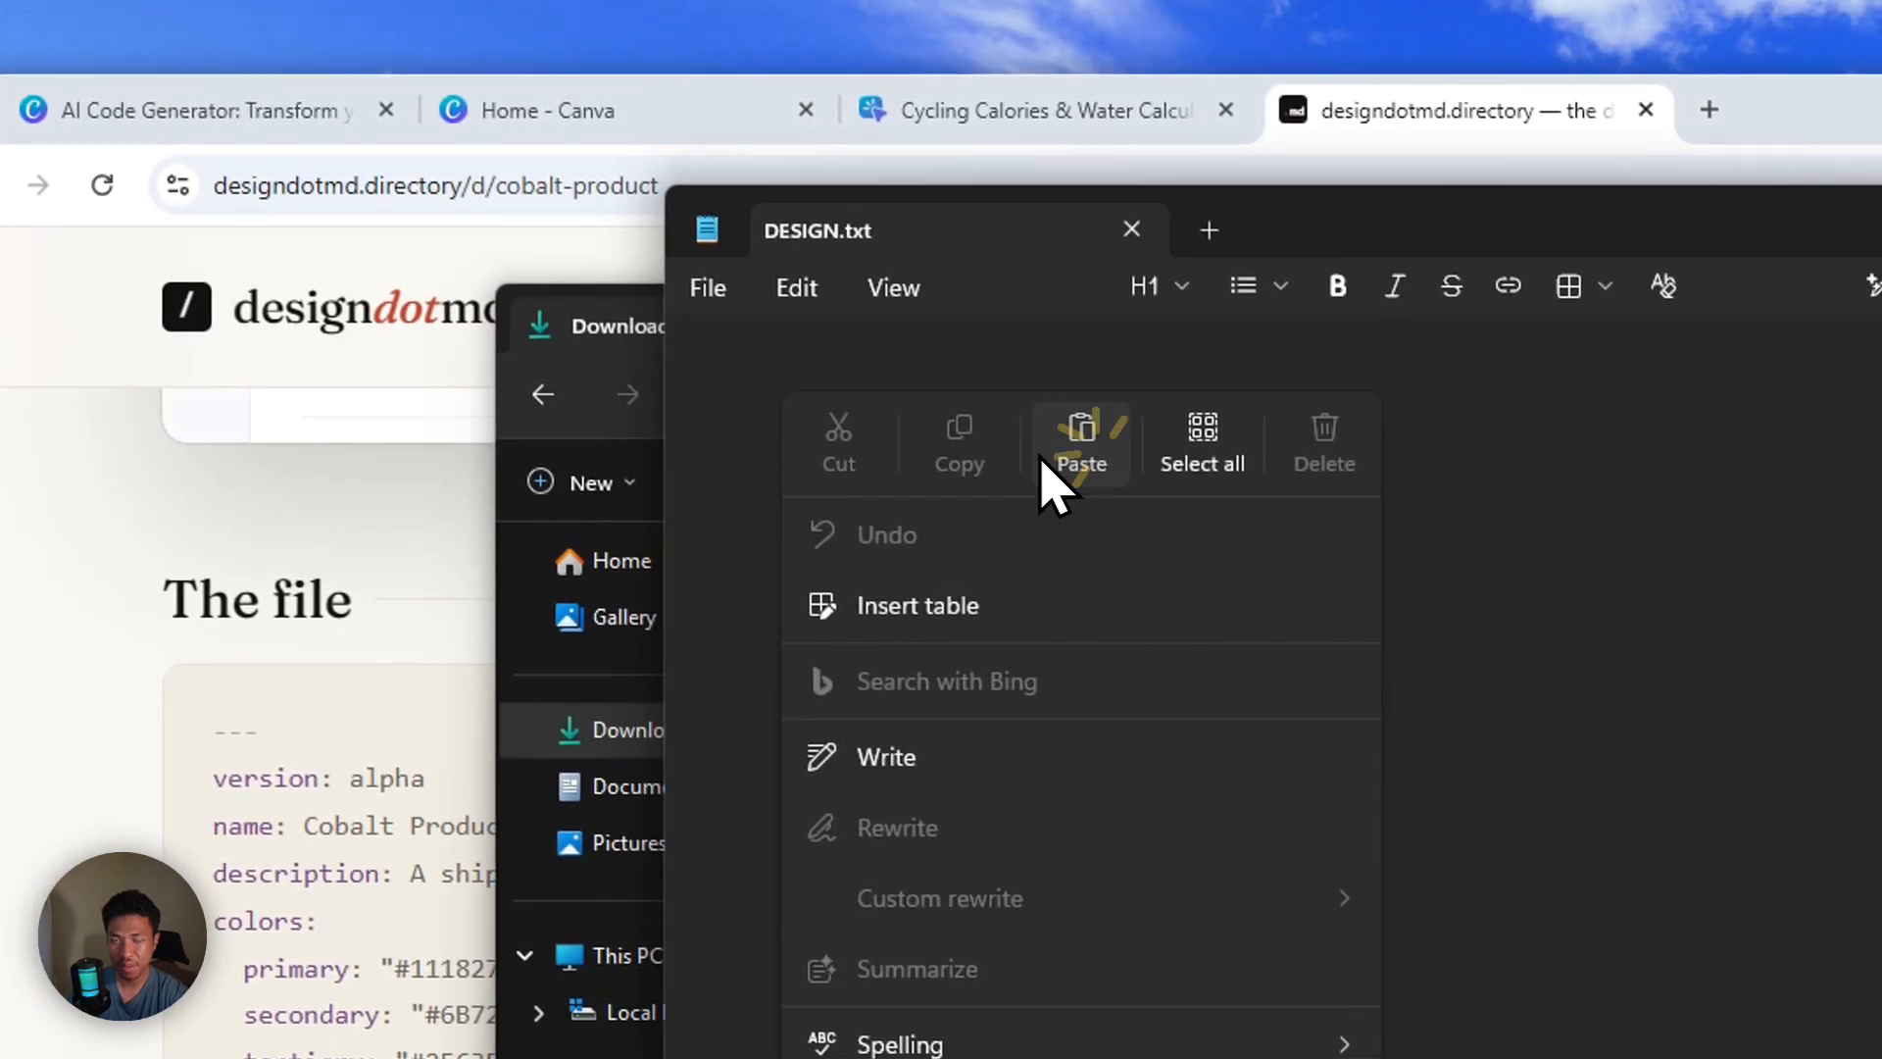
{"action": "left_click", "coordinate": [1093, 432]}
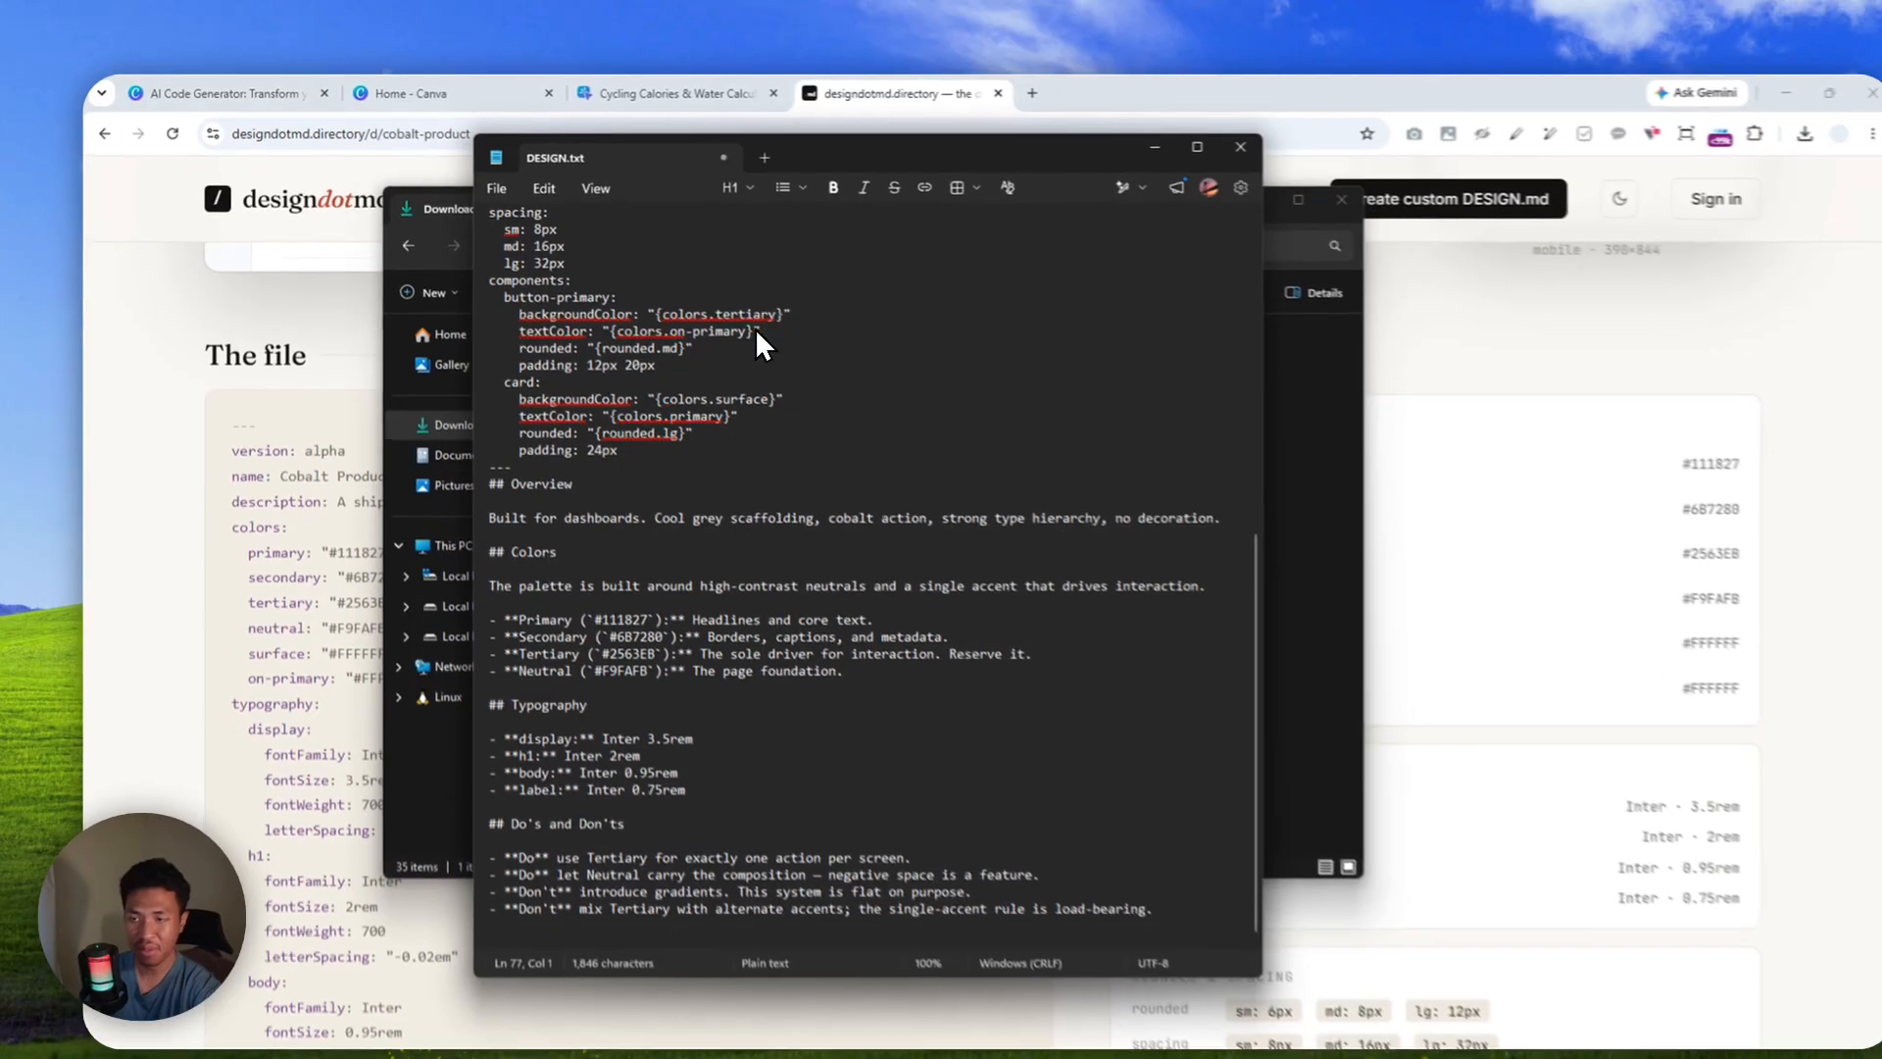
{"action": "scroll", "coordinate": [1279, 745], "scroll_direction": "up", "scroll_amount": 10}
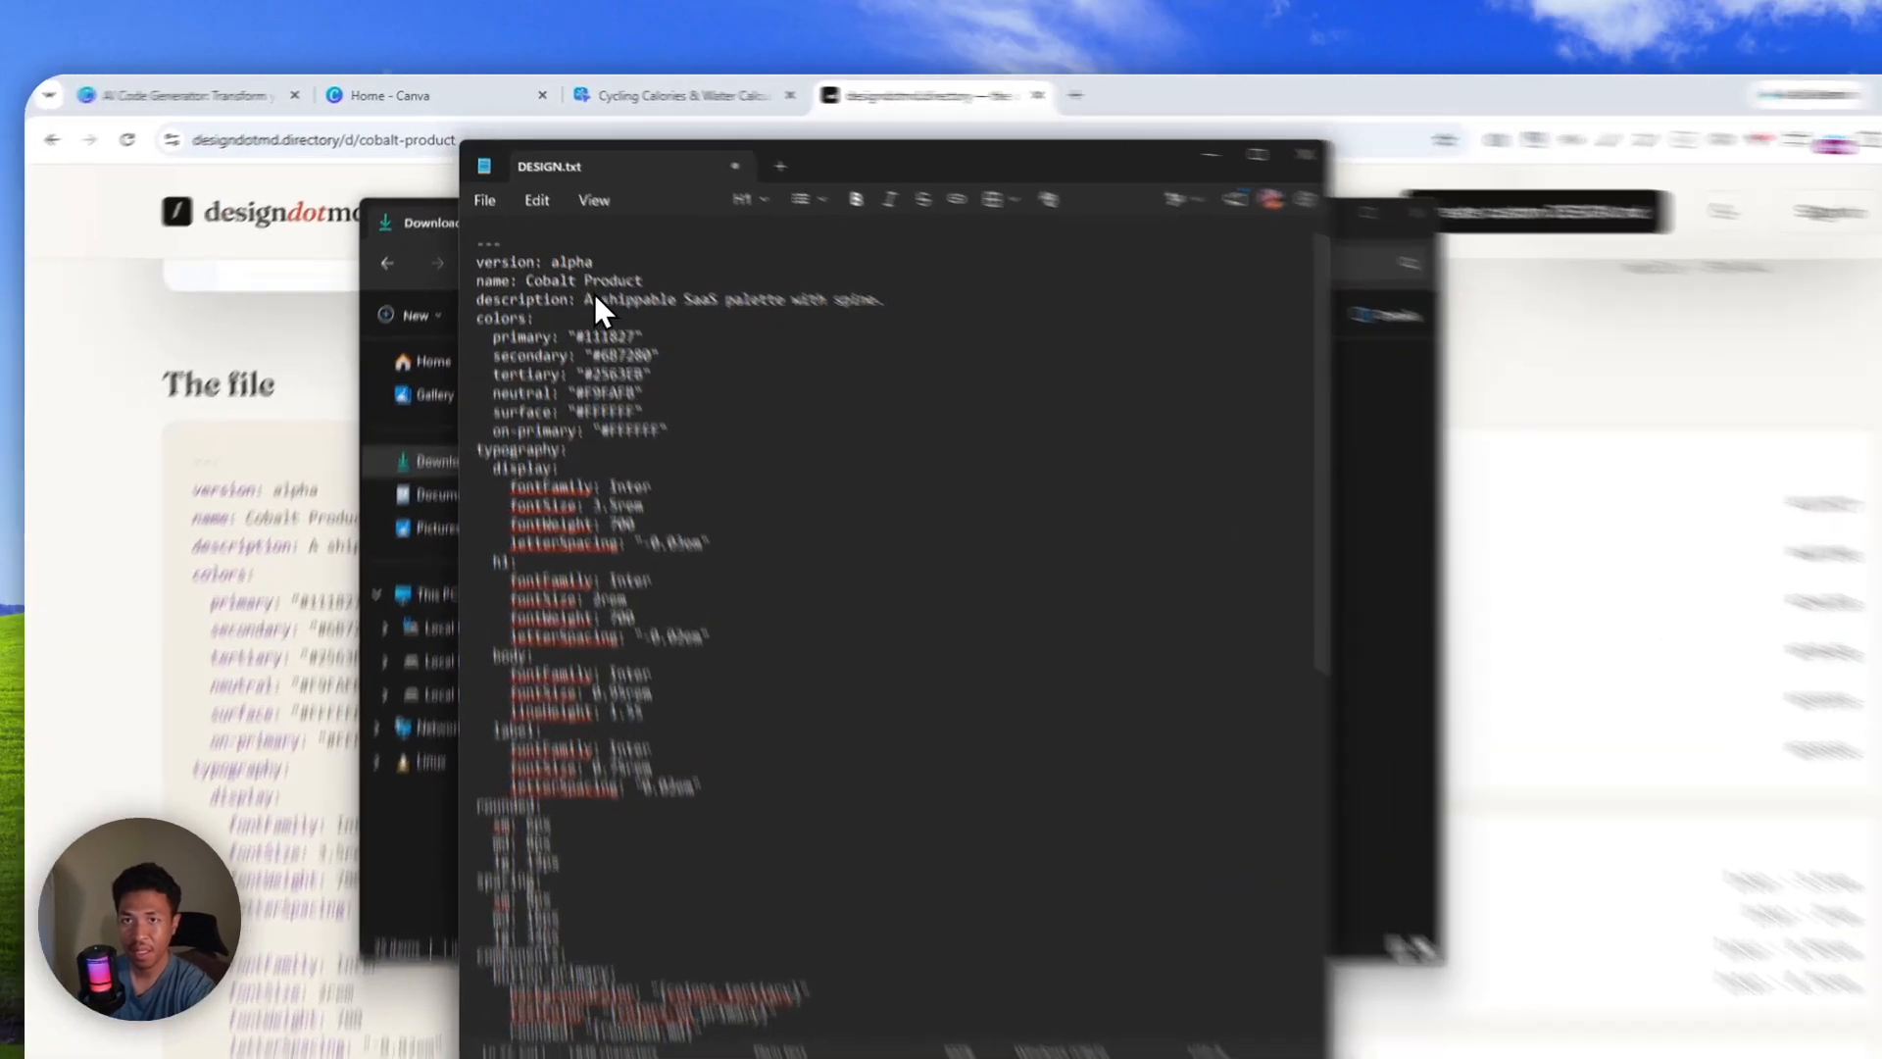
{"action": "left_click", "coordinate": [481, 180]}
{"action": "left_click", "coordinate": [579, 637]}
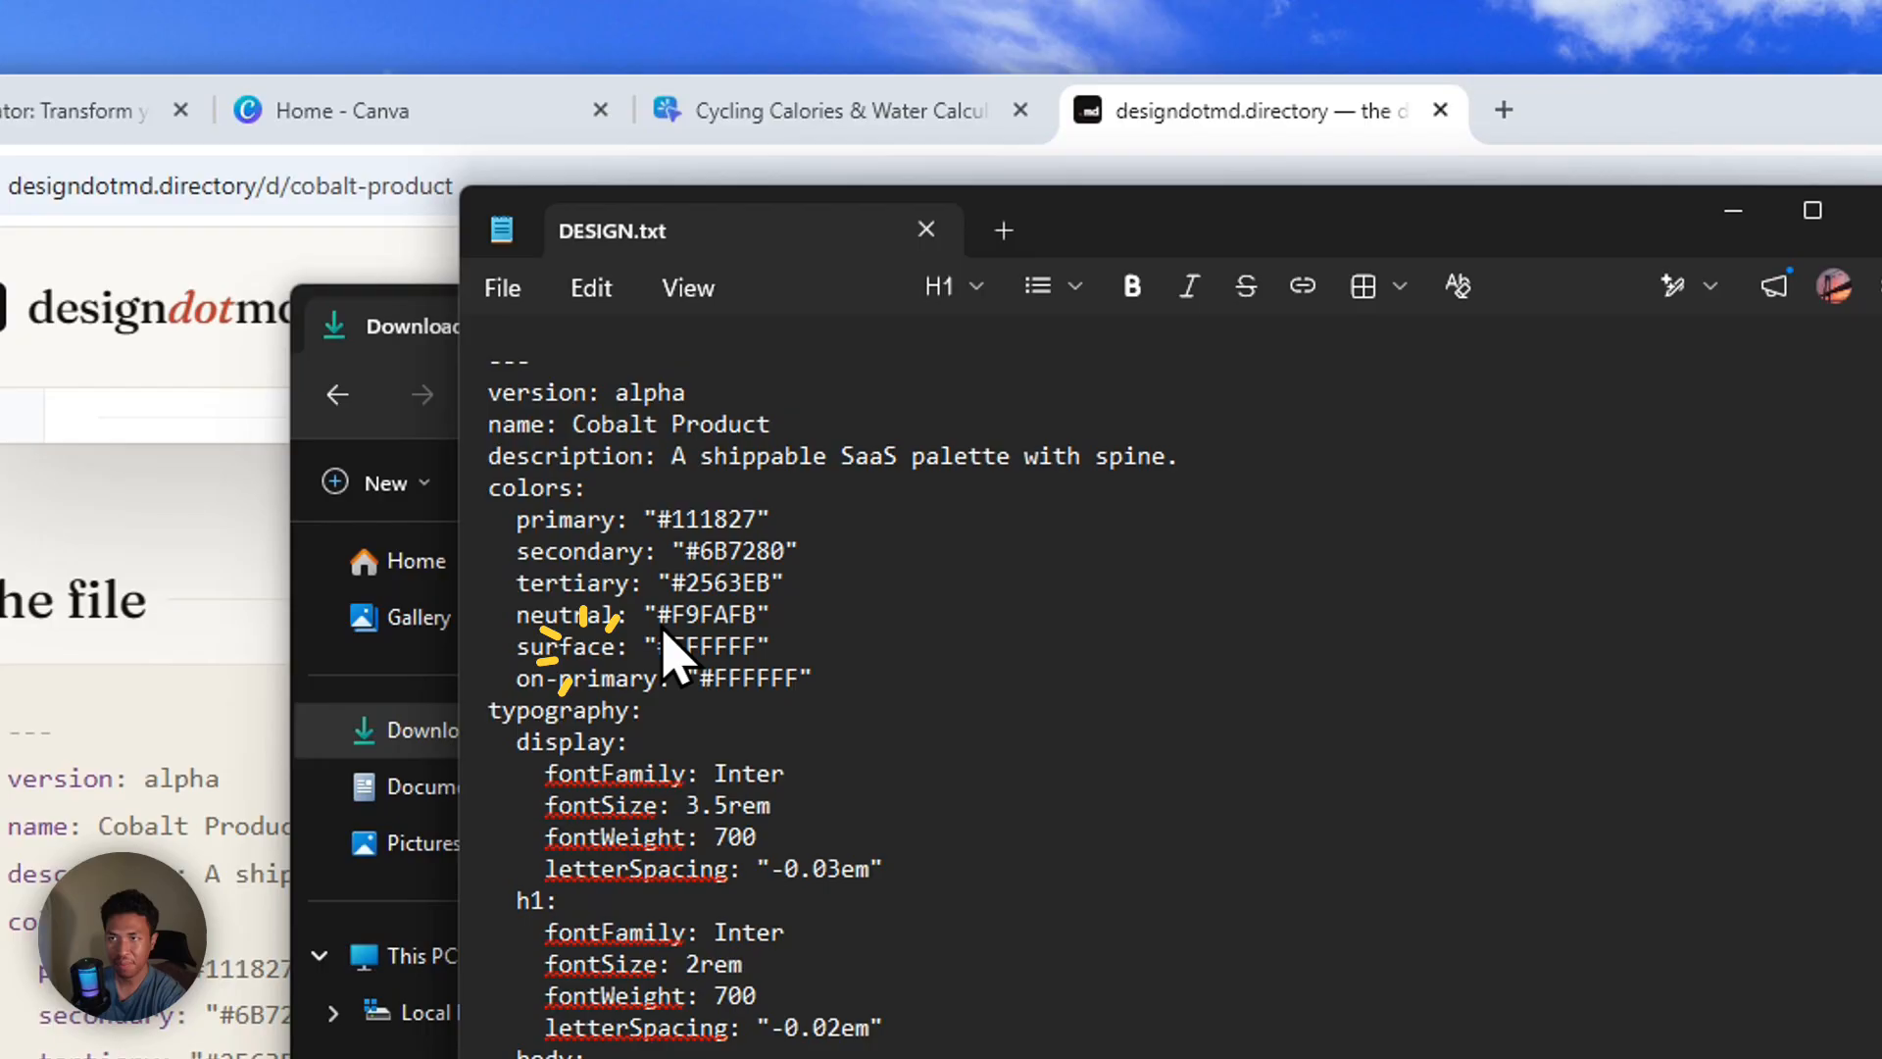
{"action": "left_click", "coordinate": [1875, 210]}
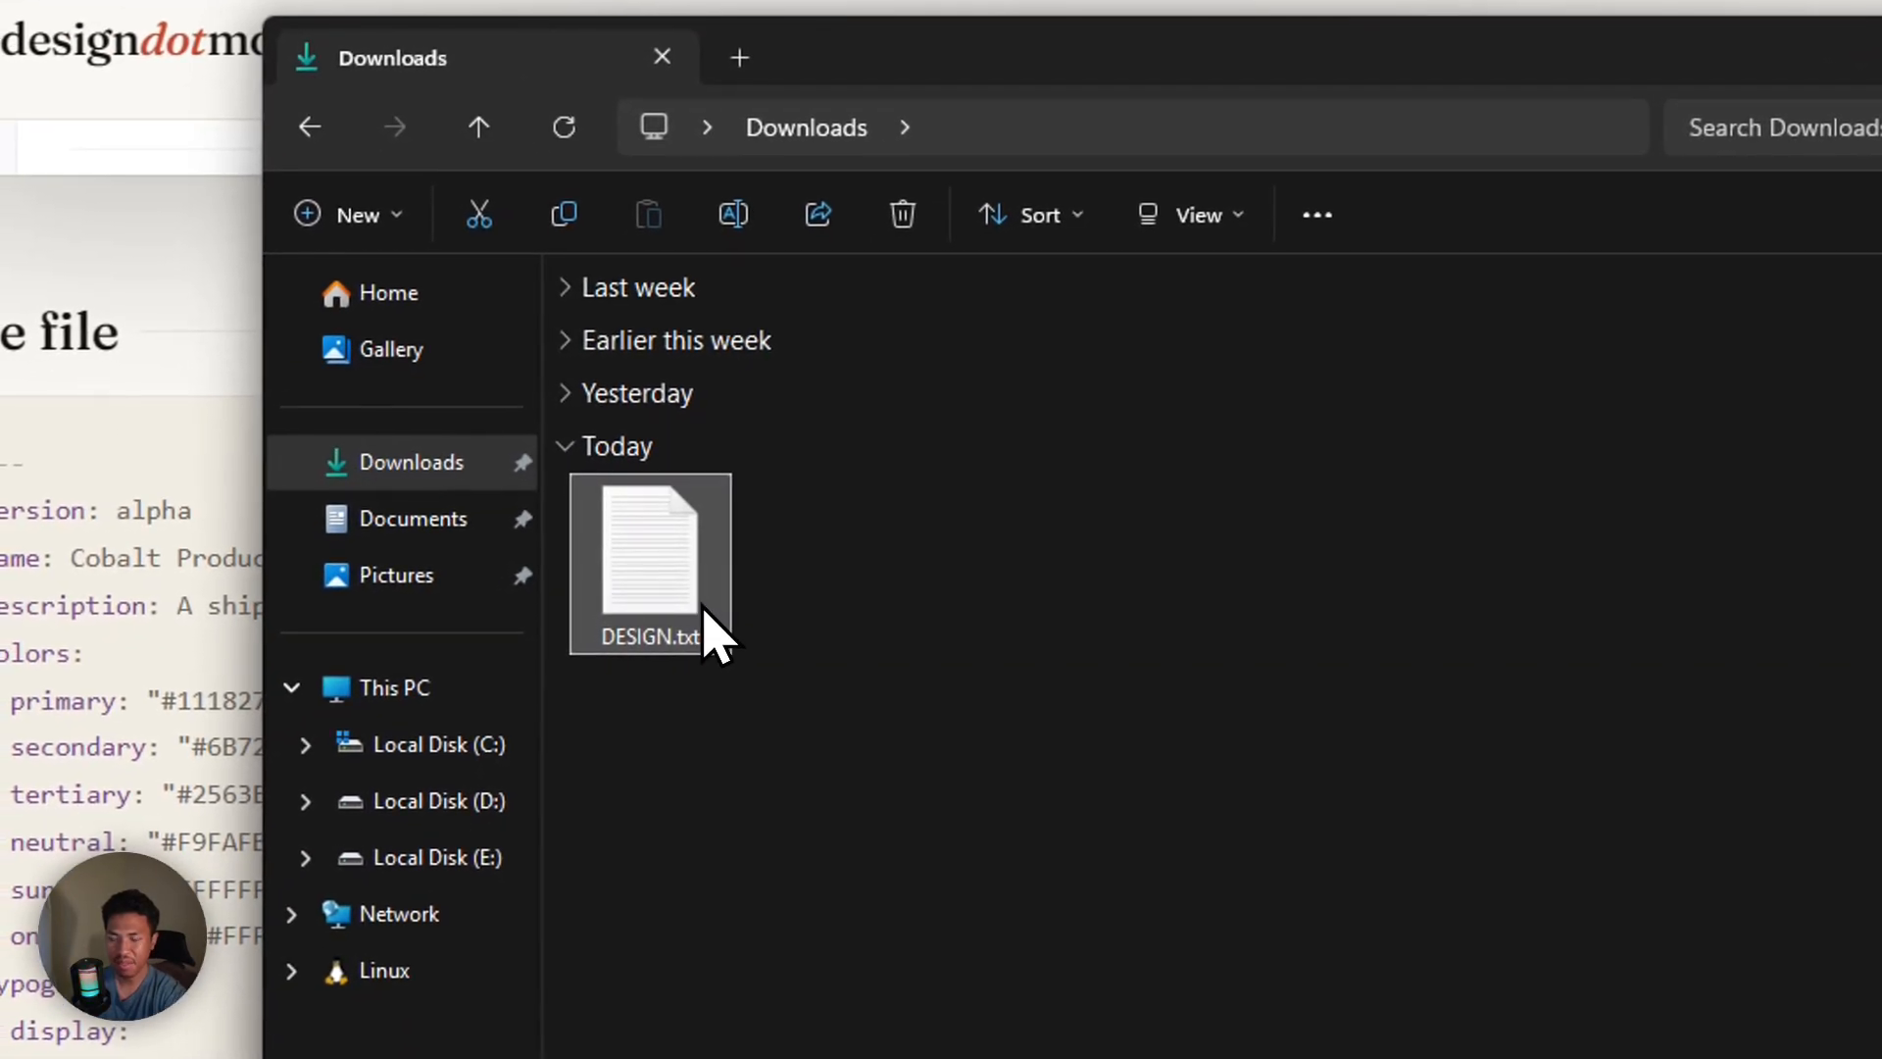
Rename DESIGN.txt to DESIGN.md and accept the extension change
{"action": "left_click", "coordinate": [643, 633]}
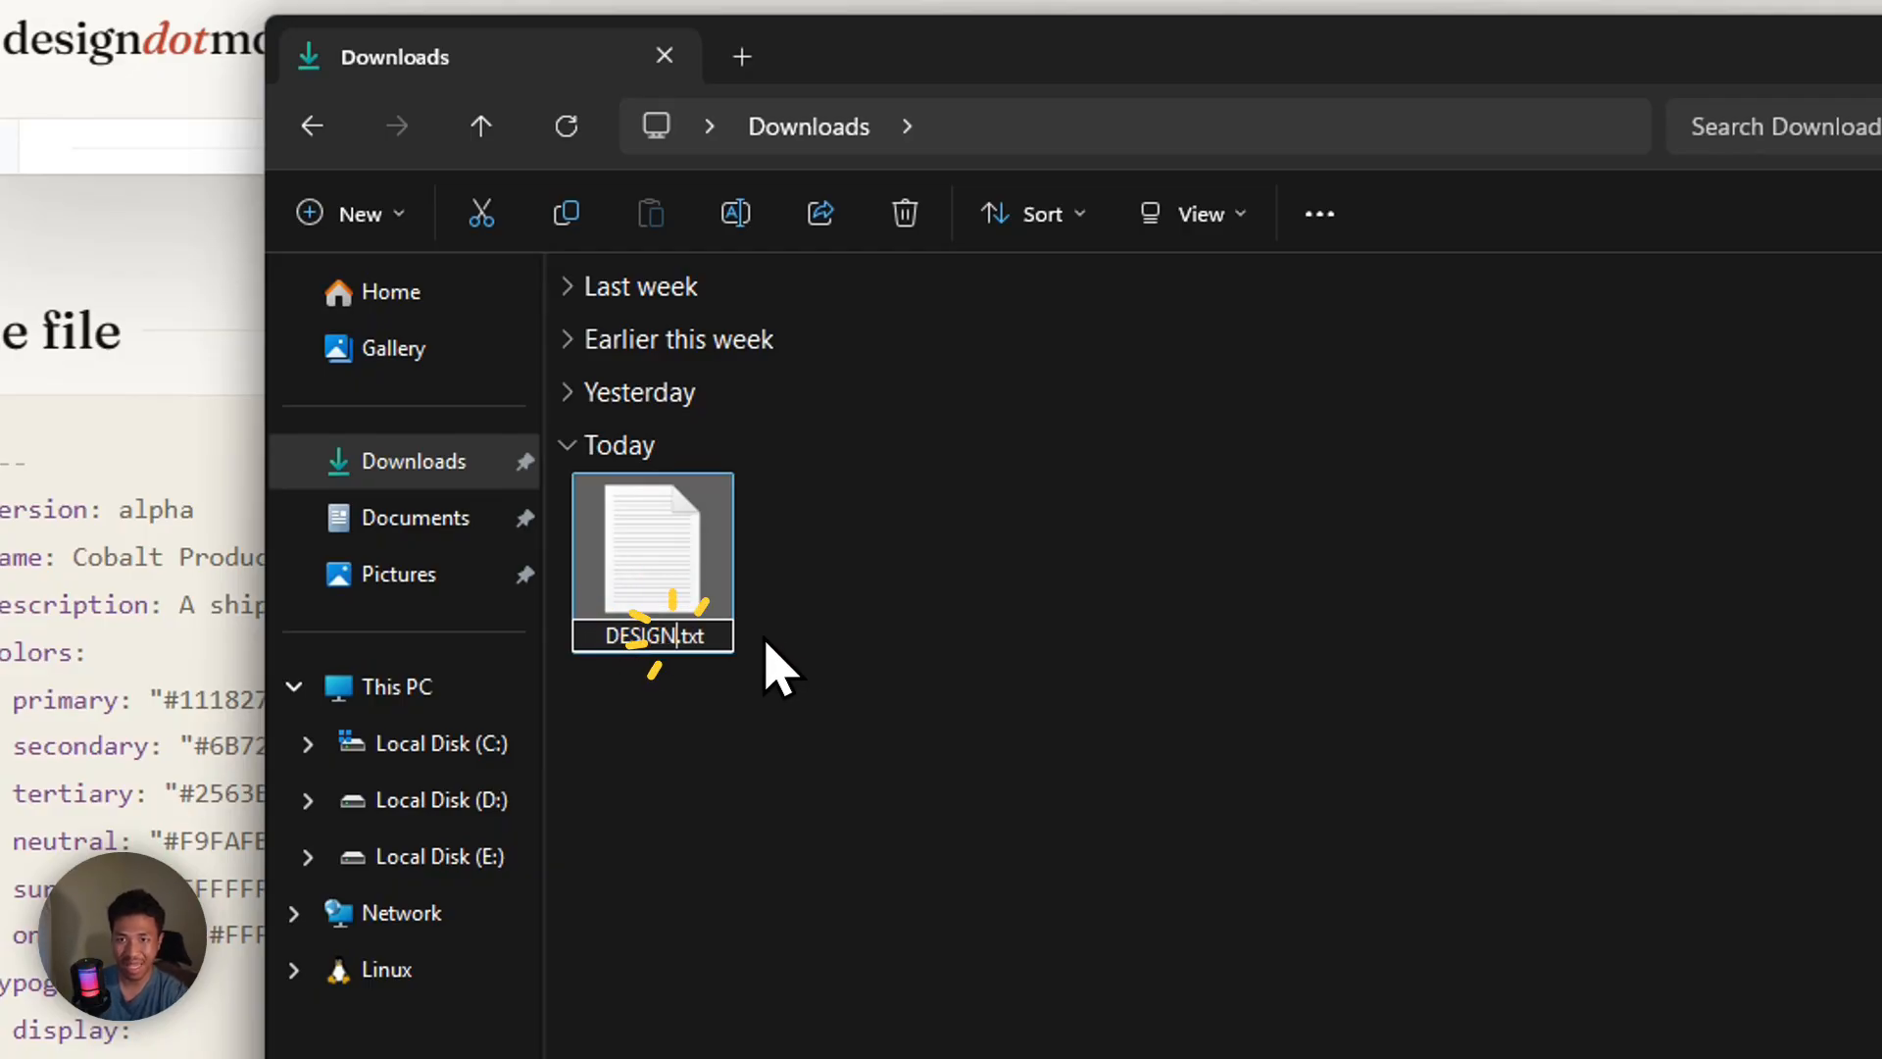
{"action": "key", "text": "Right"}
{"action": "key", "text": "shift+Right"}
{"action": "key", "text": "shift+Right"}
{"action": "key", "text": "shift+Right"}
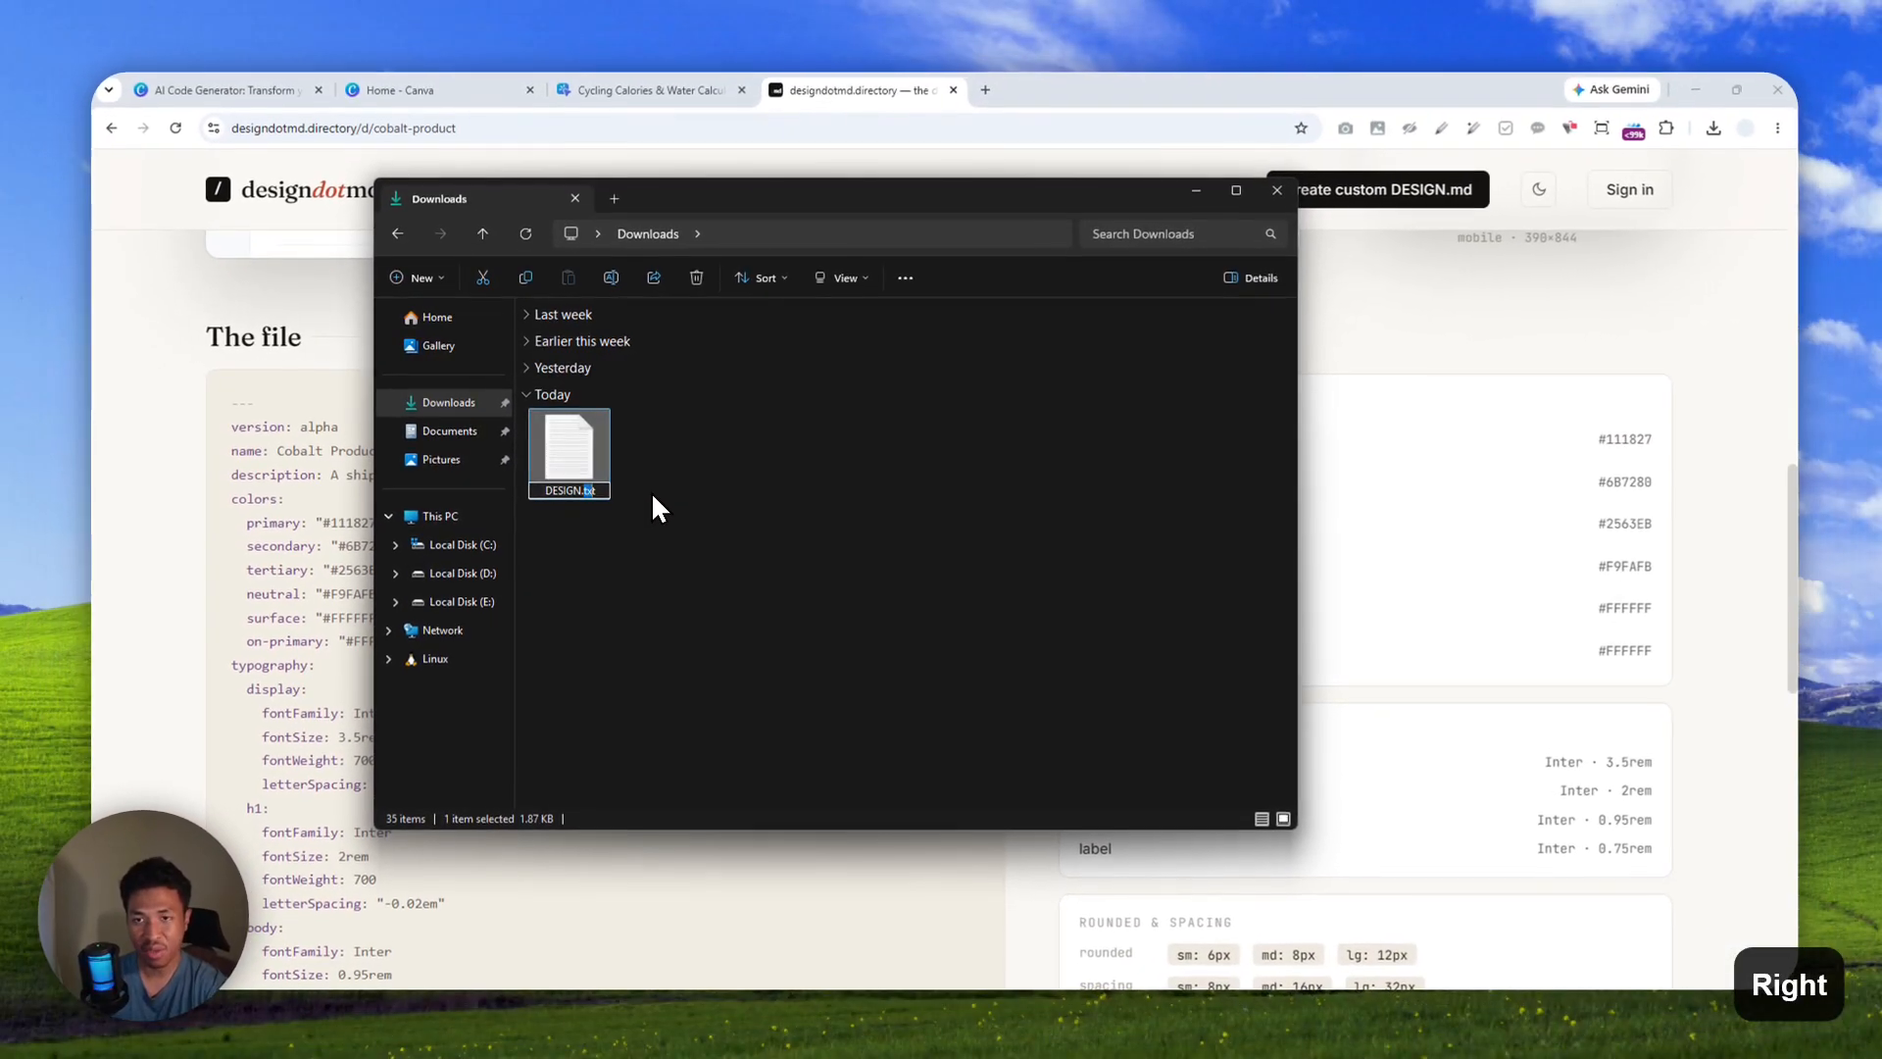
{"action": "type", "text": "md"}
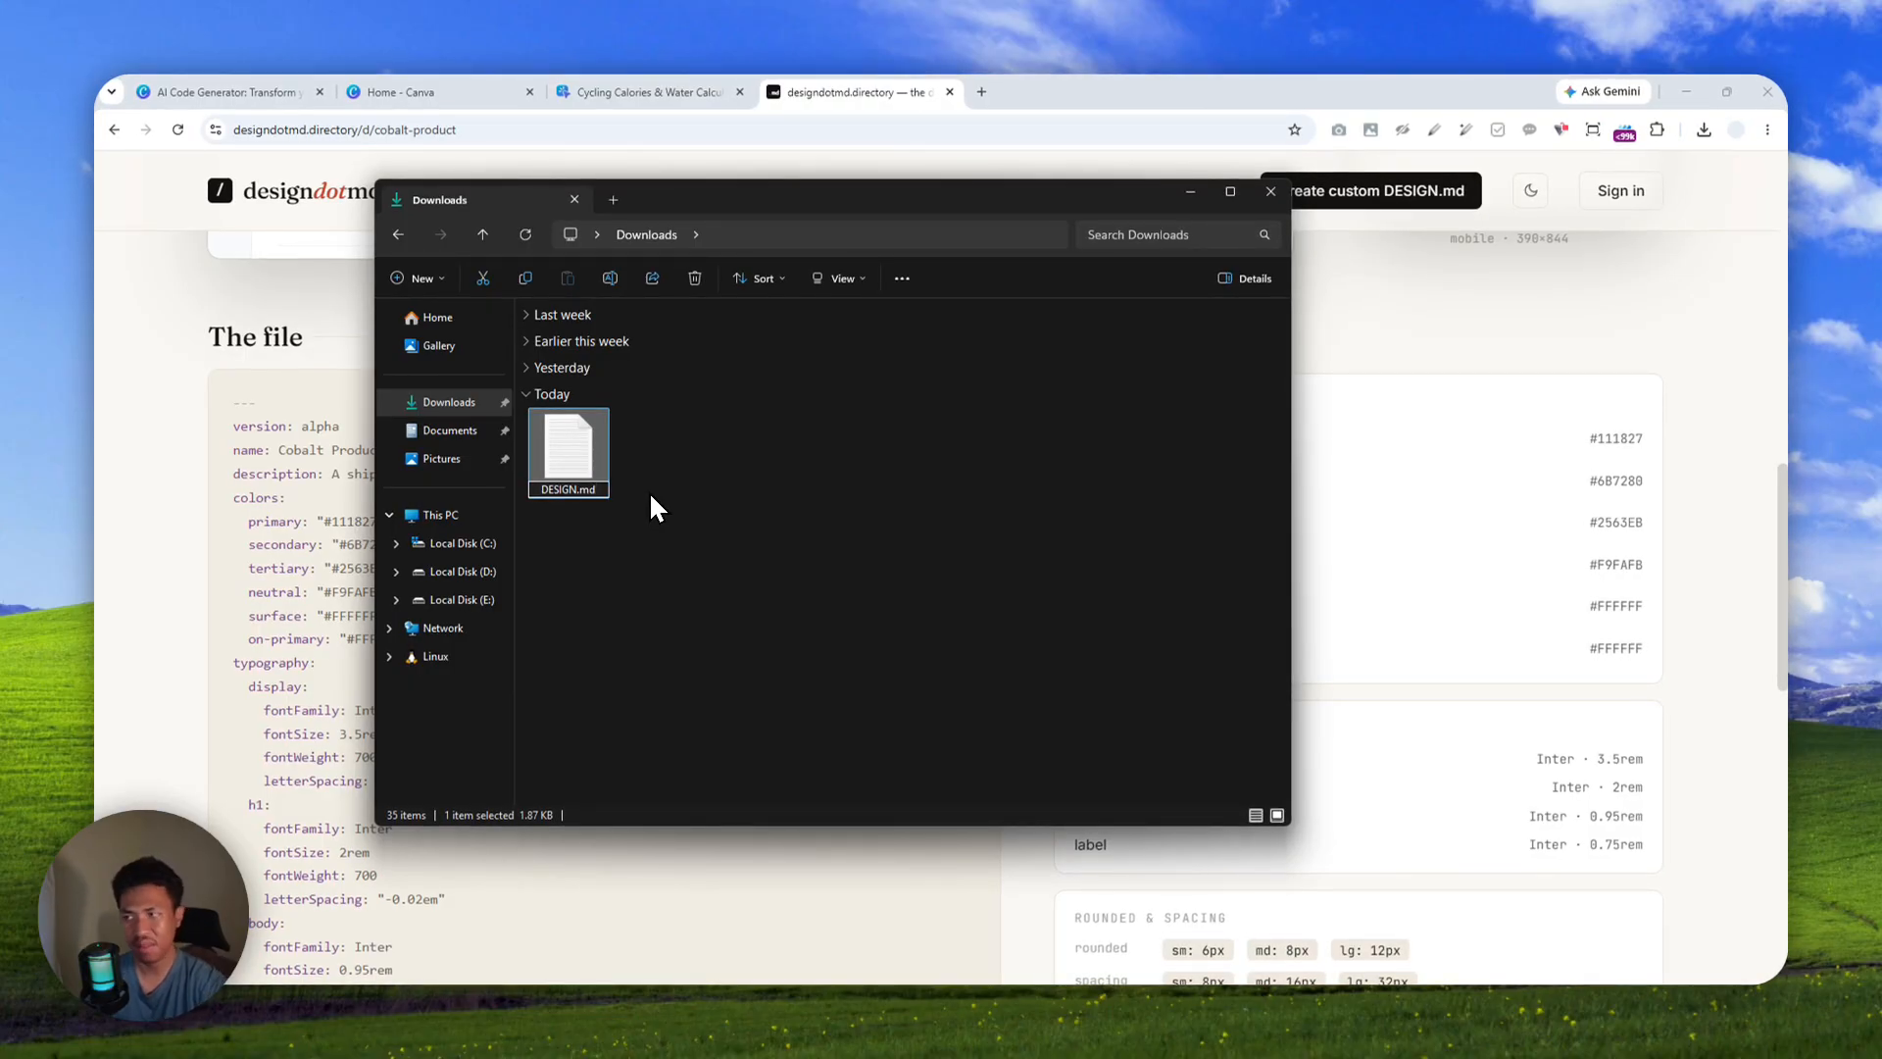
{"action": "key", "text": "Return"}
{"action": "key", "text": "Return"}
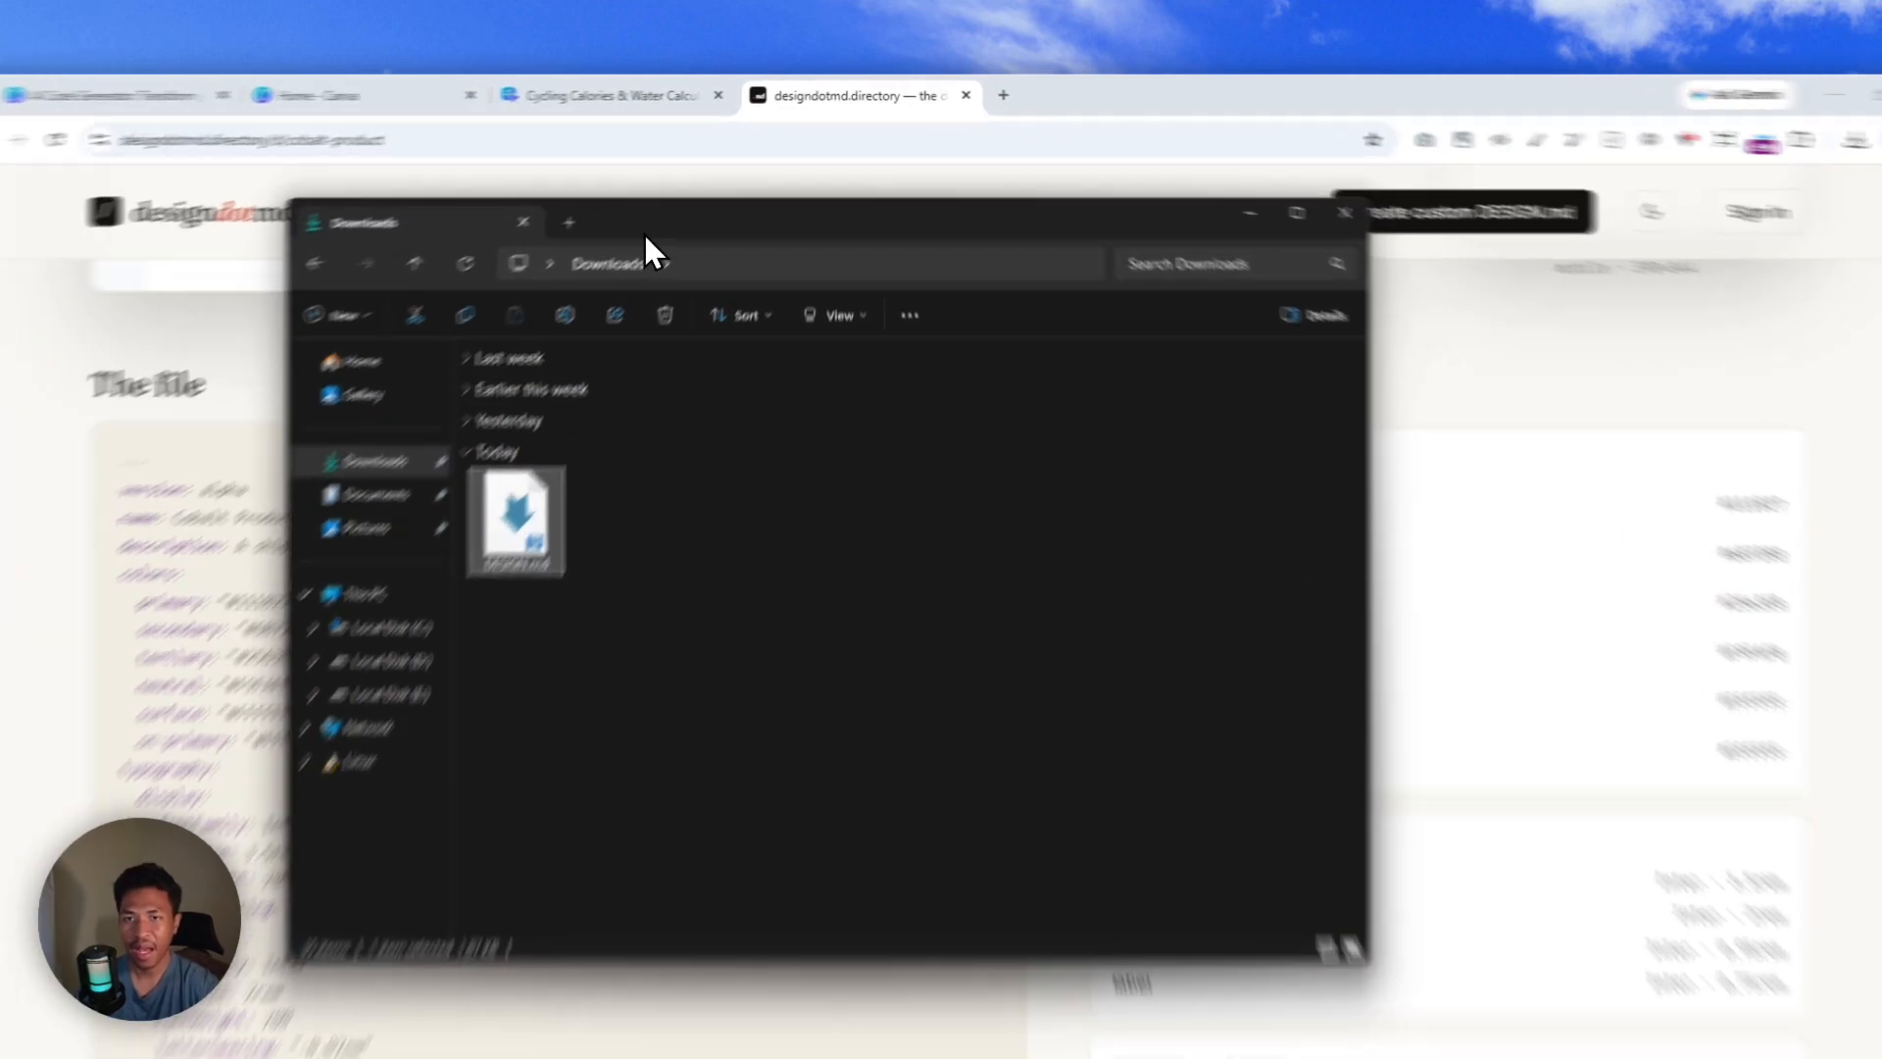
Move the Downloads window out of the way and switch to the cycling calculator design in Canva
{"action": "left_click_drag", "start_coordinate": [674, 202], "coordinate": [1073, 225]}
{"action": "left_click_drag", "start_coordinate": [1264, 363], "coordinate": [1881, 461]}
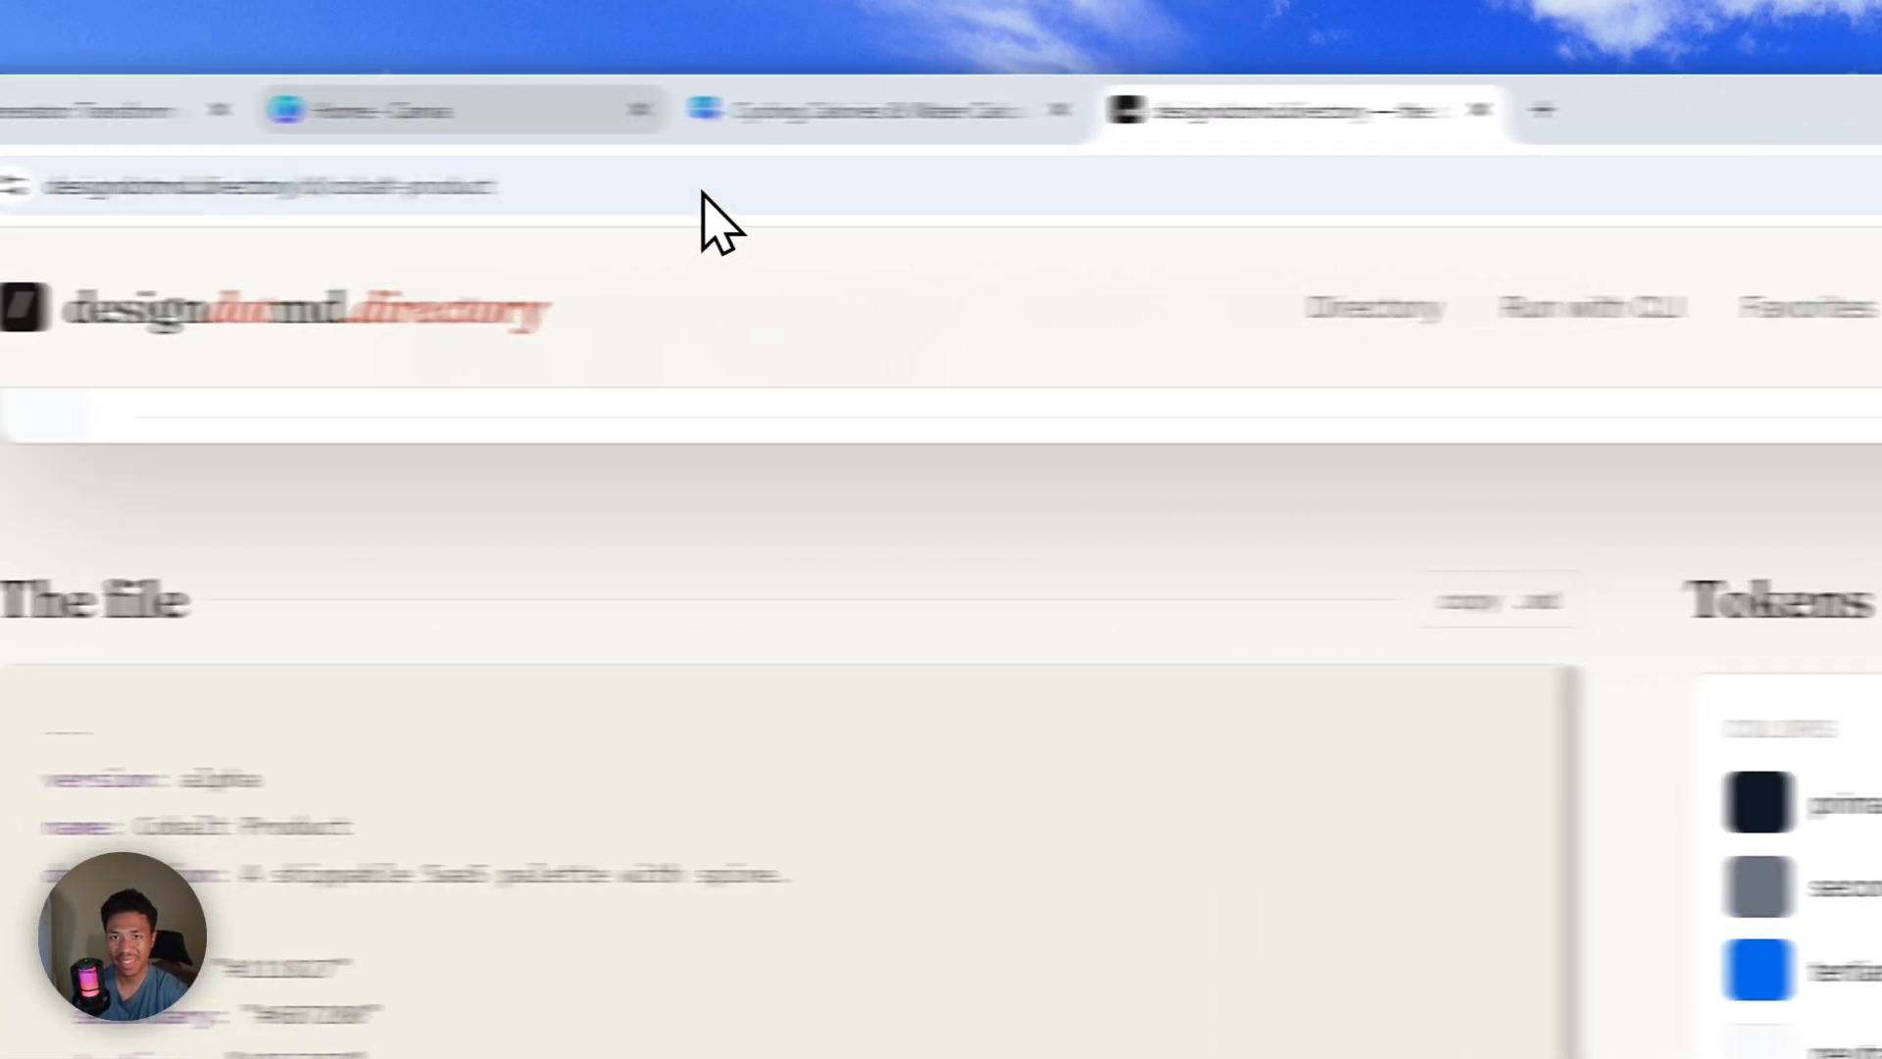
{"action": "left_click", "coordinate": [845, 106]}
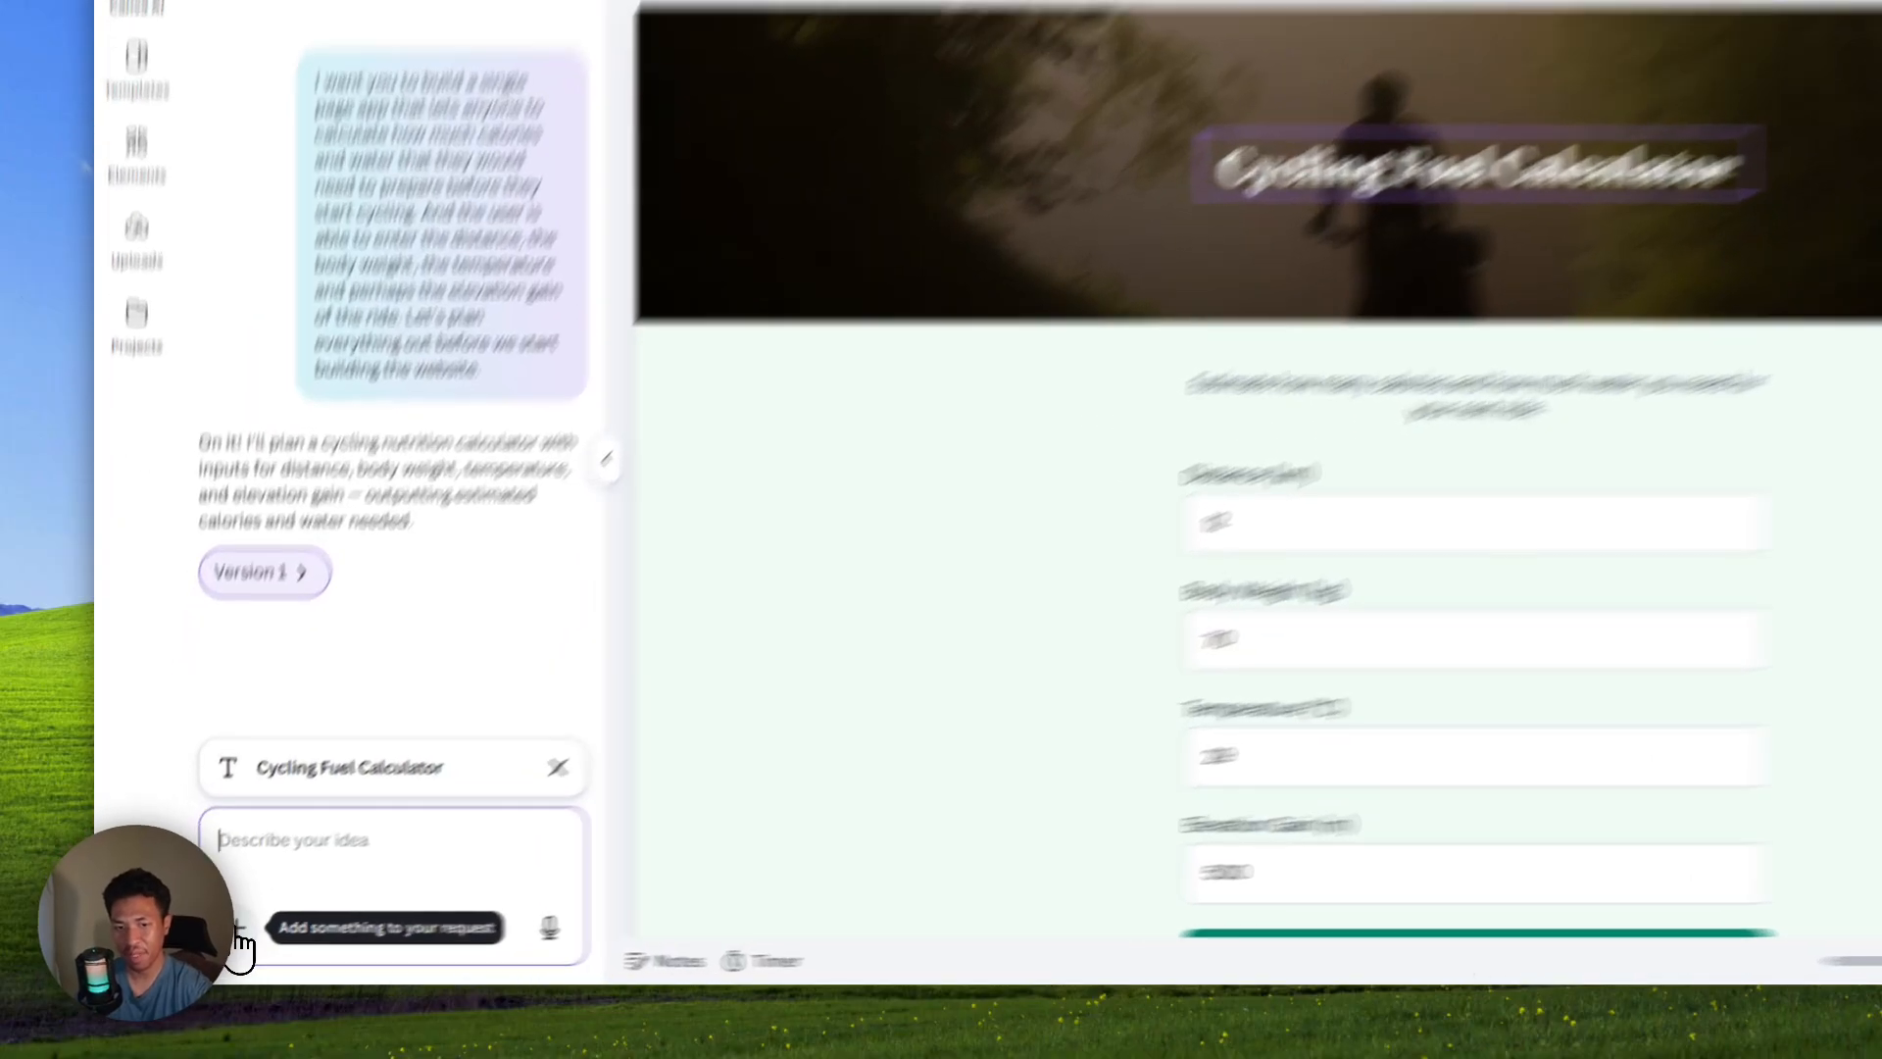
{"action": "left_click", "coordinate": [200, 941]}
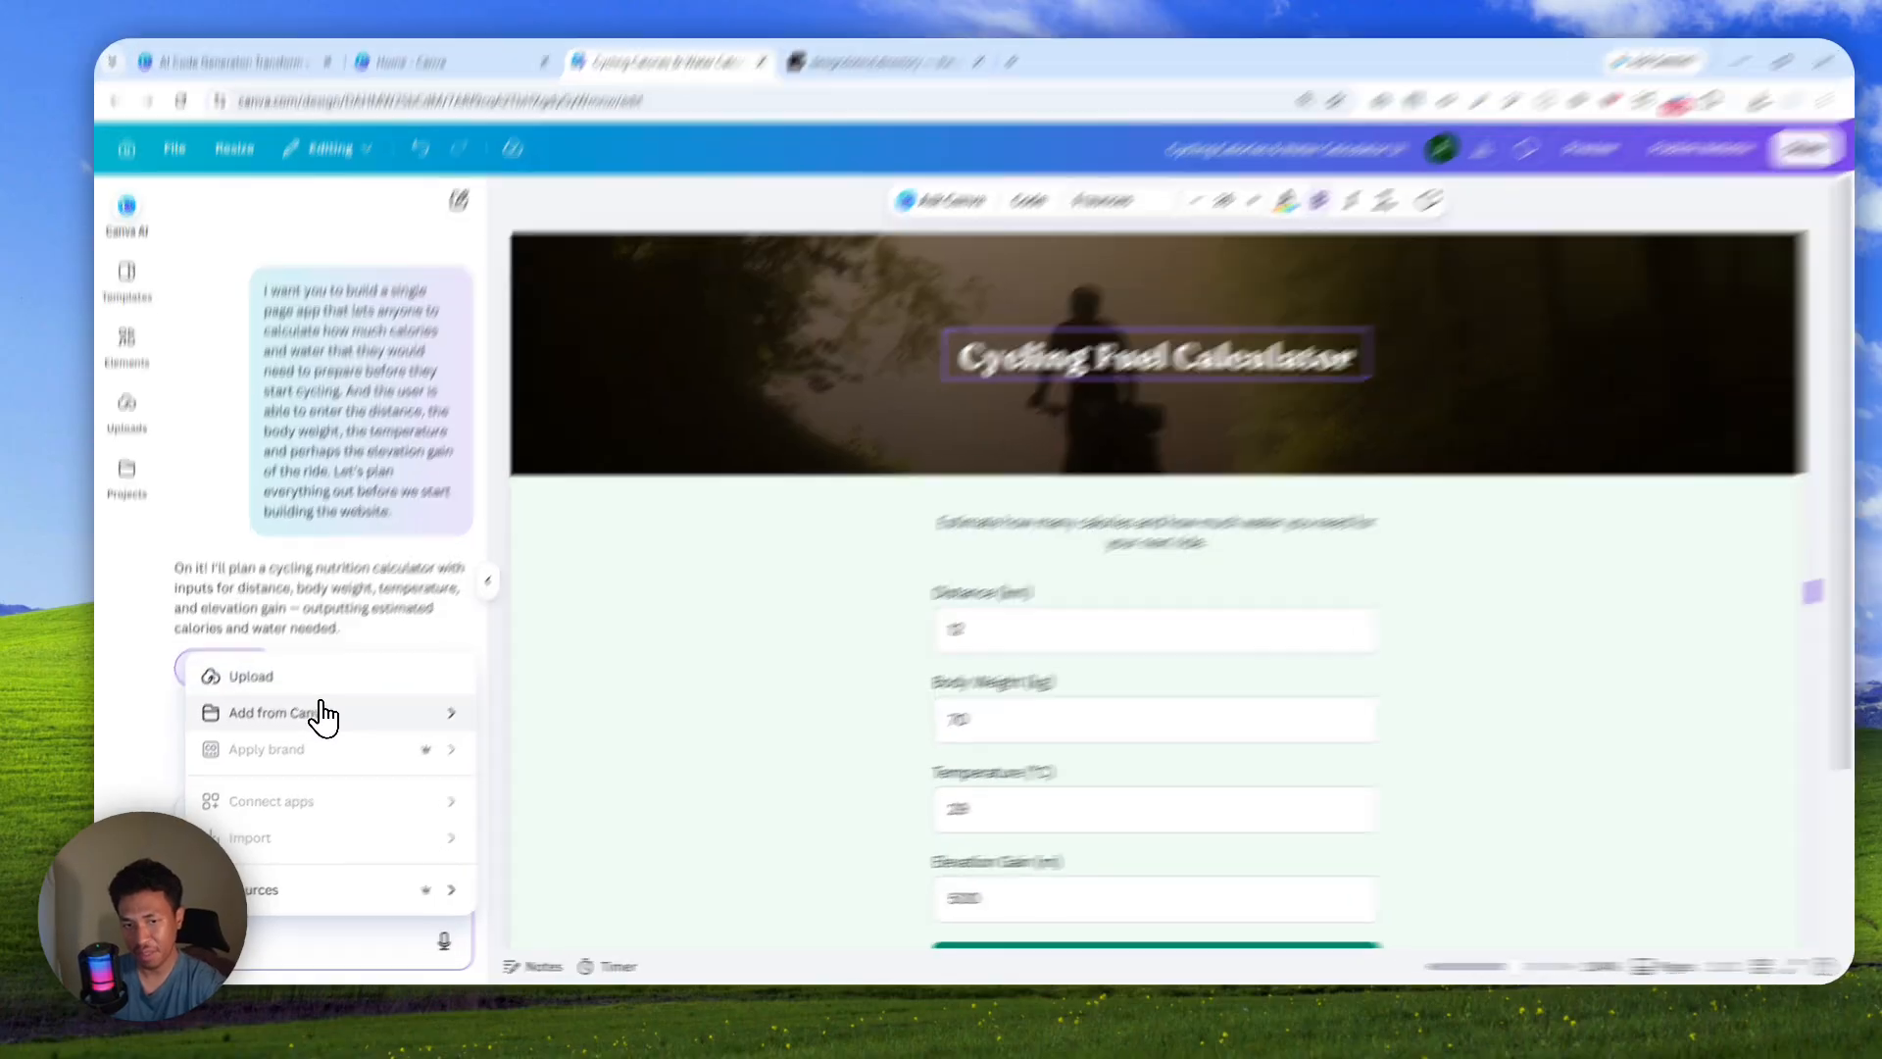
{"action": "left_click", "coordinate": [321, 719]}
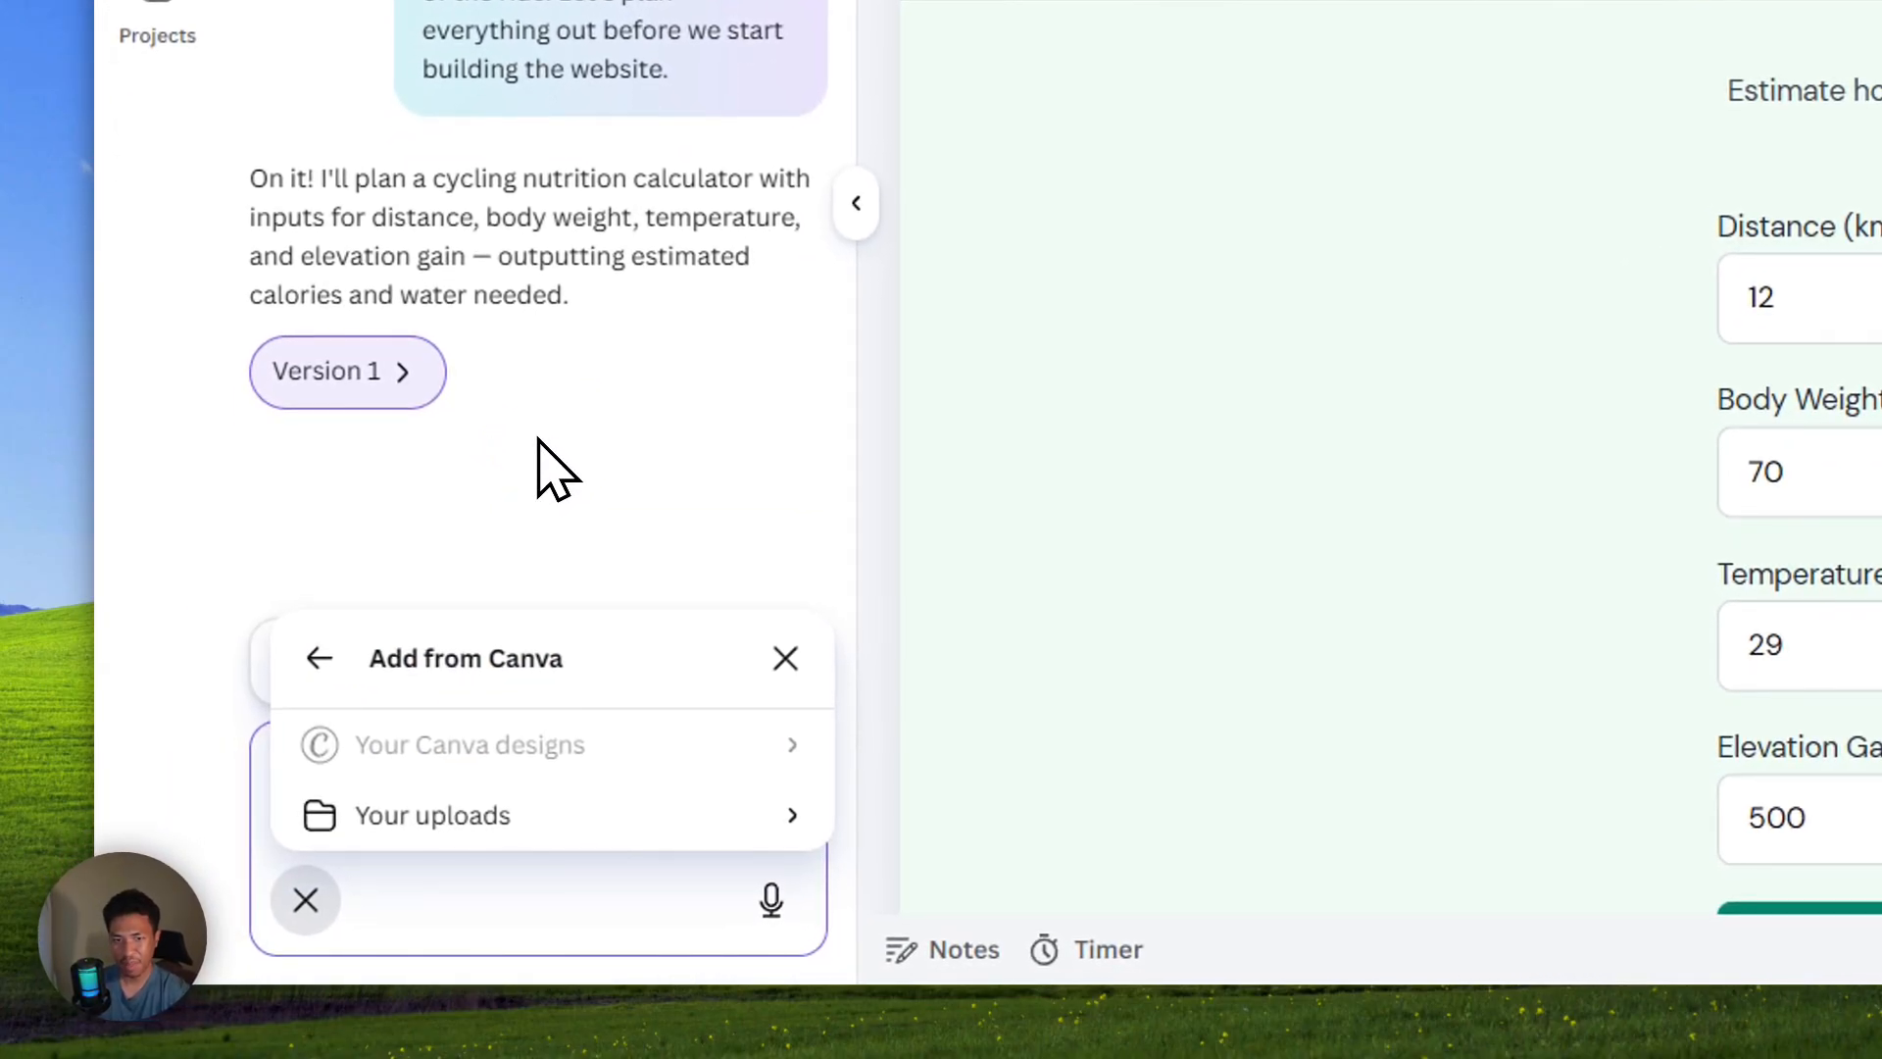
{"action": "left_click", "coordinate": [510, 816]}
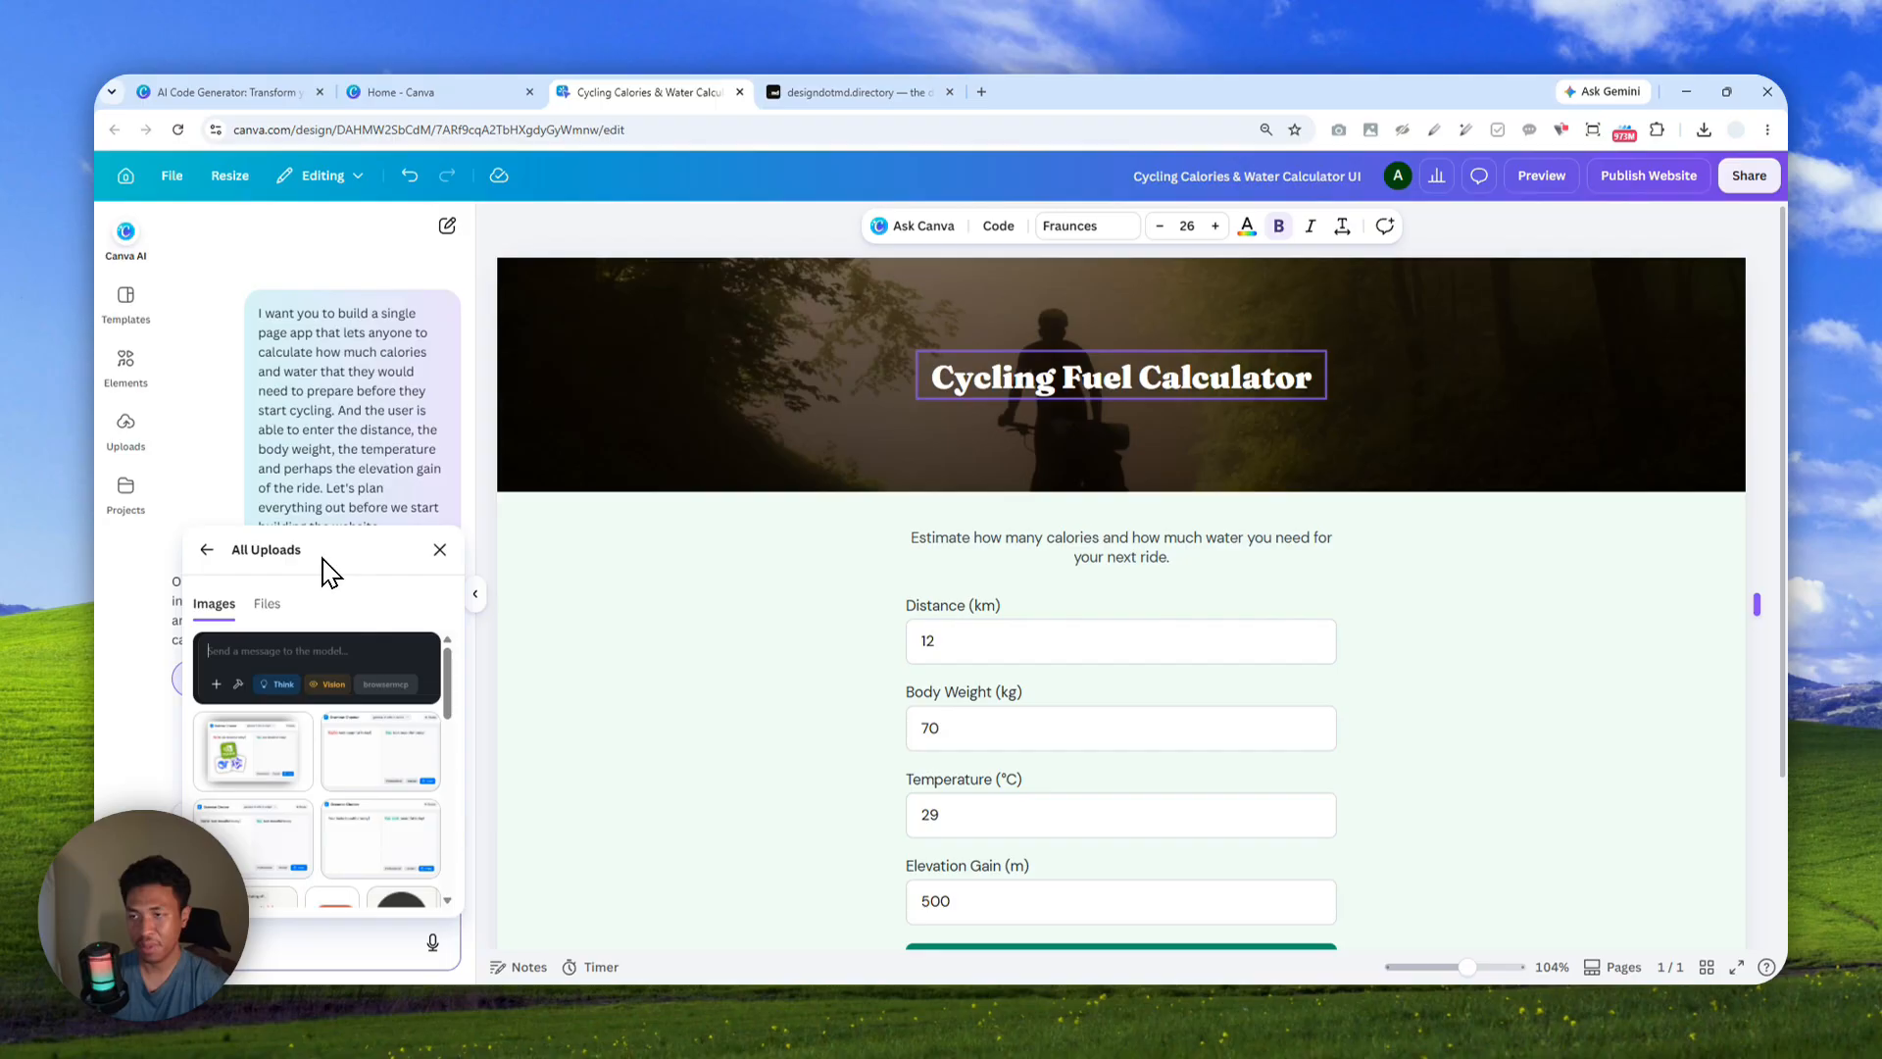
{"action": "left_click", "coordinate": [206, 549]}
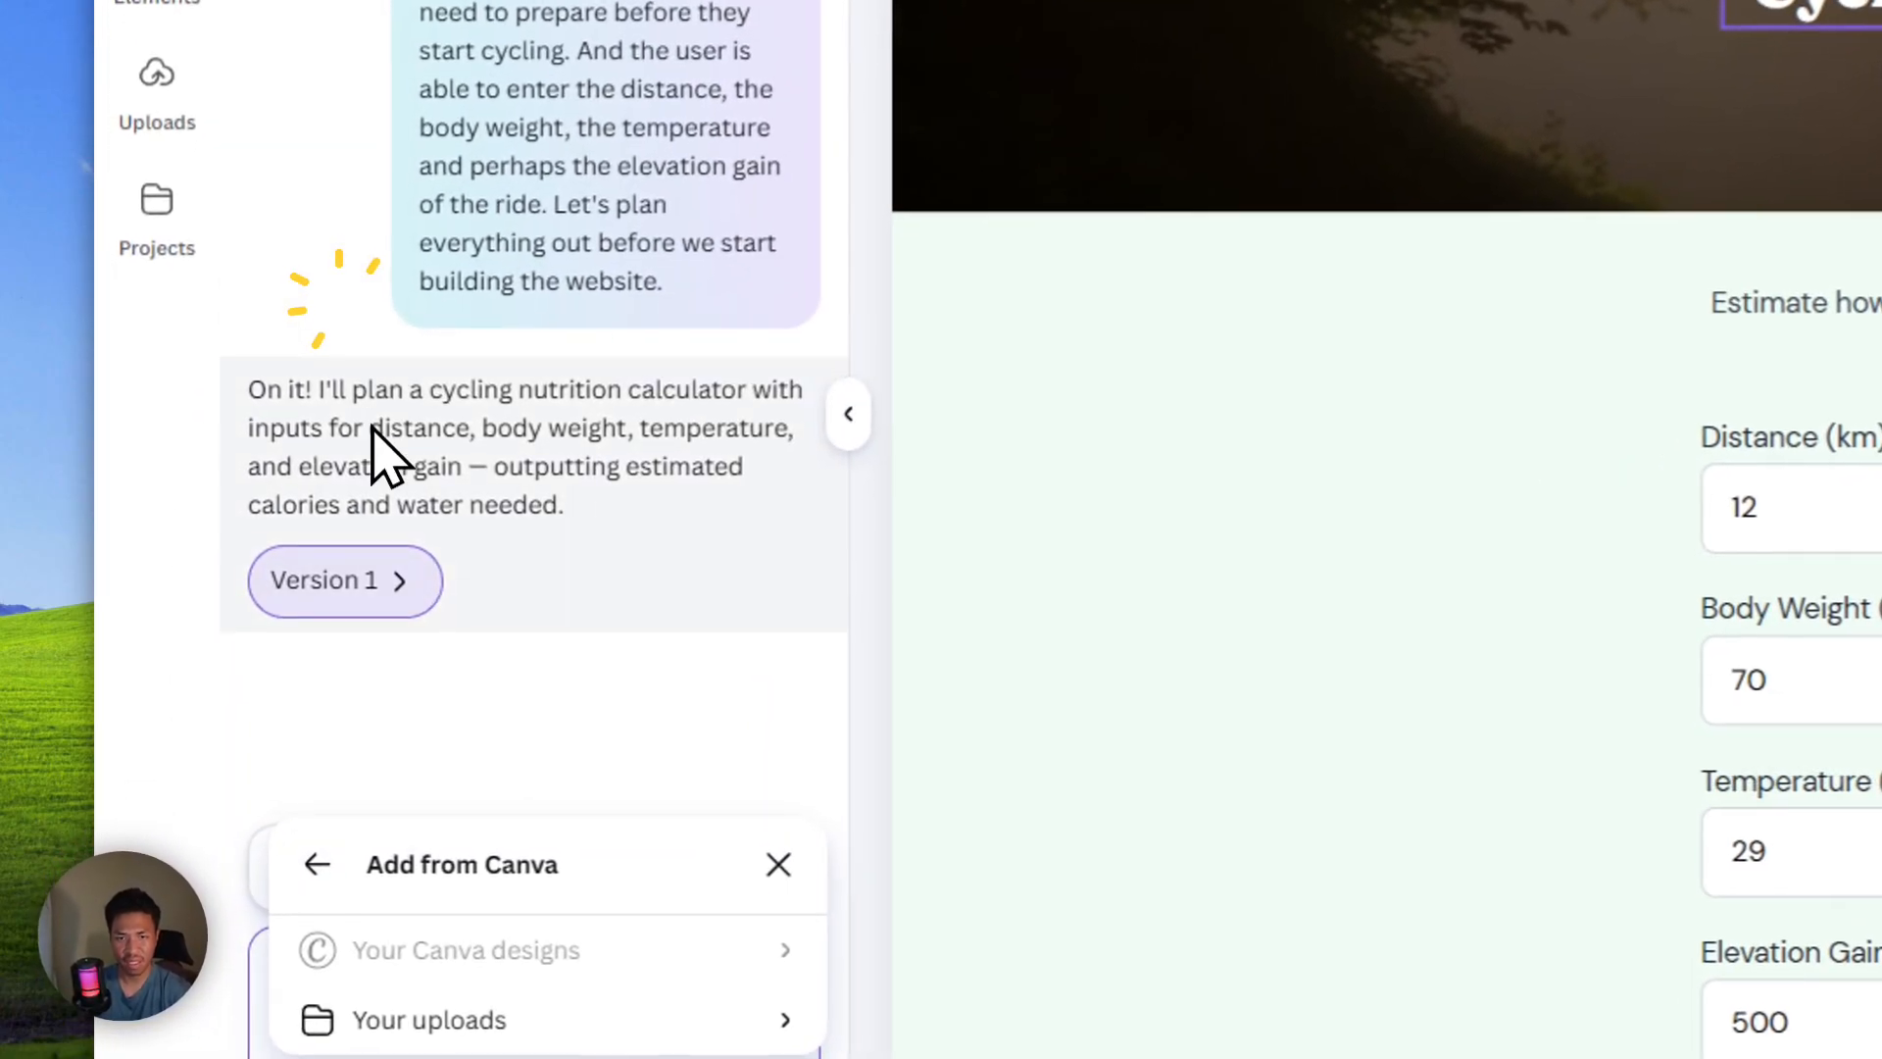
{"action": "left_click", "coordinate": [187, 823]}
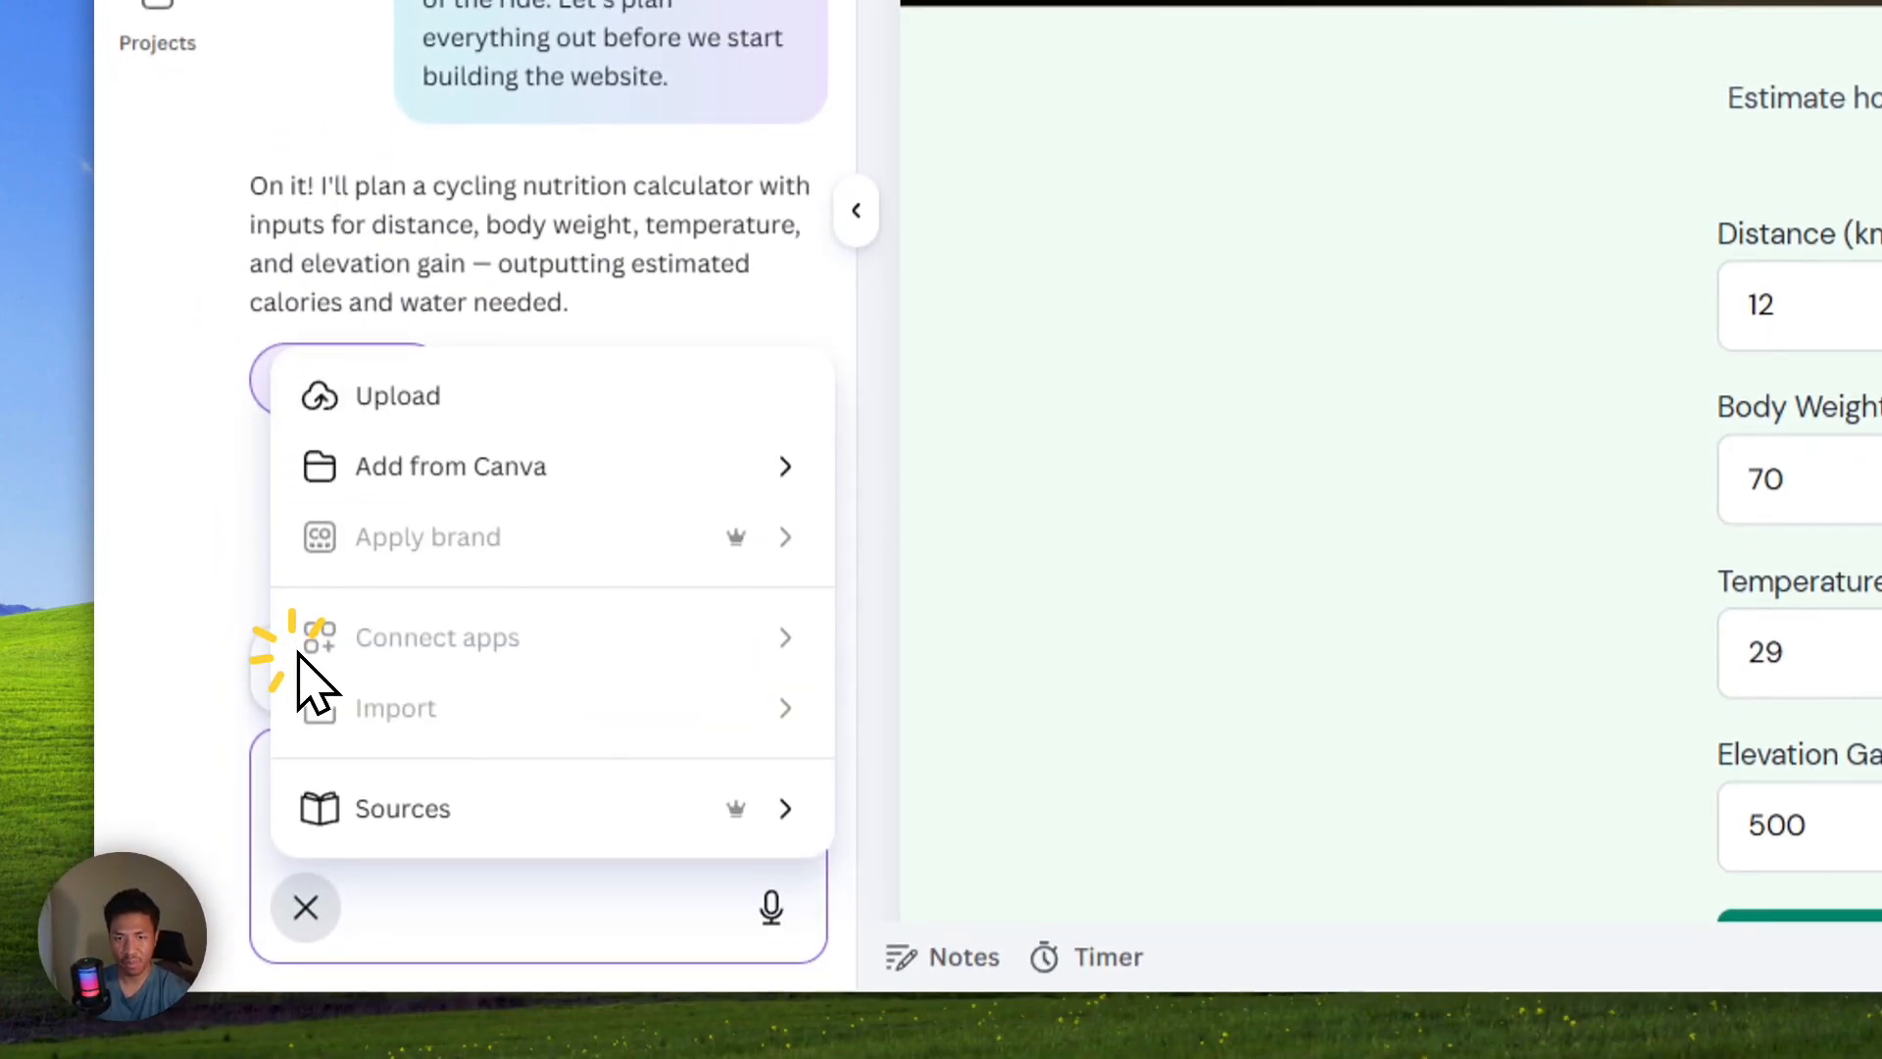
Attach DESIGN.md to the Canva AI prompt and submit "Hey, please apply the following style into the website."
{"action": "left_click", "coordinate": [416, 855]}
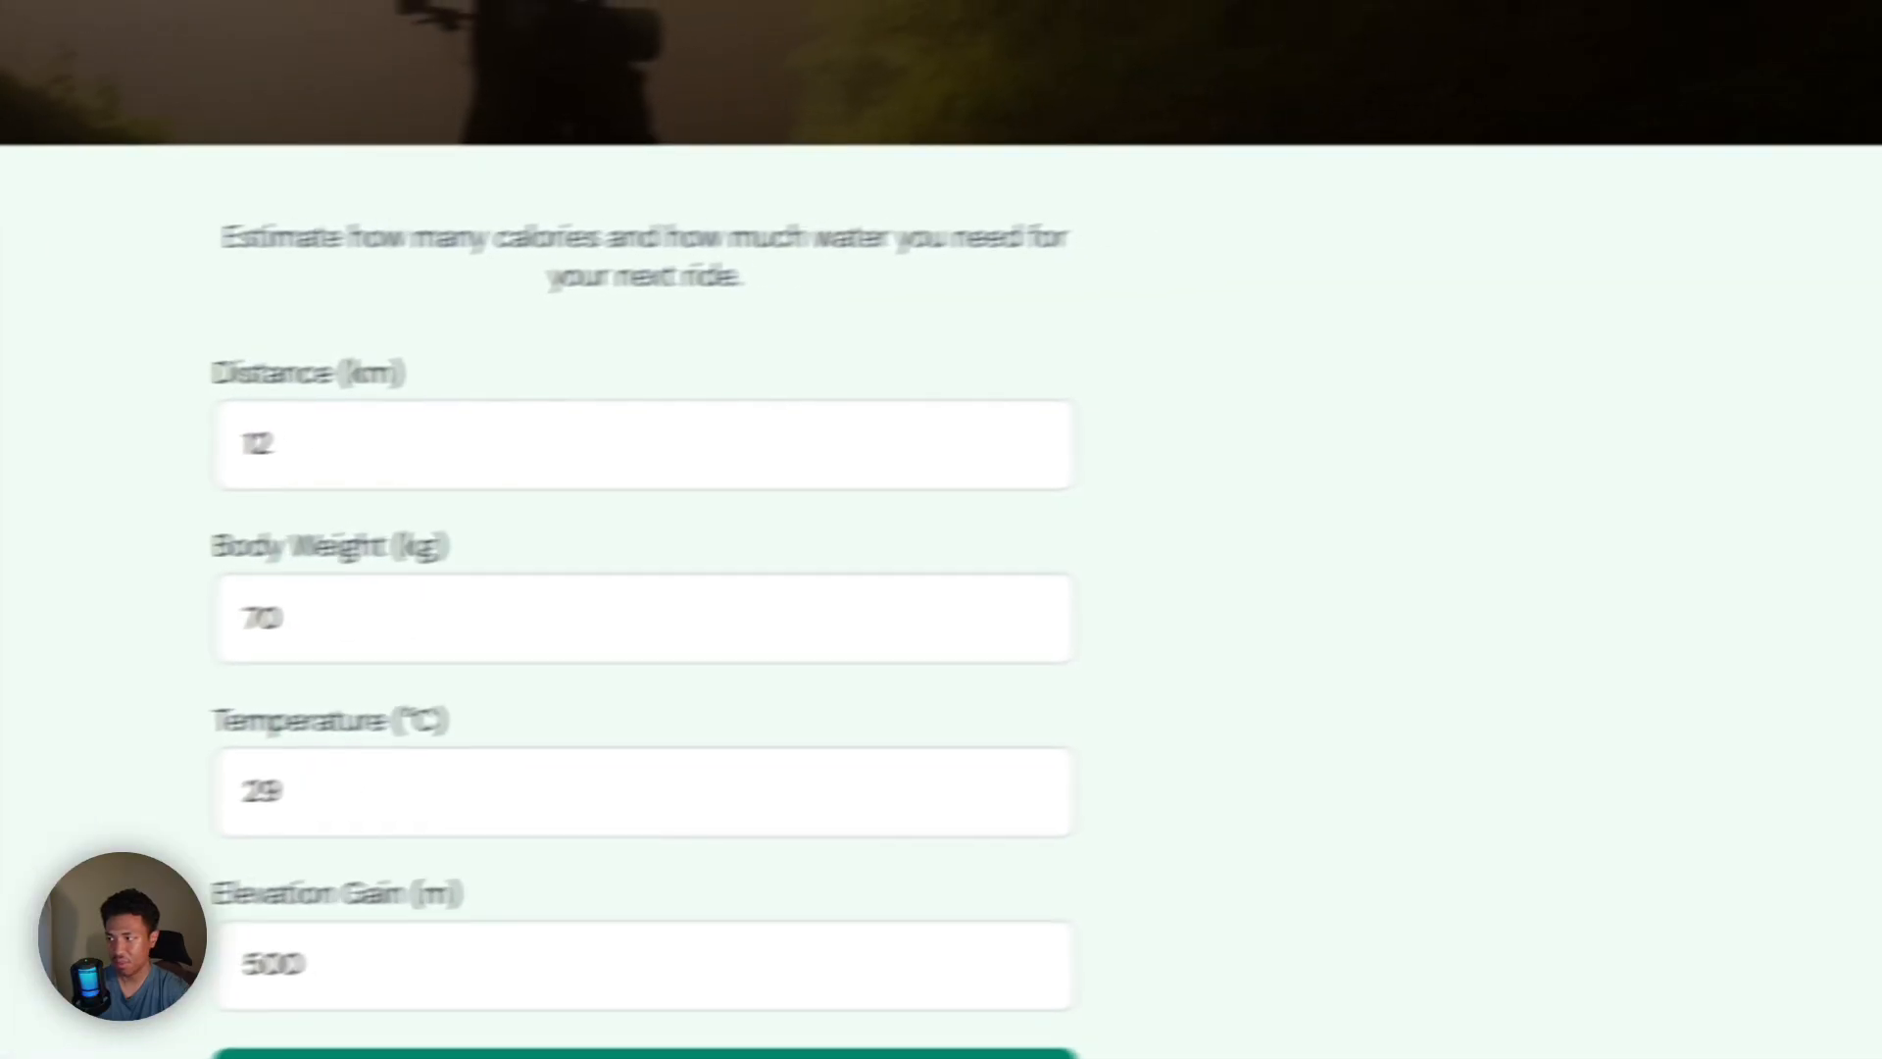
{"action": "left_click_drag", "start_coordinate": [252, 861], "coordinate": [475, 857]}
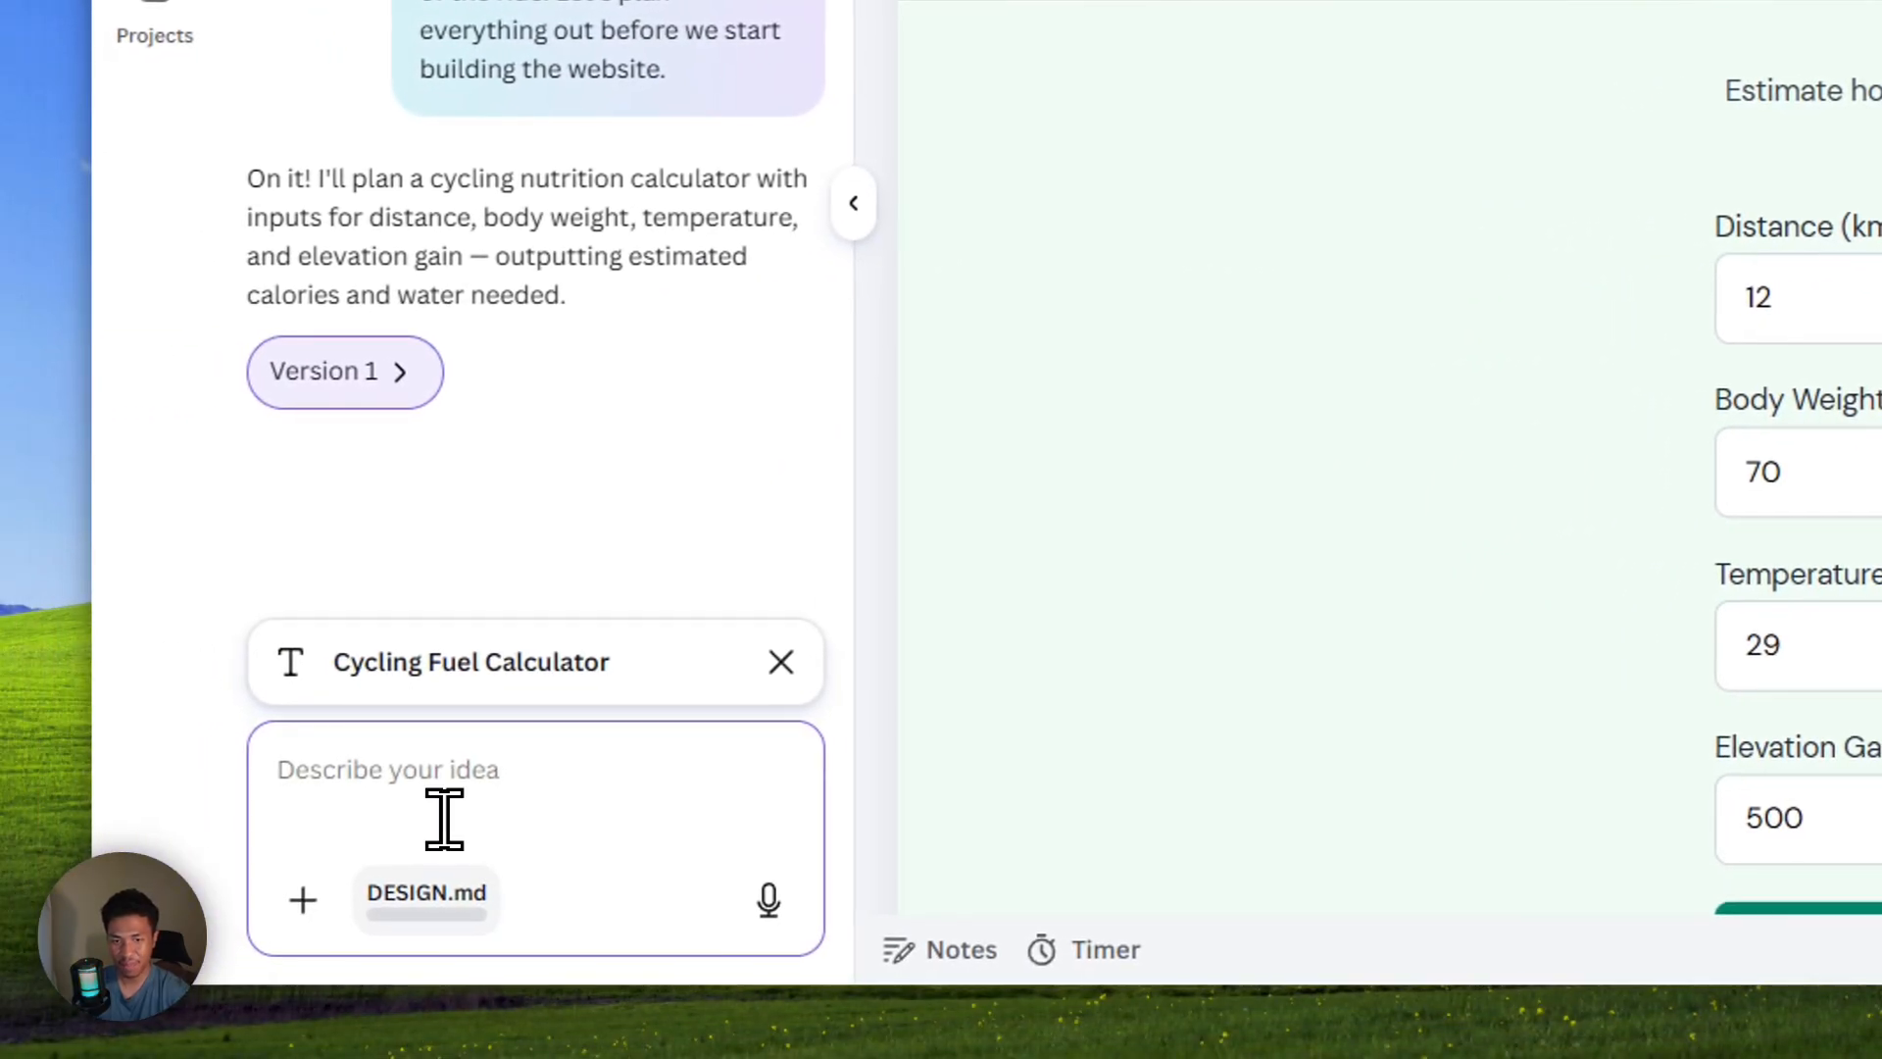
{"action": "left_click", "coordinate": [369, 761]}
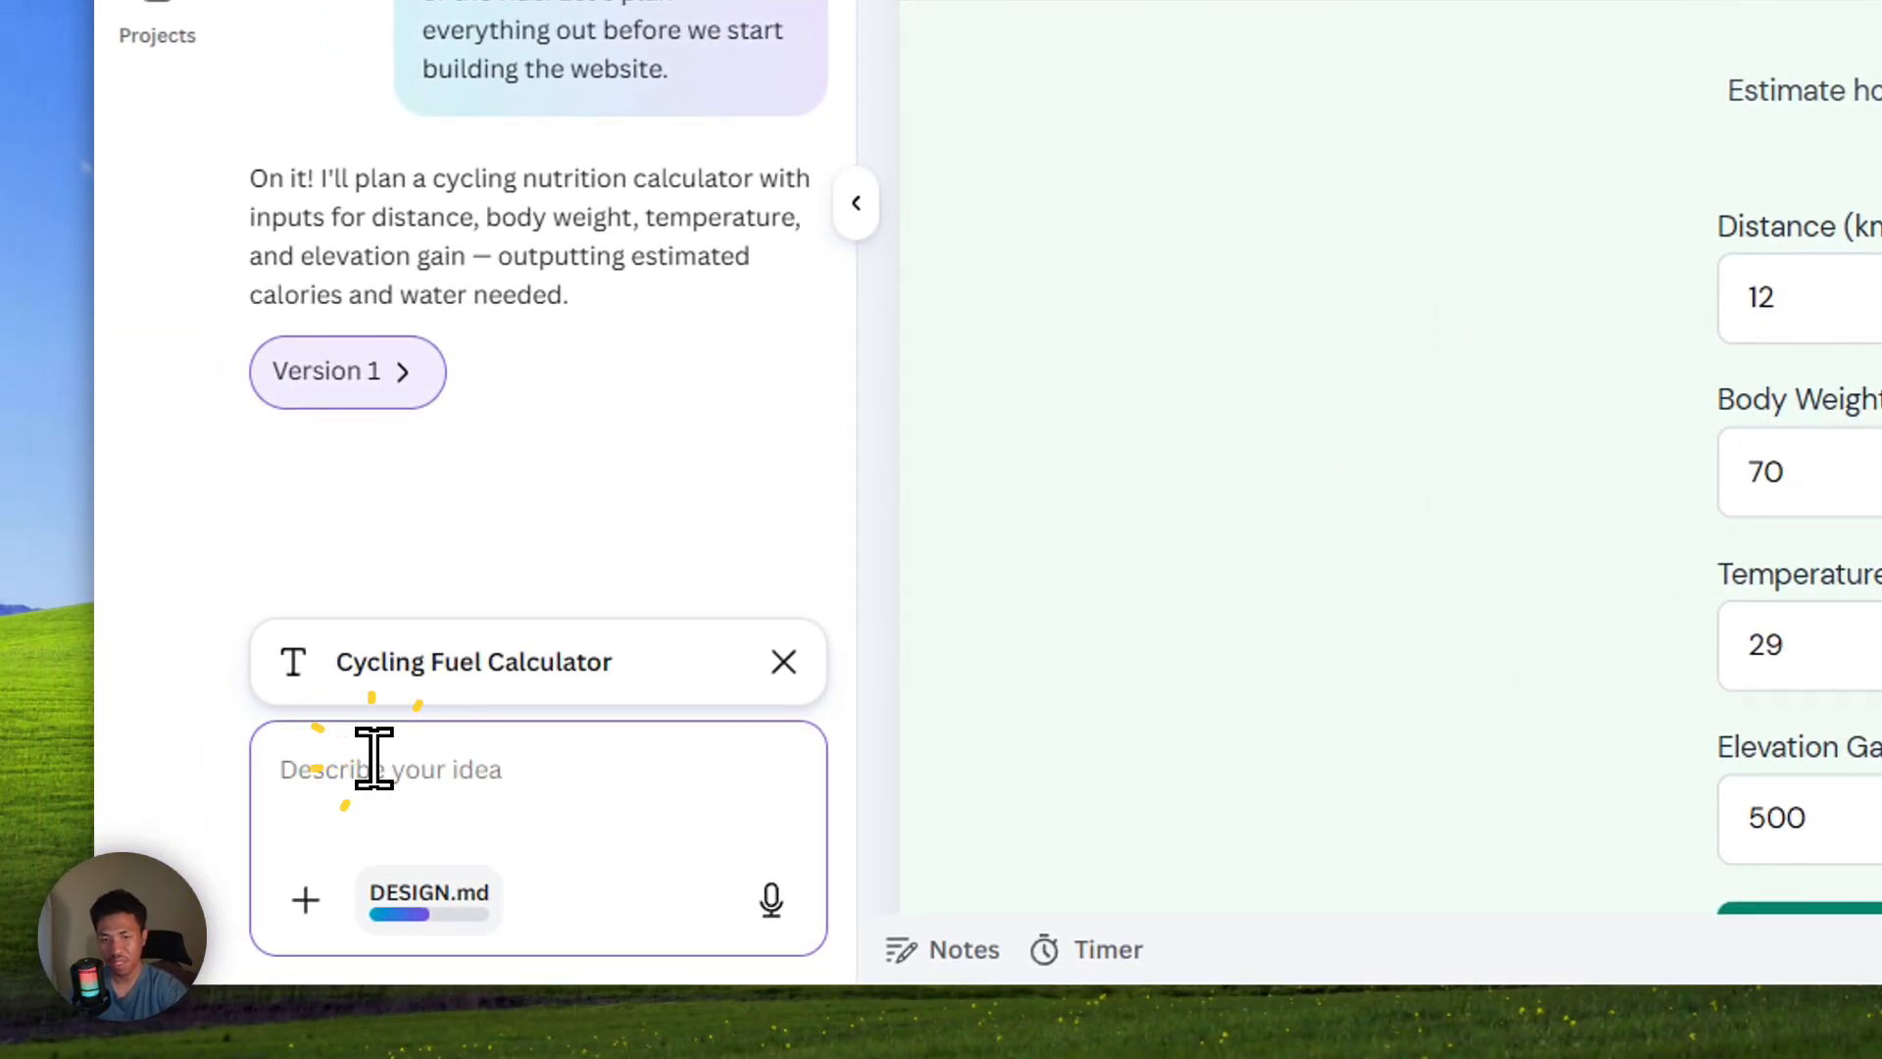
{"action": "key", "text": "ctrl+space"}
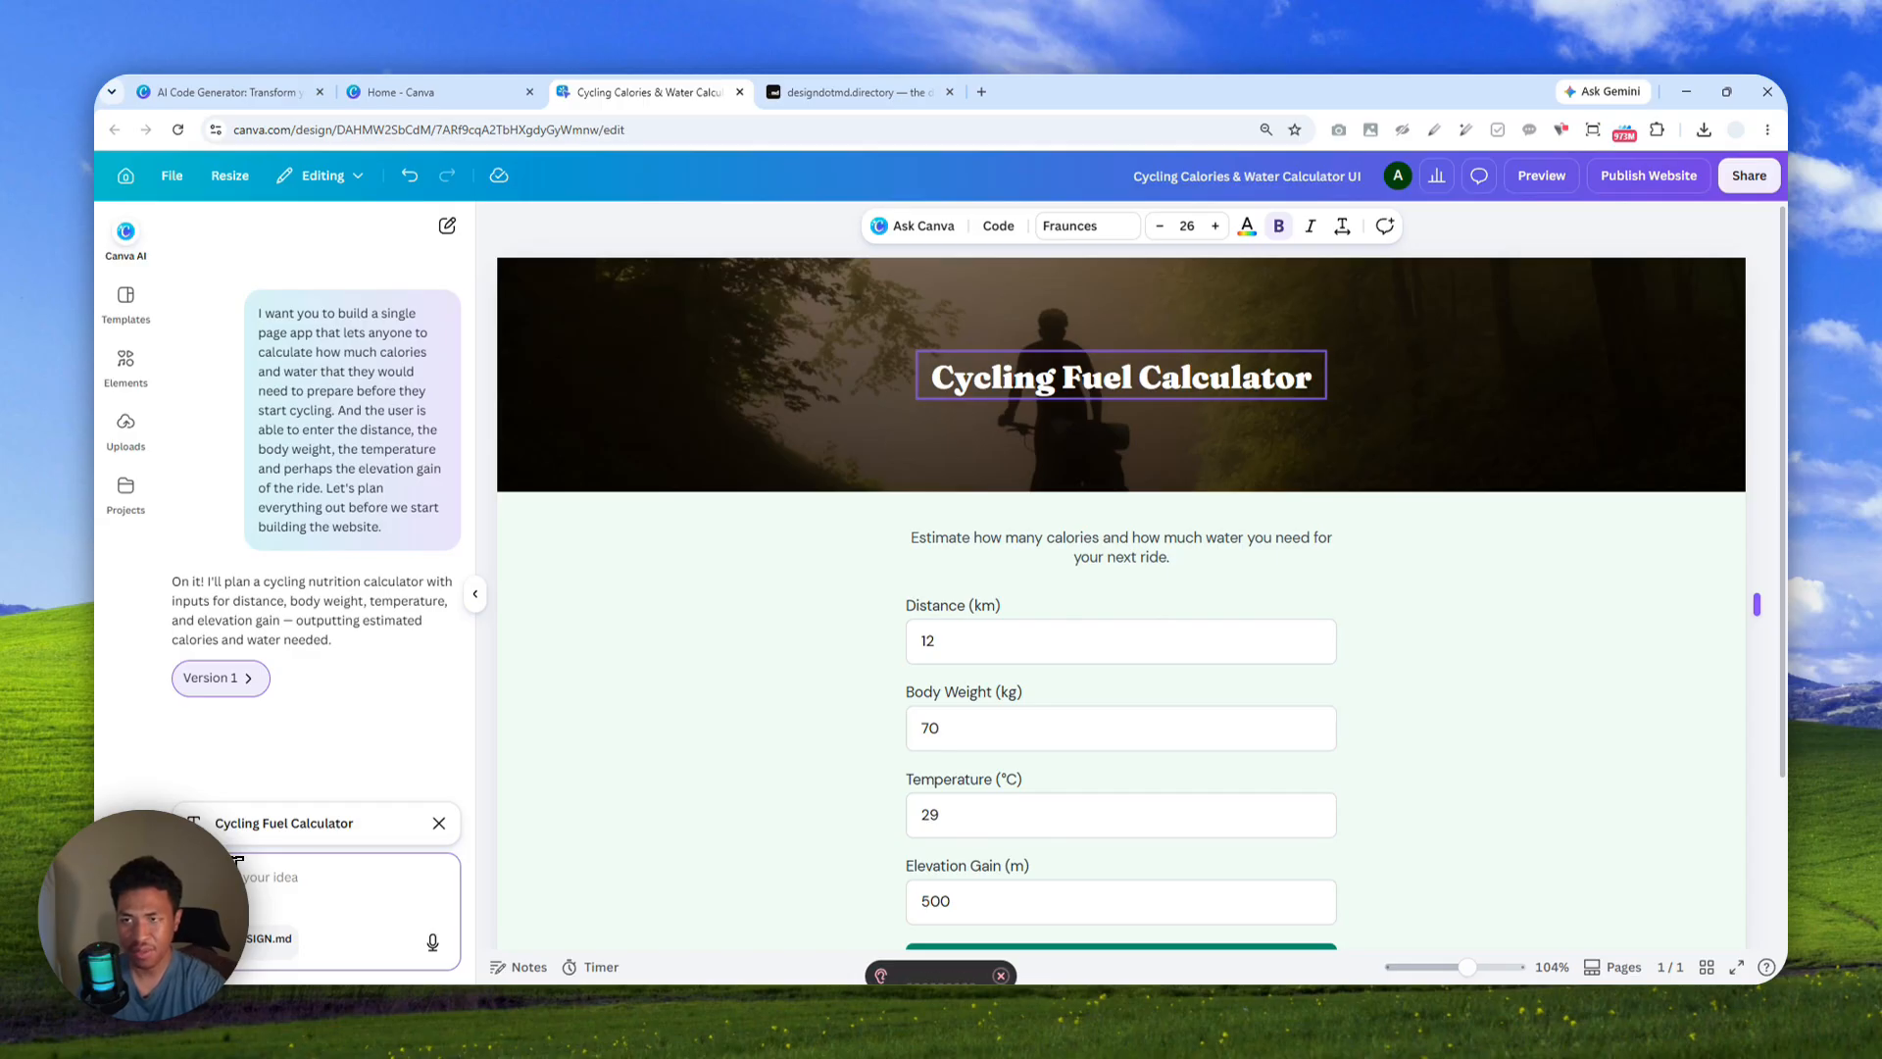
{"action": "type", "text": "Please apply the following style into the website."}
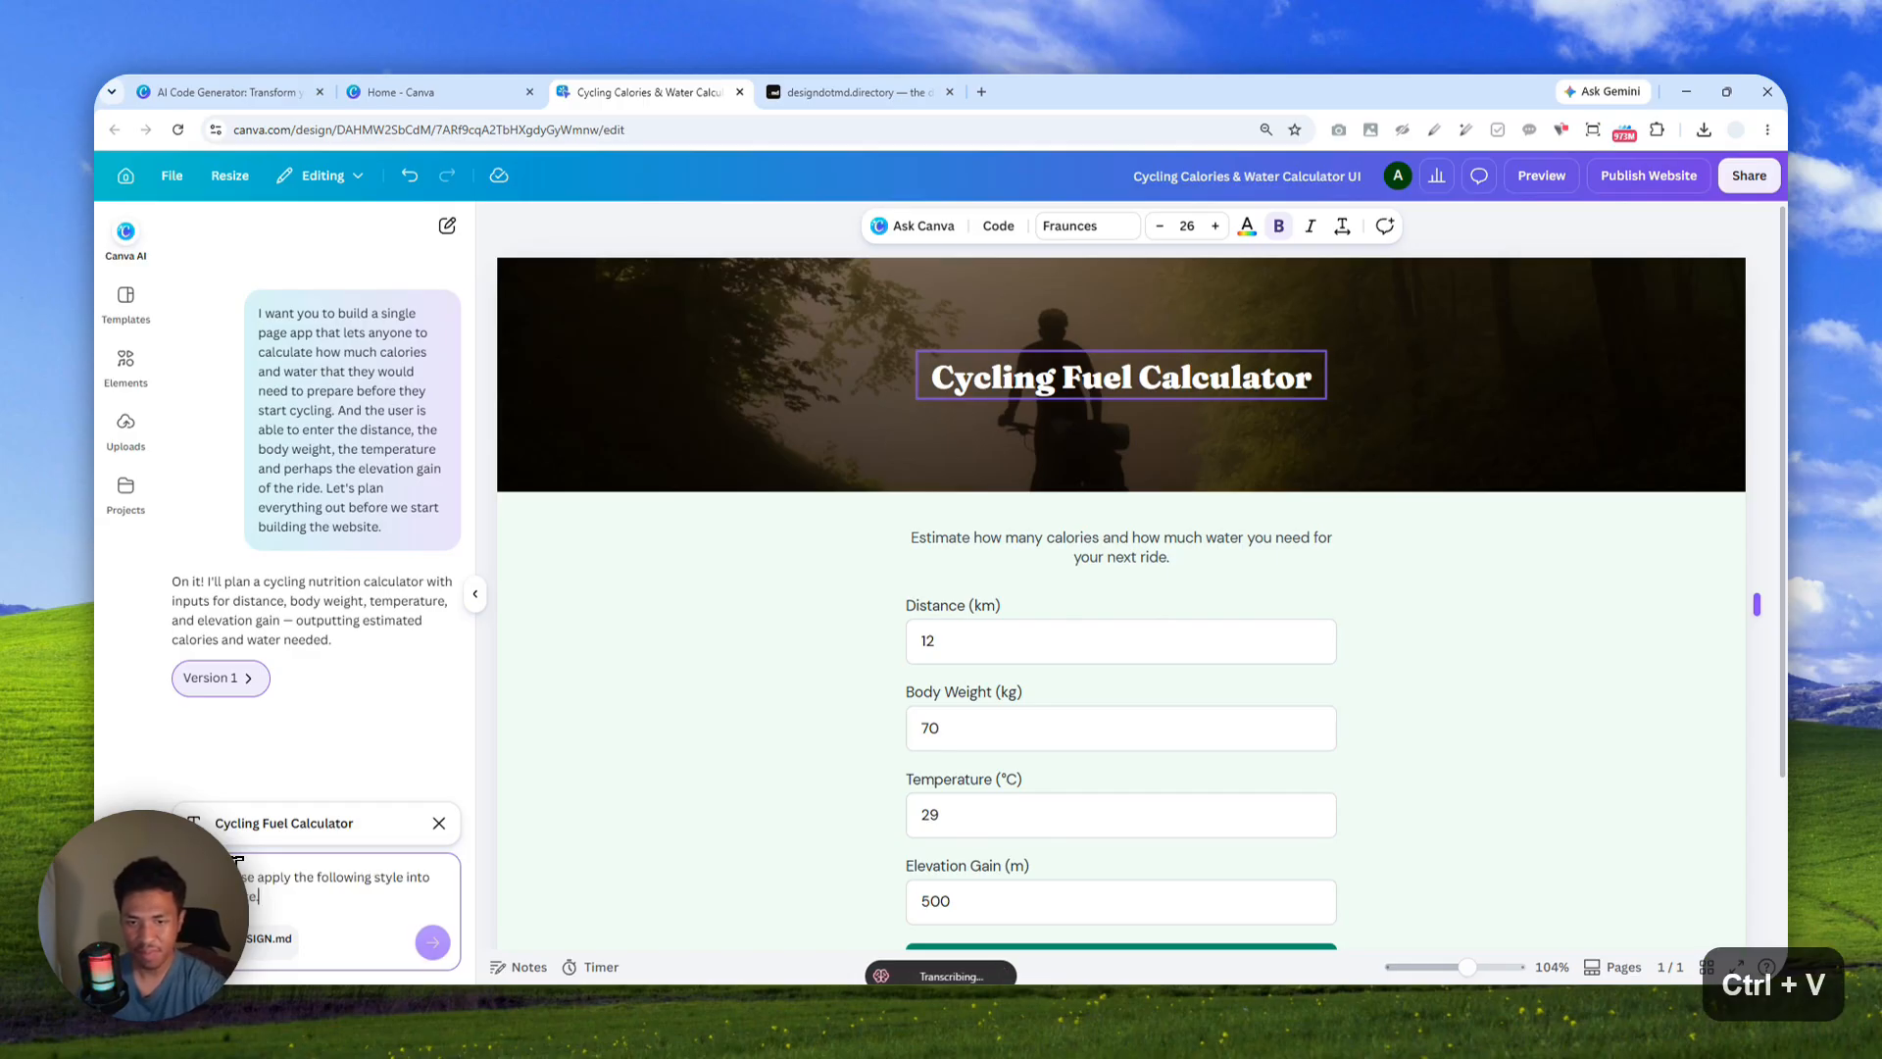
{"action": "left_click", "coordinate": [432, 943]}
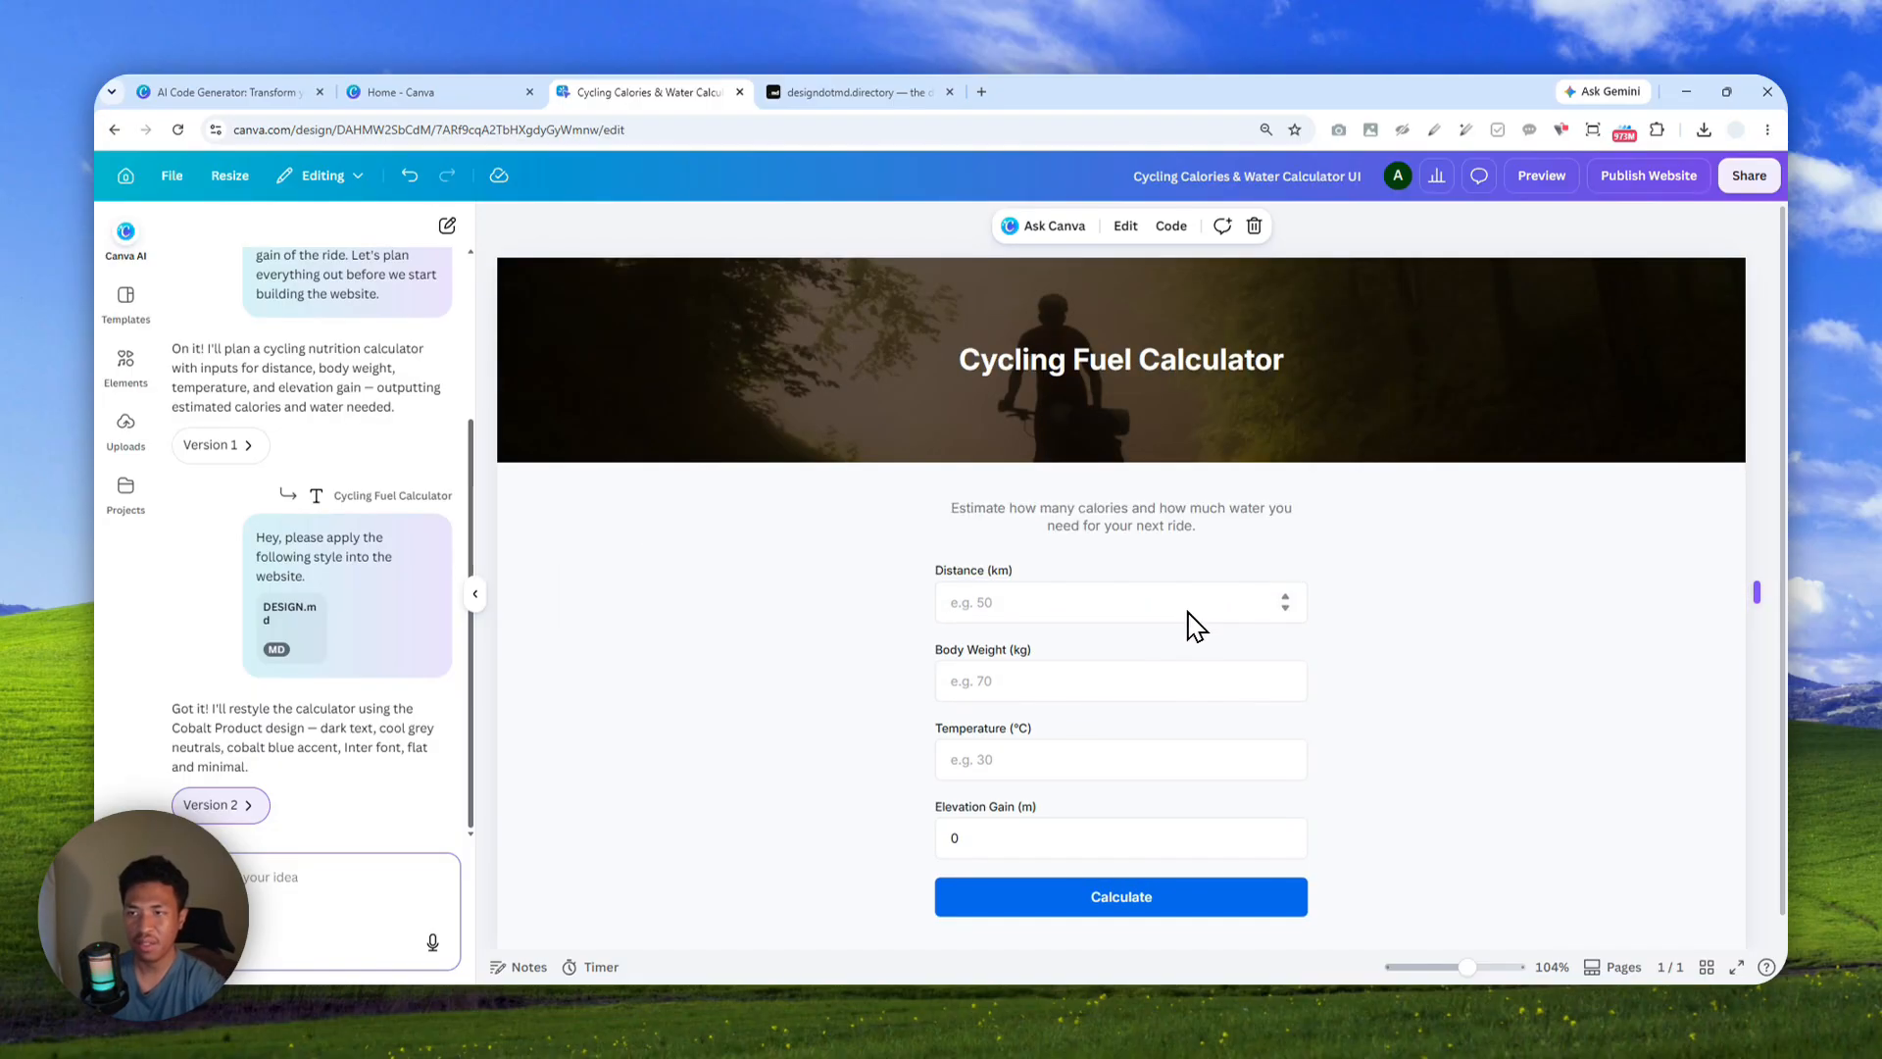
Submit the prompt "Please create a section at the bottom that guides the user about how to use the app." and review the page
{"action": "scroll", "coordinate": [1124, 602], "scroll_direction": "down", "scroll_amount": 1}
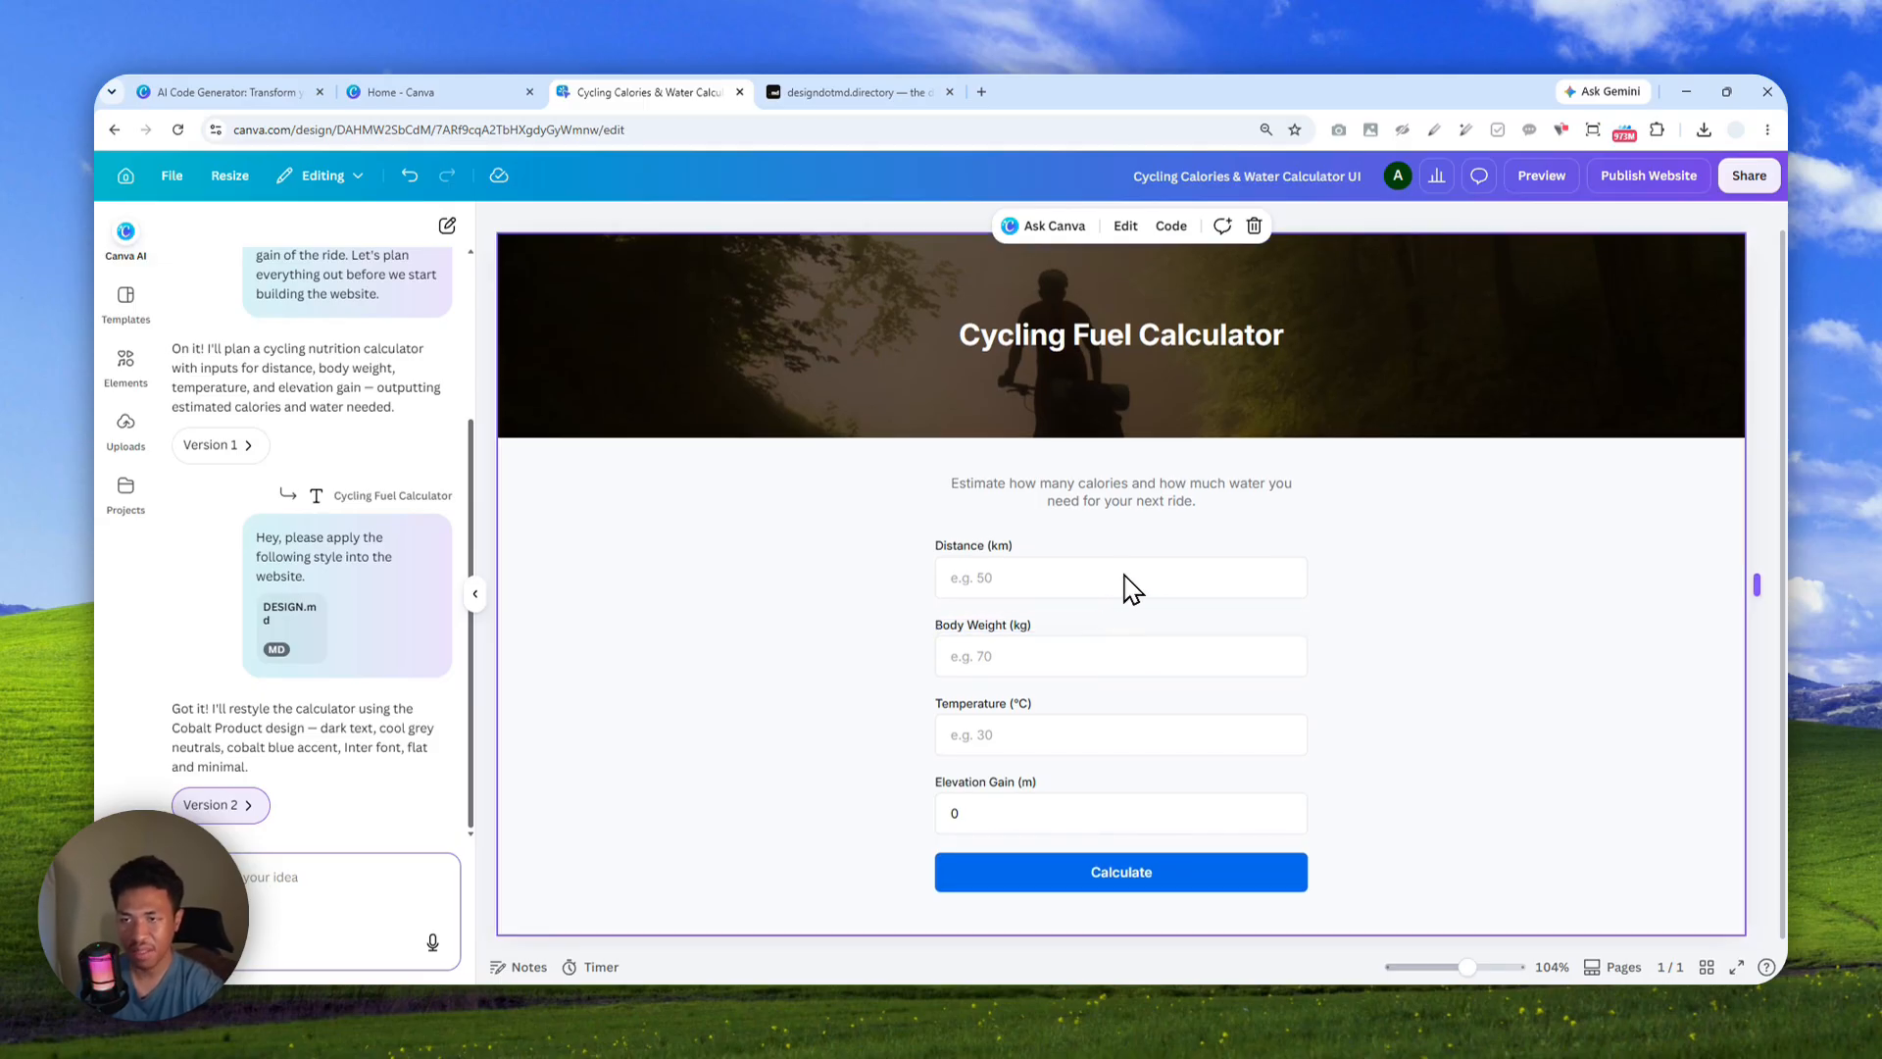
{"action": "scroll", "coordinate": [897, 554], "scroll_direction": "up", "scroll_amount": 1}
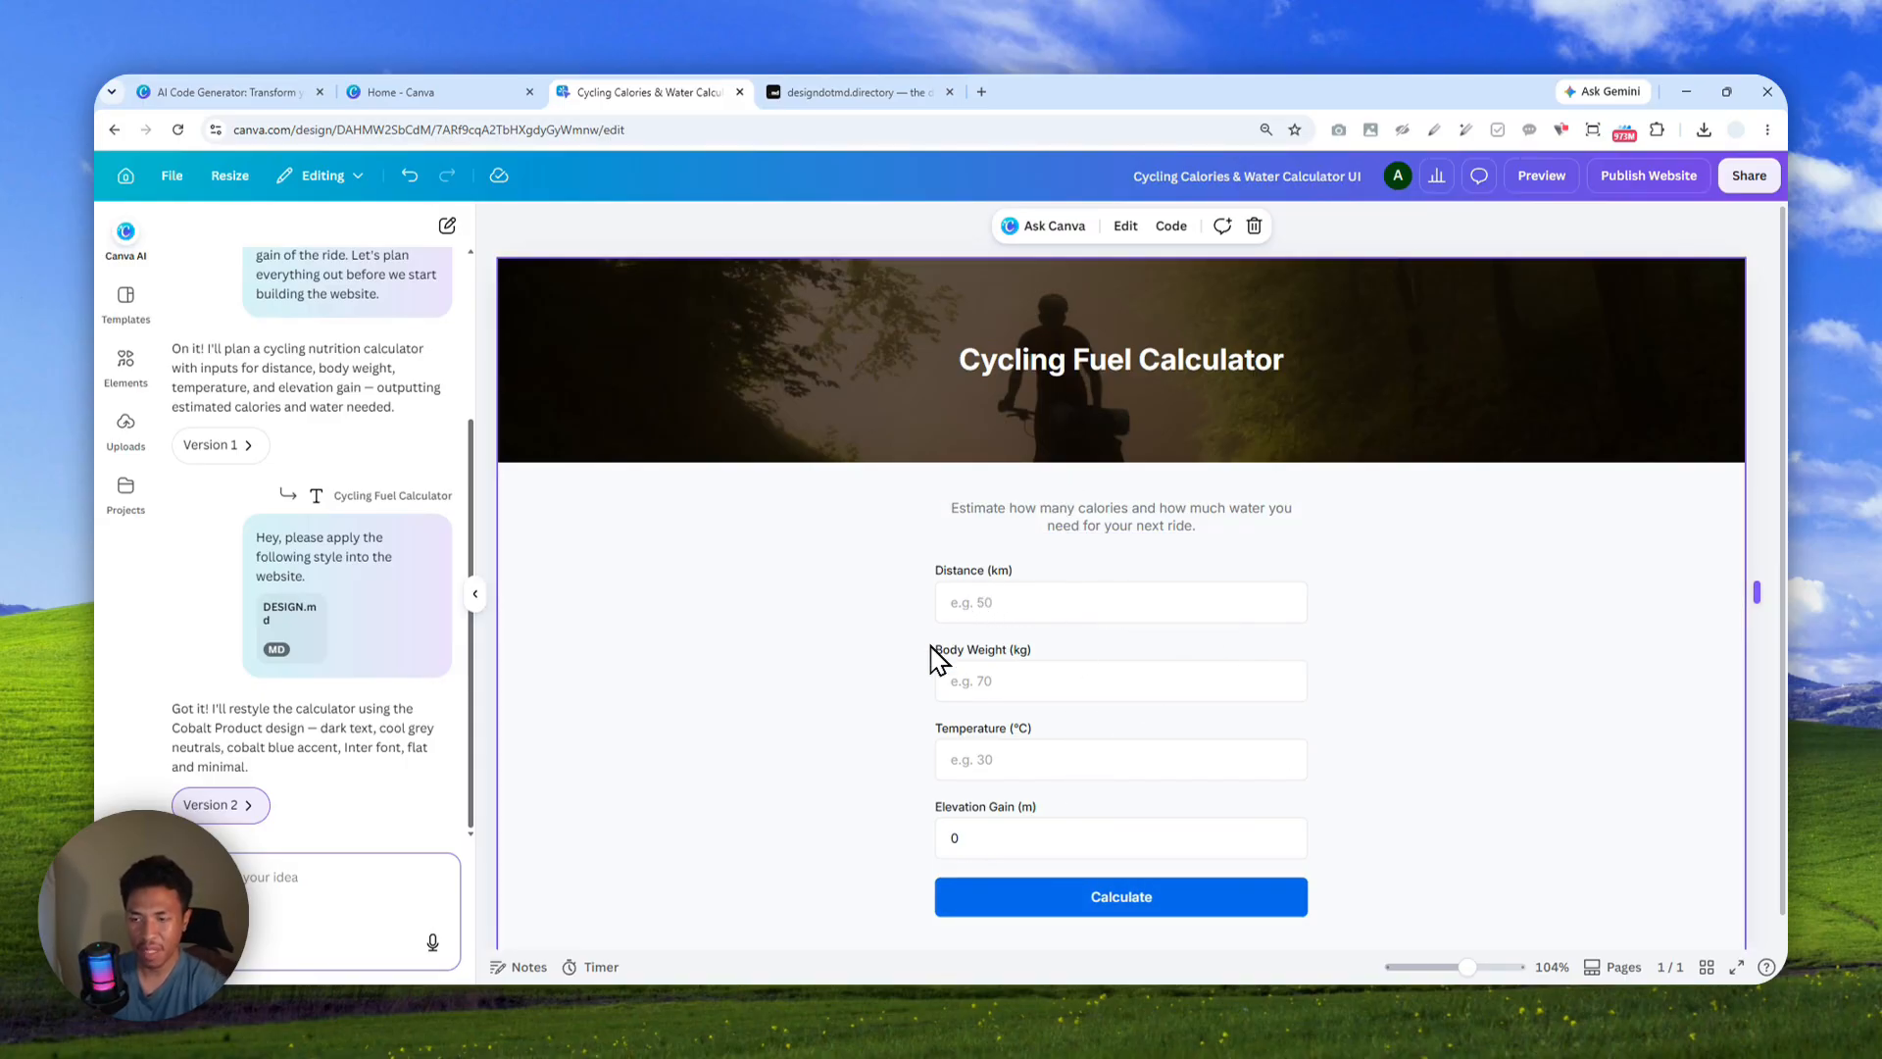
{"action": "scroll", "coordinate": [917, 656], "scroll_direction": "down", "scroll_amount": 1}
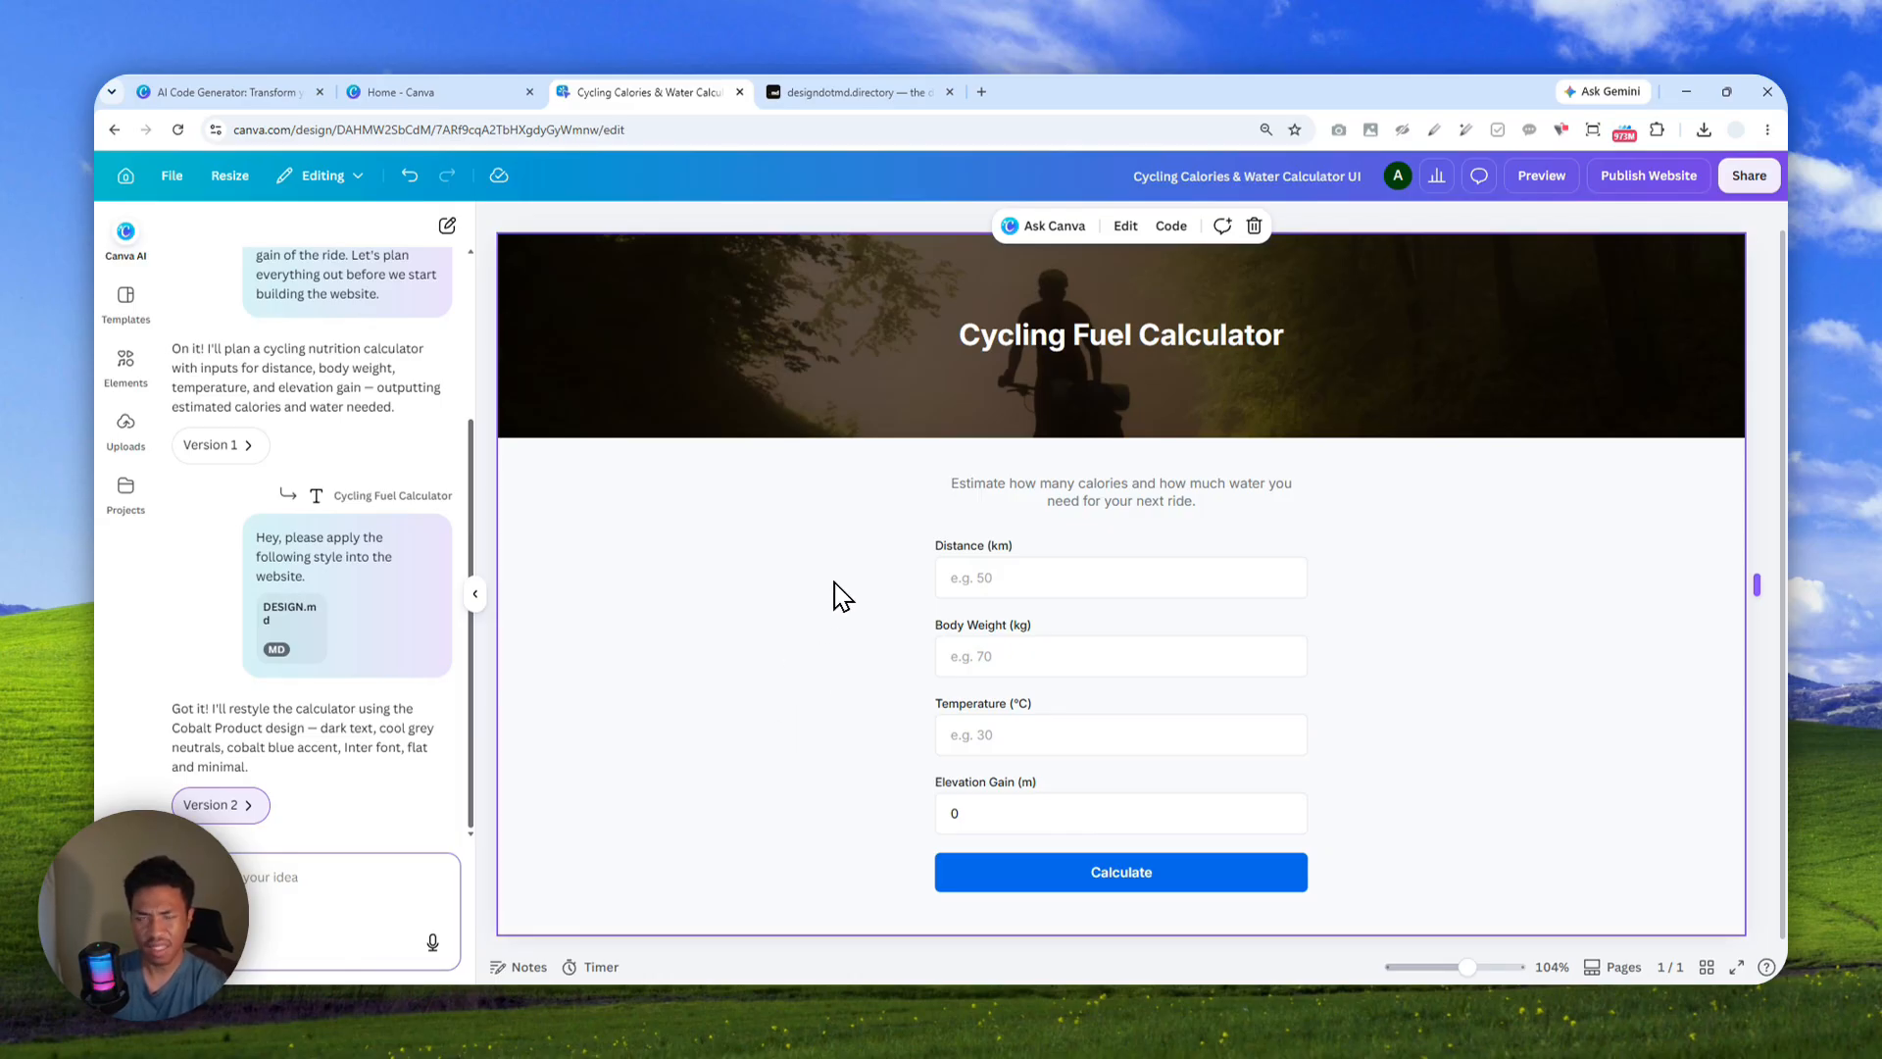
{"action": "left_click", "coordinate": [243, 870]}
{"action": "key", "text": "ctrl+space"}
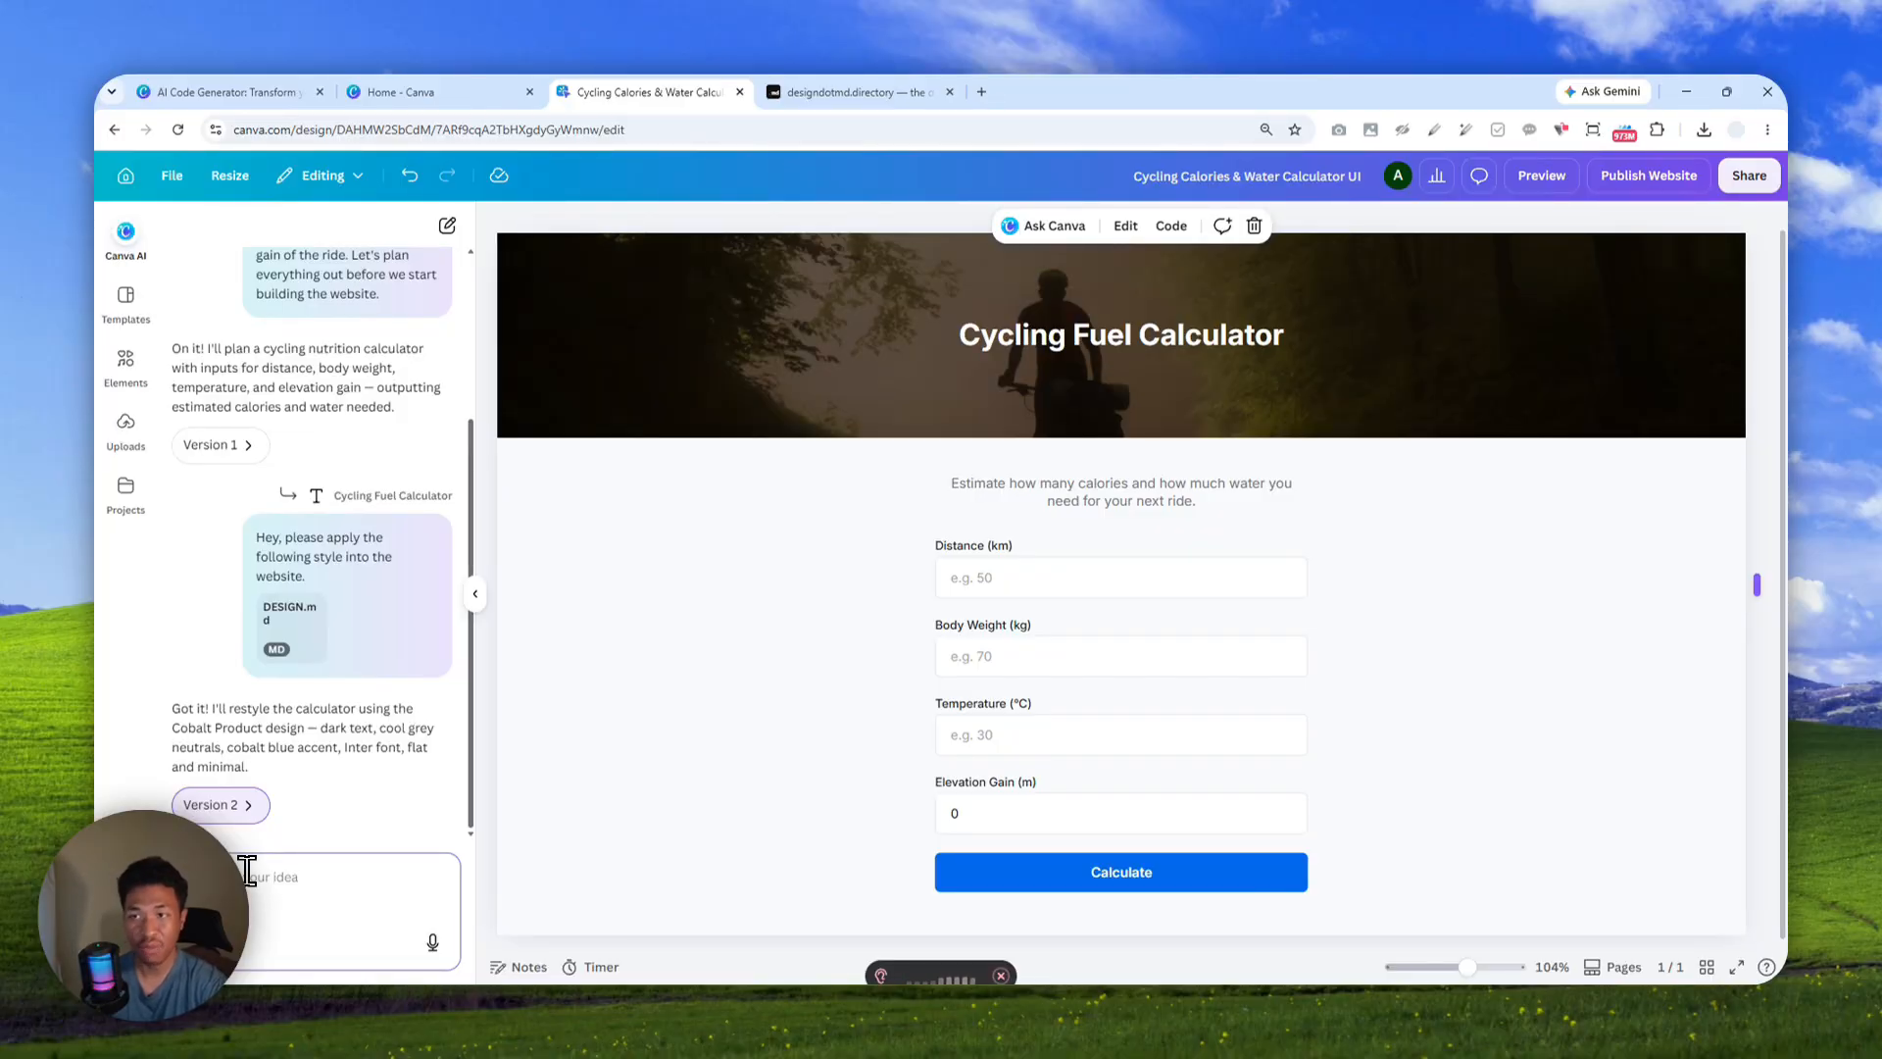
{"action": "type", "text": "Please create a section at the bottom that guides the user about how to use the app."}
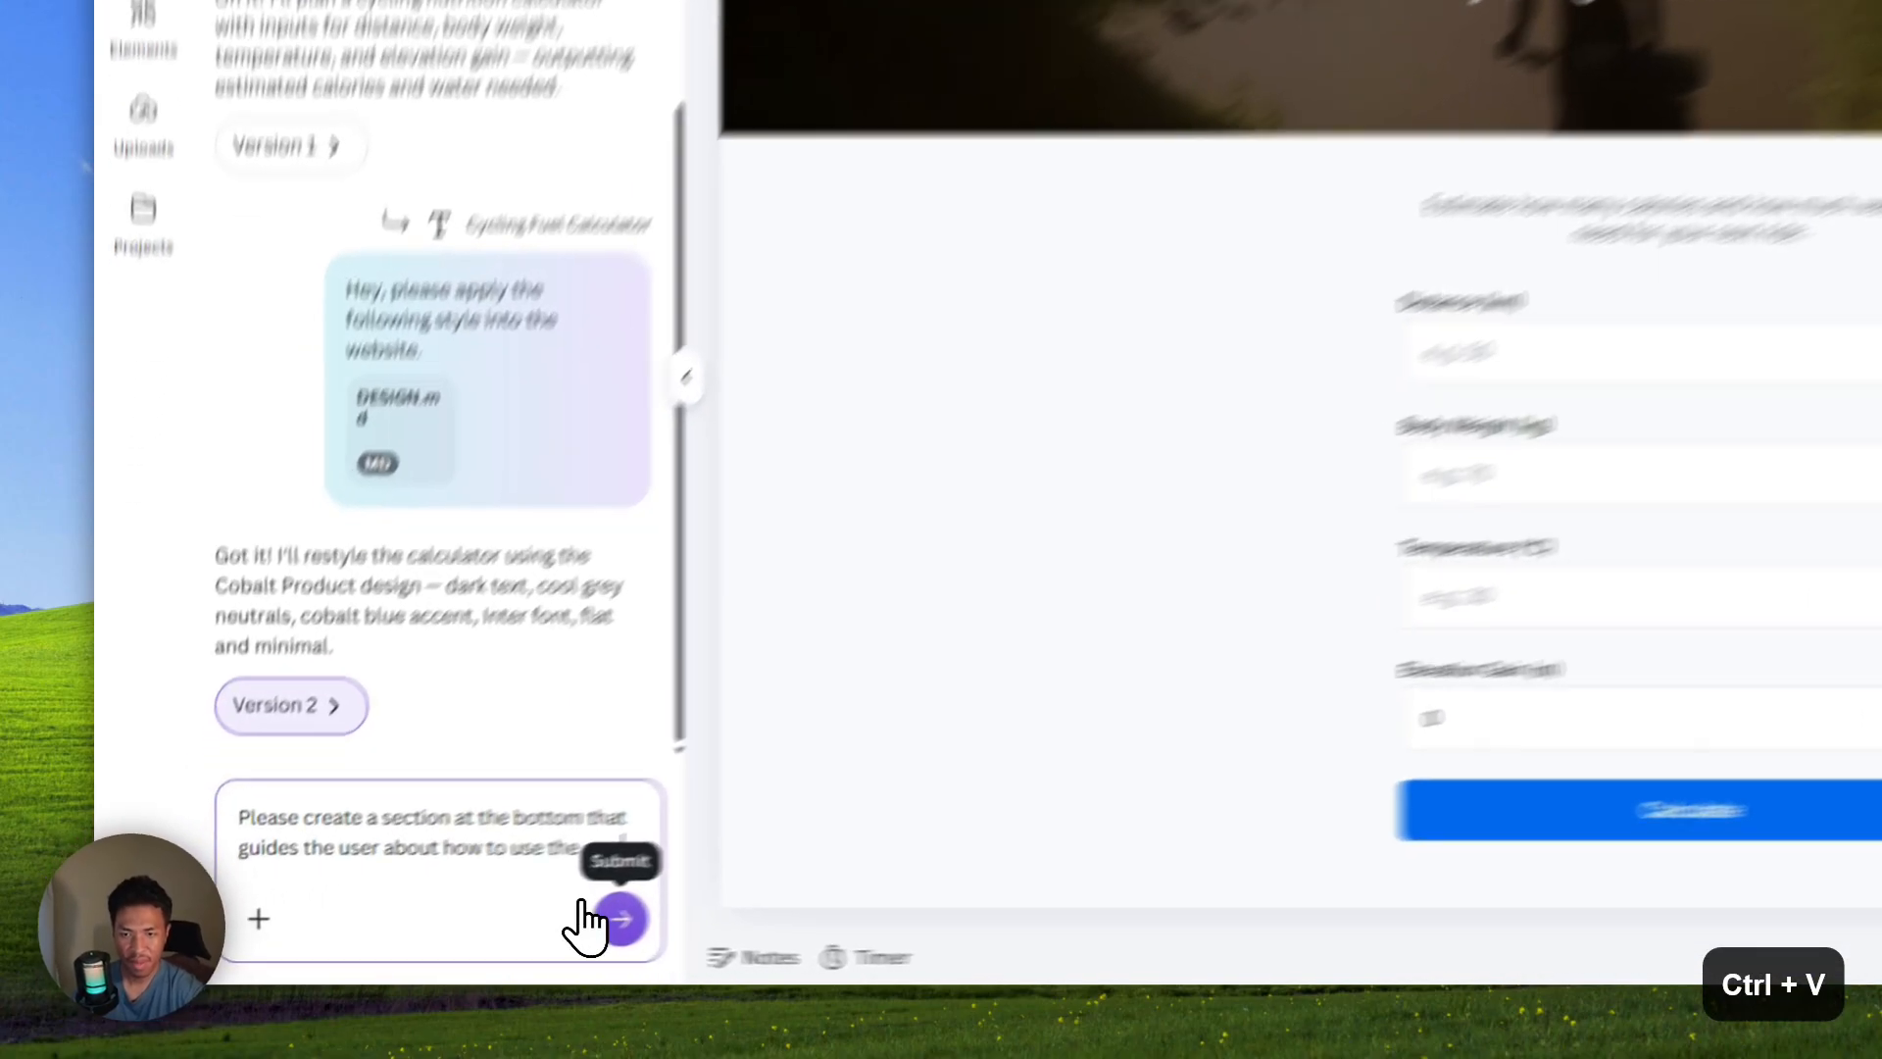
{"action": "left_click", "coordinate": [433, 941]}
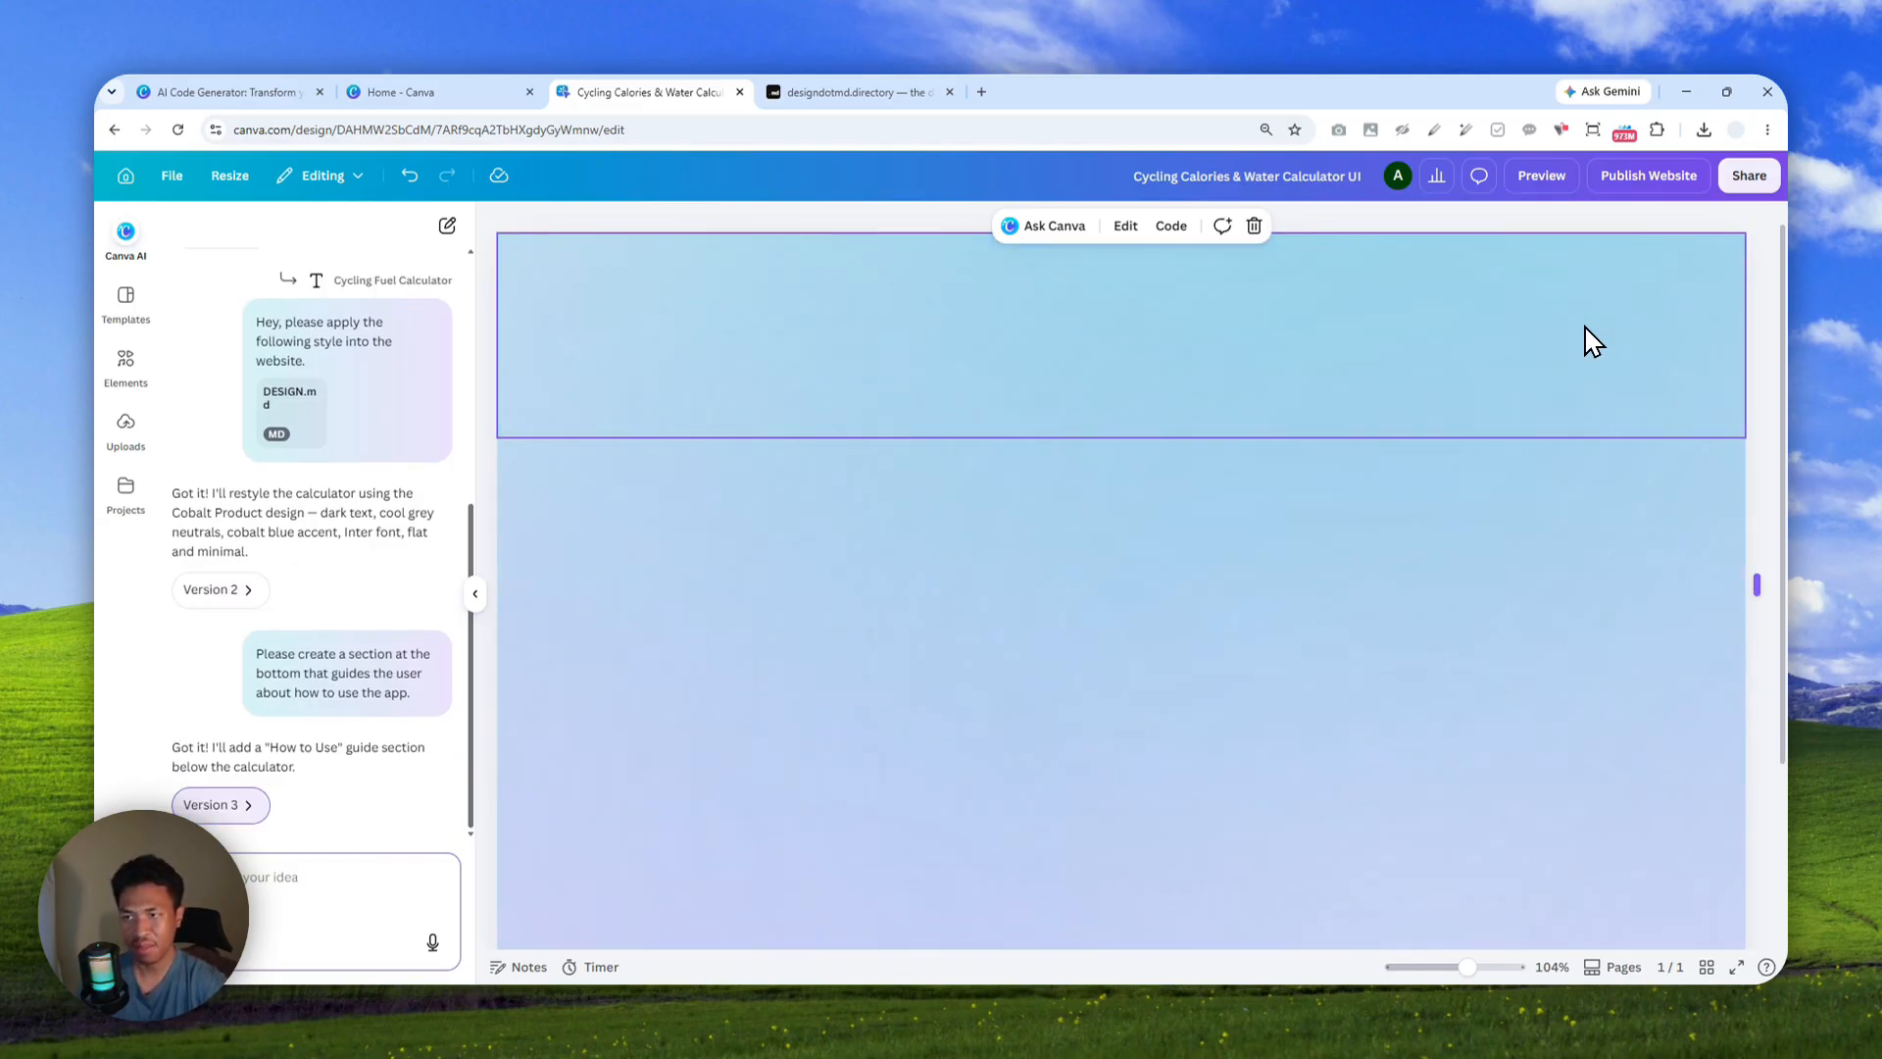
{"action": "scroll", "coordinate": [1568, 442], "scroll_direction": "down", "scroll_amount": 3}
{"action": "scroll", "coordinate": [1567, 534], "scroll_direction": "up", "scroll_amount": 3}
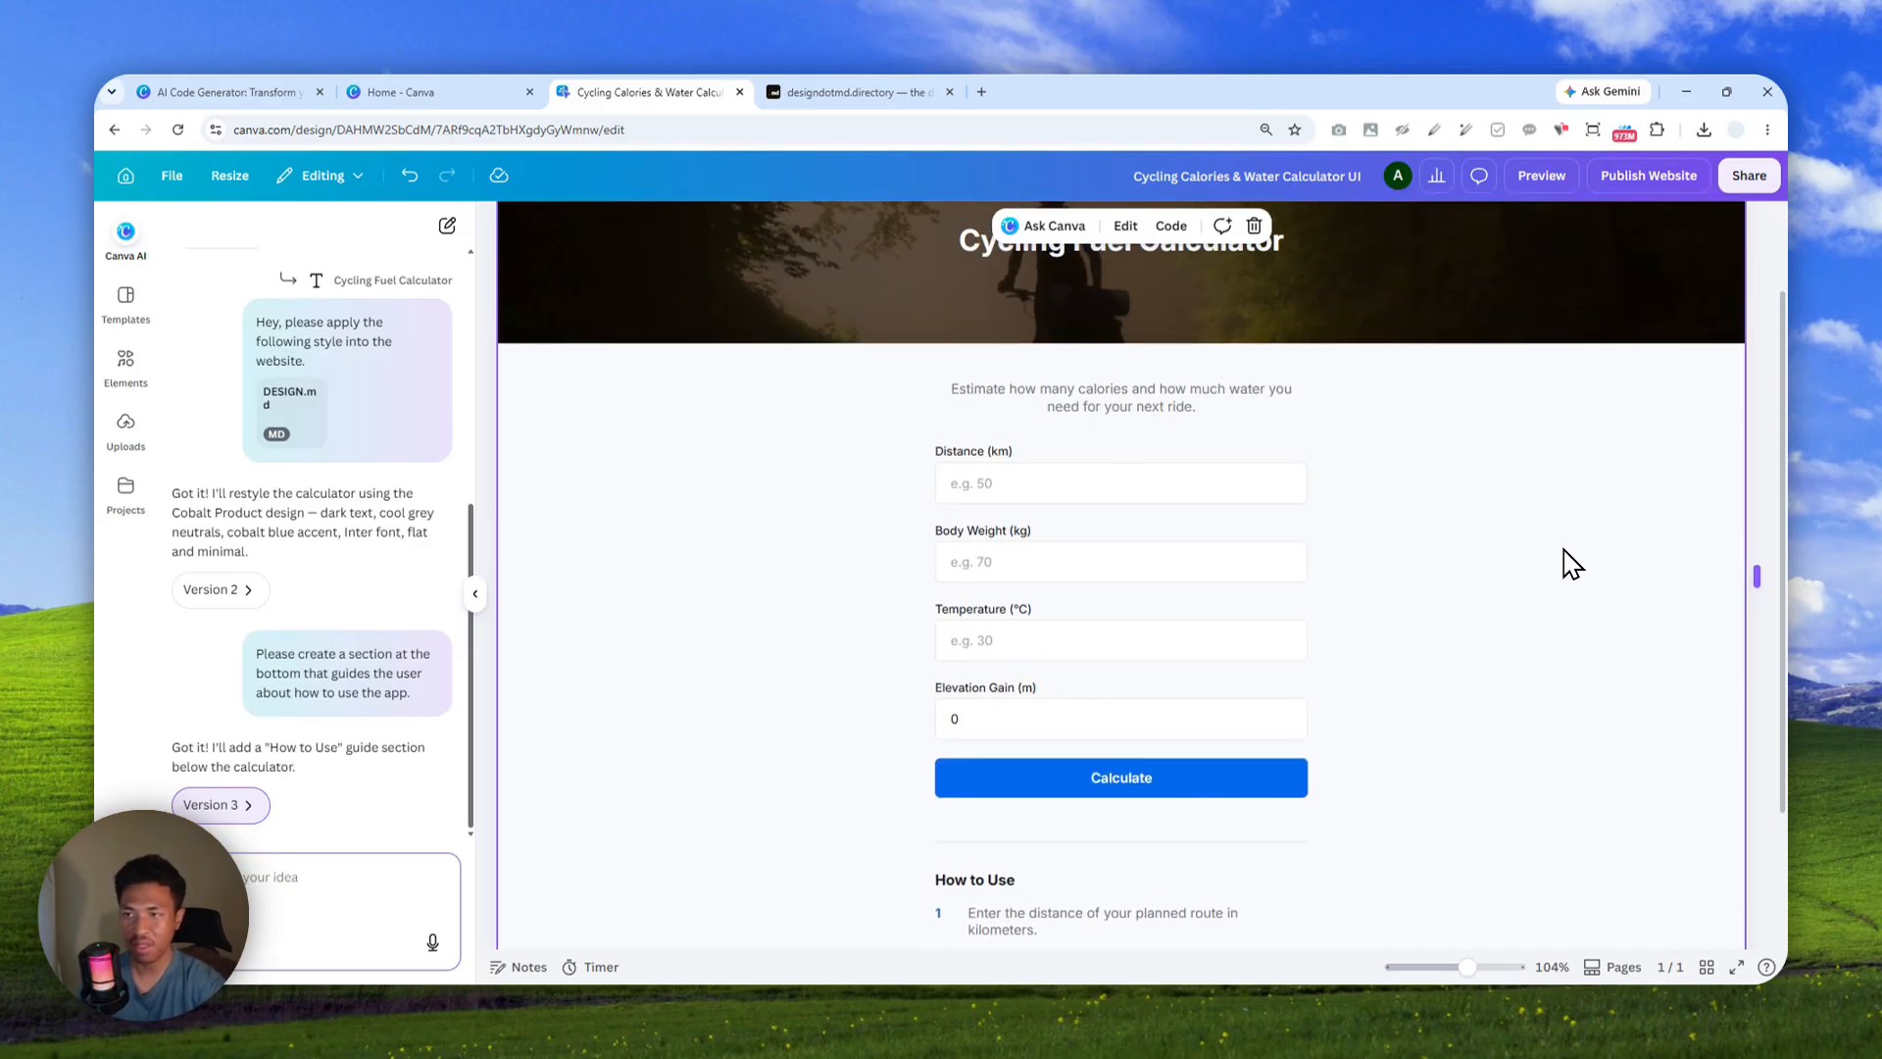
Review the How to Use section at the page's end and open the website's code for viewing
{"action": "scroll", "coordinate": [1383, 481], "scroll_direction": "down", "scroll_amount": 3}
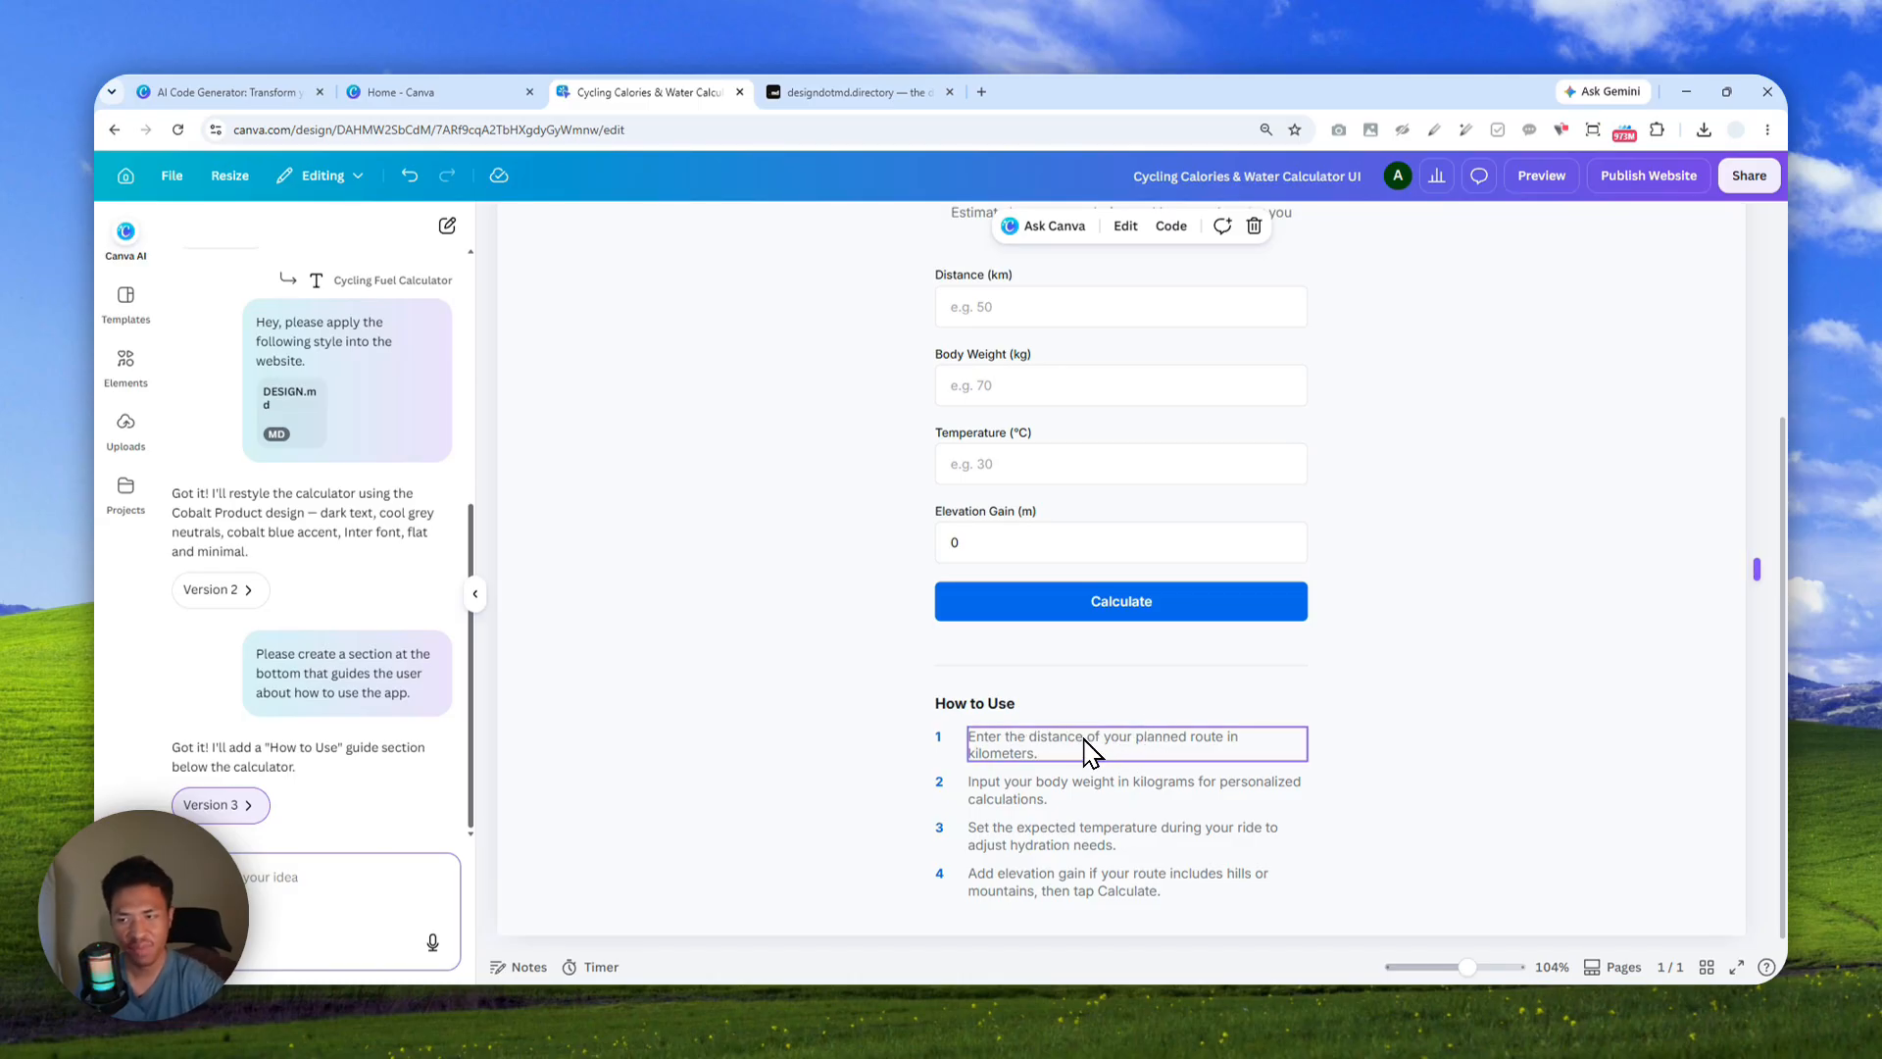
{"action": "scroll", "coordinate": [1117, 721], "scroll_direction": "up", "scroll_amount": 3}
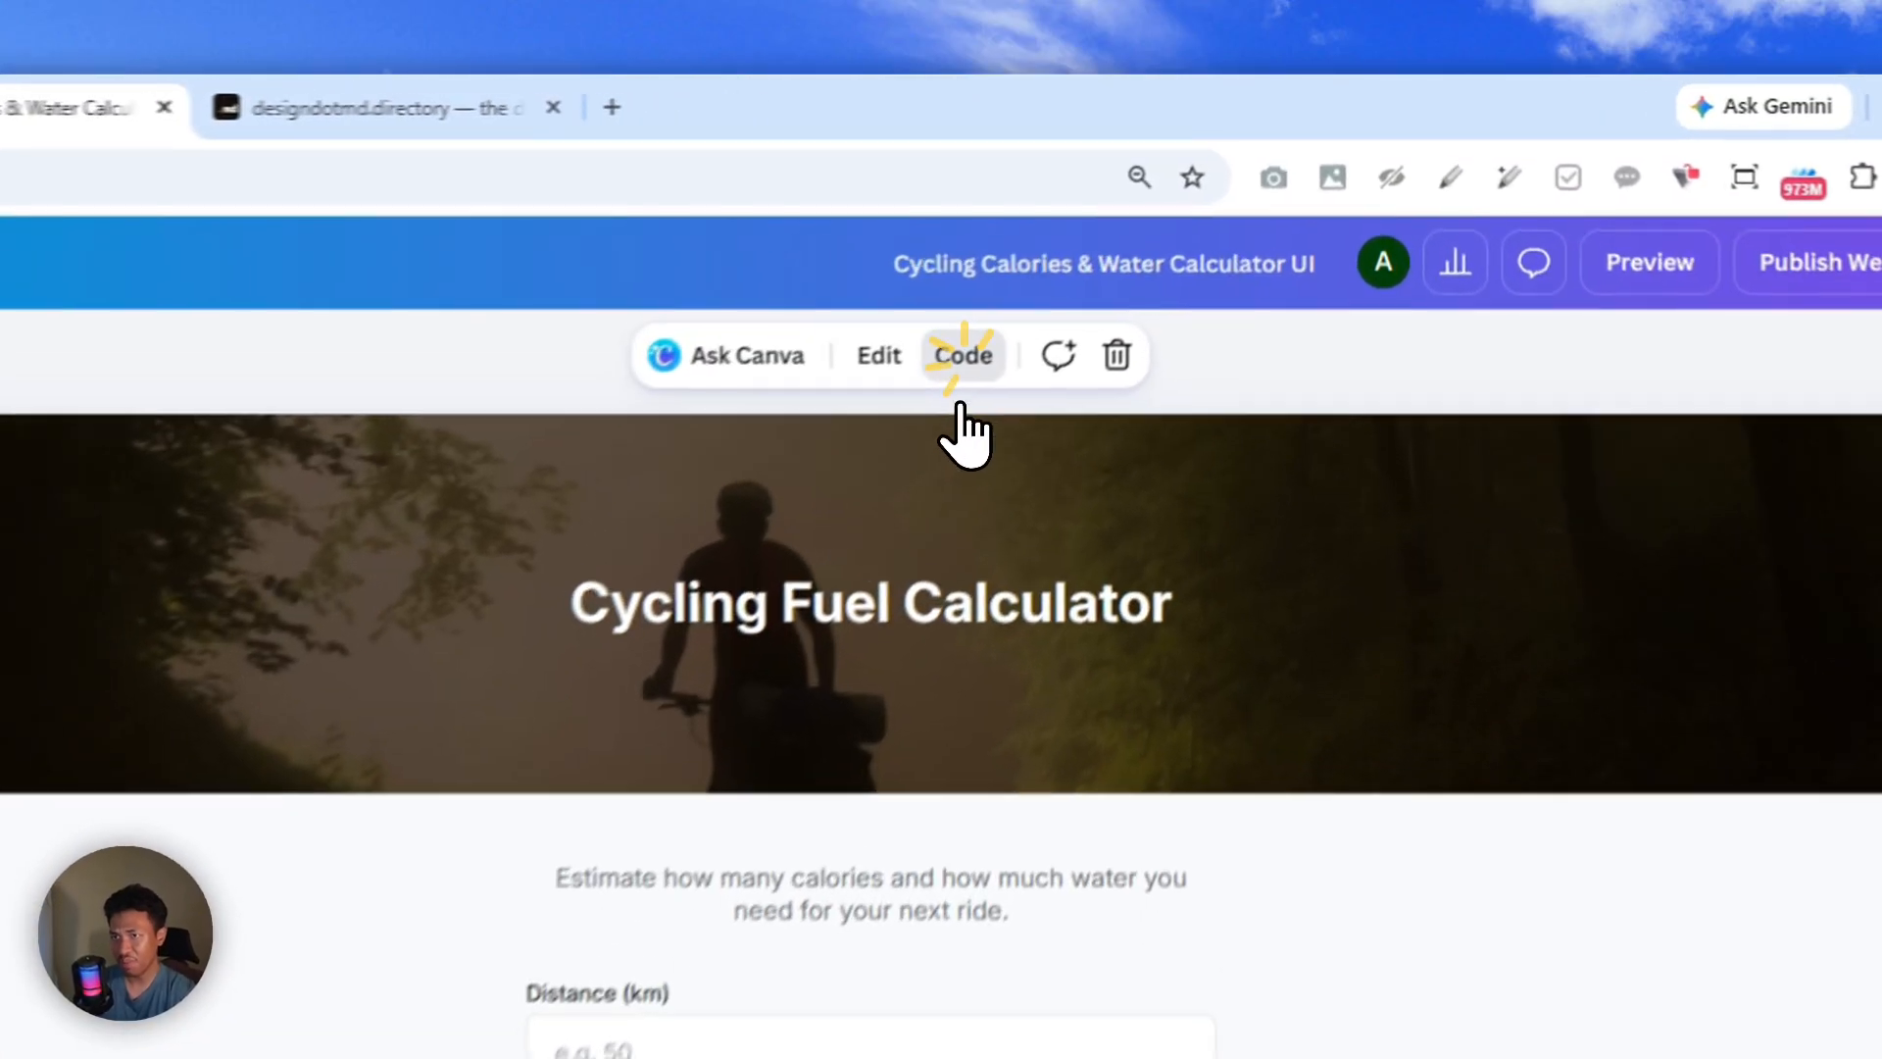
{"action": "left_click", "coordinate": [1170, 225]}
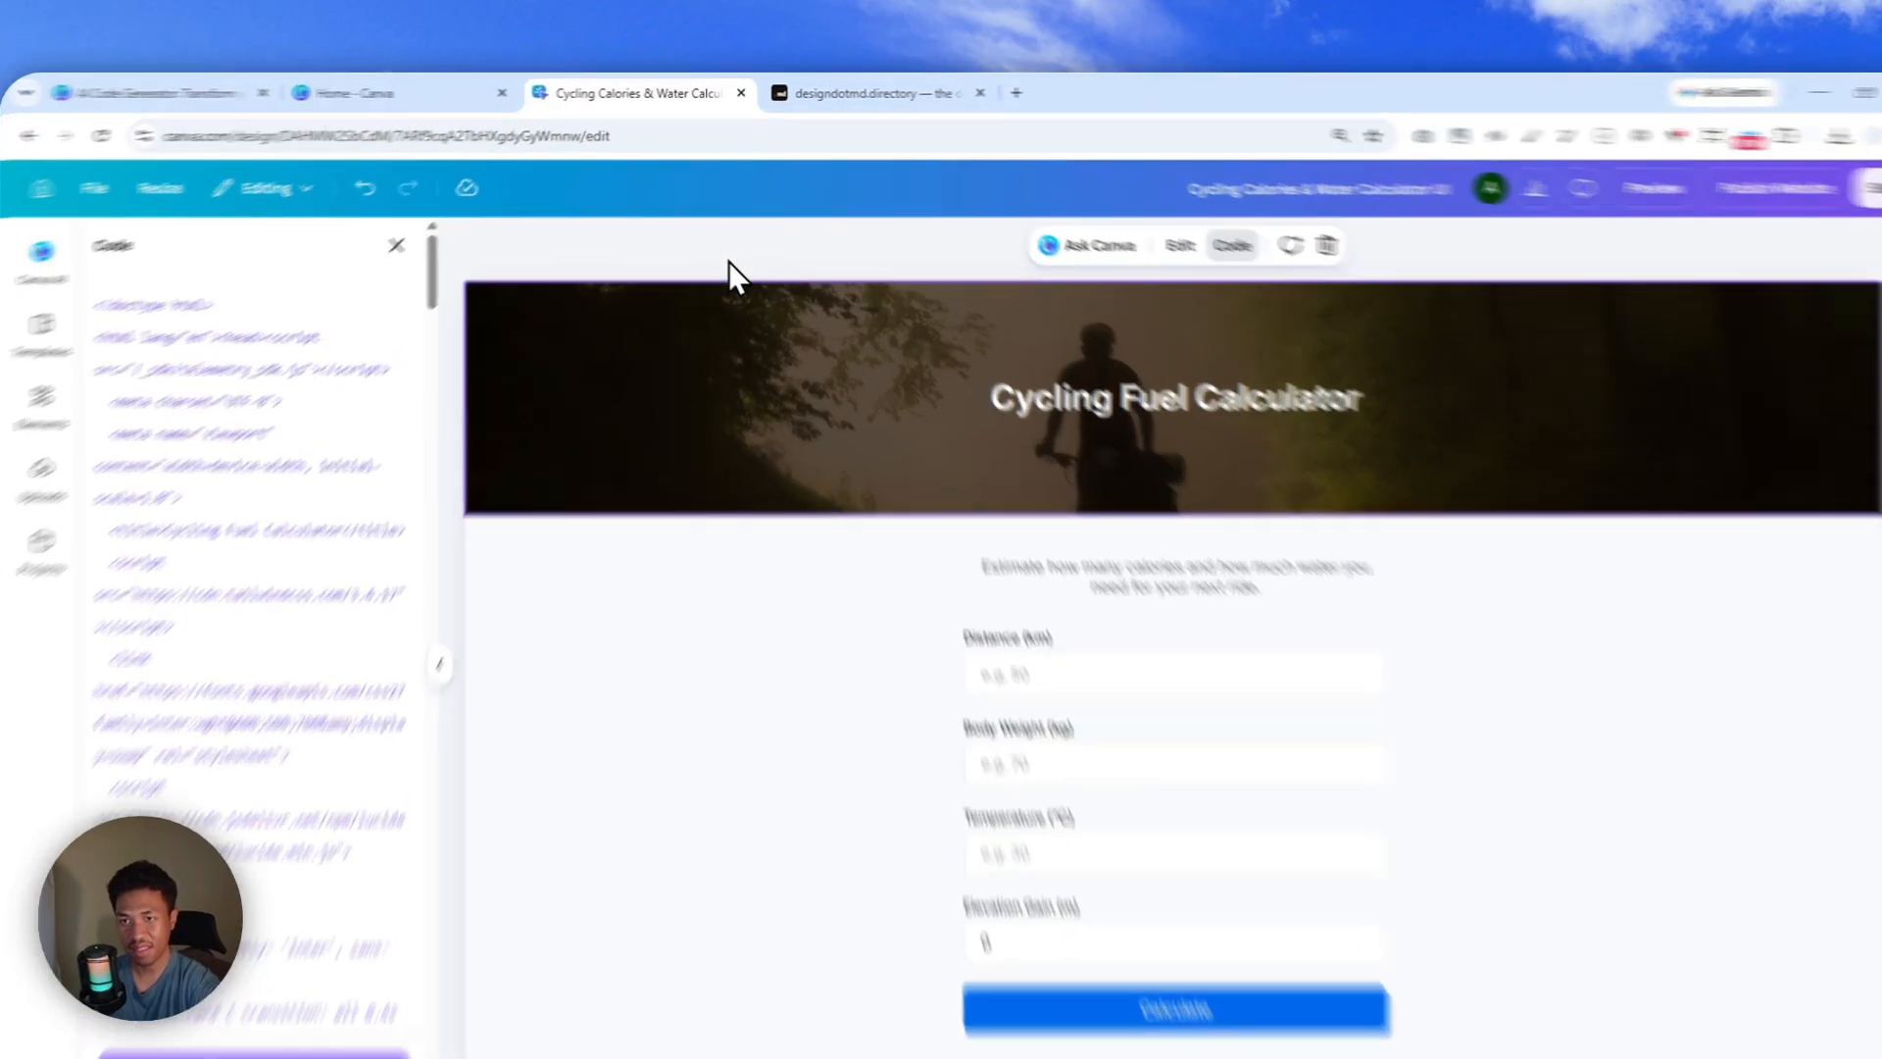
{"action": "left_click", "coordinate": [855, 374]}
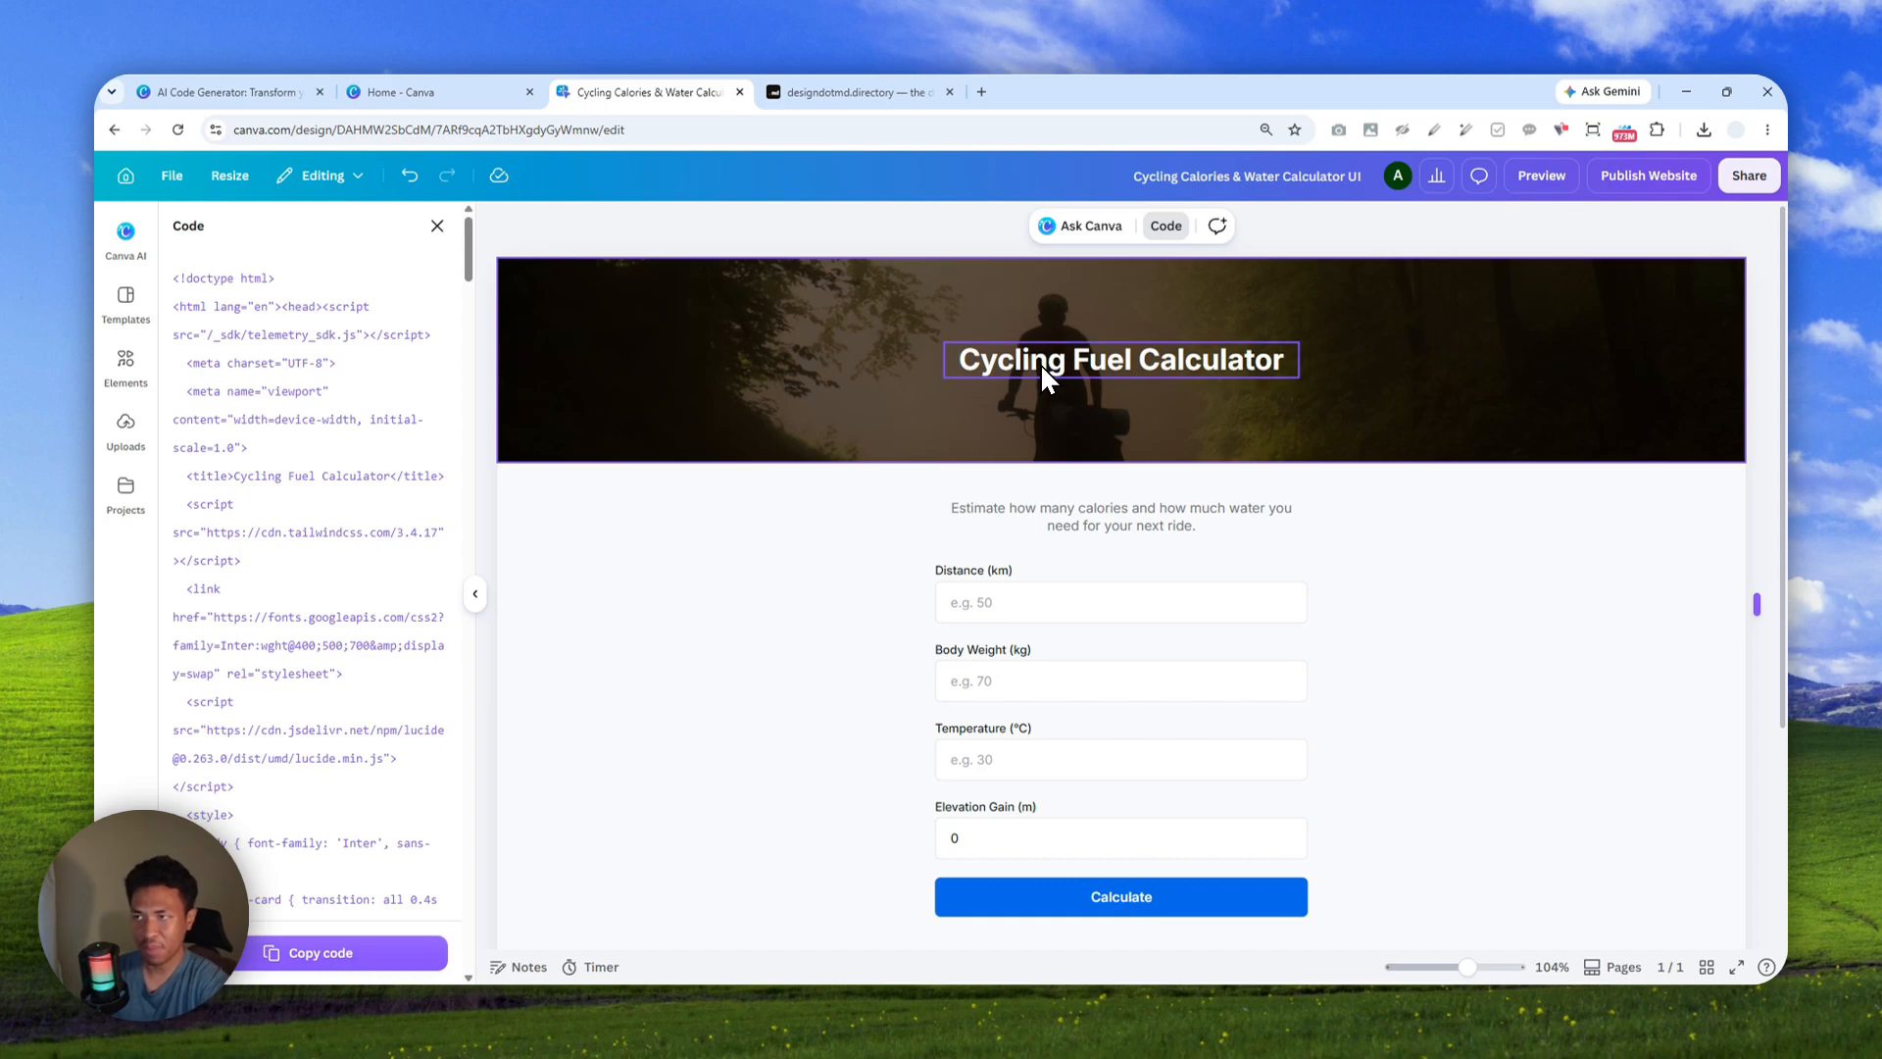
Open the website publishing options and set the site address to asapguidechannel under the my.canva.site domain
{"action": "left_click", "coordinate": [1667, 179]}
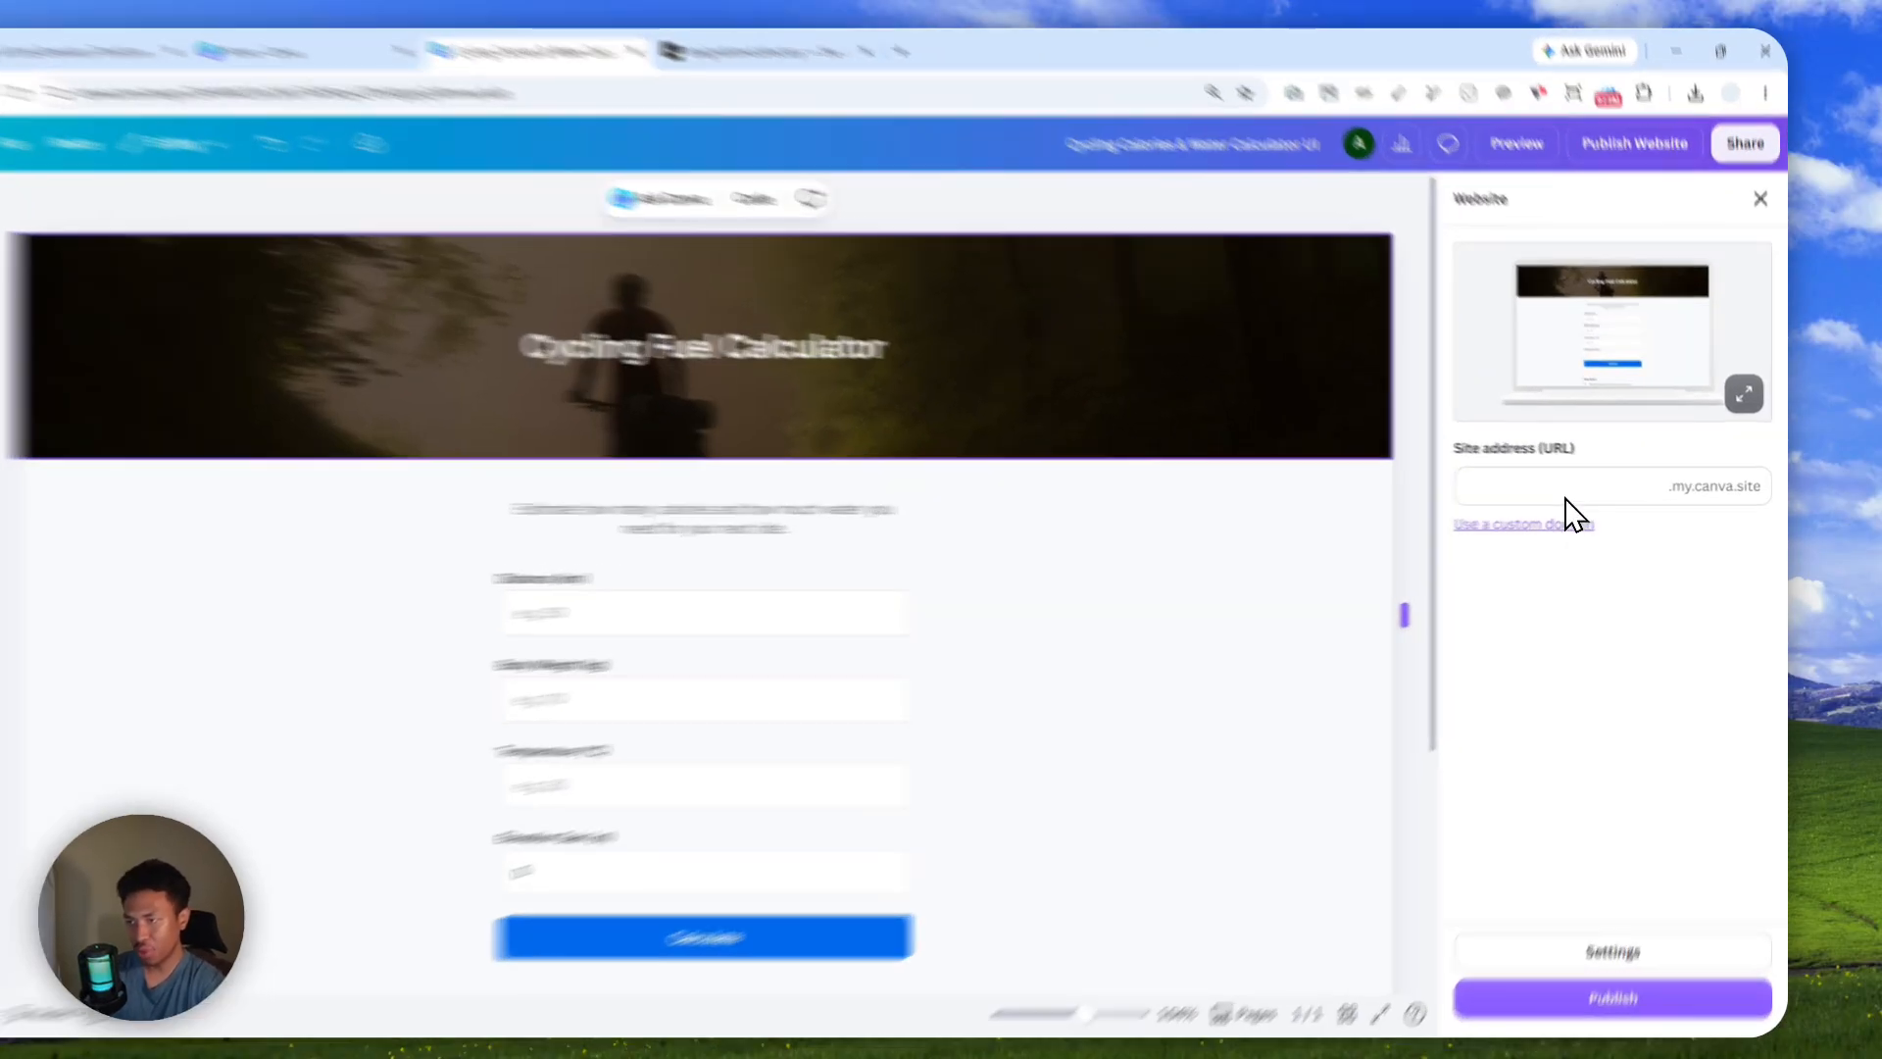
{"action": "left_click", "coordinate": [1581, 530]}
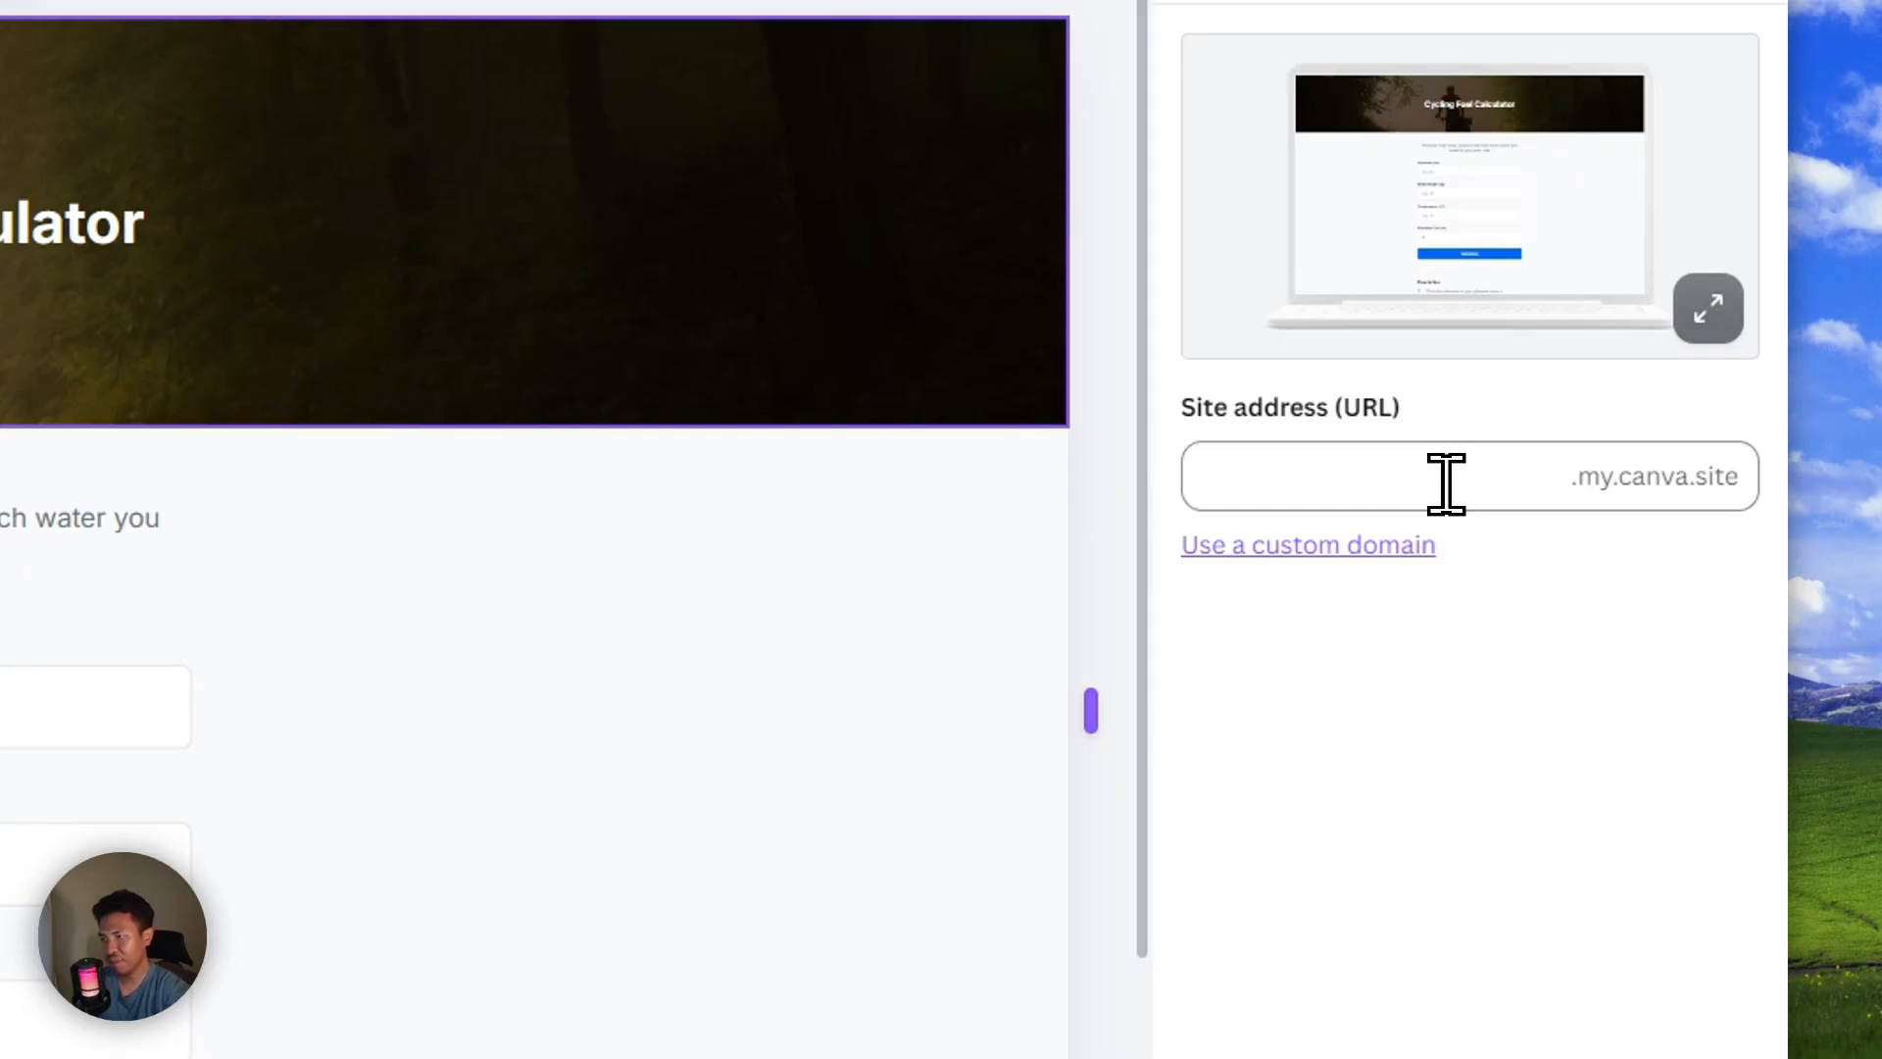
{"action": "left_click", "coordinate": [1480, 480]}
{"action": "left_click", "coordinate": [1491, 479]}
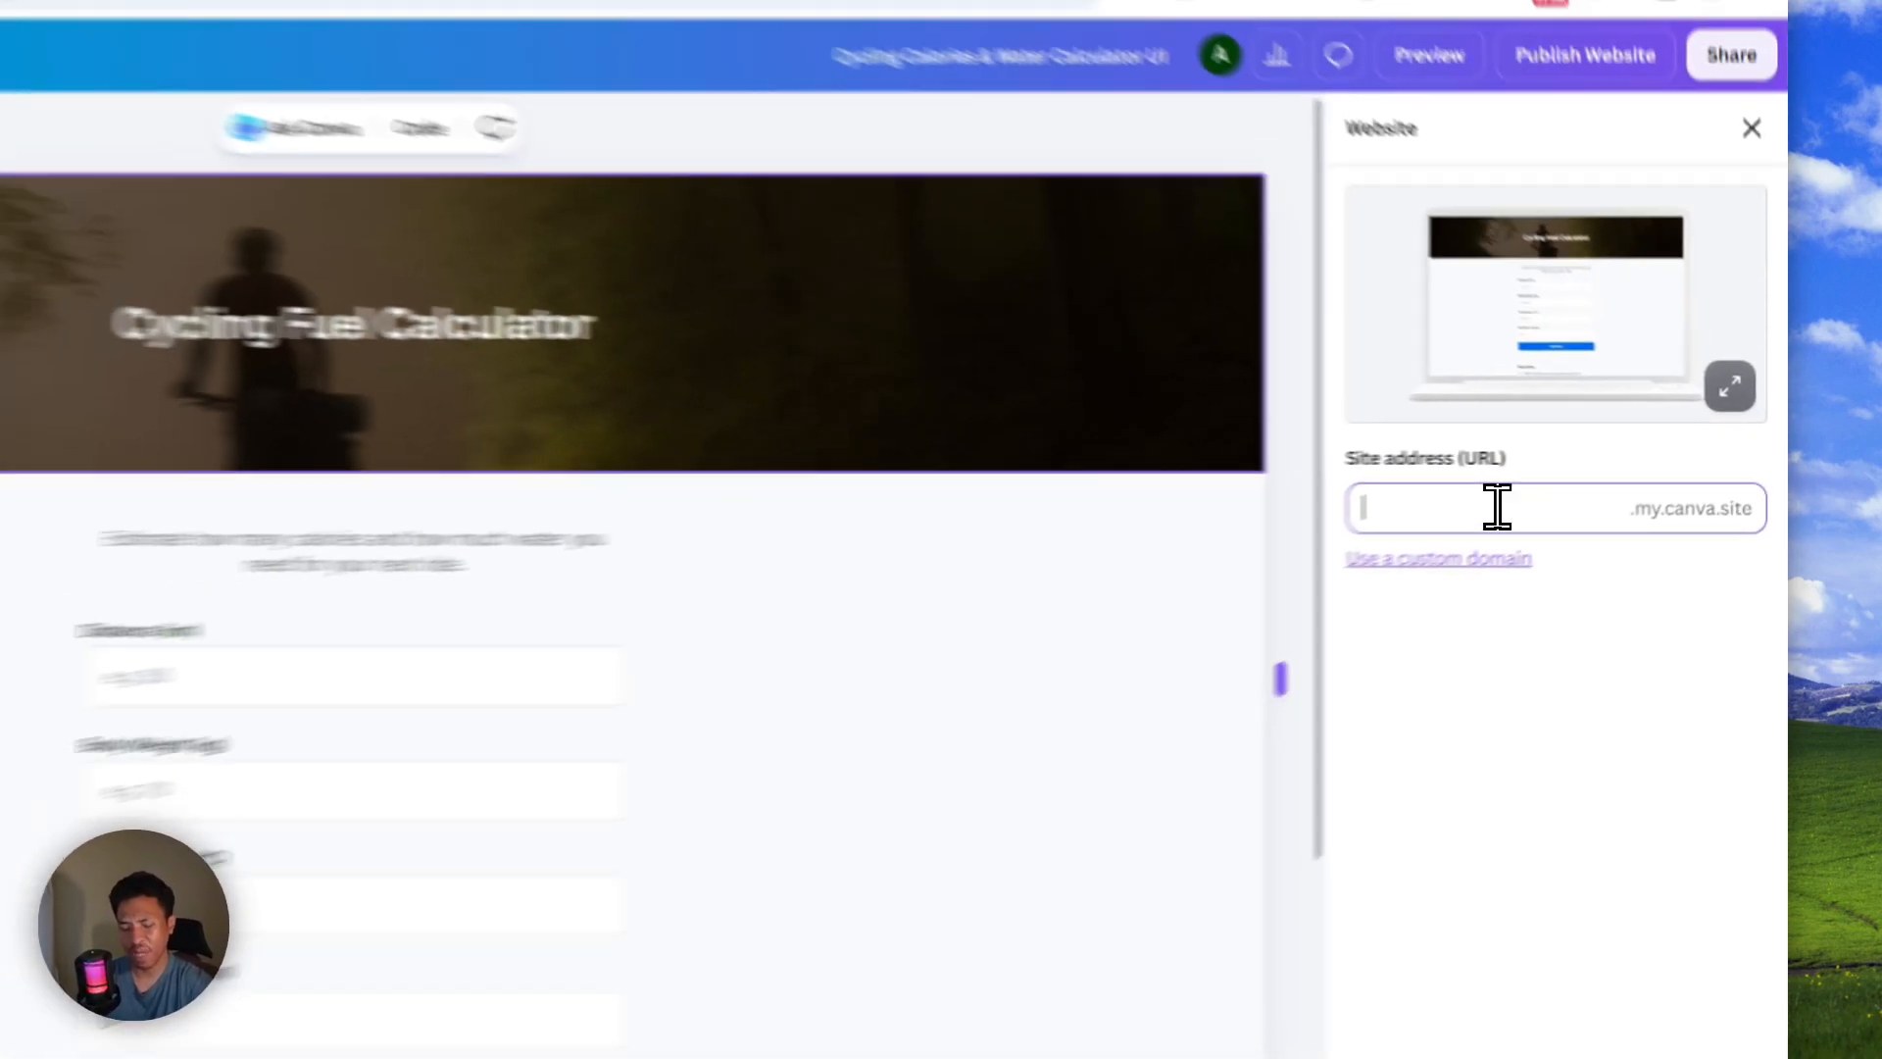
{"action": "type", "text": "asapguidechannel"}
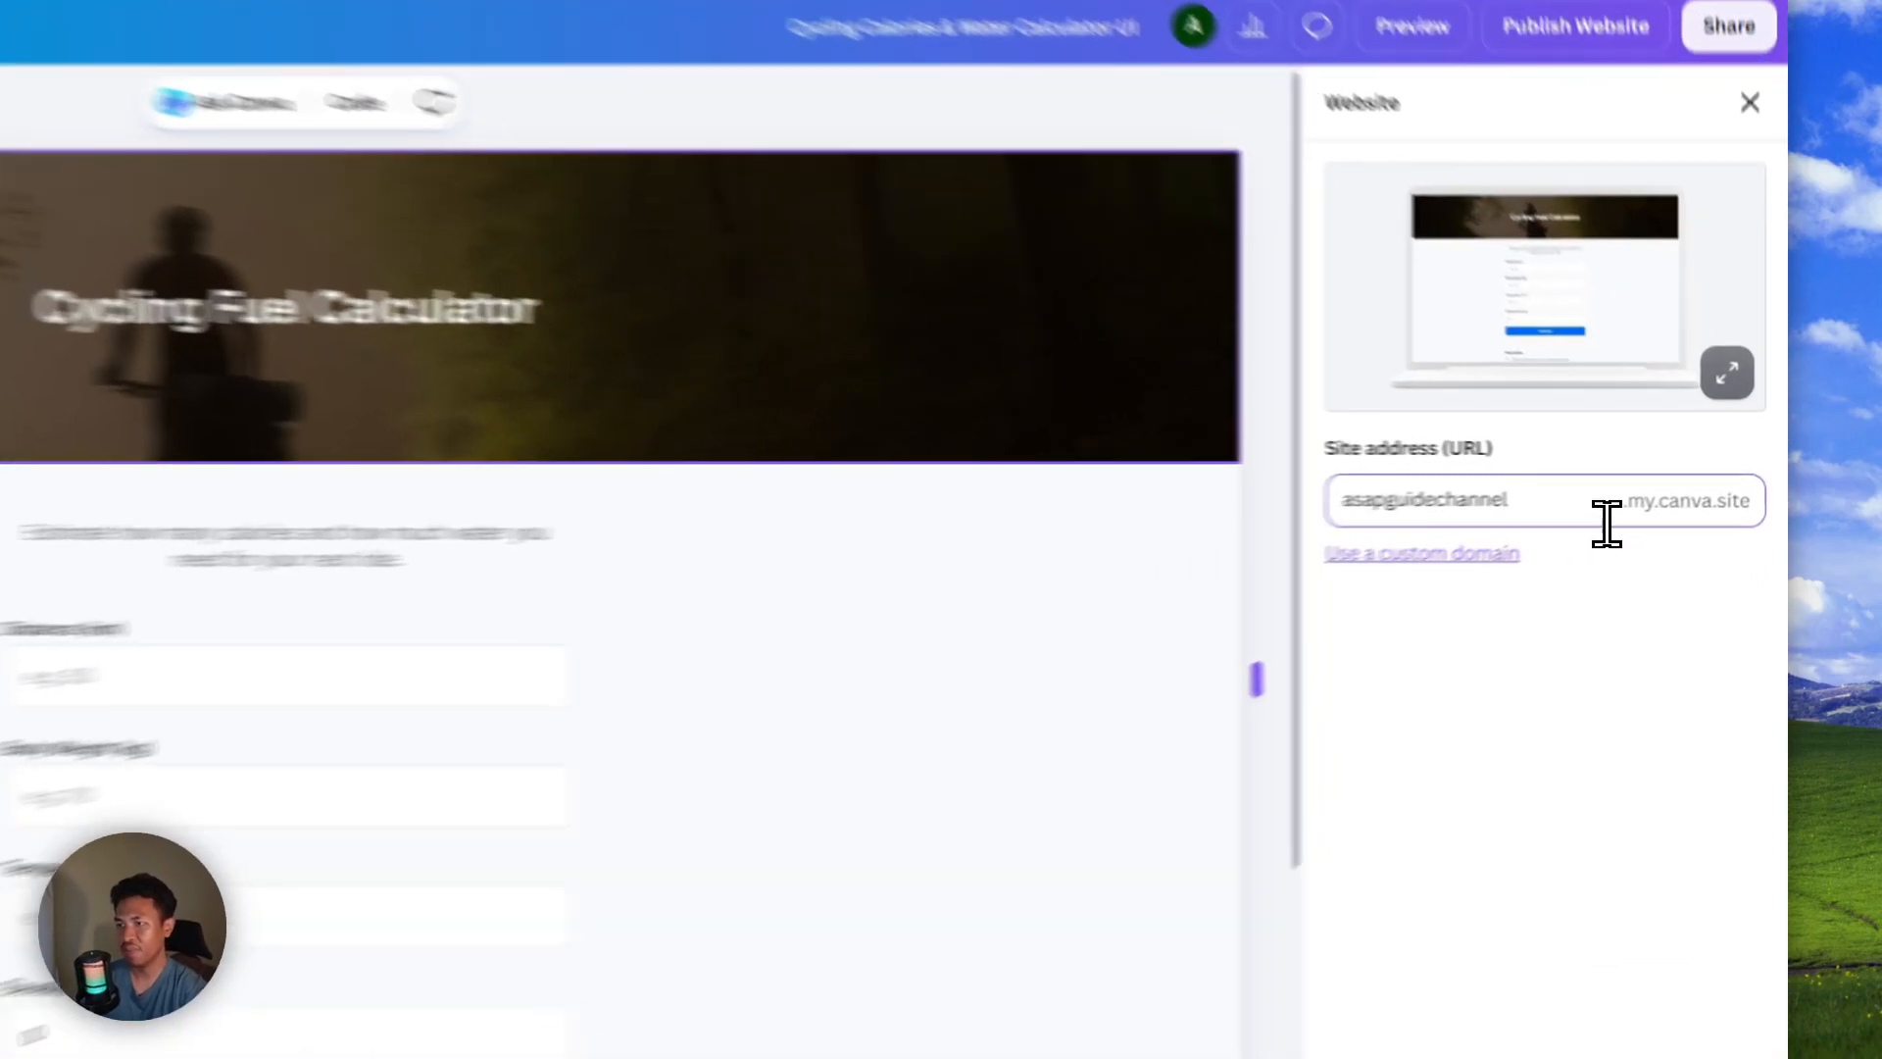
{"action": "left_click_drag", "start_coordinate": [1667, 488], "coordinate": [1468, 492]}
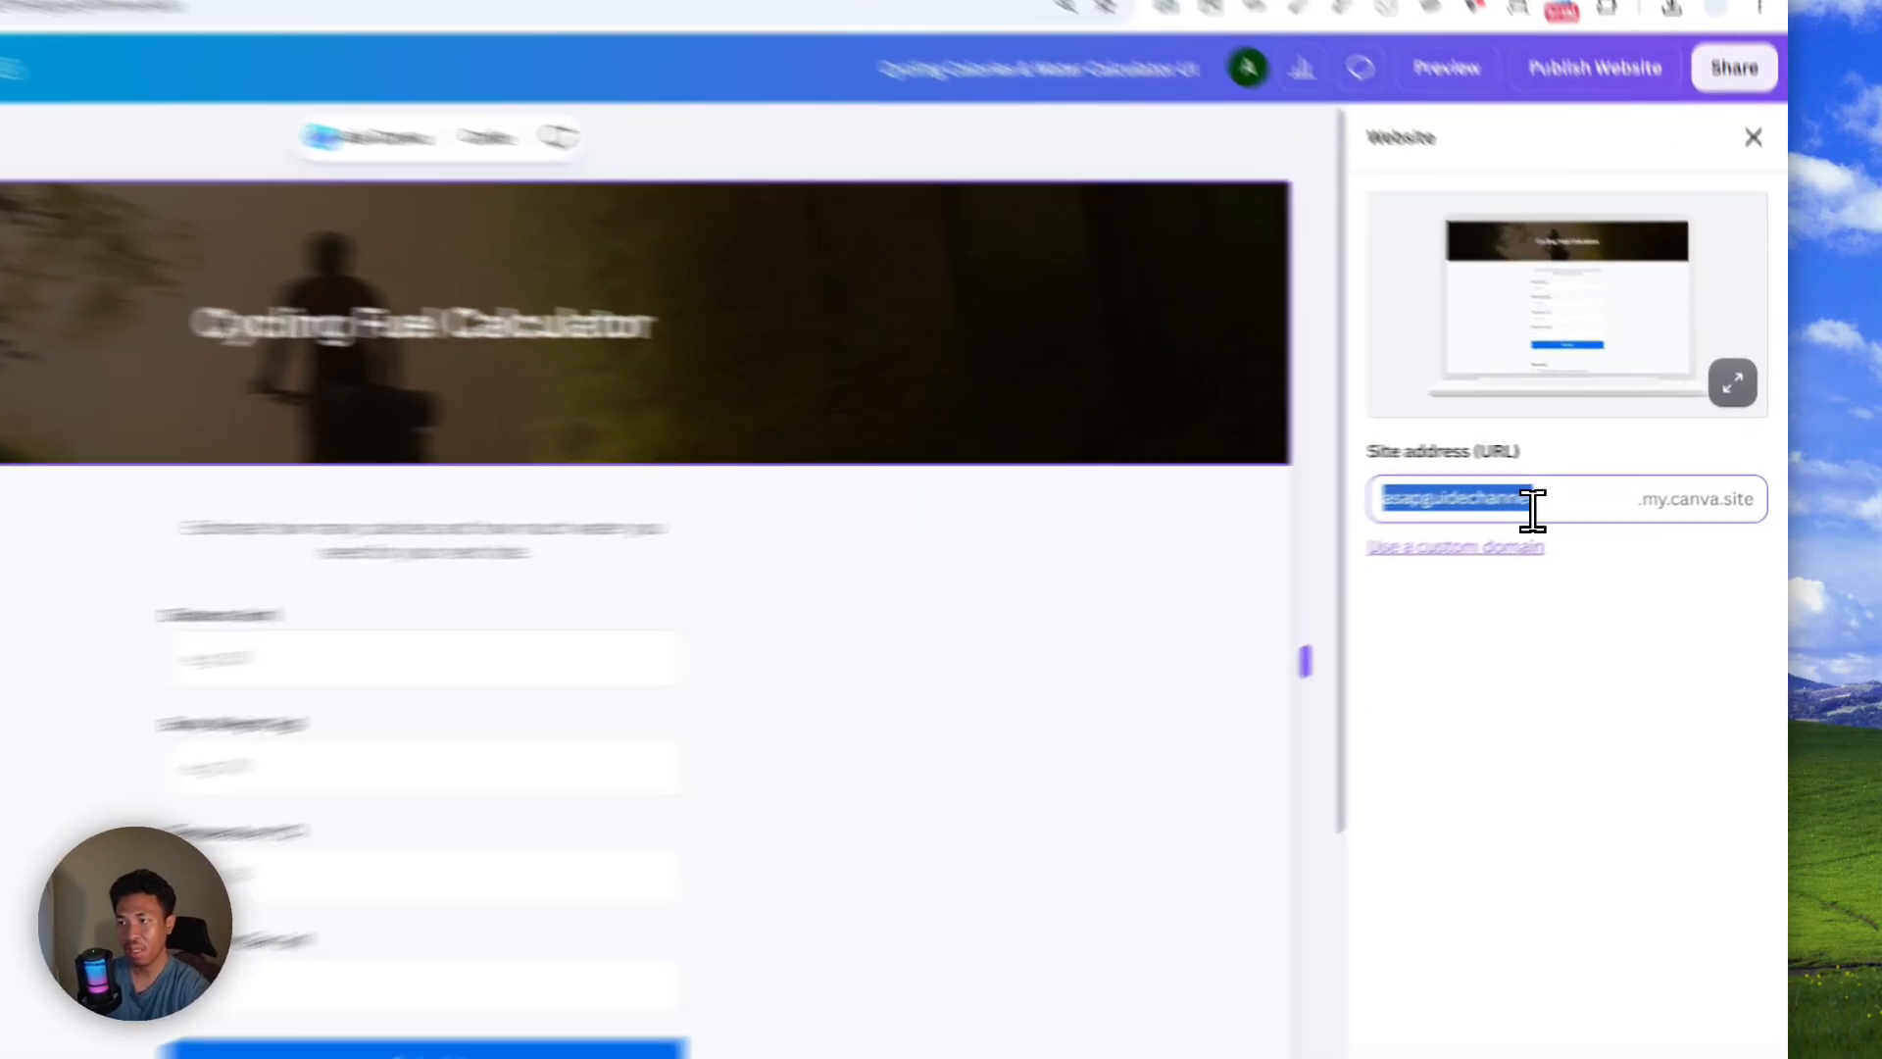
{"action": "left_click", "coordinate": [1607, 487]}
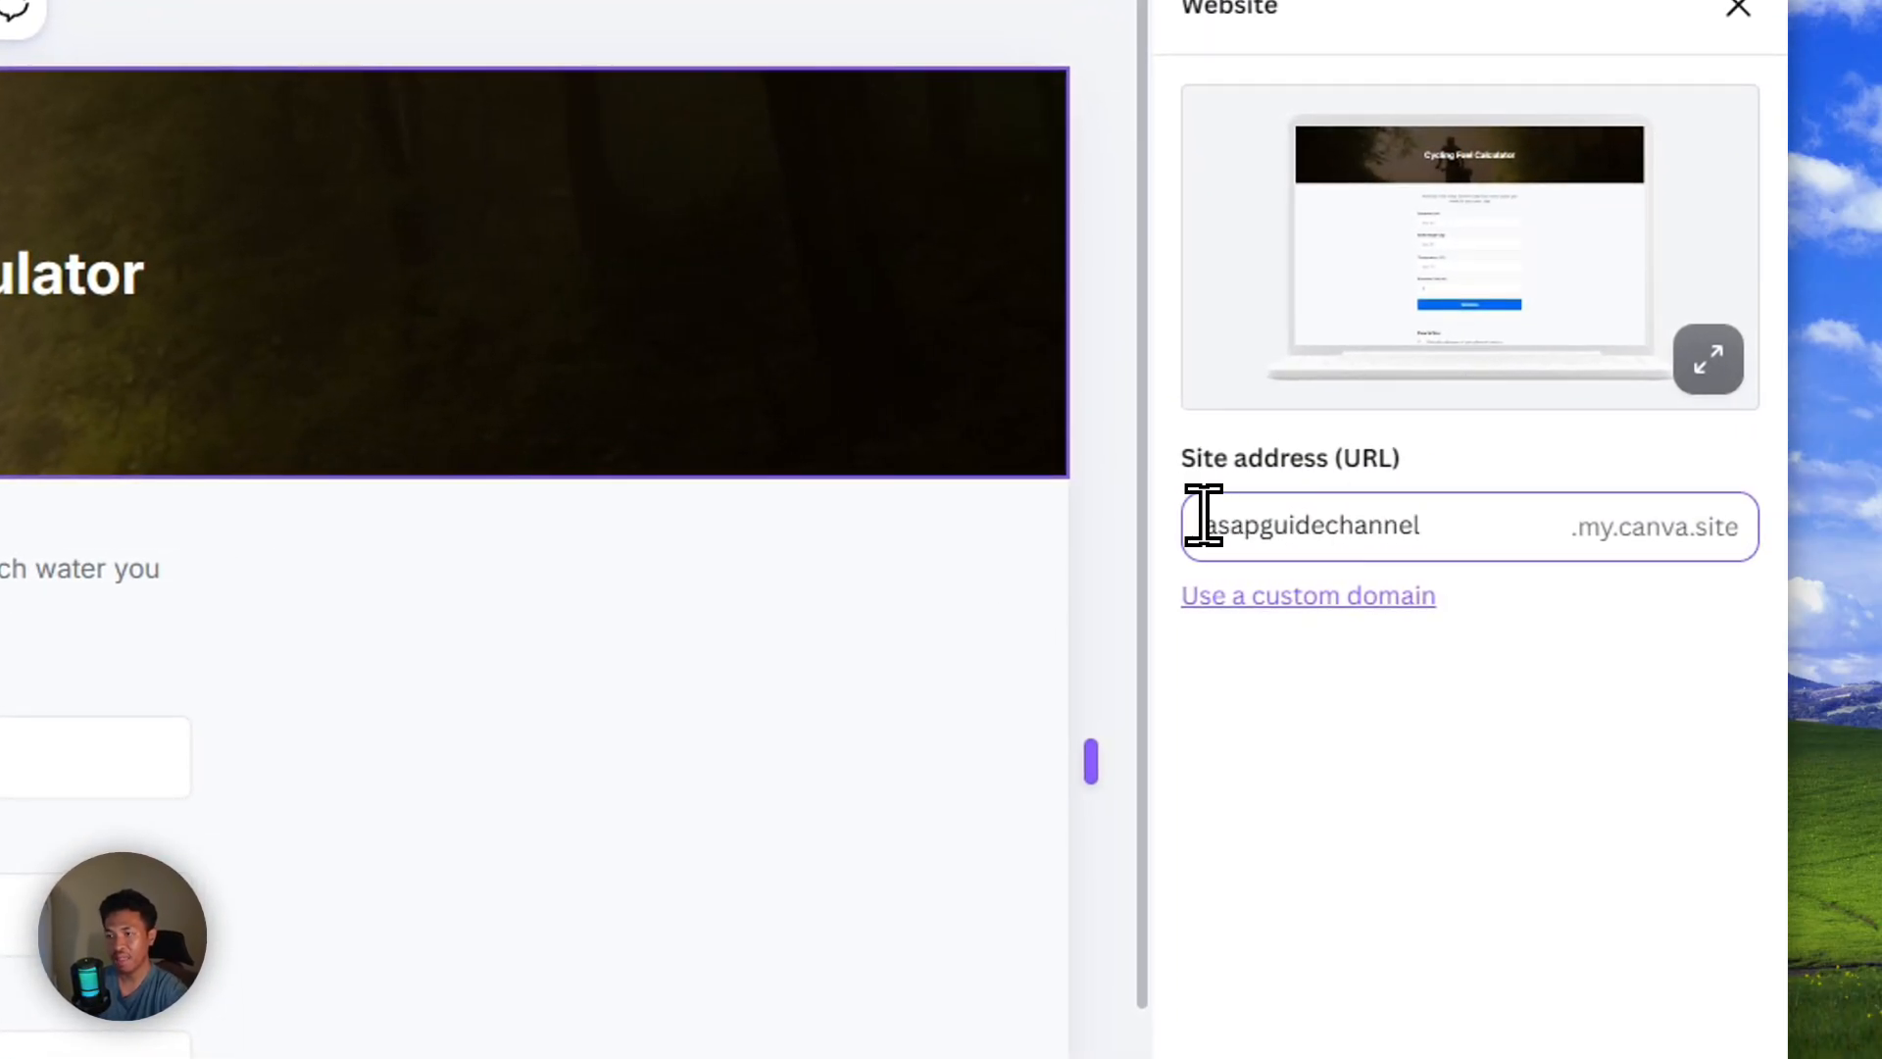
{"action": "left_click", "coordinate": [1221, 512]}
{"action": "left_click", "coordinate": [1569, 529]}
{"action": "double_click", "coordinate": [1231, 521]}
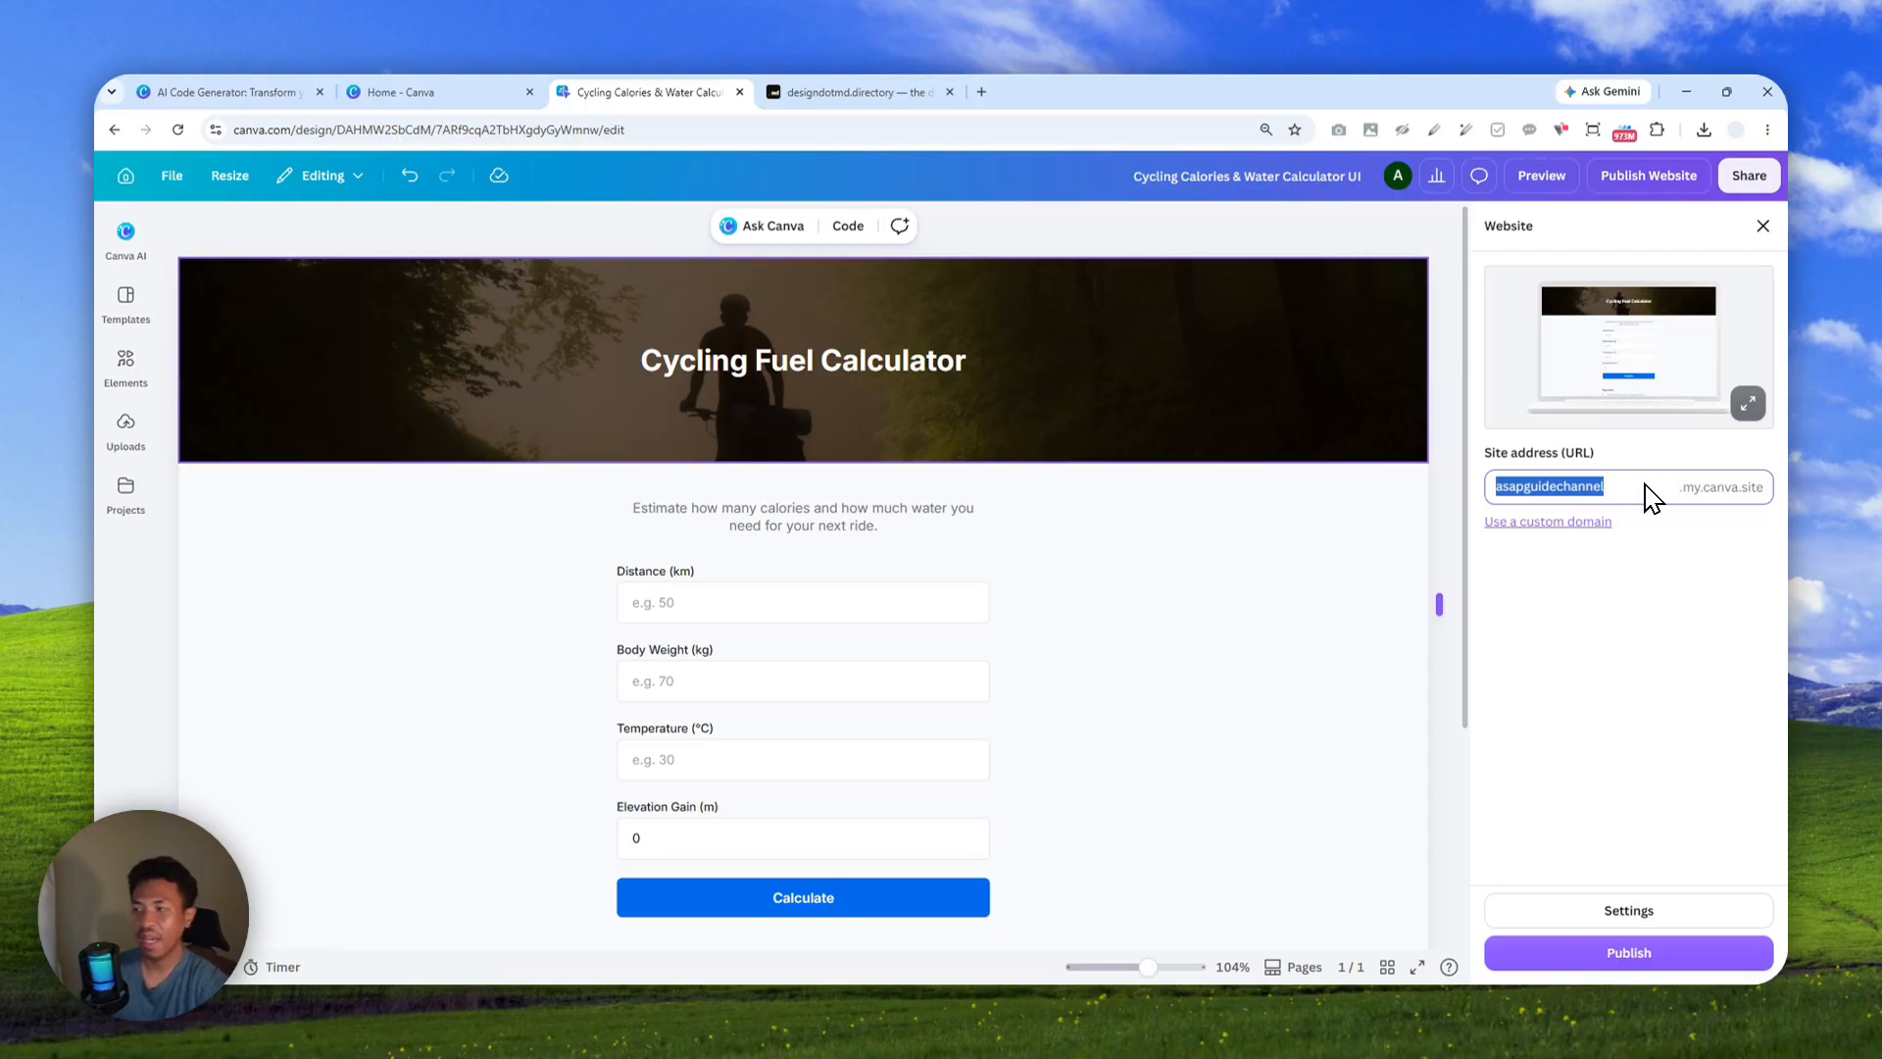
Open the site settings and toggle search engine visibility and password protection on and back off
{"action": "left_click", "coordinate": [1639, 906]}
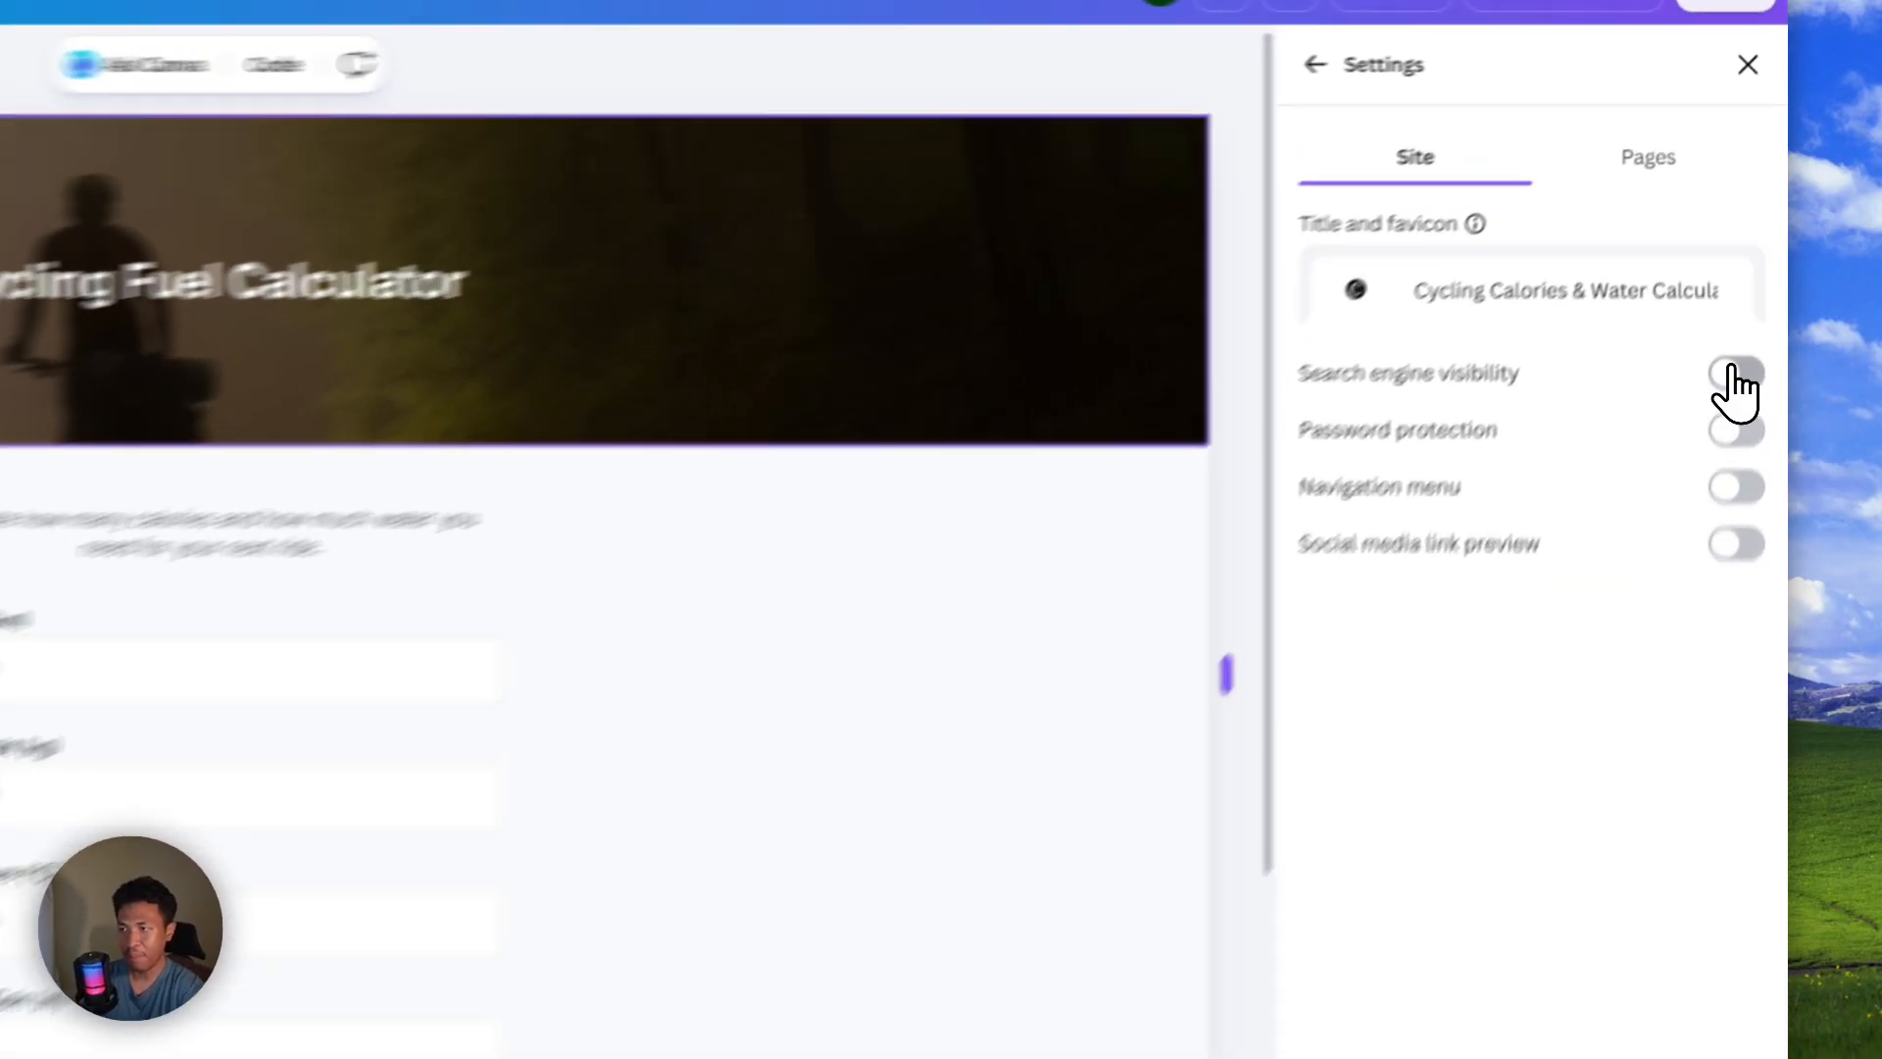
{"action": "left_click", "coordinate": [1734, 374]}
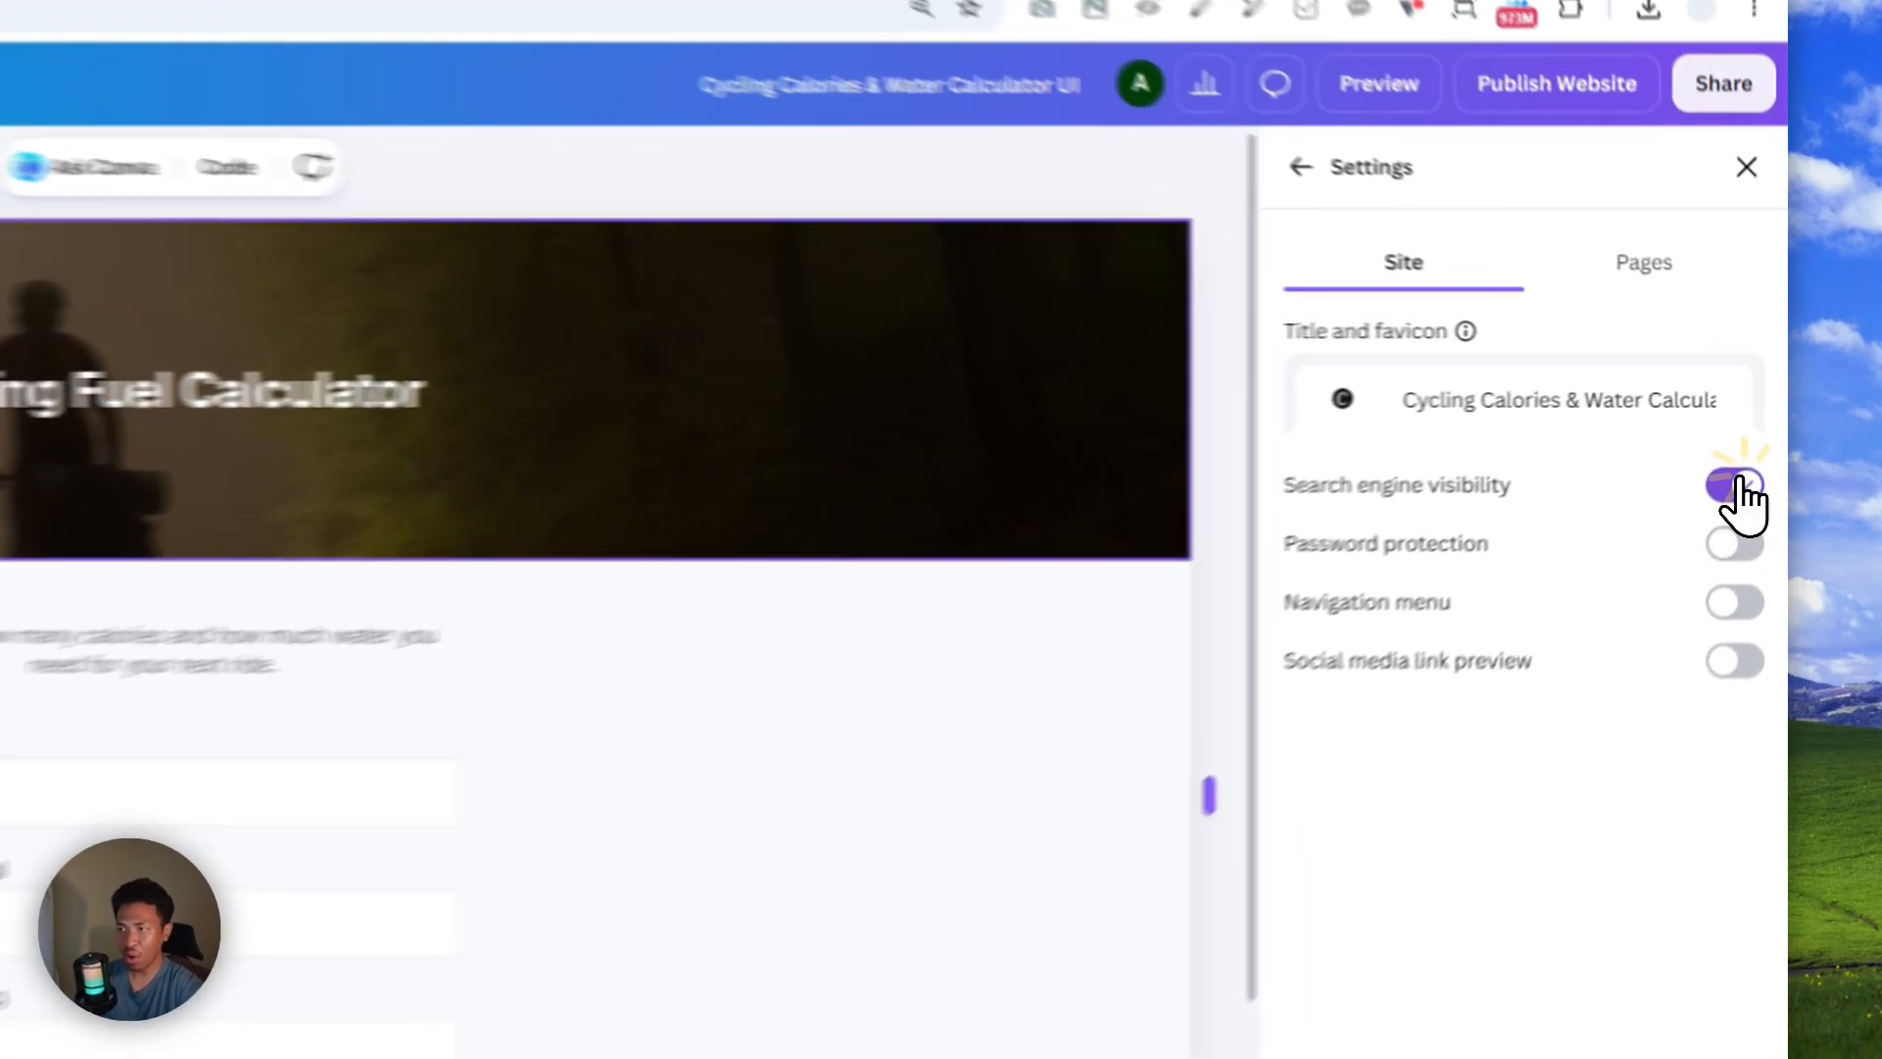
{"action": "left_click", "coordinate": [1734, 485]}
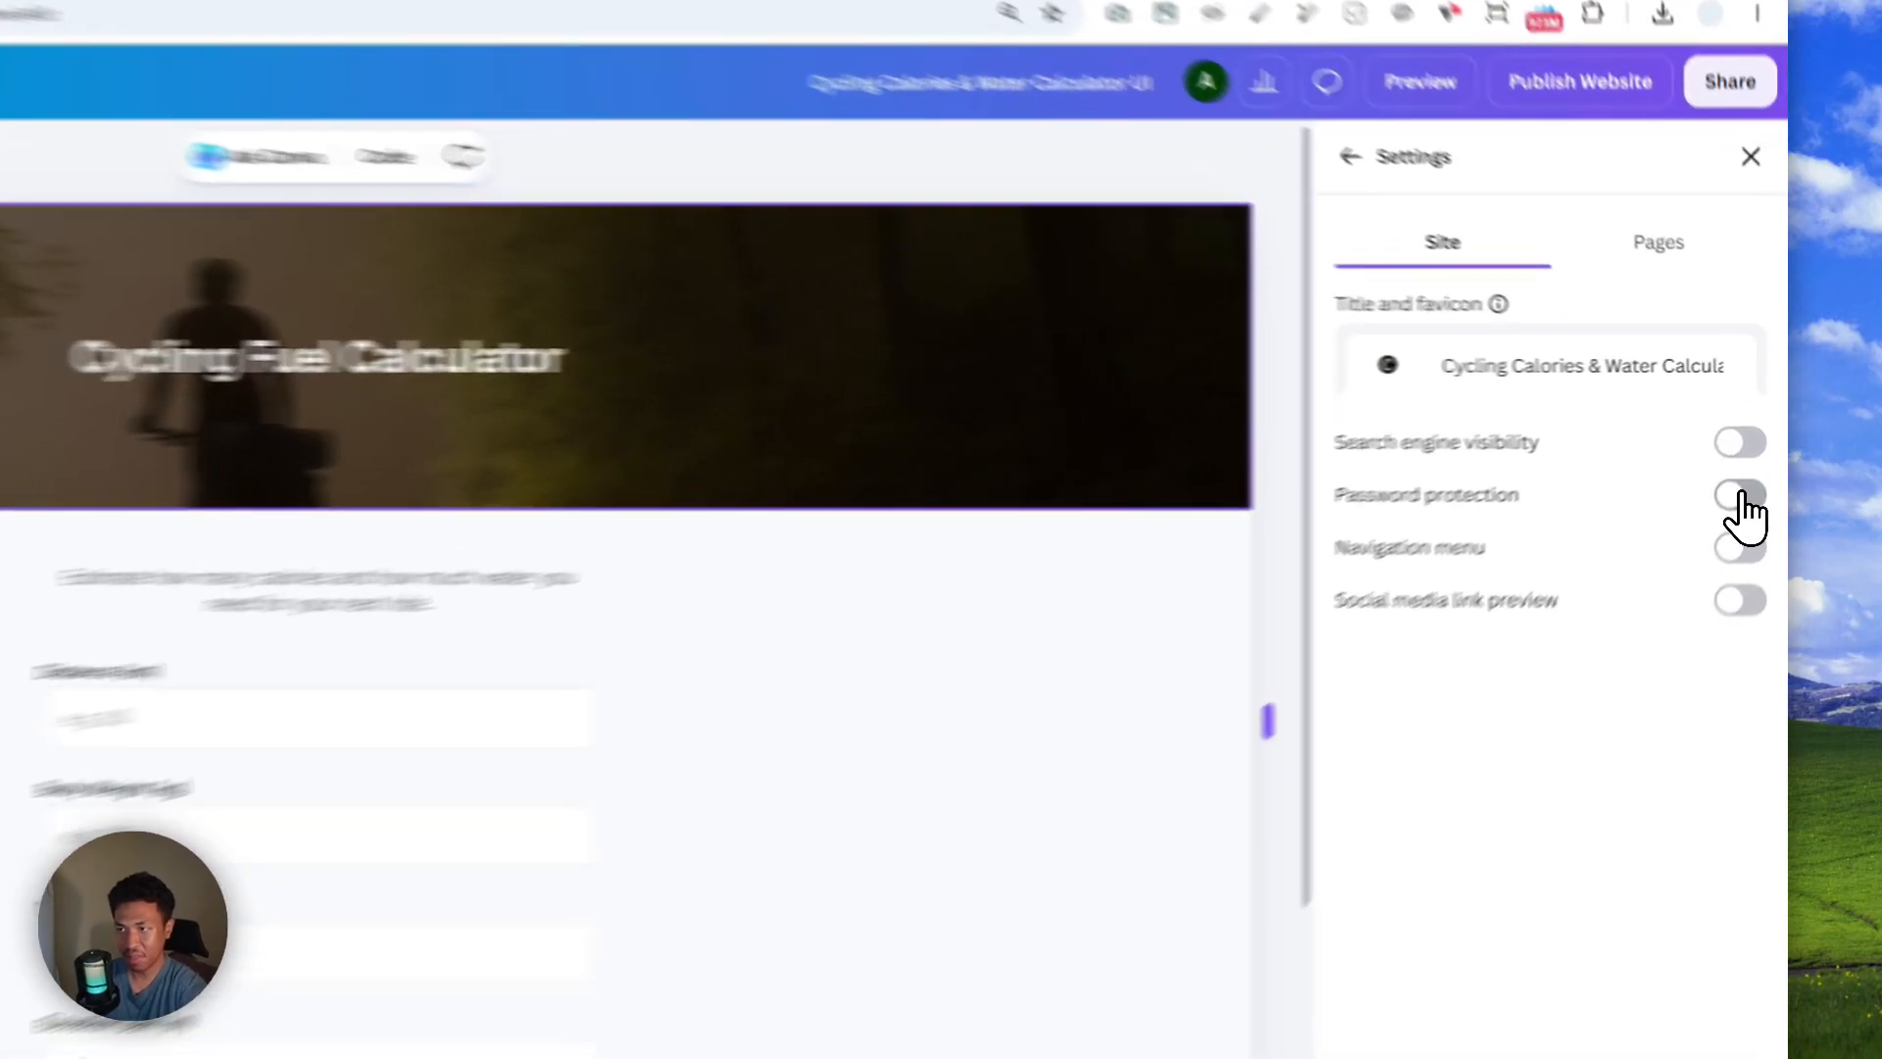
{"action": "left_click", "coordinate": [1754, 454]}
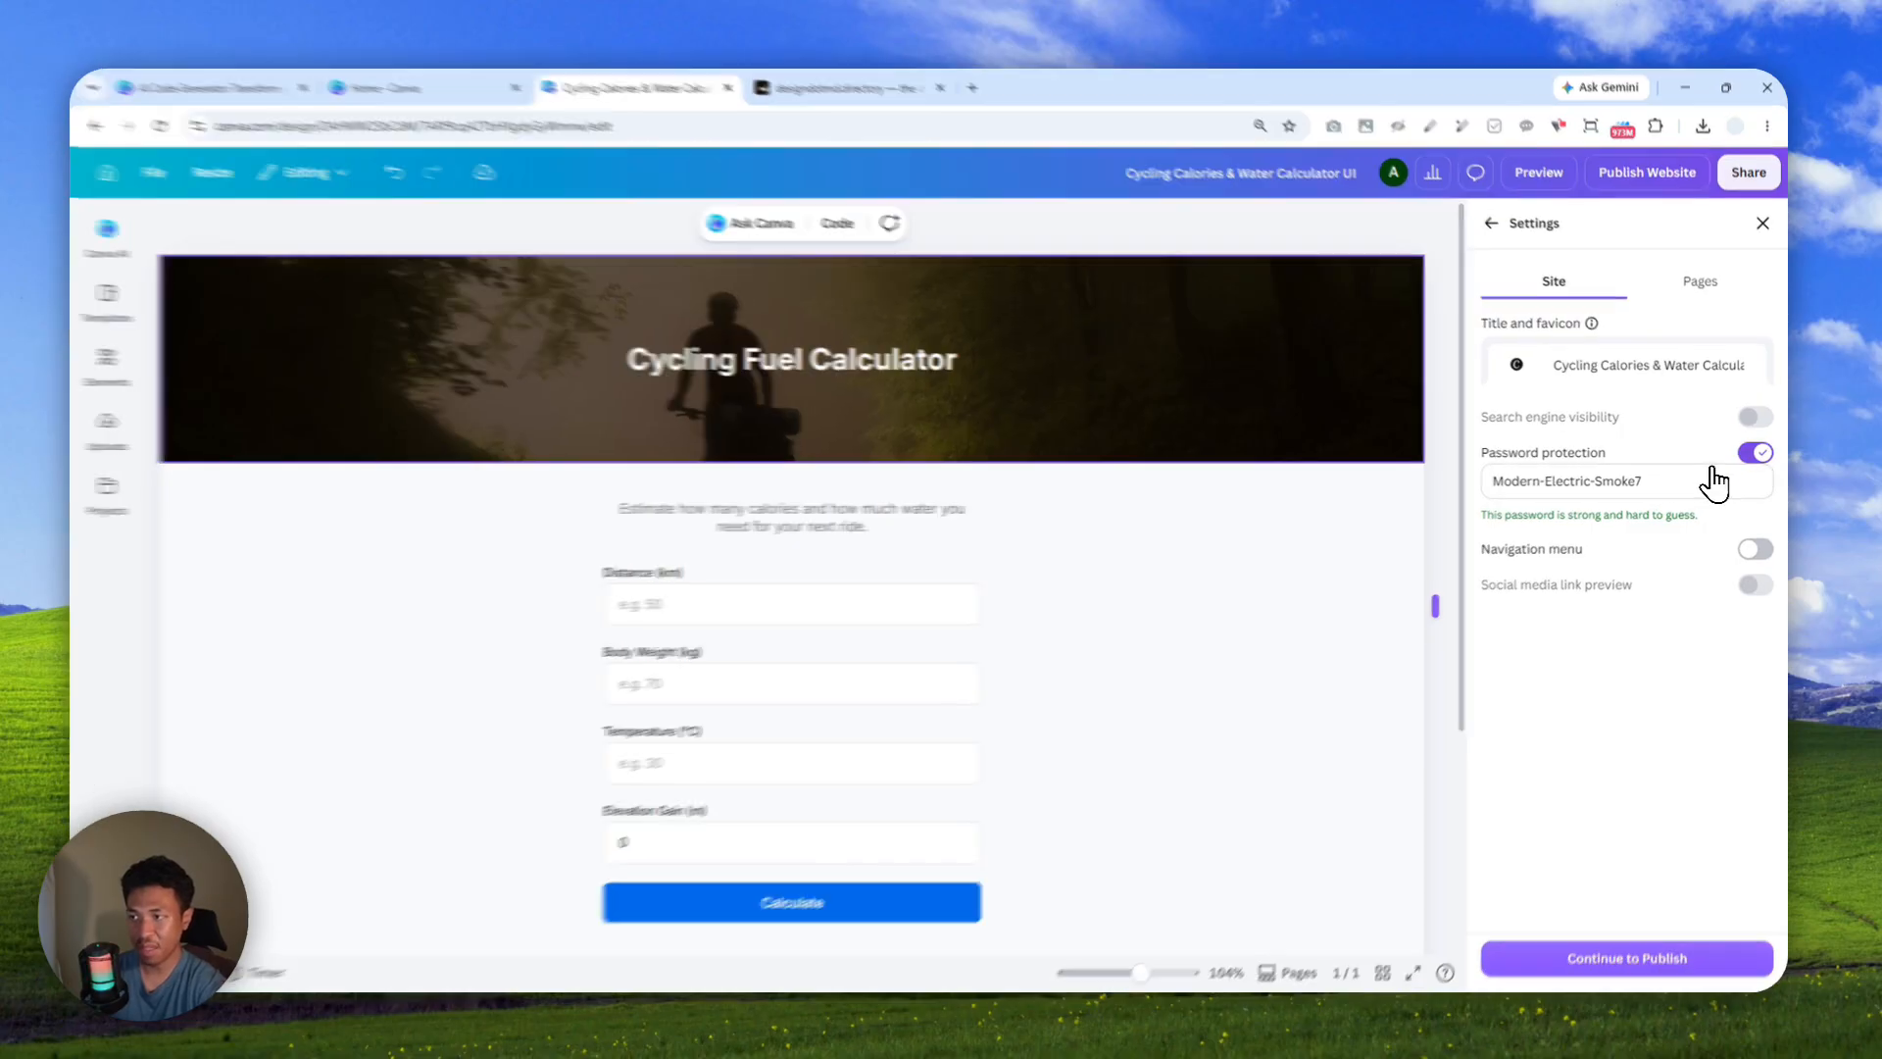
{"action": "left_click", "coordinate": [1755, 453]}
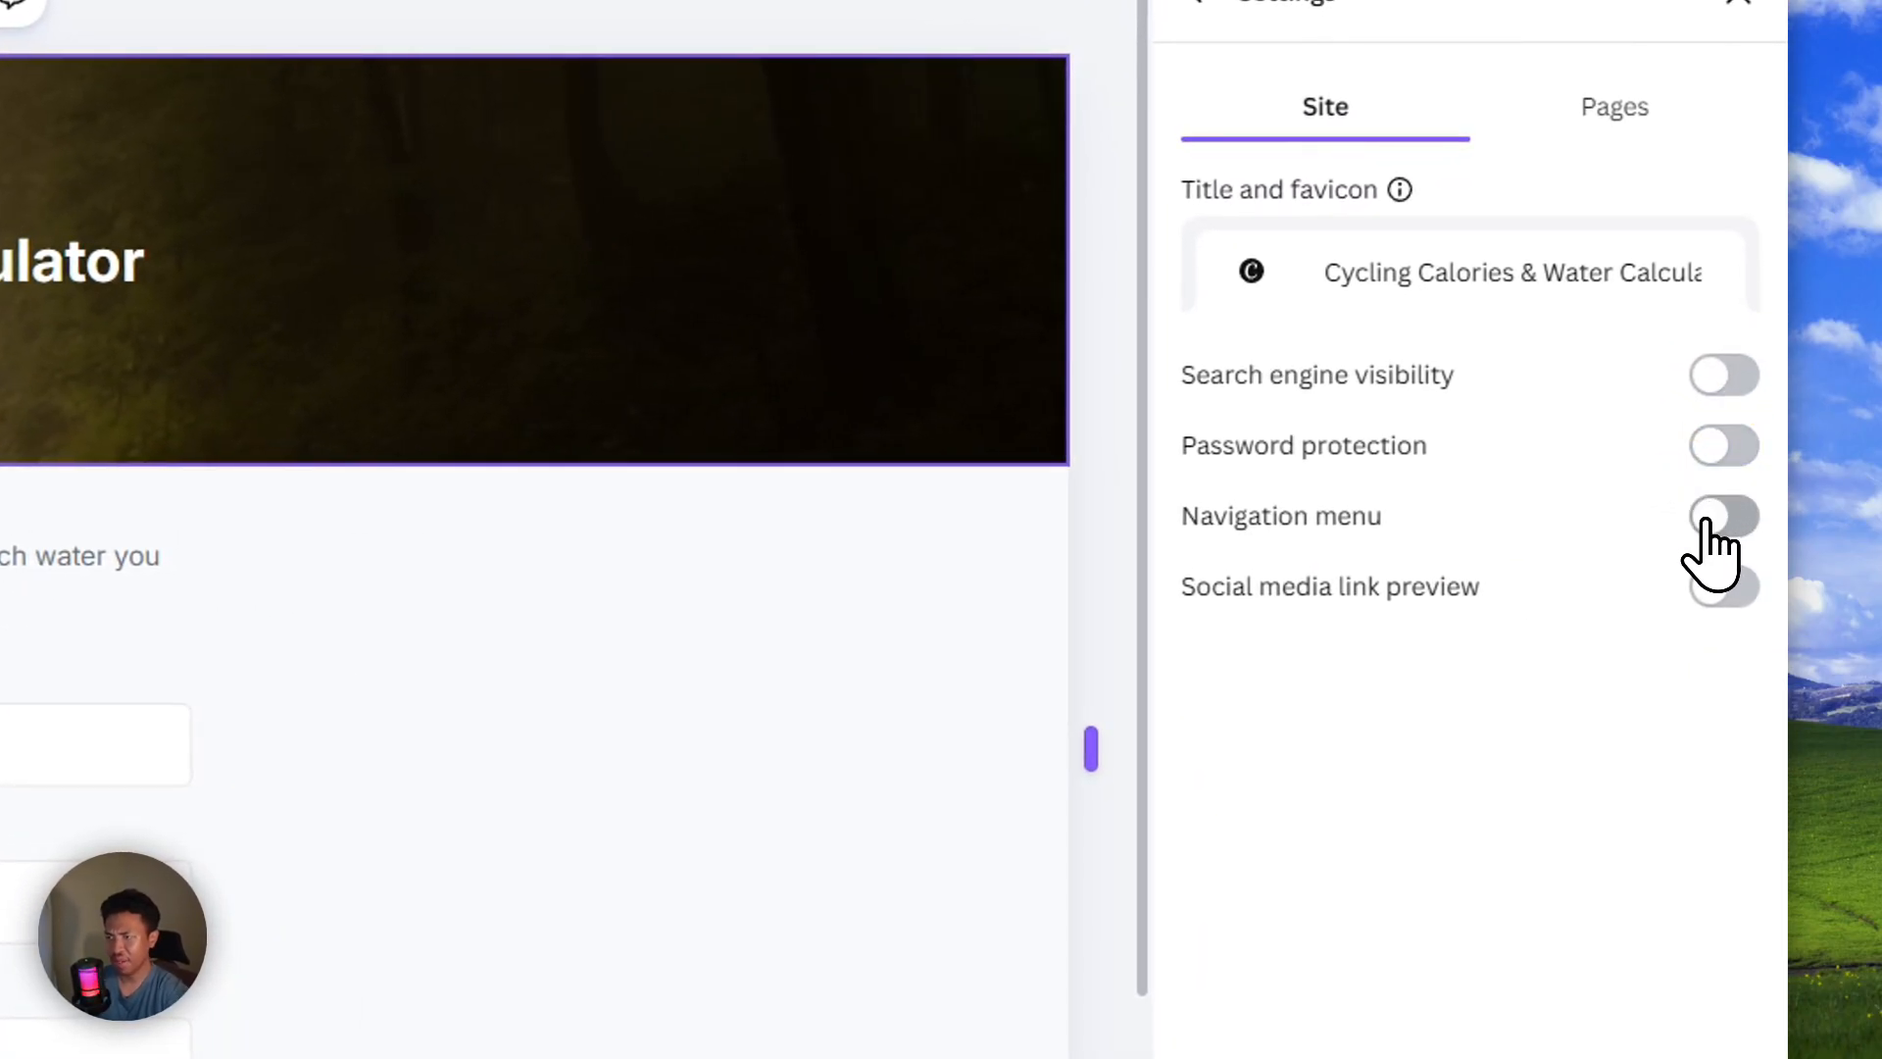
Toggle the navigation menu and social media link preview options on and back off
{"action": "left_click", "coordinate": [1713, 524]}
{"action": "left_click", "coordinate": [1713, 534]}
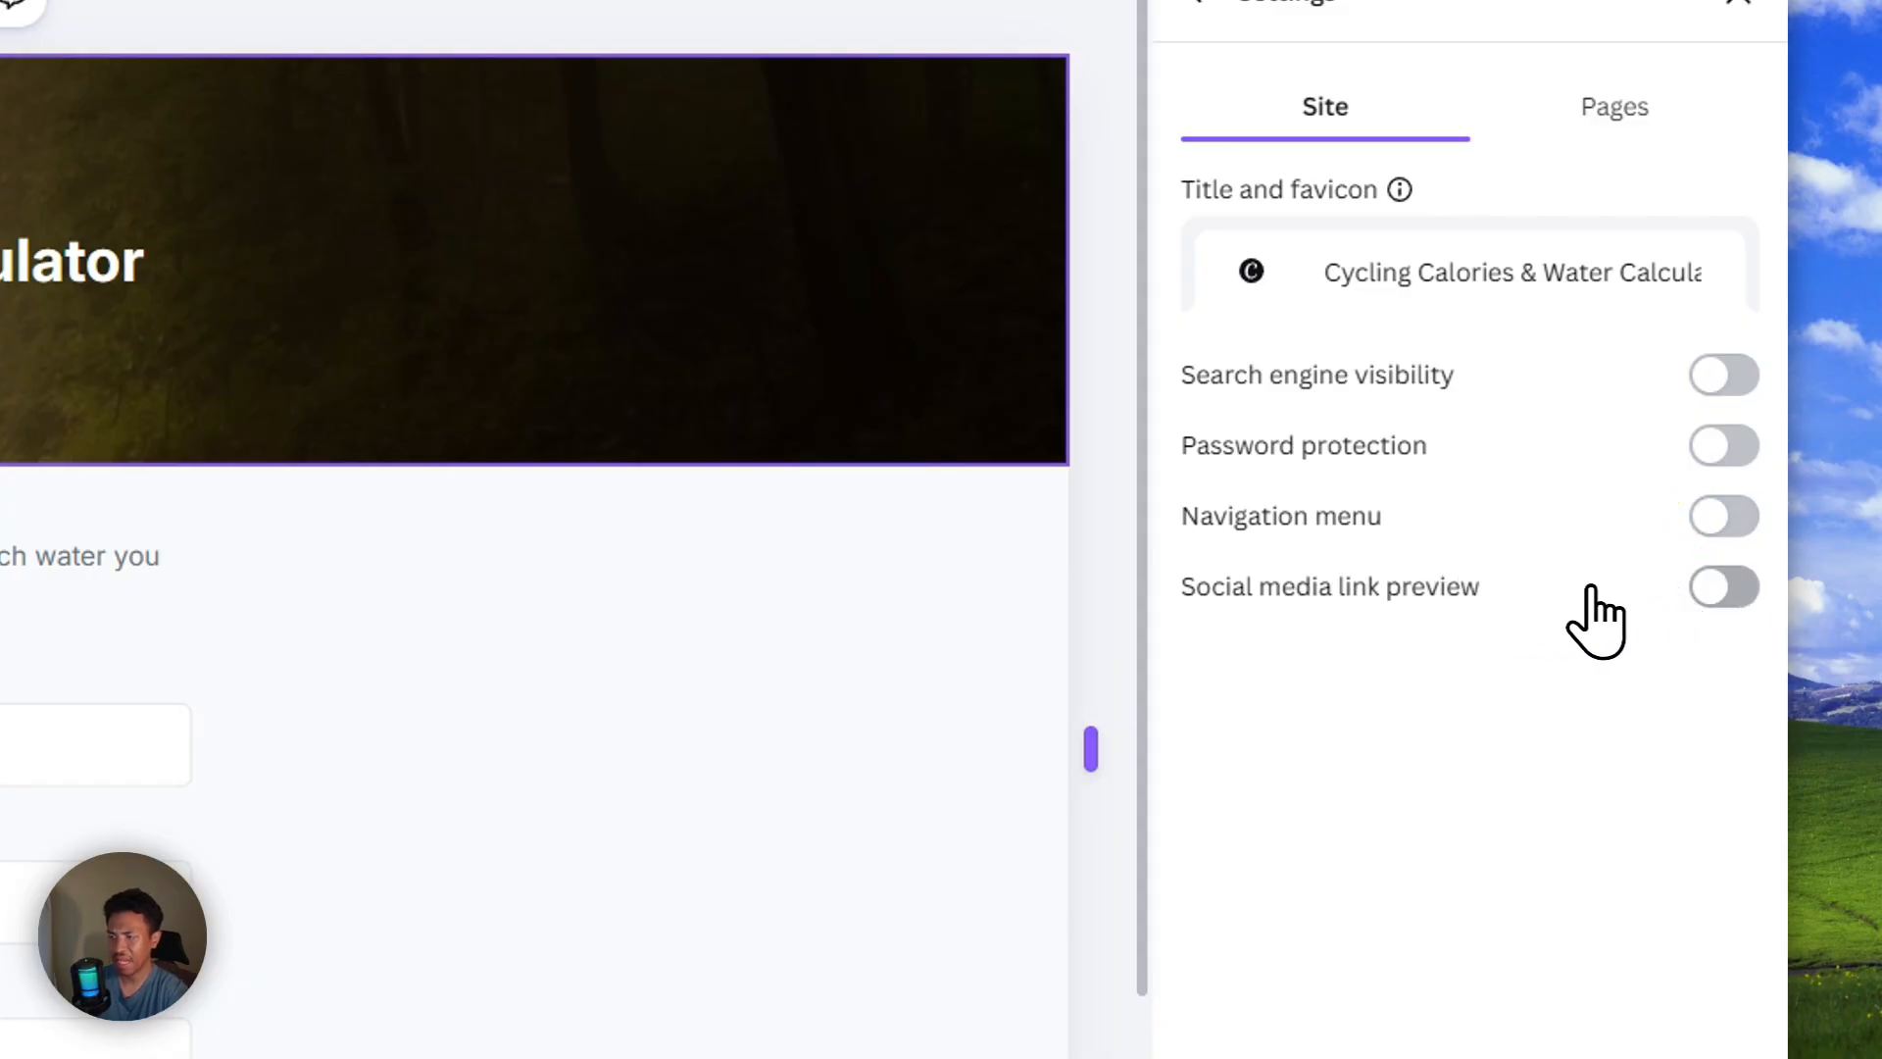
{"action": "left_click", "coordinate": [1718, 588]}
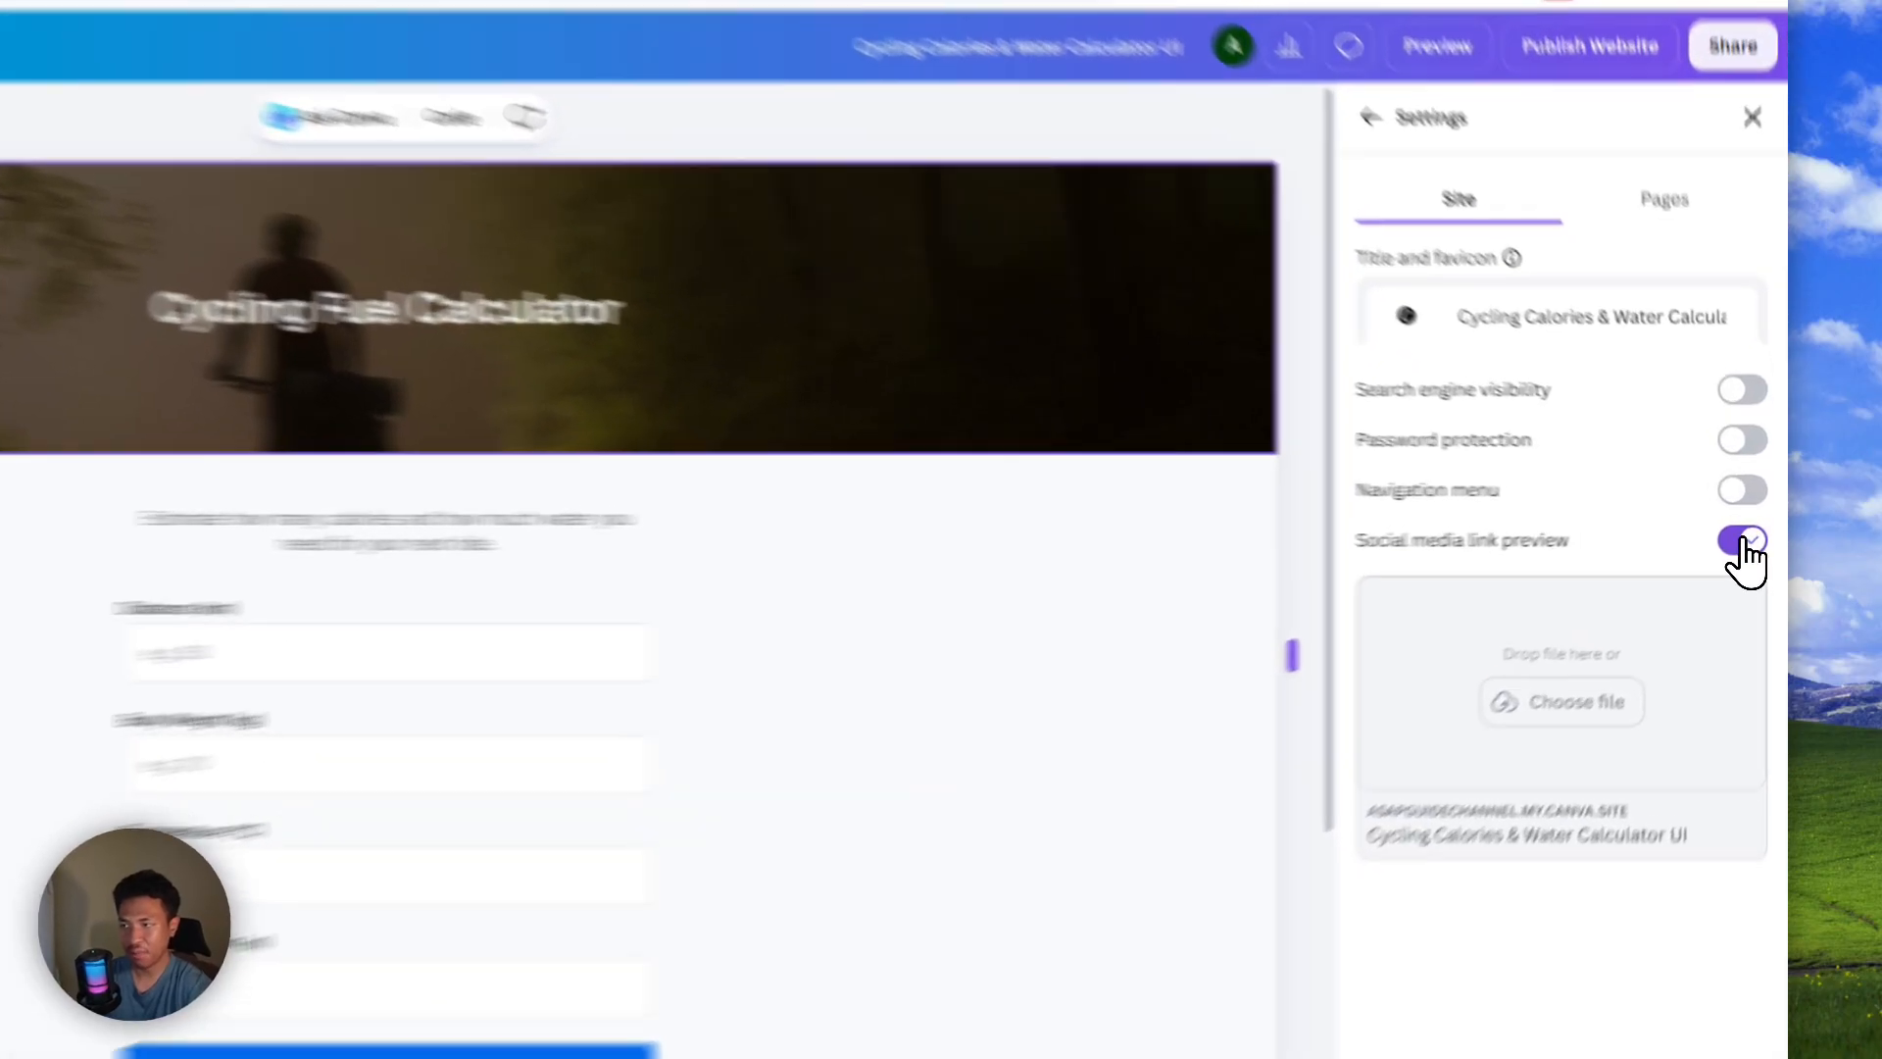
{"action": "left_click", "coordinate": [1756, 524]}
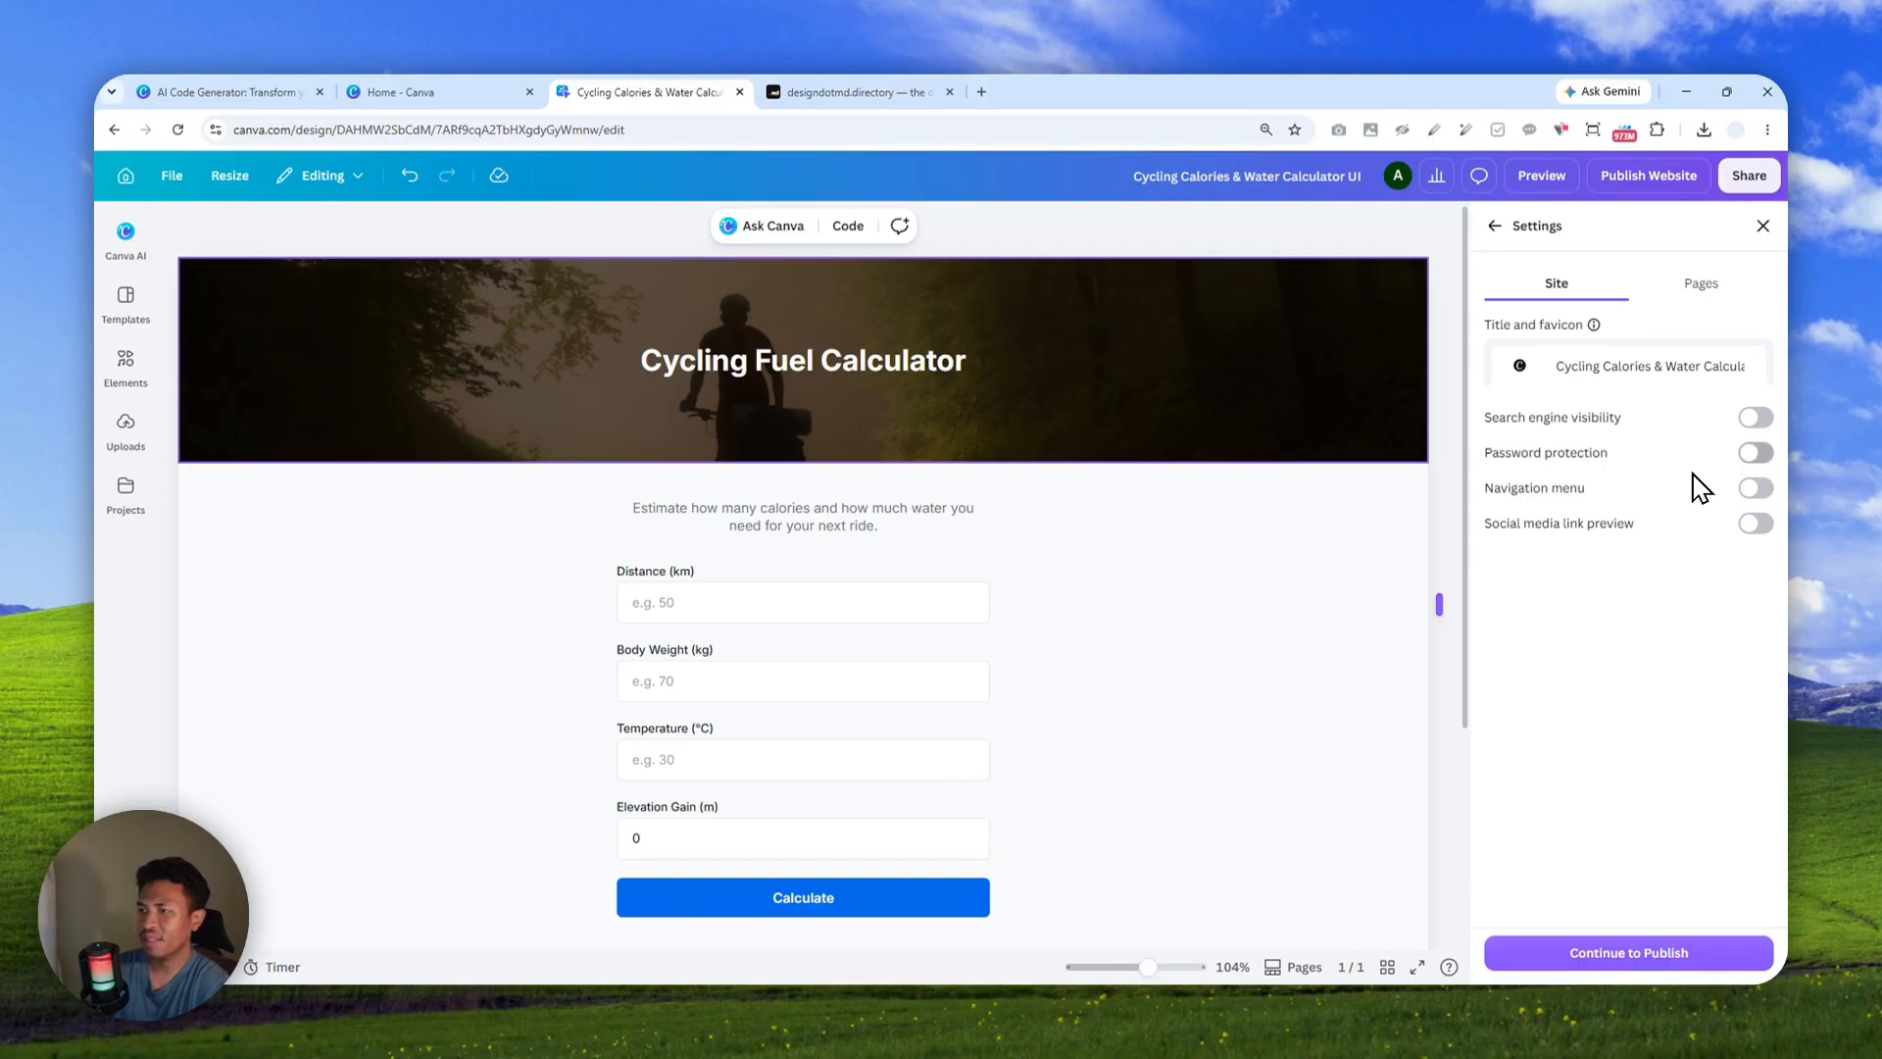
Examine the page settings for Page 1, including URL path, page title and description, and return to the site settings
{"action": "left_click", "coordinate": [1692, 292]}
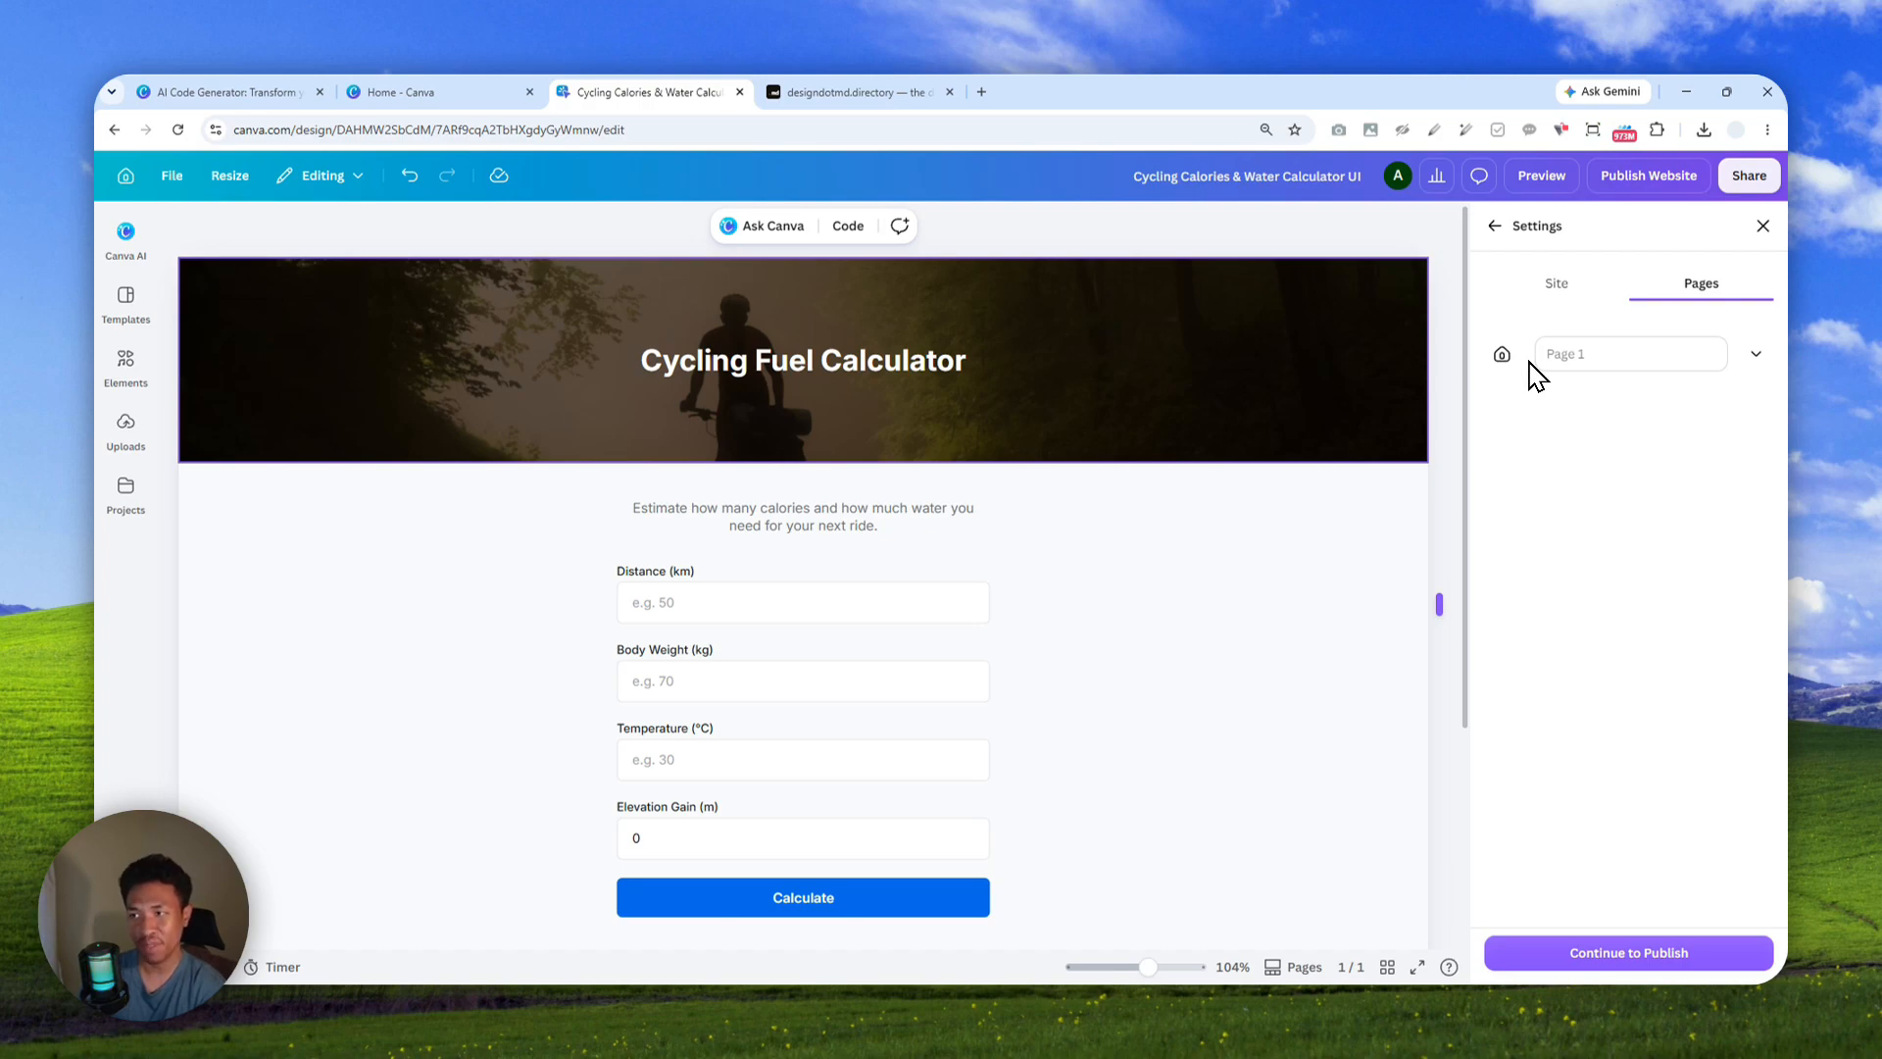
{"action": "left_click", "coordinate": [1646, 369]}
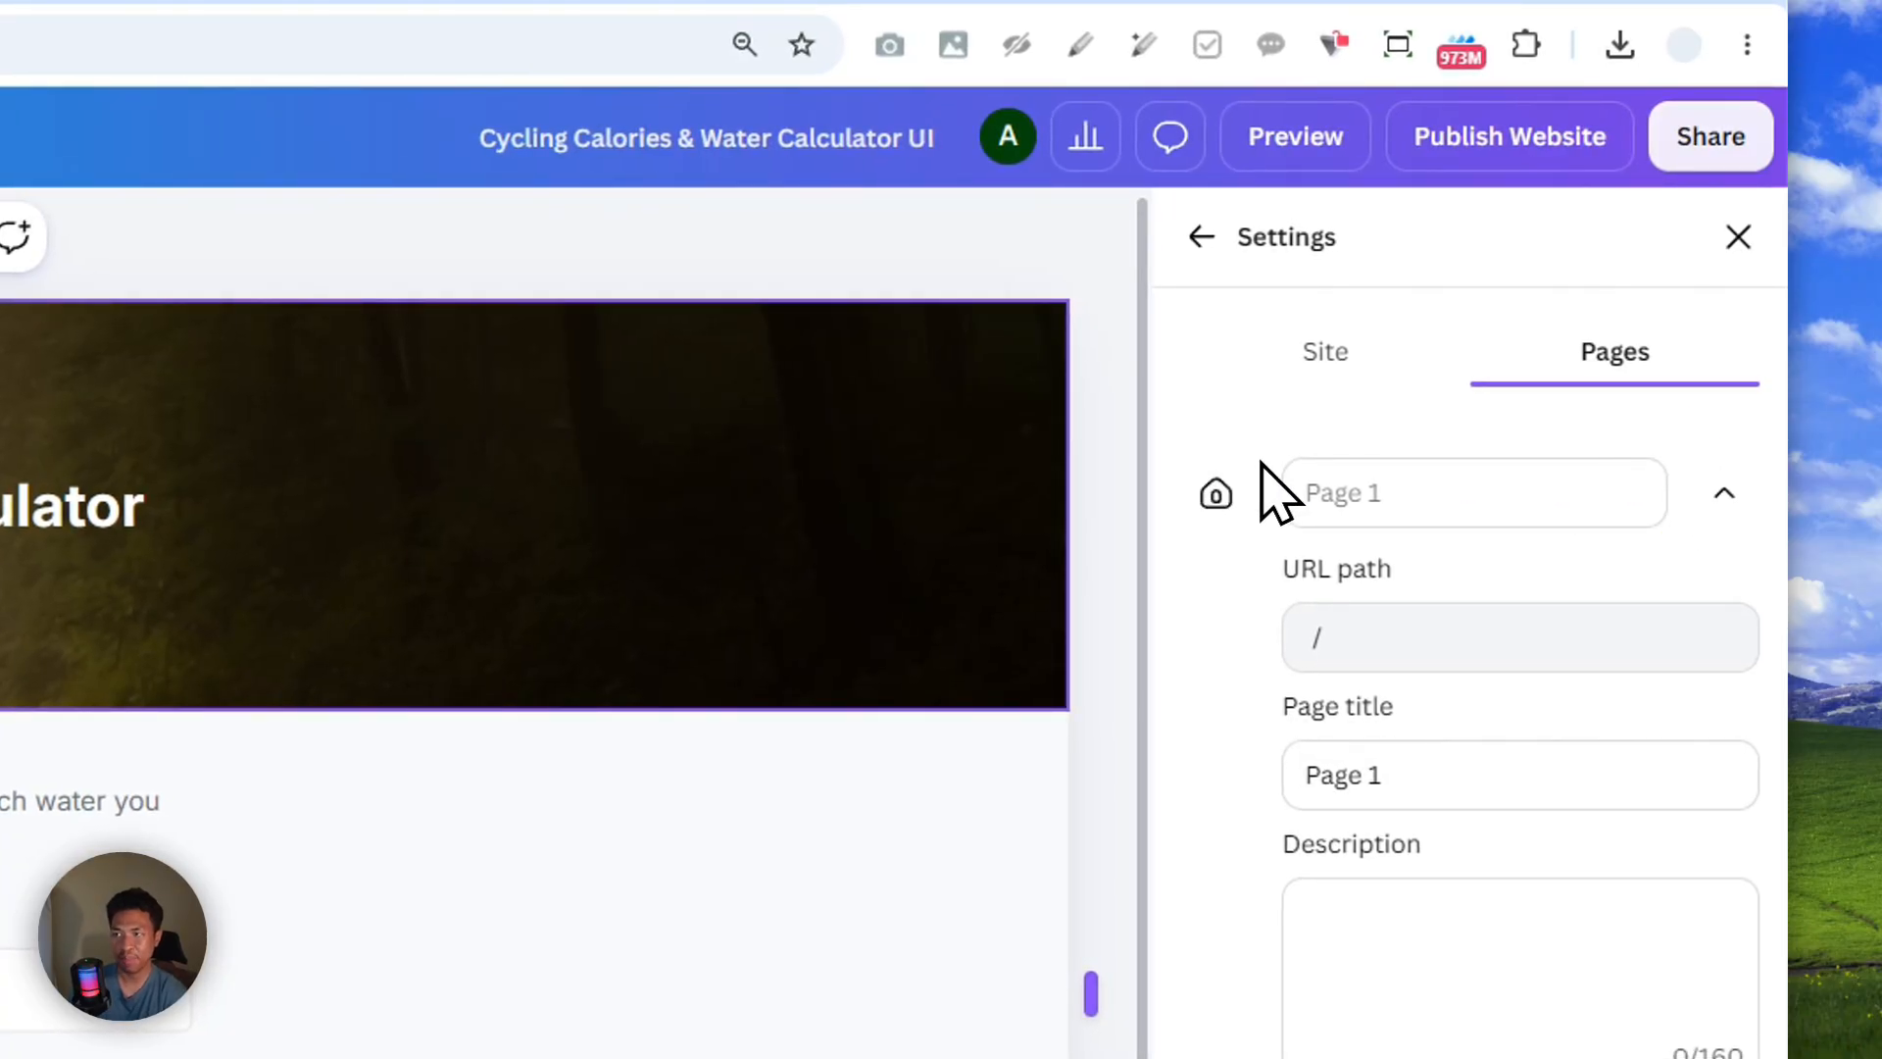
{"action": "left_click", "coordinate": [1304, 365]}
{"action": "left_click", "coordinate": [1566, 374]}
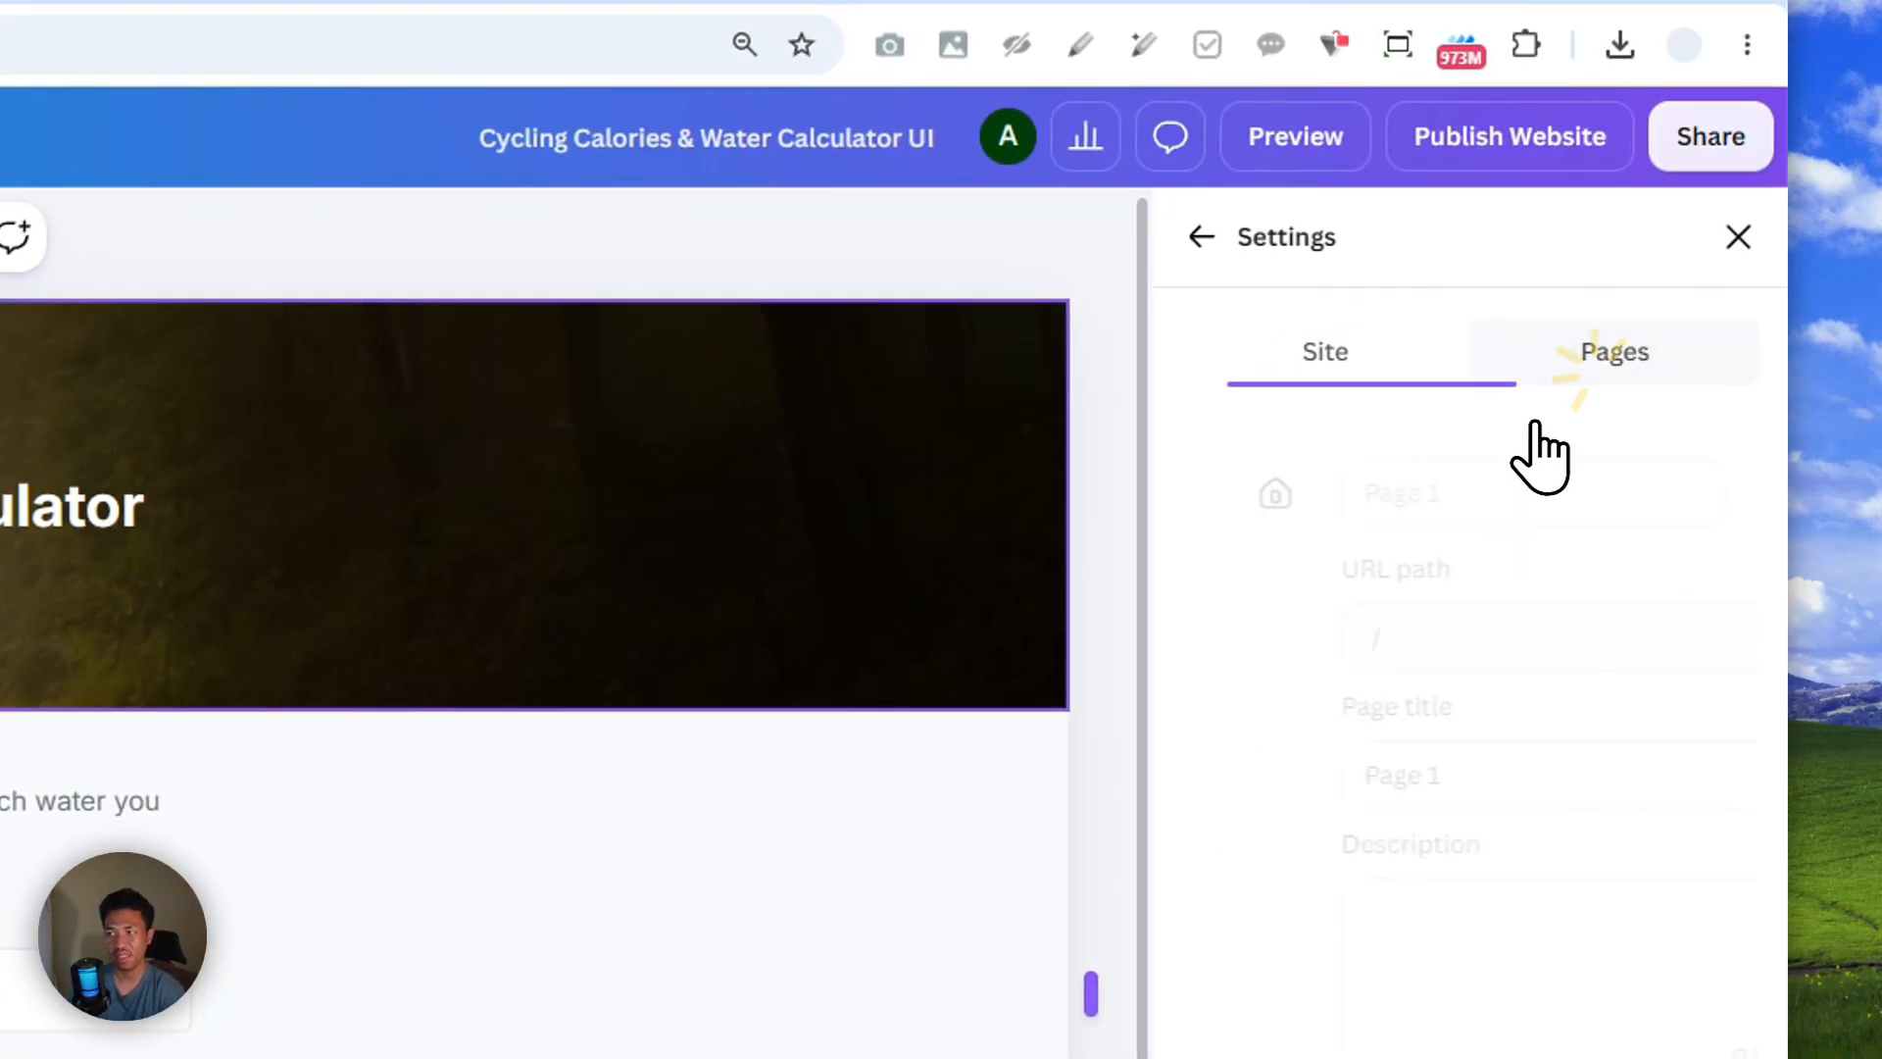
{"action": "left_click", "coordinate": [1408, 355]}
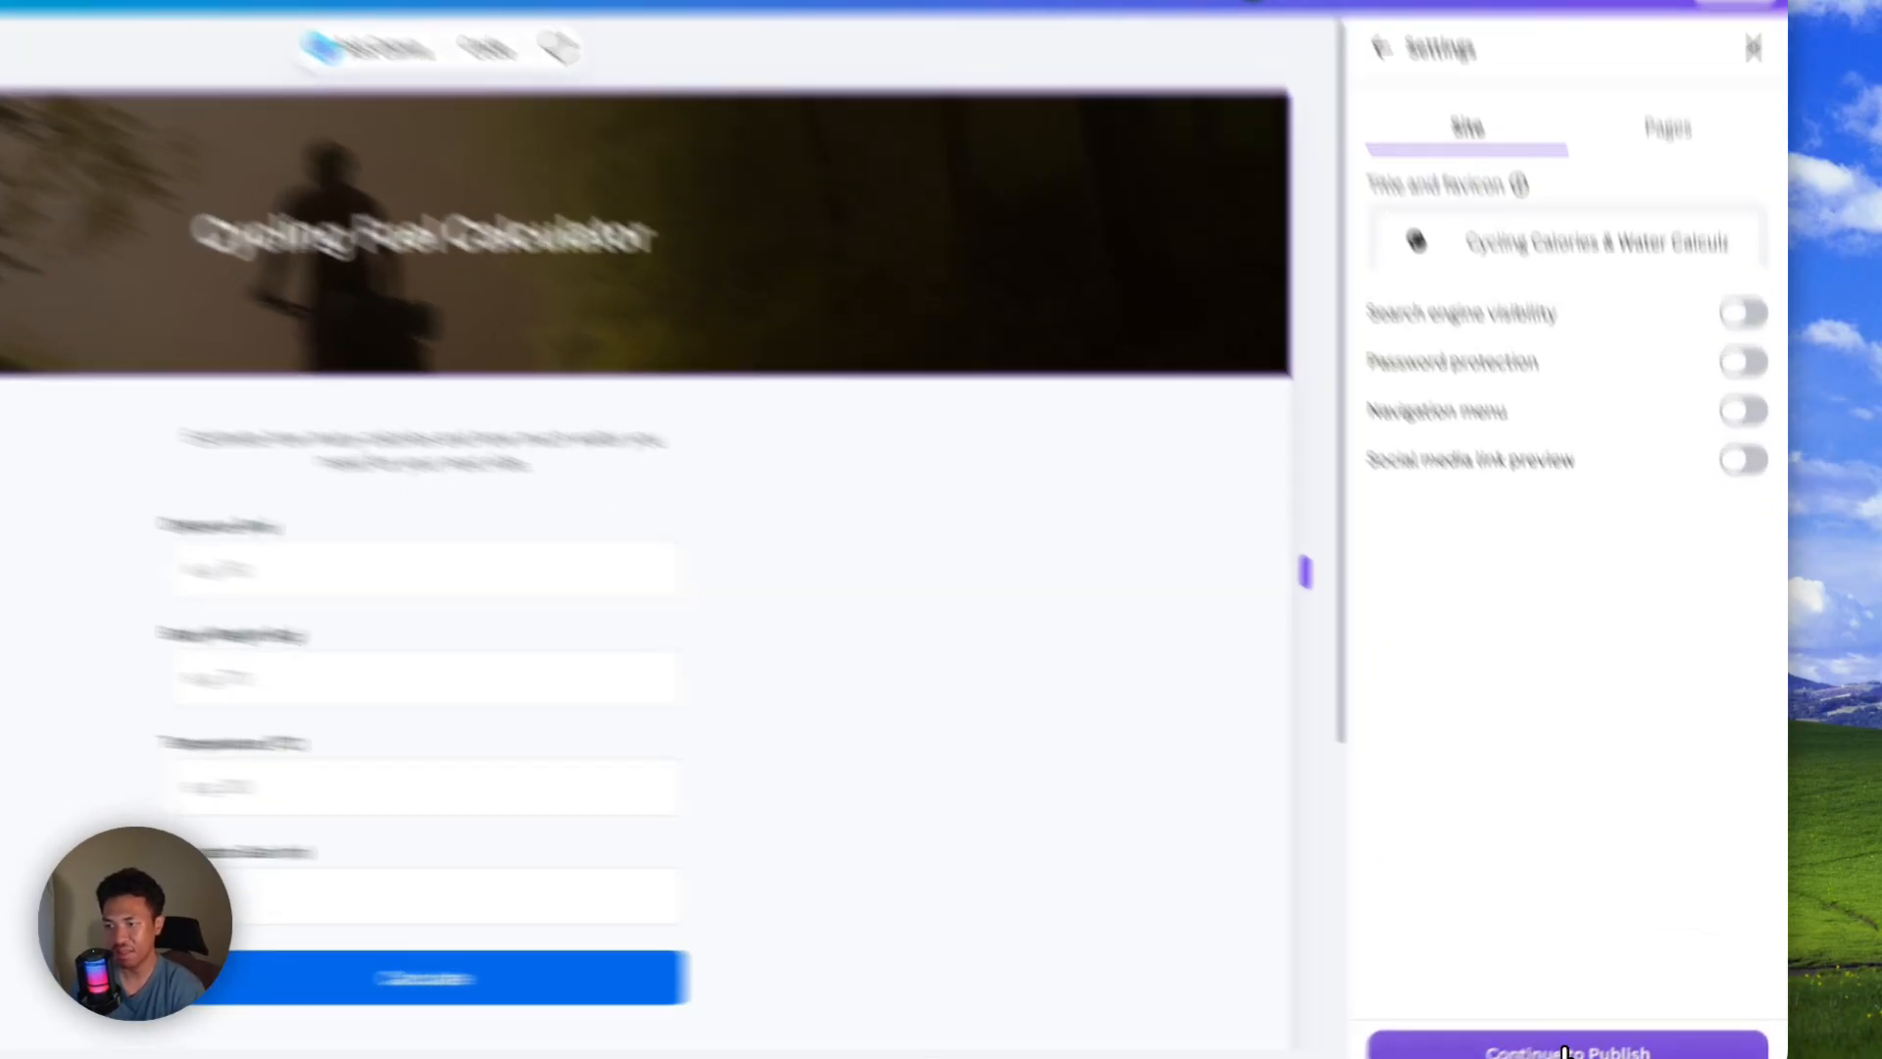
Publish the website and review the live calculator page from its header down to the How to Use section
{"action": "left_click", "coordinate": [1636, 947]}
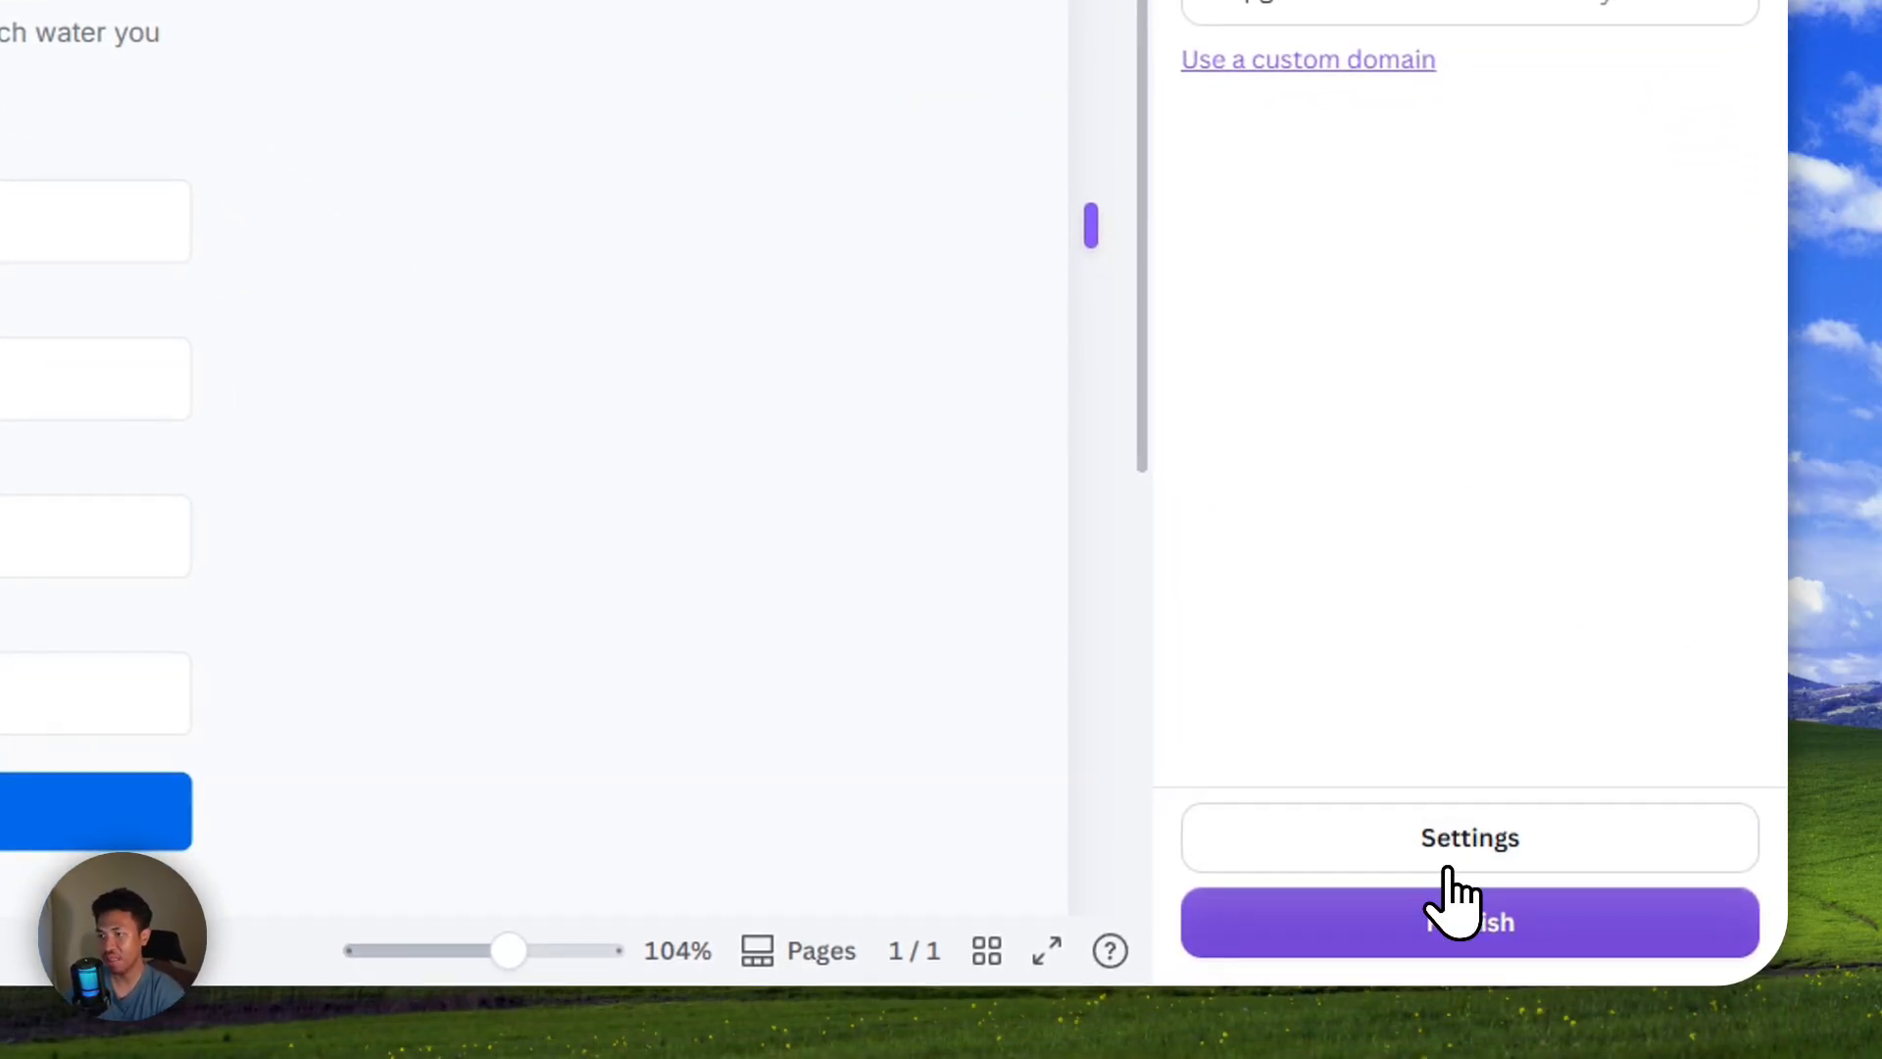
{"action": "left_click", "coordinate": [1474, 937]}
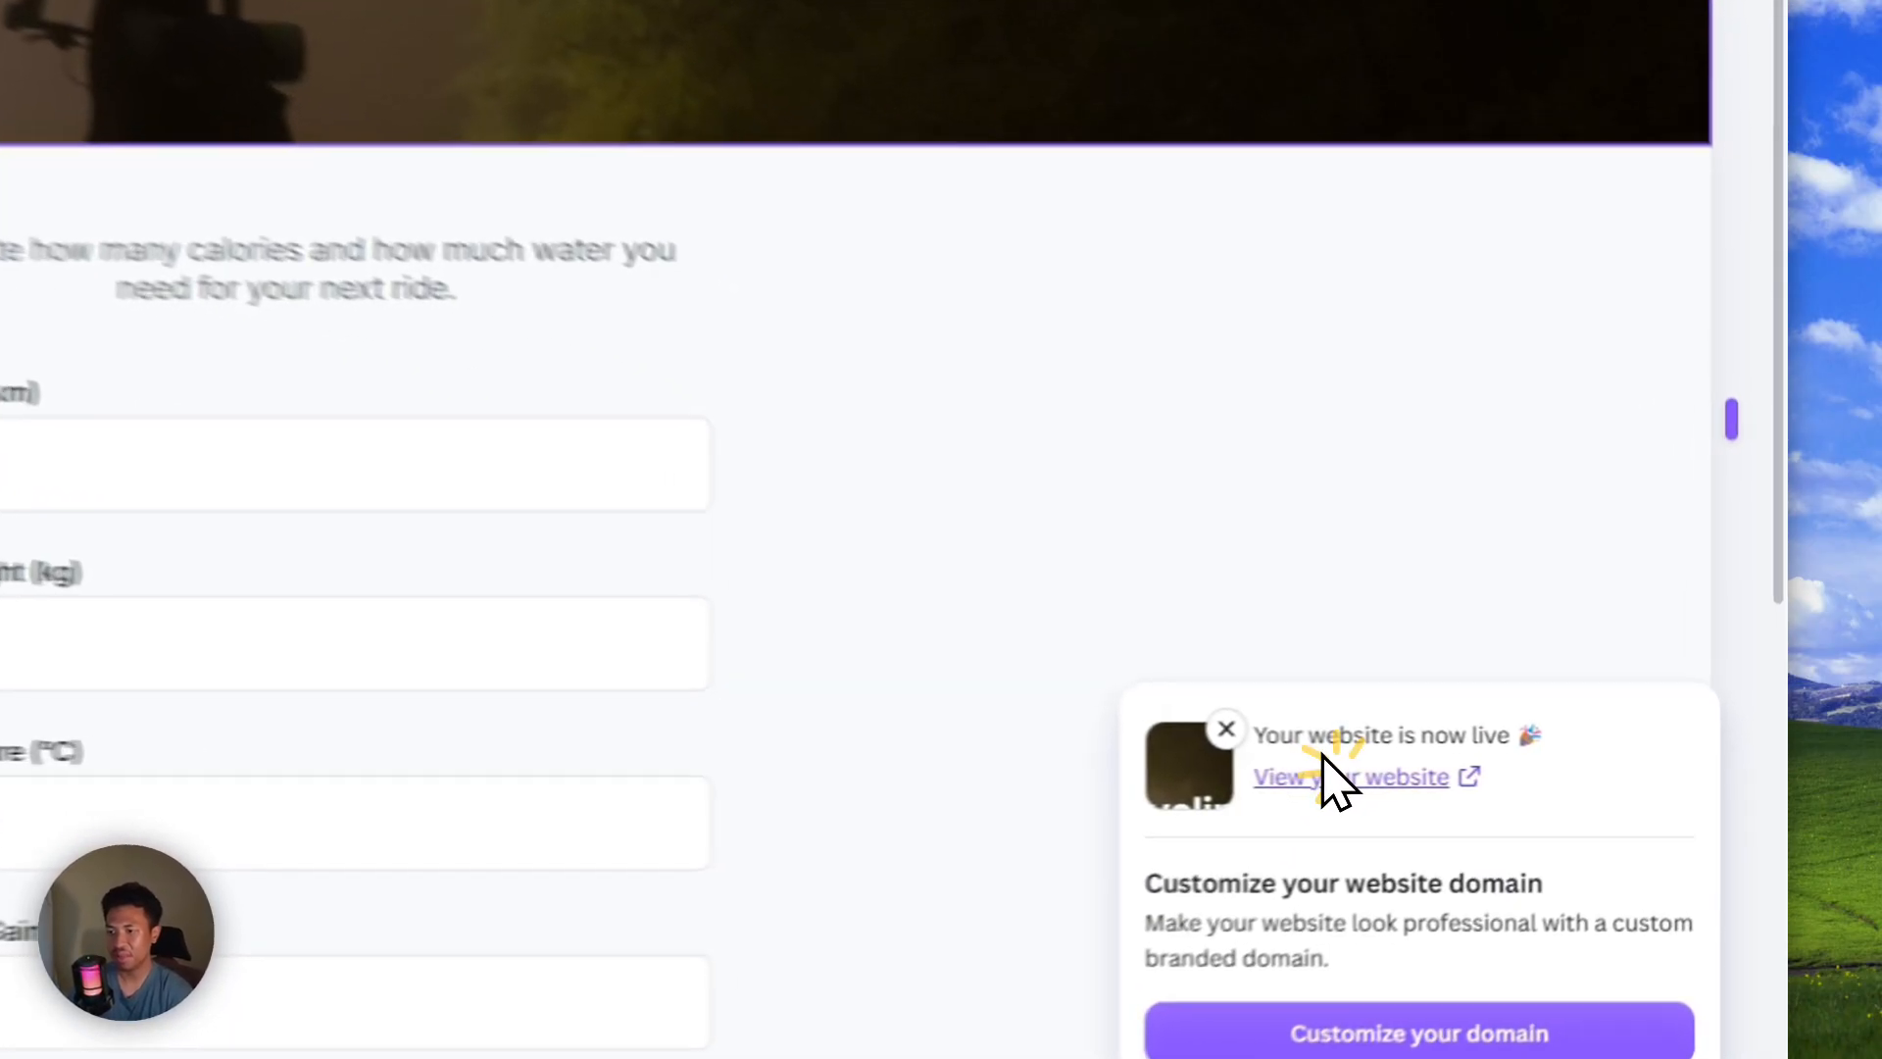
{"action": "left_click", "coordinate": [1534, 772]}
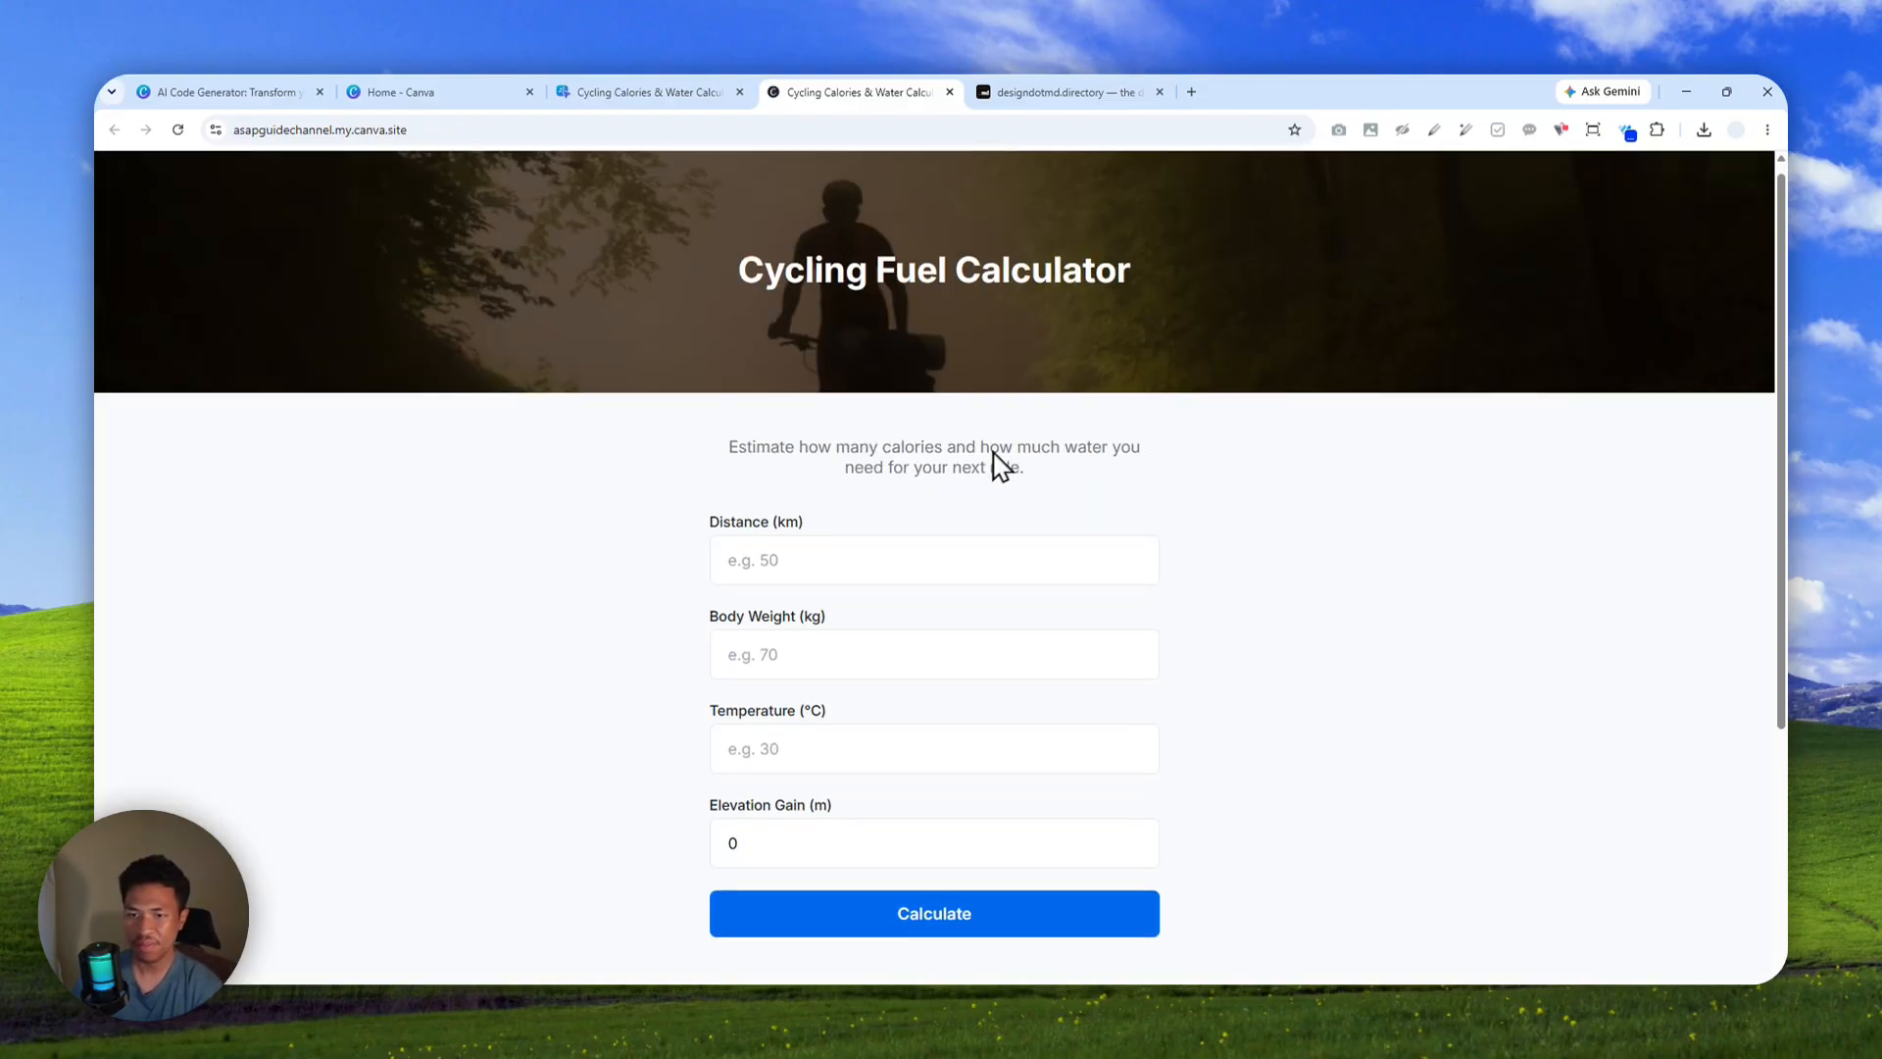
{"action": "scroll", "coordinate": [882, 510], "scroll_direction": "down", "scroll_amount": 3}
{"action": "scroll", "coordinate": [832, 533], "scroll_direction": "up", "scroll_amount": 3}
{"action": "scroll", "coordinate": [836, 491], "scroll_direction": "down", "scroll_amount": 3}
{"action": "scroll", "coordinate": [835, 482], "scroll_direction": "up", "scroll_amount": 4}
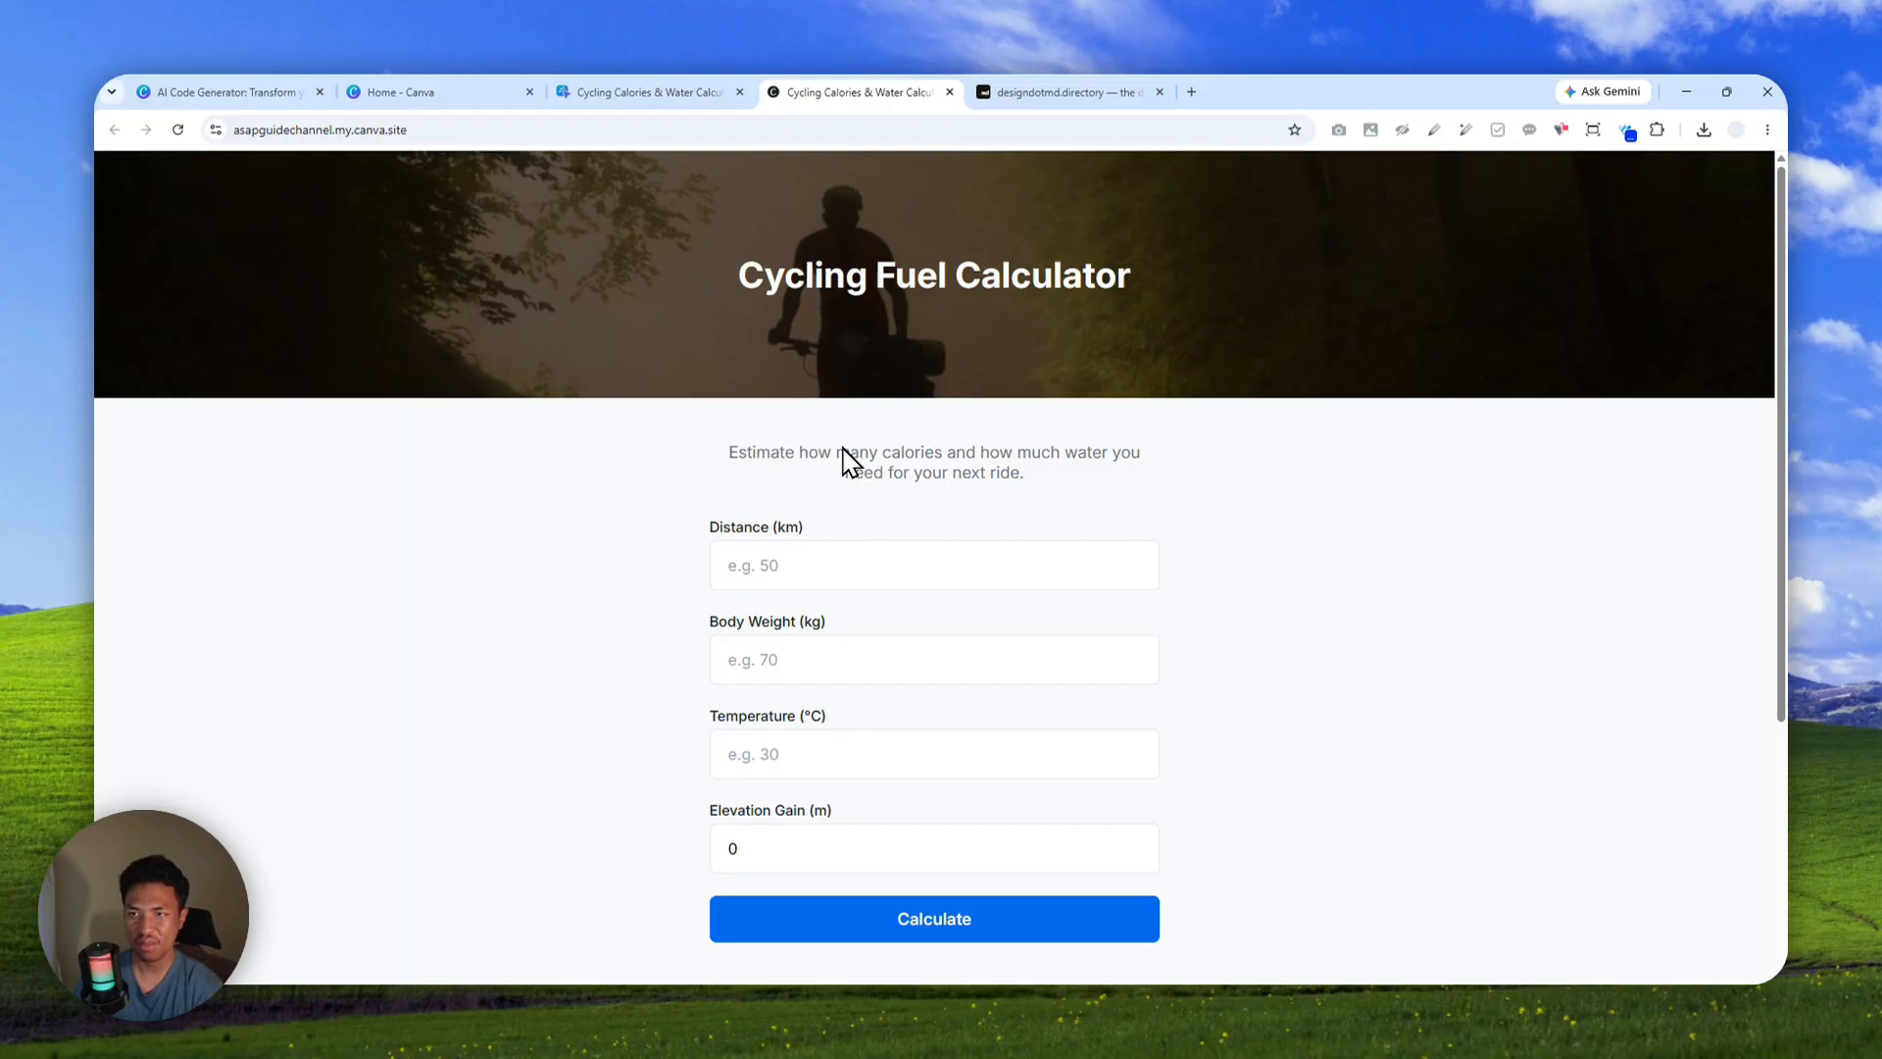
{"action": "scroll", "coordinate": [899, 392], "scroll_direction": "down", "scroll_amount": 4}
{"action": "scroll", "coordinate": [908, 357], "scroll_direction": "up", "scroll_amount": 3}
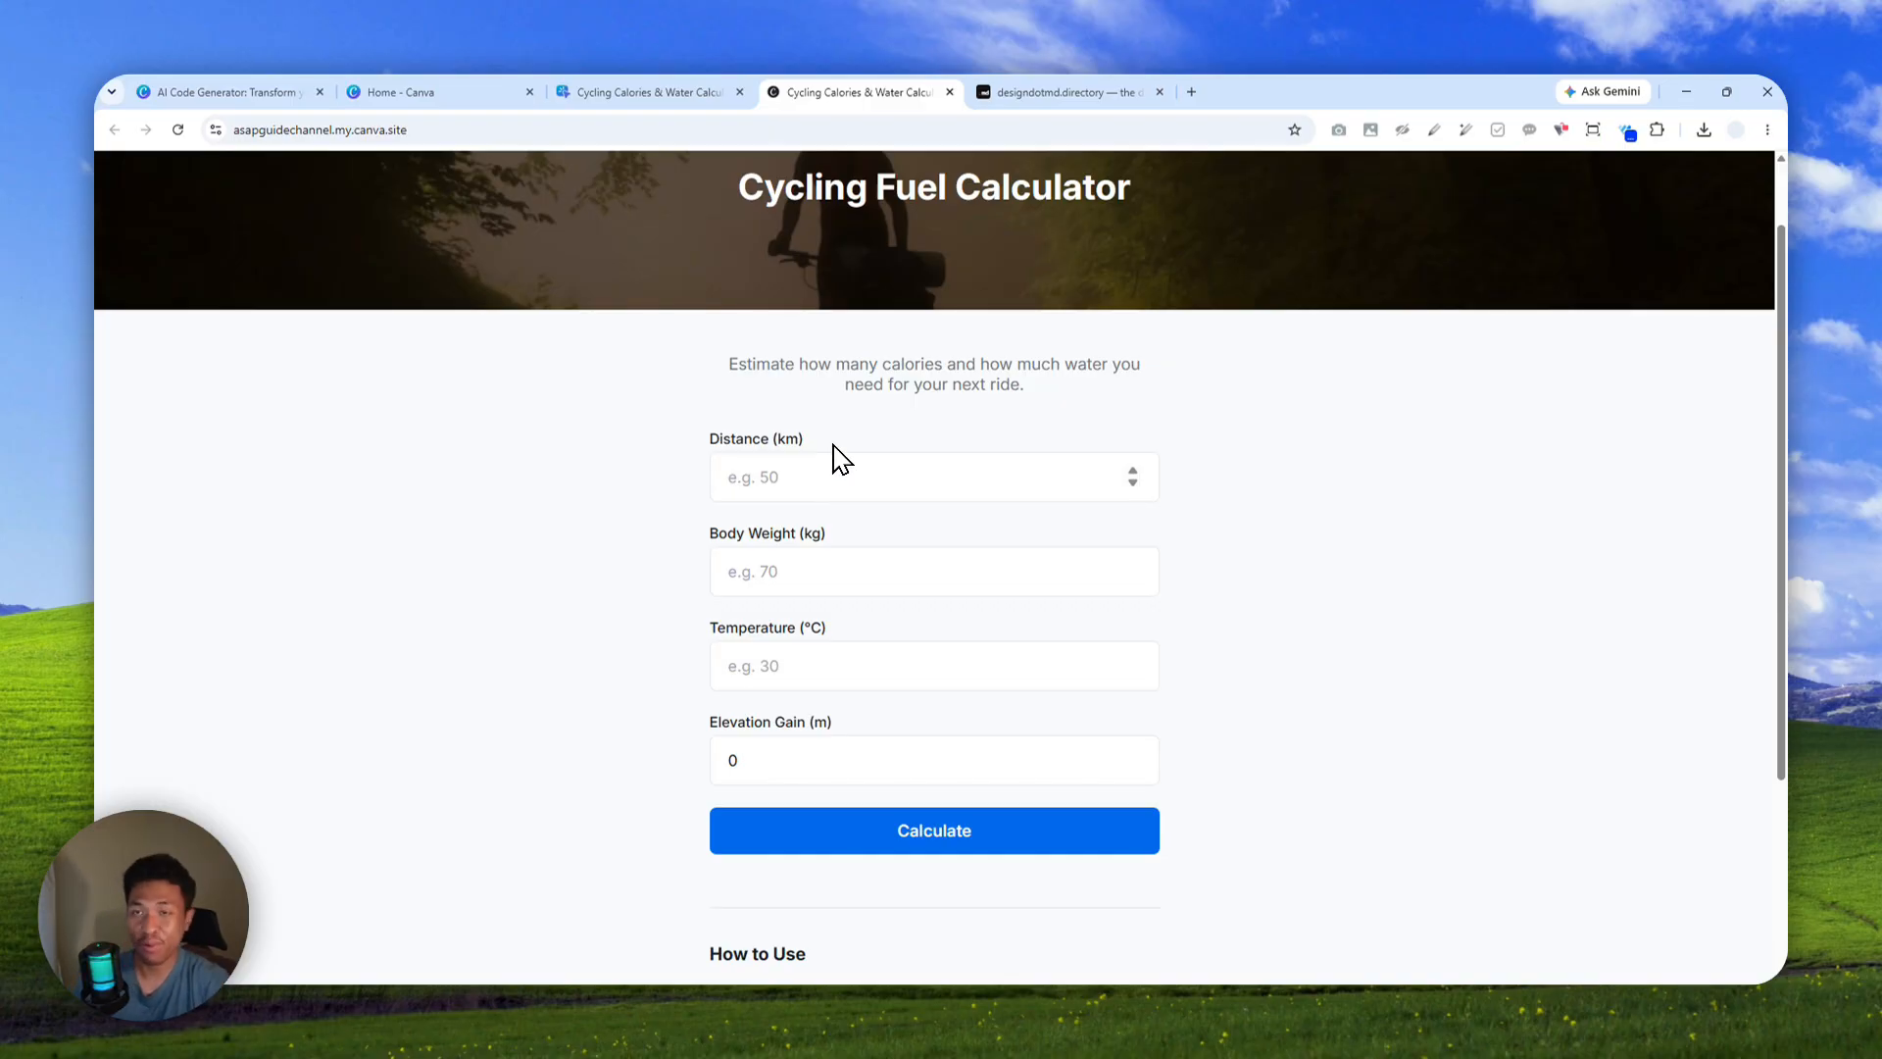
Return to the Canva design and submit the prompt "Can you change the image on the header into something else? It's up to you."
{"action": "left_click", "coordinate": [647, 92]}
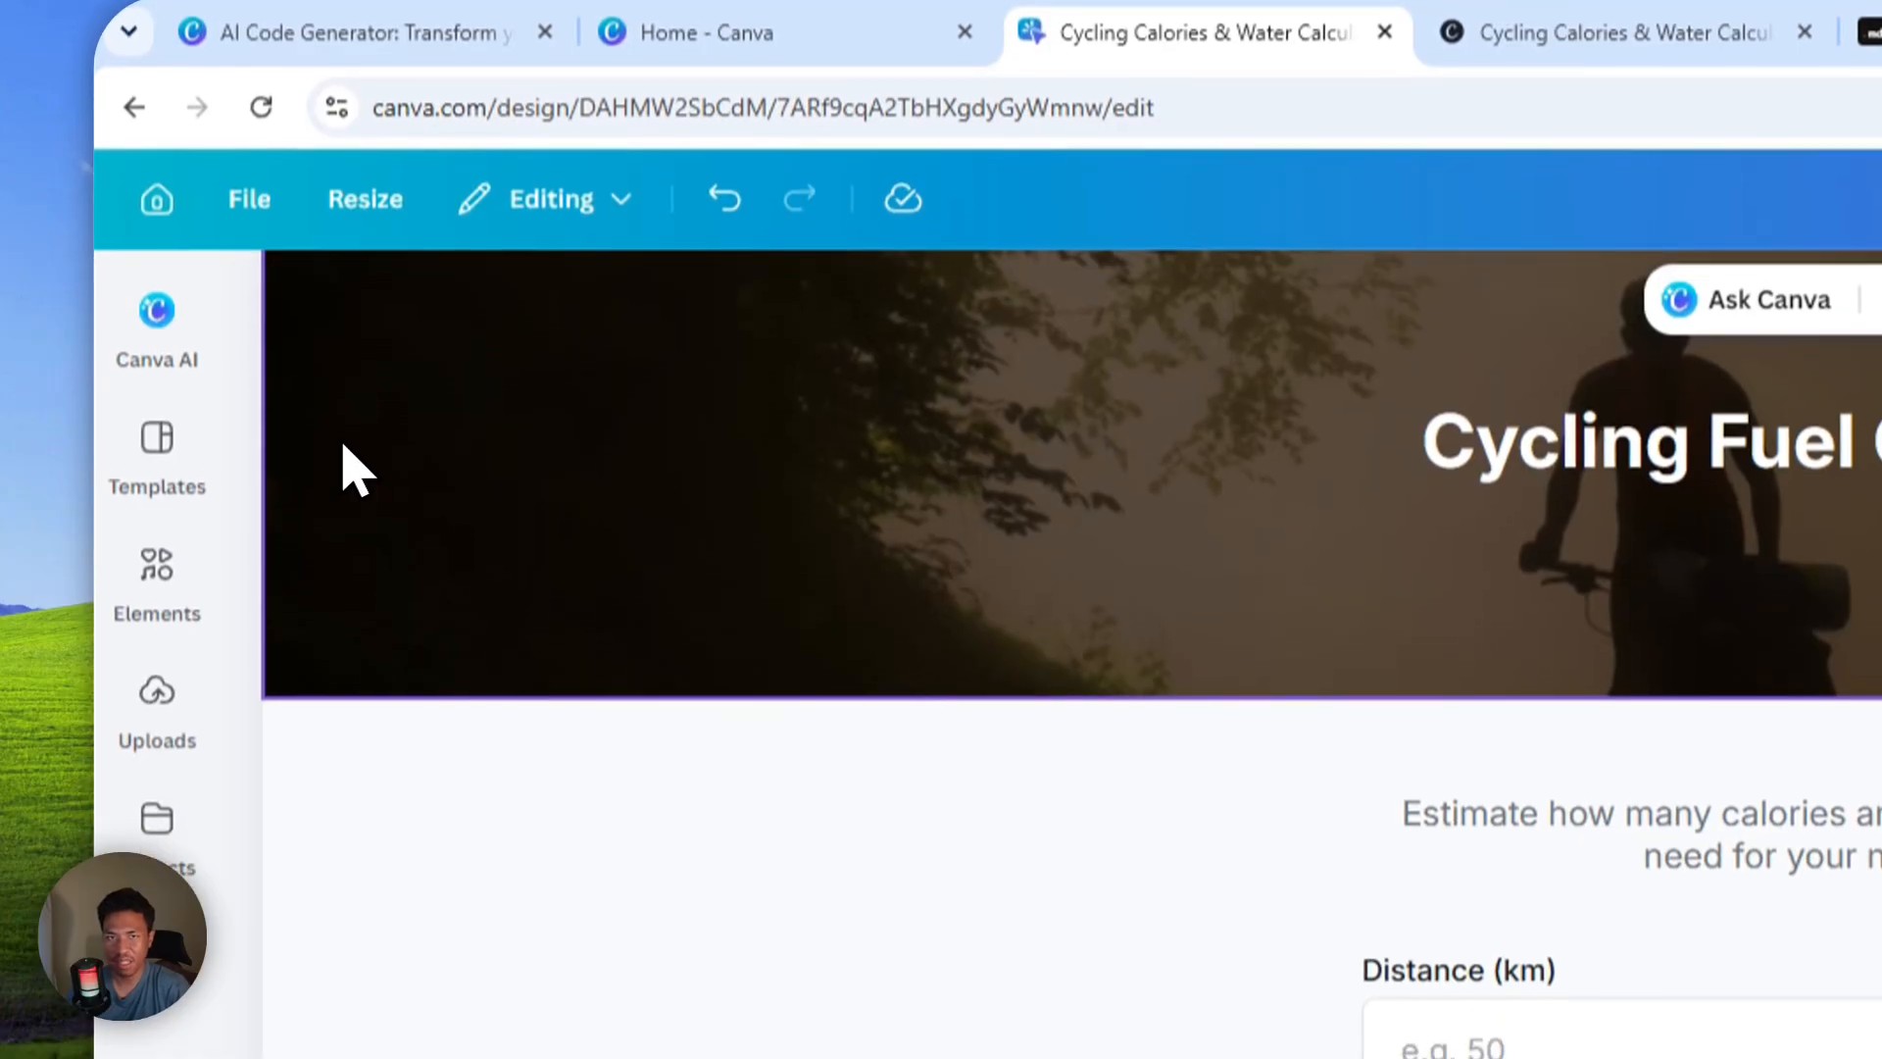
{"action": "left_click", "coordinate": [157, 324]}
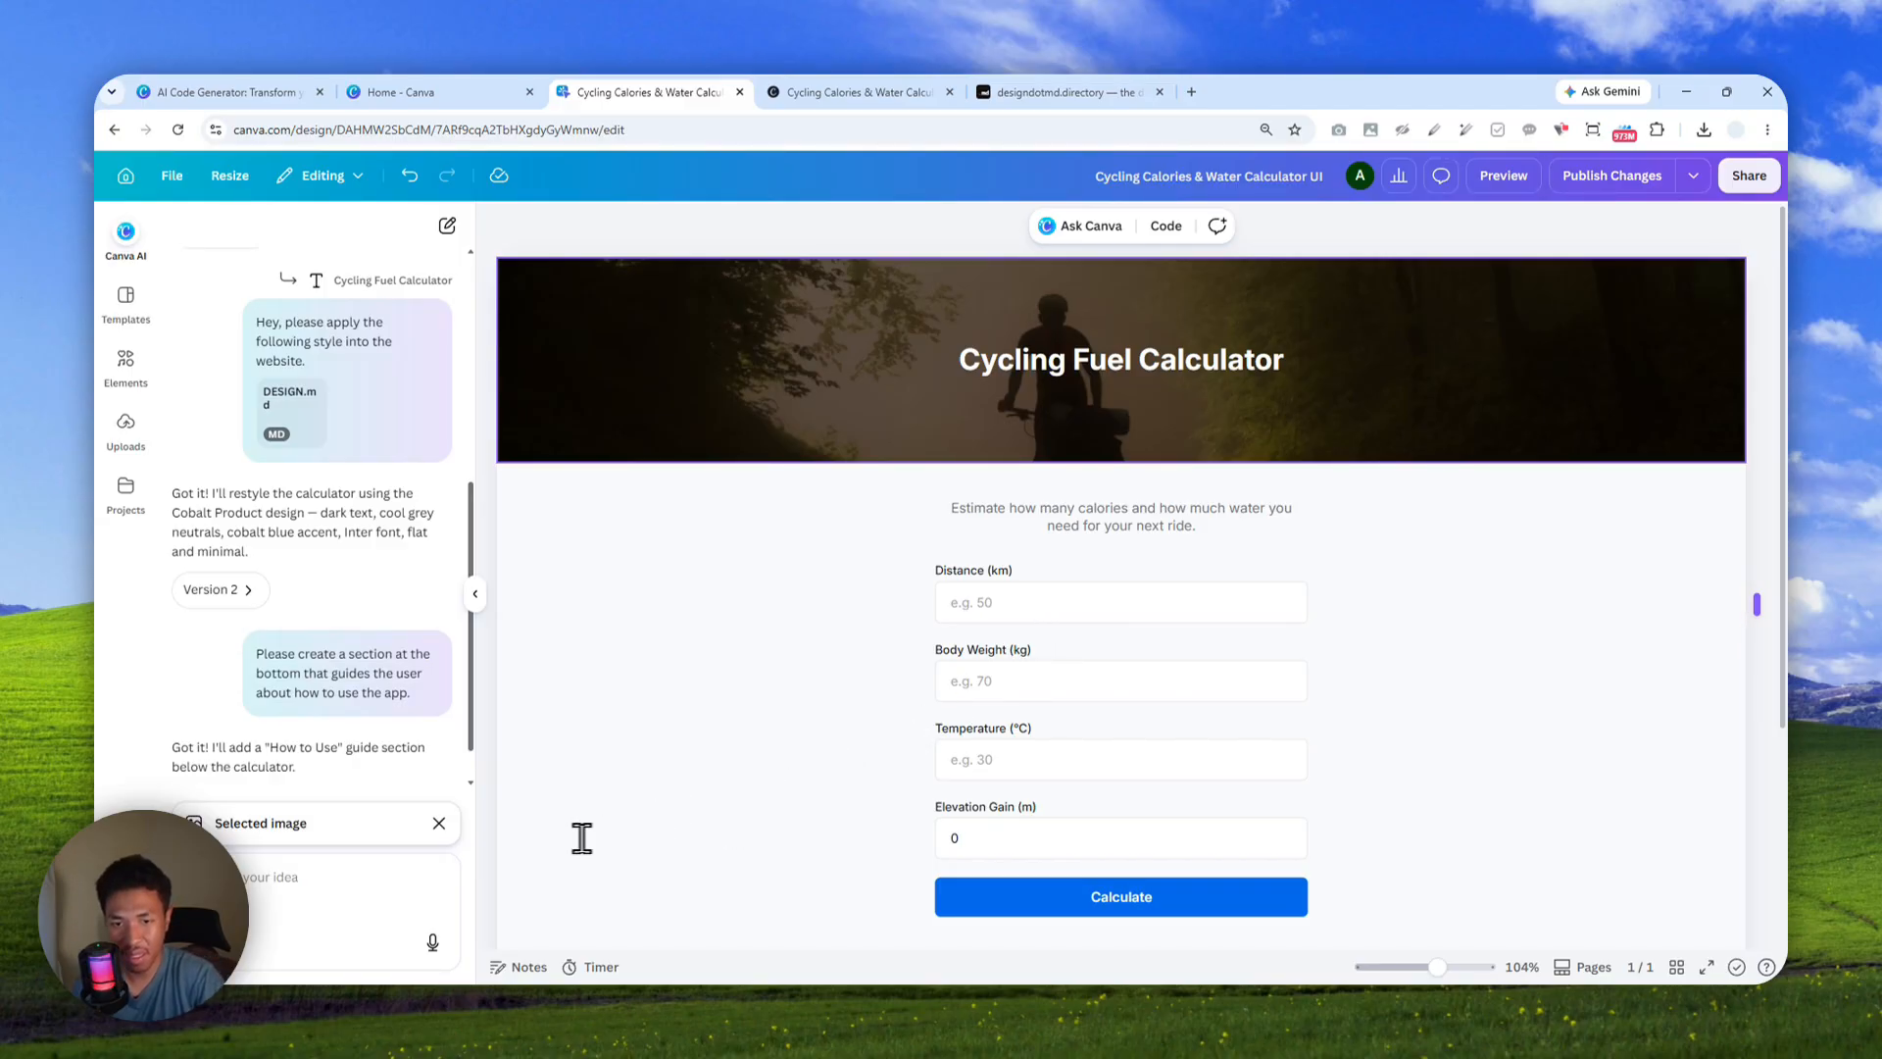
{"action": "left_click", "coordinate": [285, 867]}
{"action": "key", "text": "ctrl+space"}
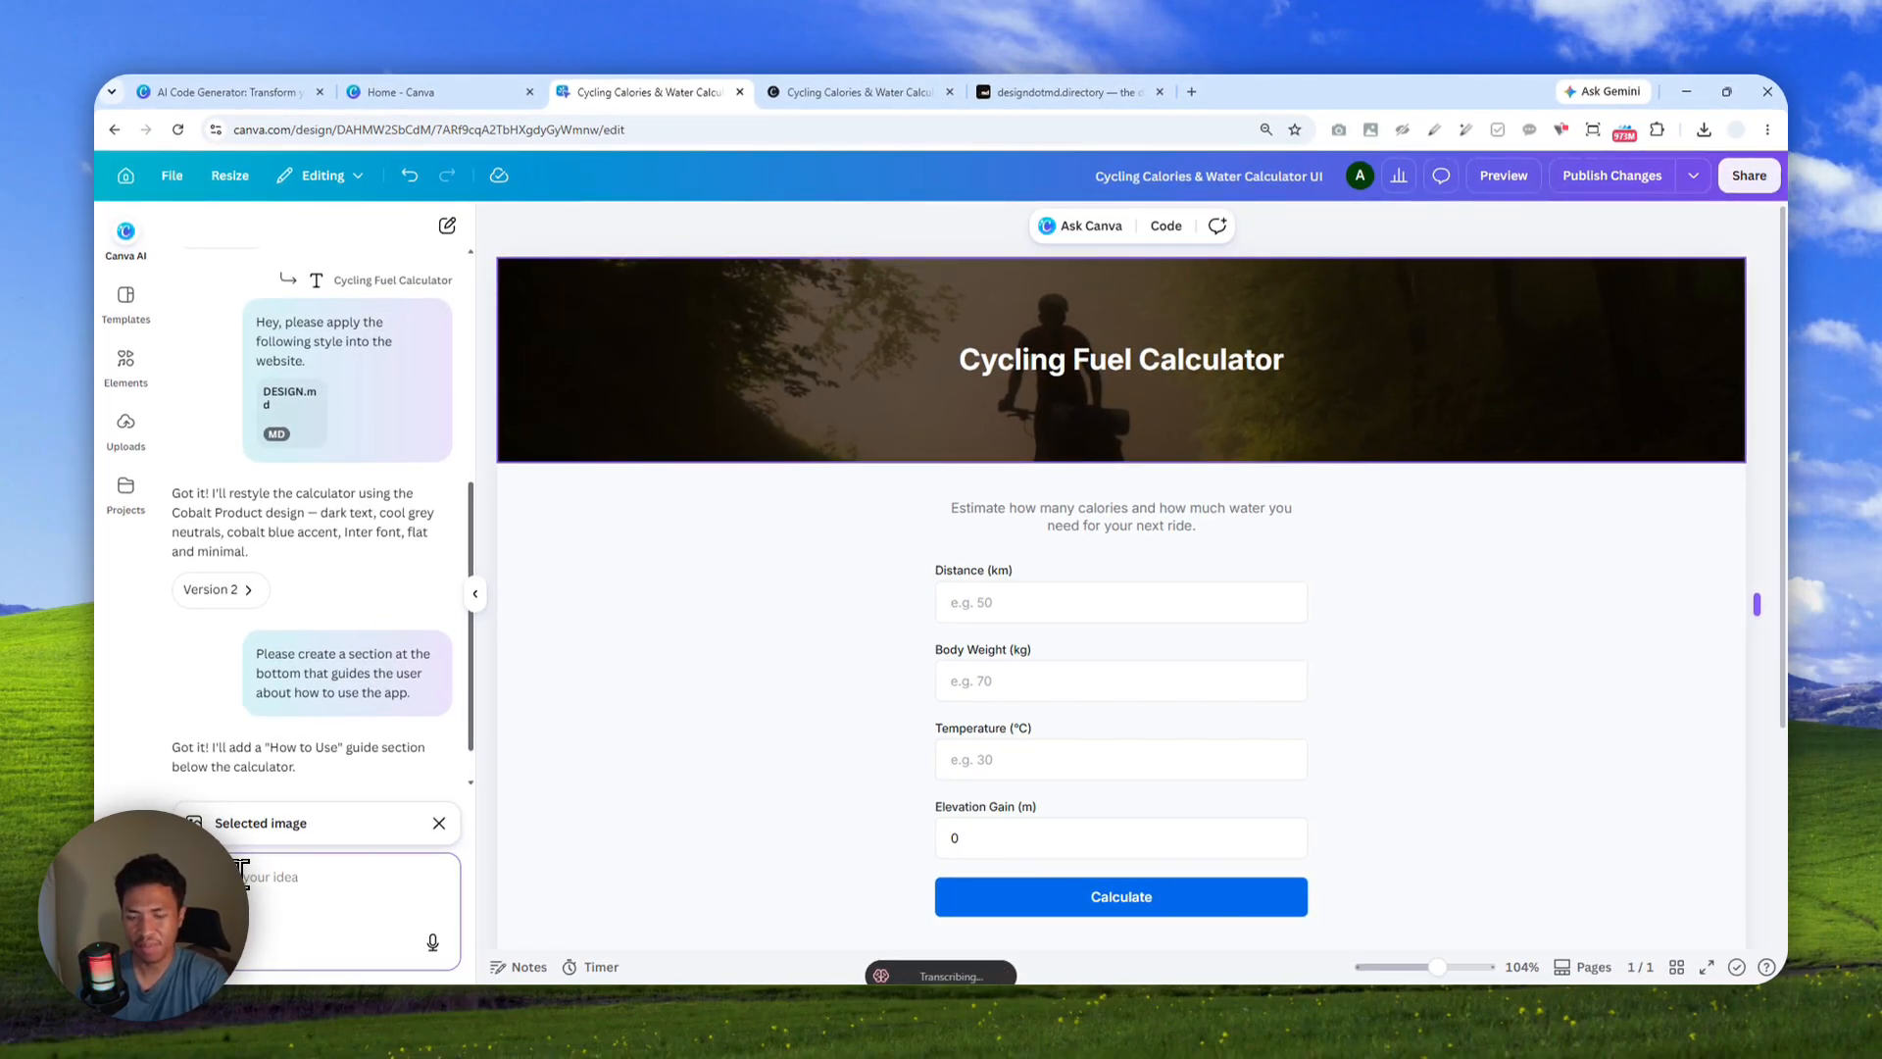
{"action": "type", "text": "Can you change the image in the header to something else?"}
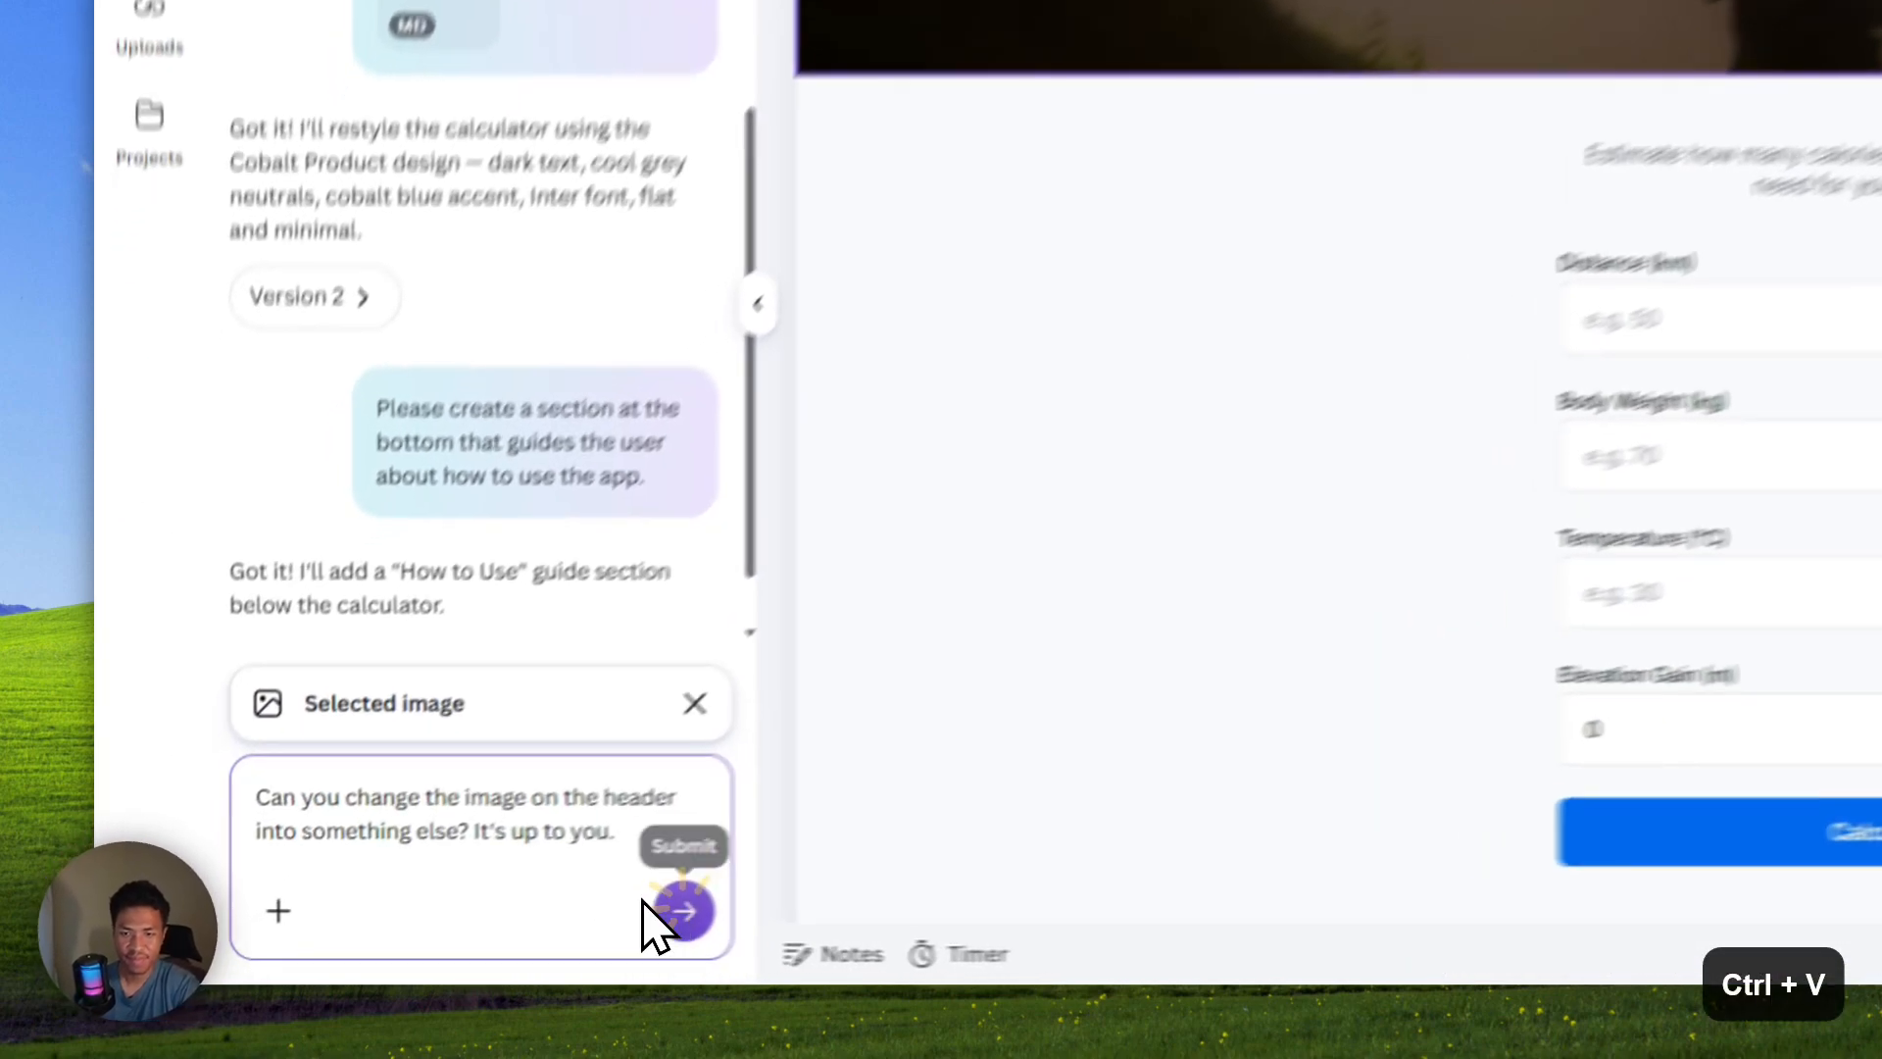
{"action": "left_click", "coordinate": [432, 942]}
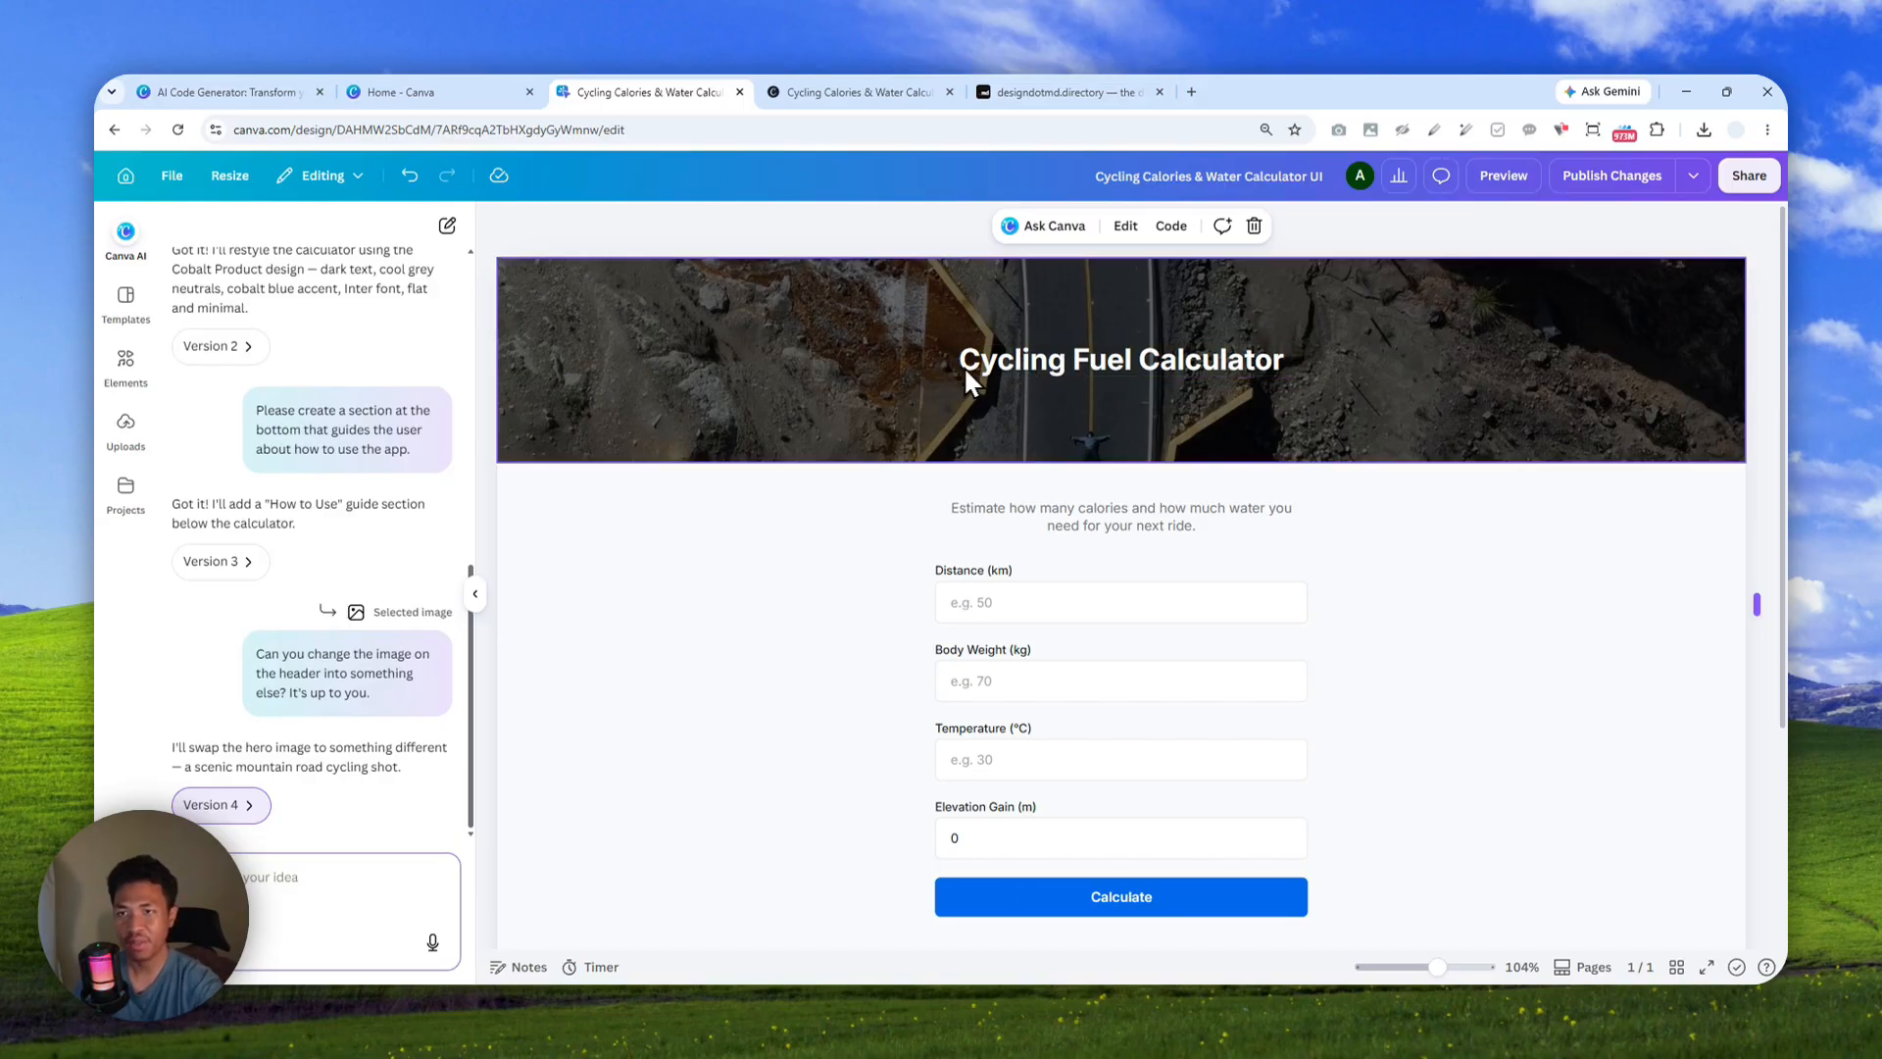
Publish the changed header image to the live website
{"action": "left_click", "coordinate": [799, 372]}
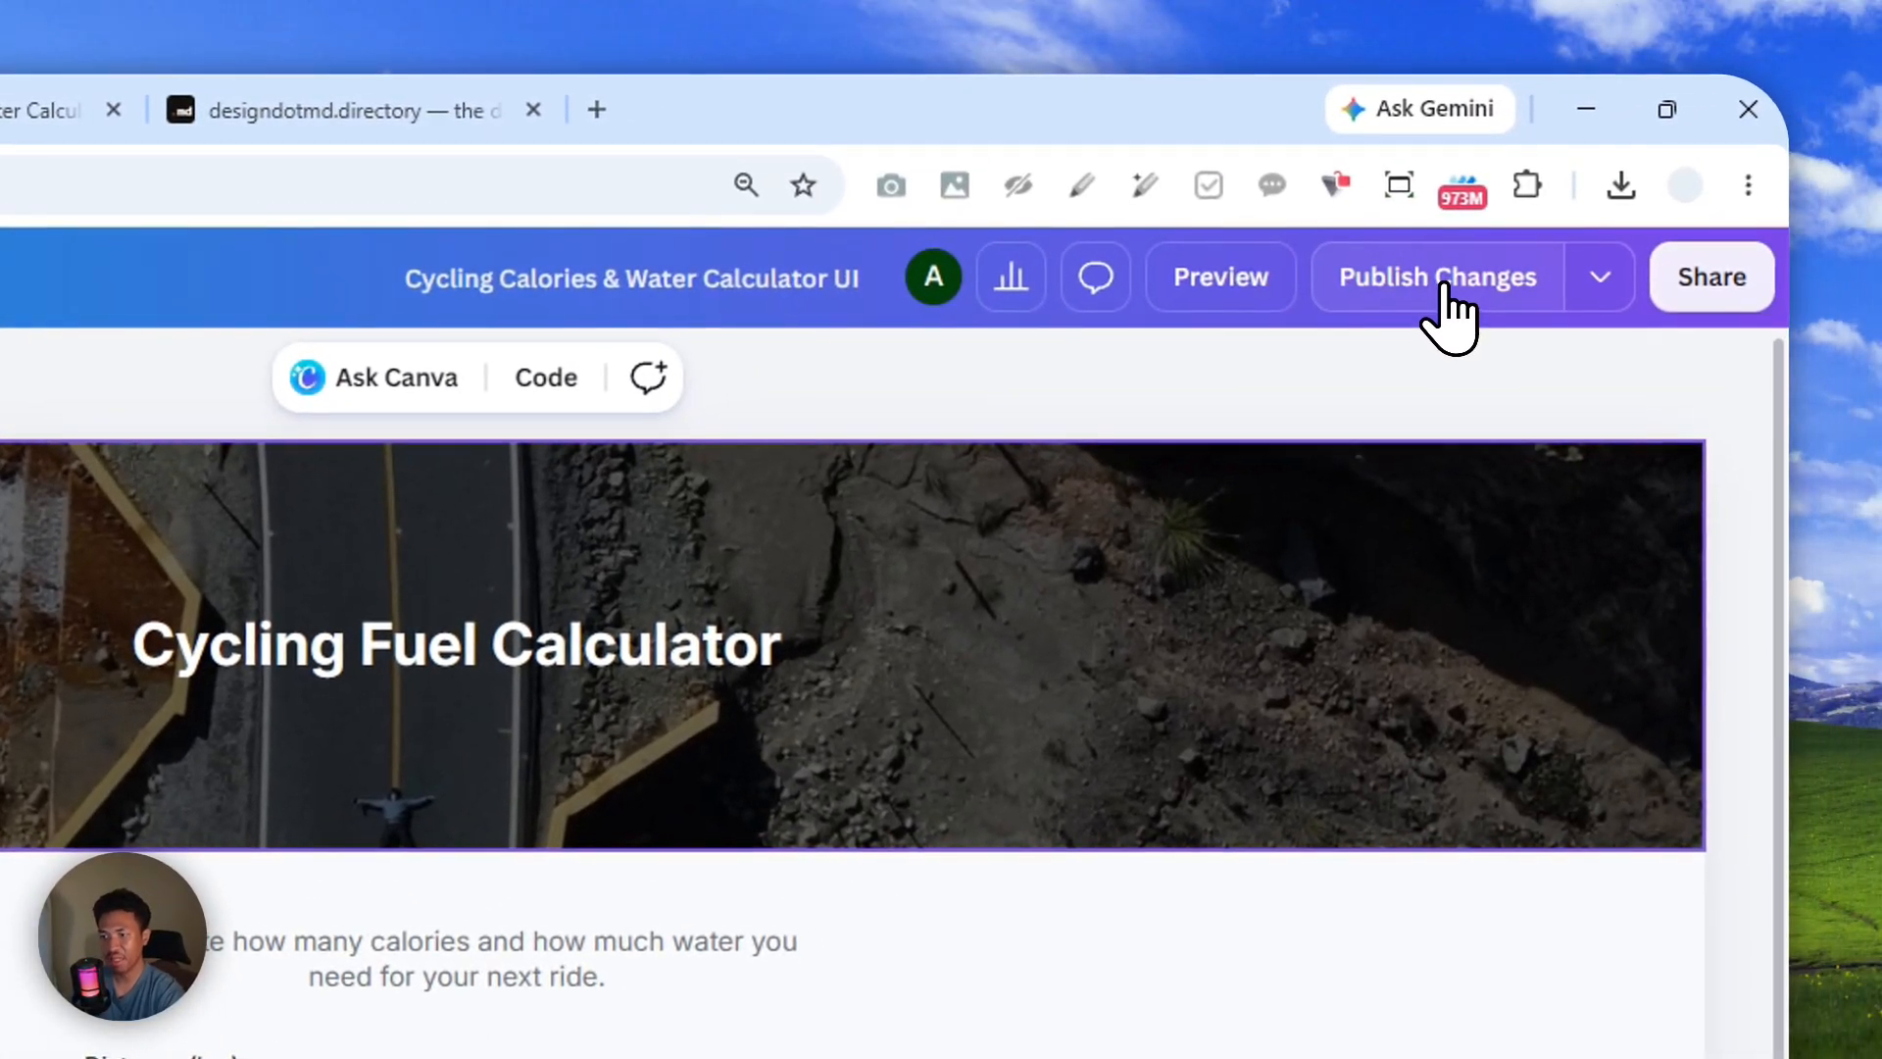
{"action": "left_click", "coordinate": [1449, 294]}
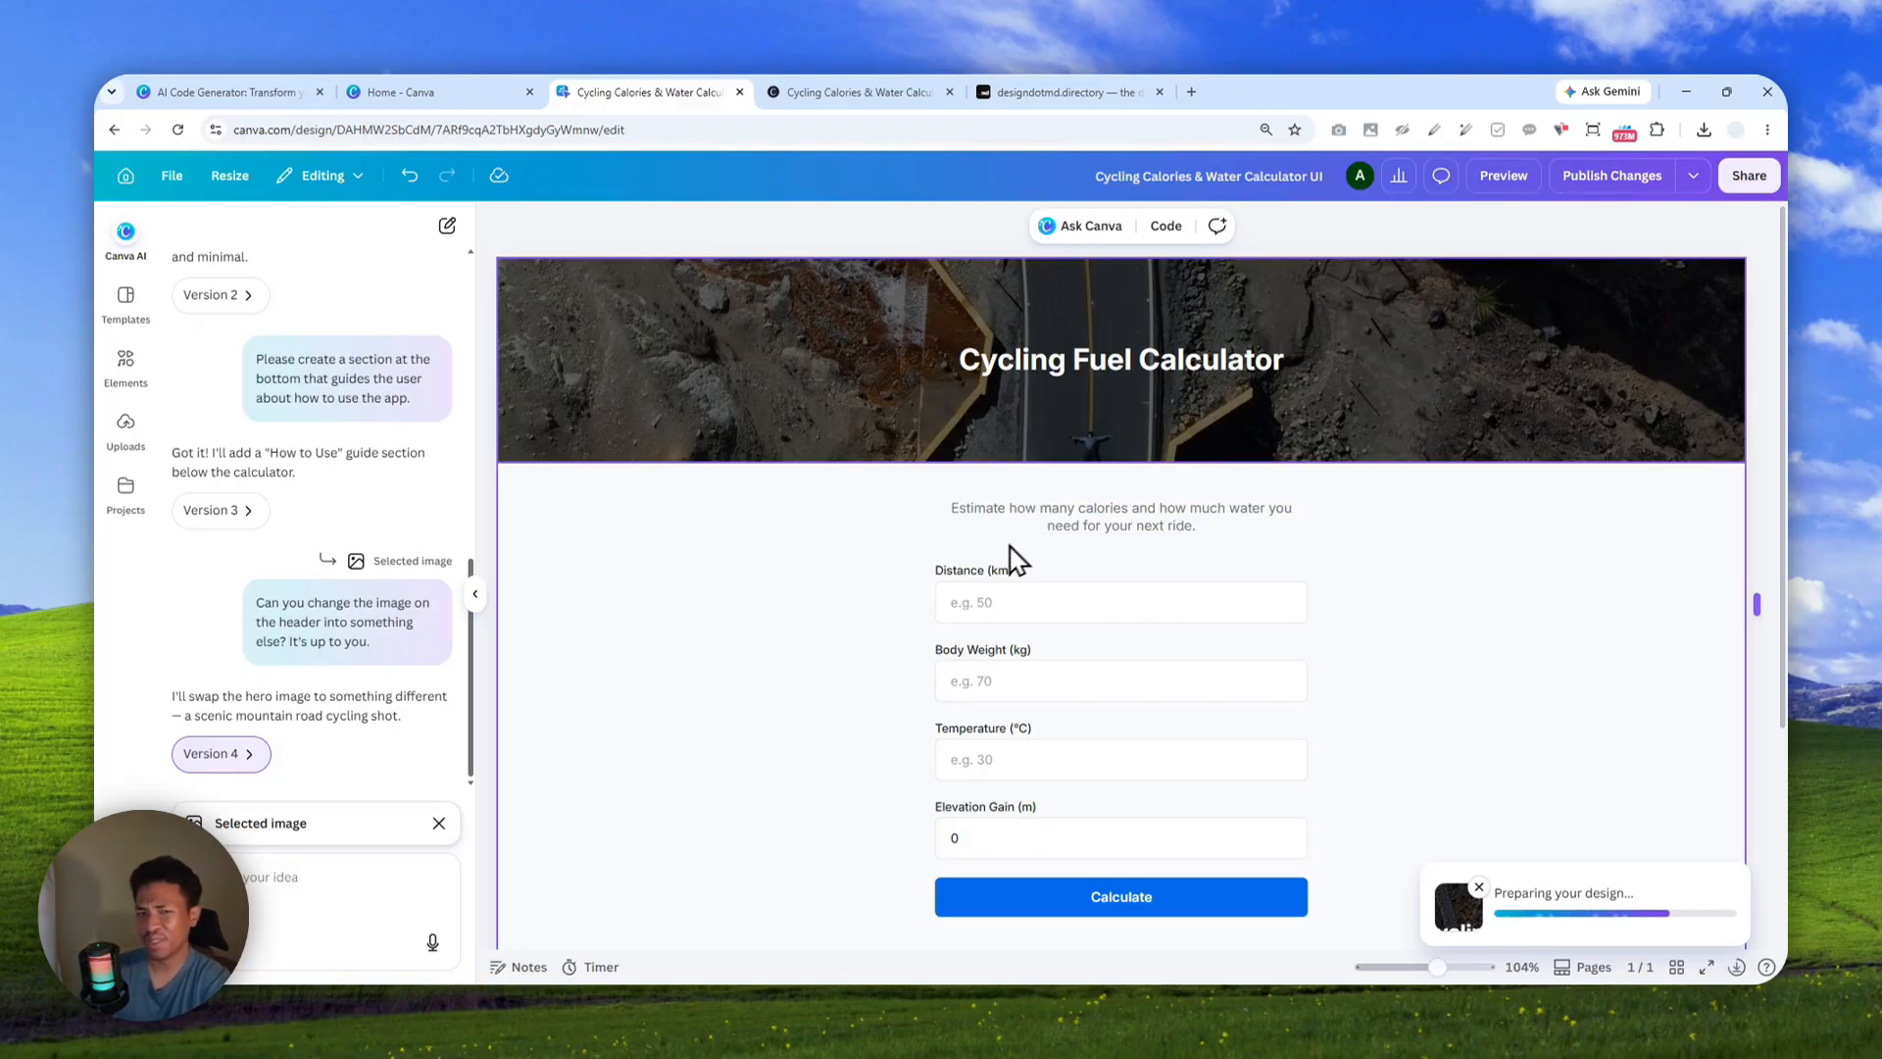
Look through the earlier versions in the Canva AI chat and switch the calculator design to Version 3
{"action": "scroll", "coordinate": [294, 540], "scroll_direction": "up", "scroll_amount": 10}
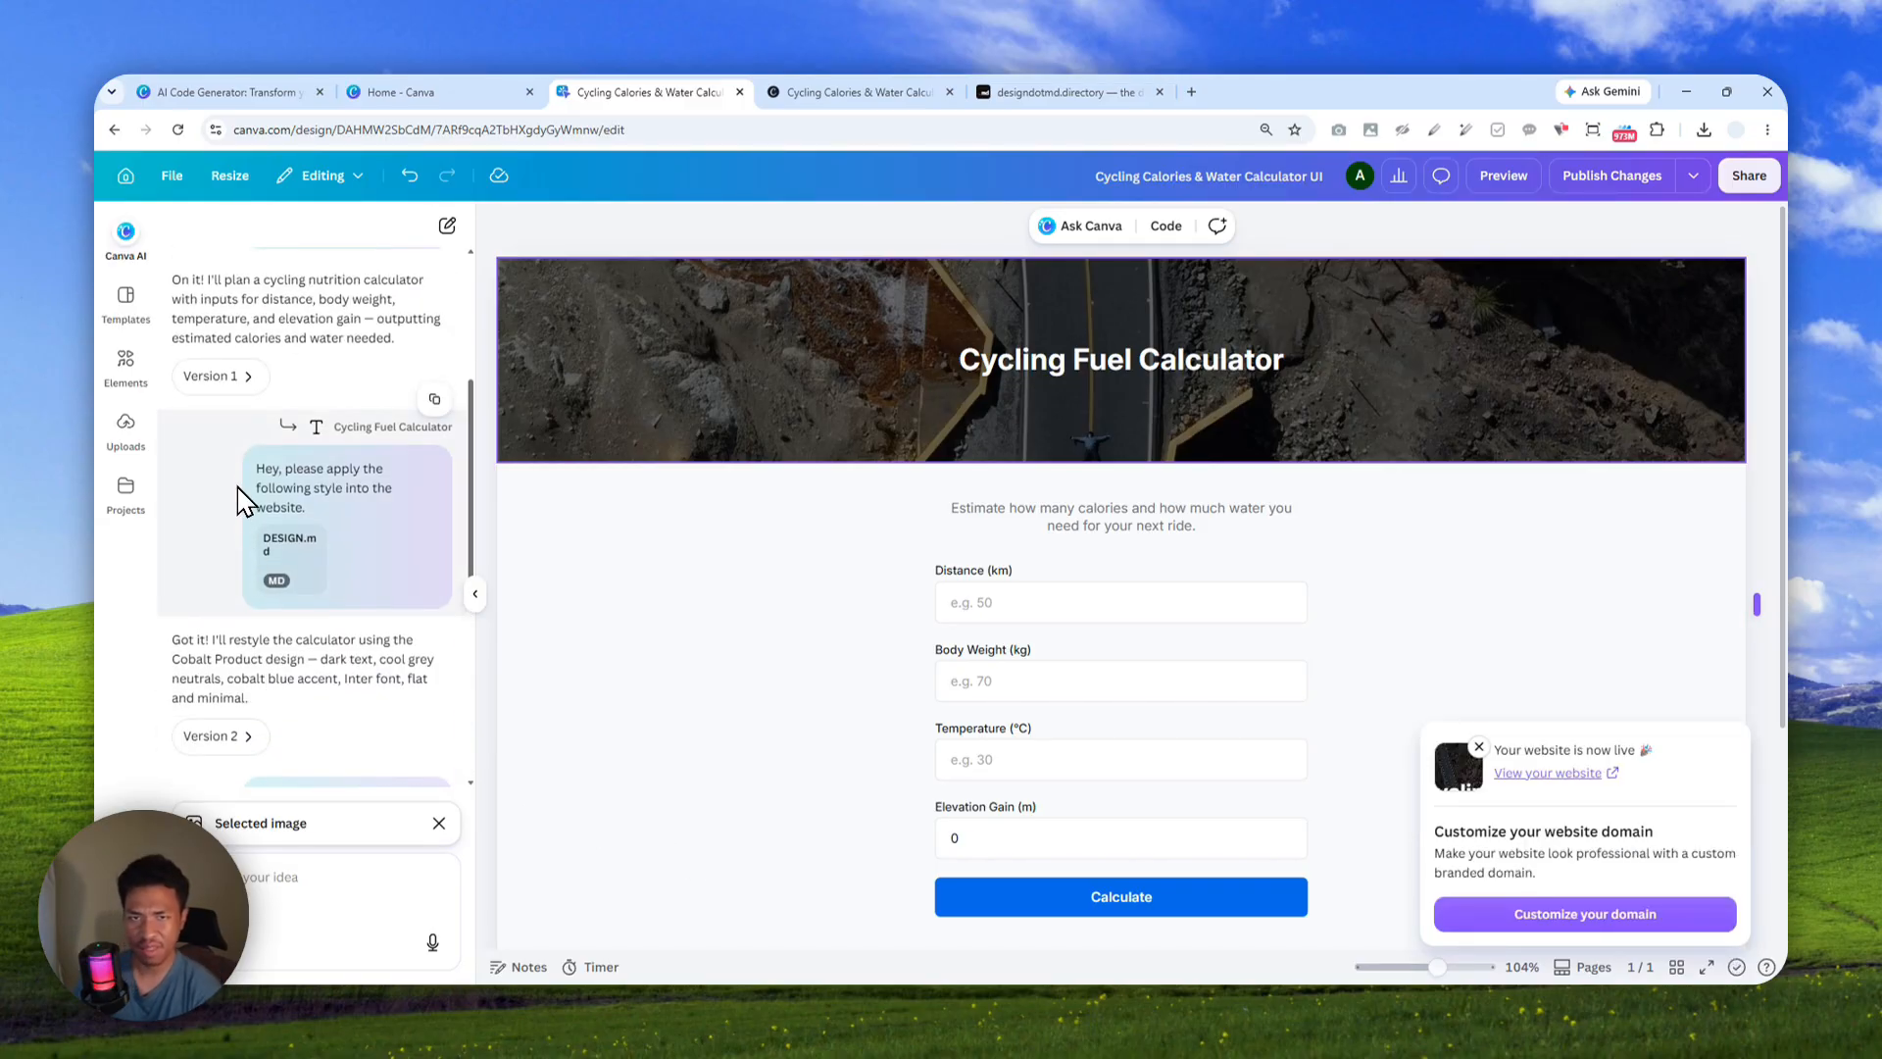
{"action": "scroll", "coordinate": [238, 480], "scroll_direction": "down", "scroll_amount": 10}
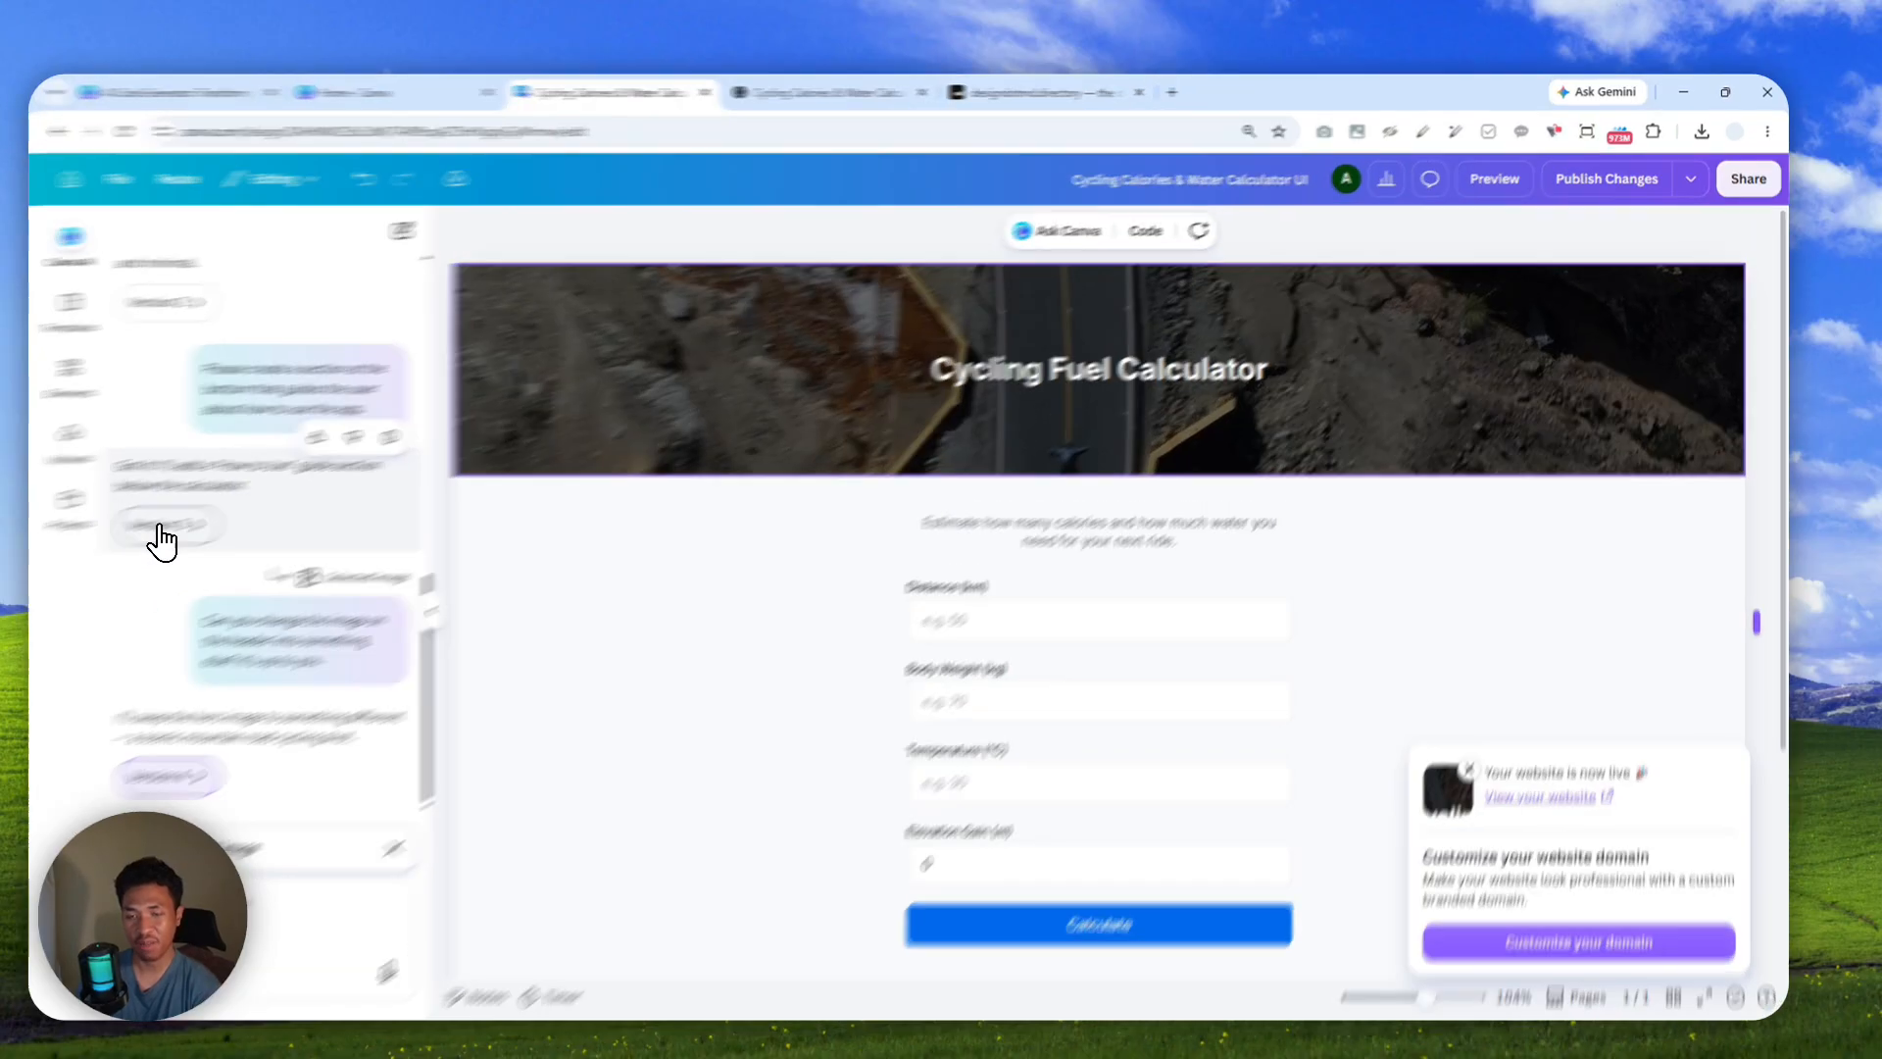
{"action": "left_click", "coordinate": [217, 512]}
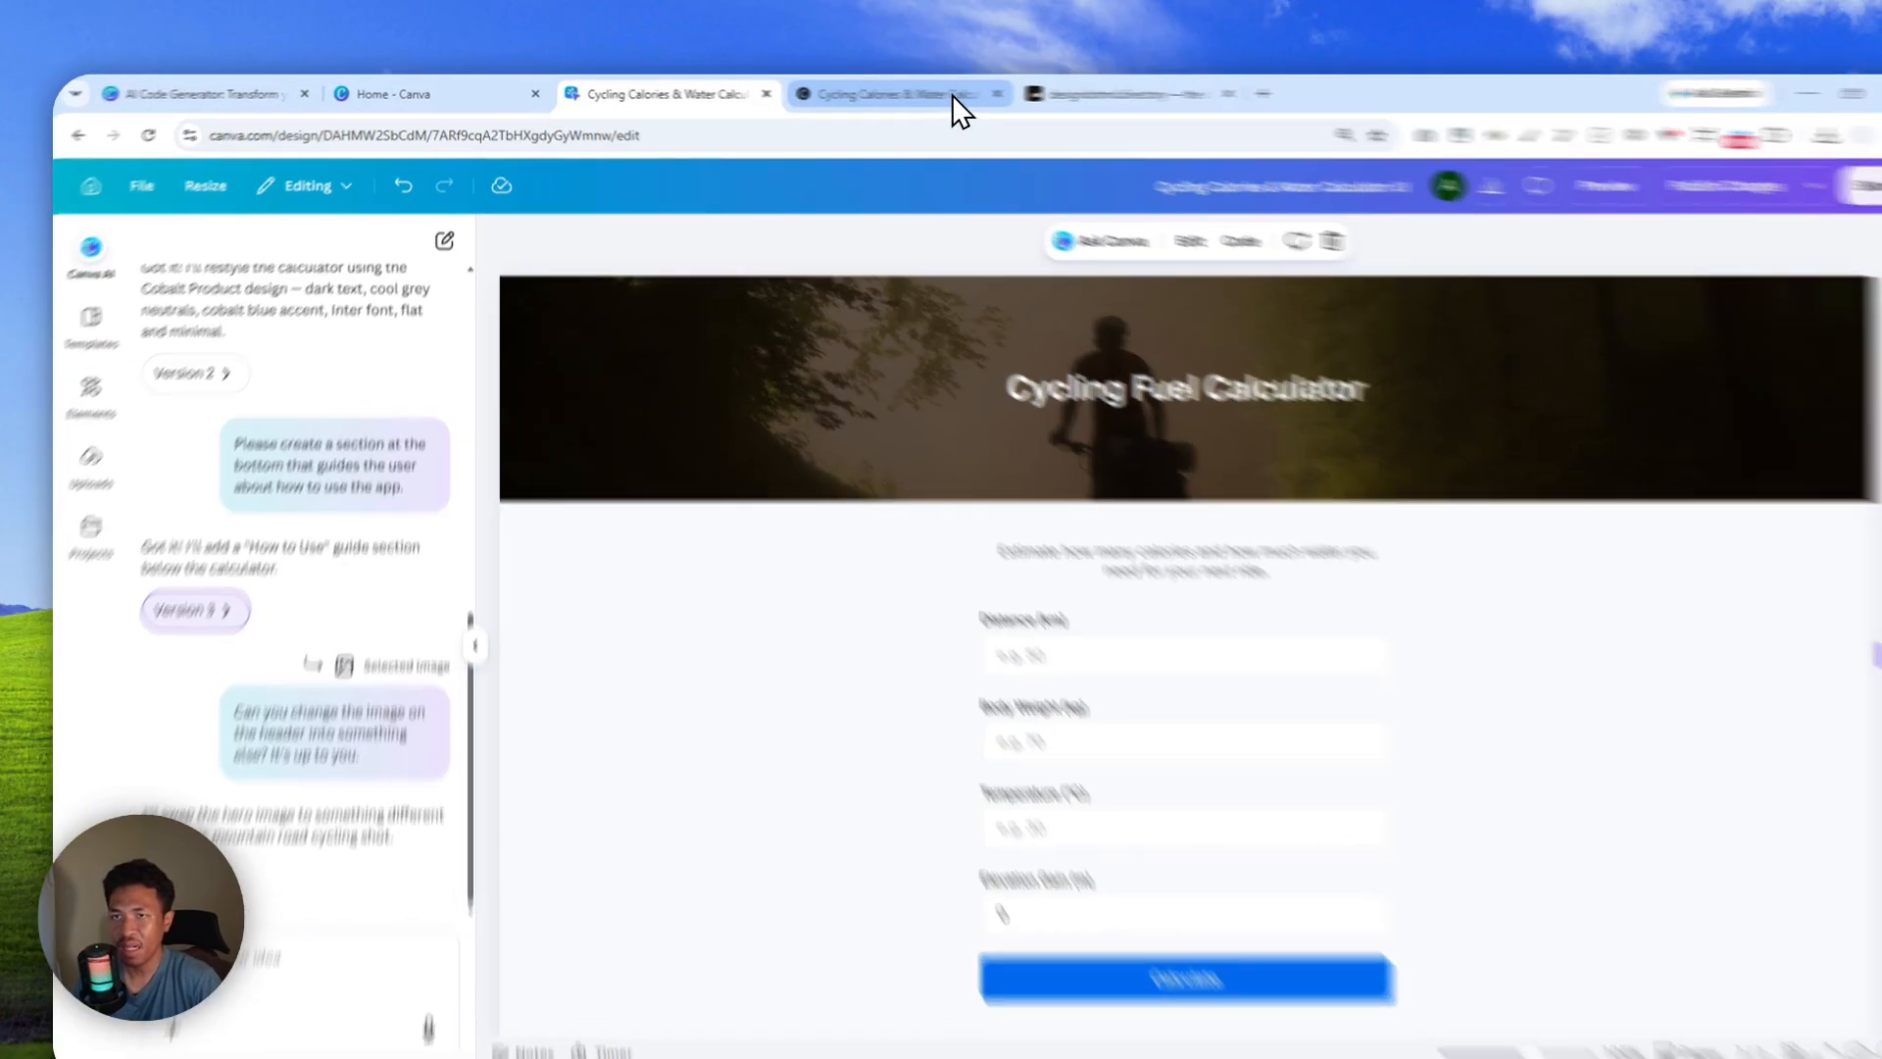
Reload the live calculator website to check its published header image, and return to the Canva design
{"action": "left_click", "coordinate": [951, 95]}
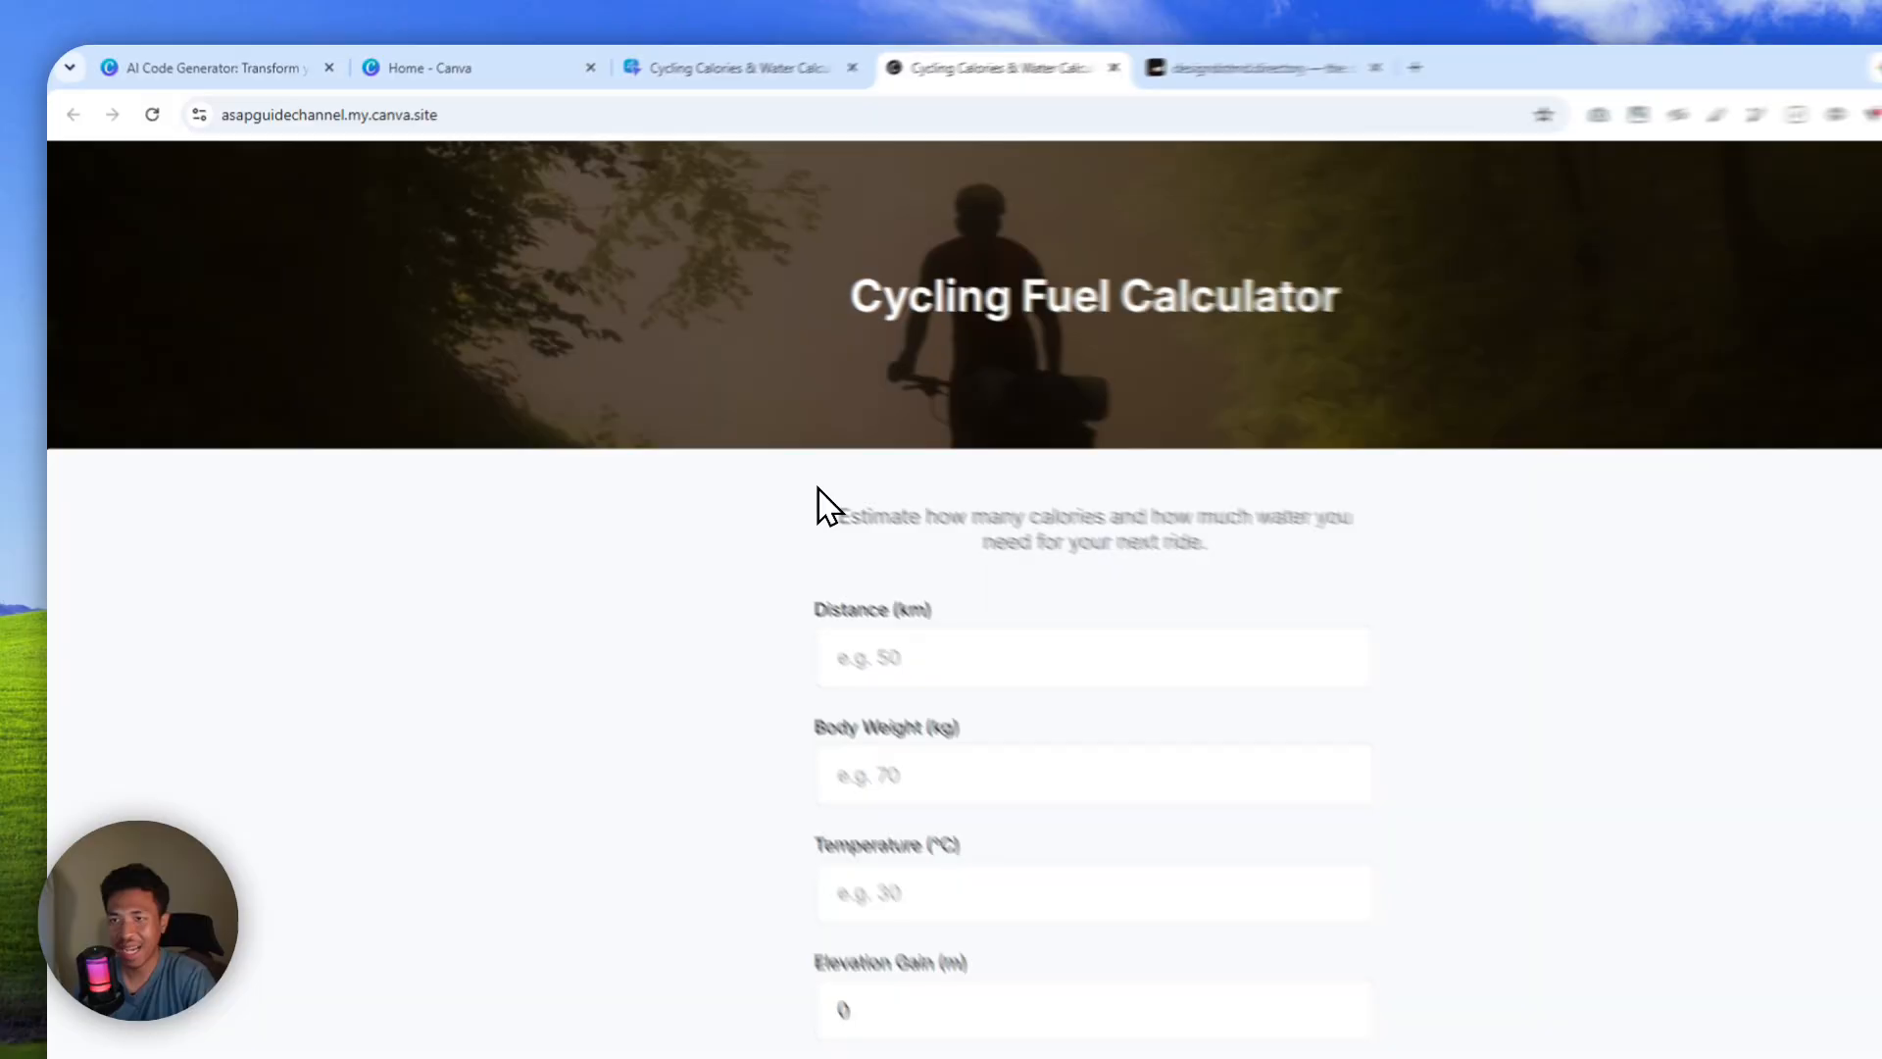
{"action": "key", "text": "ctrl+r"}
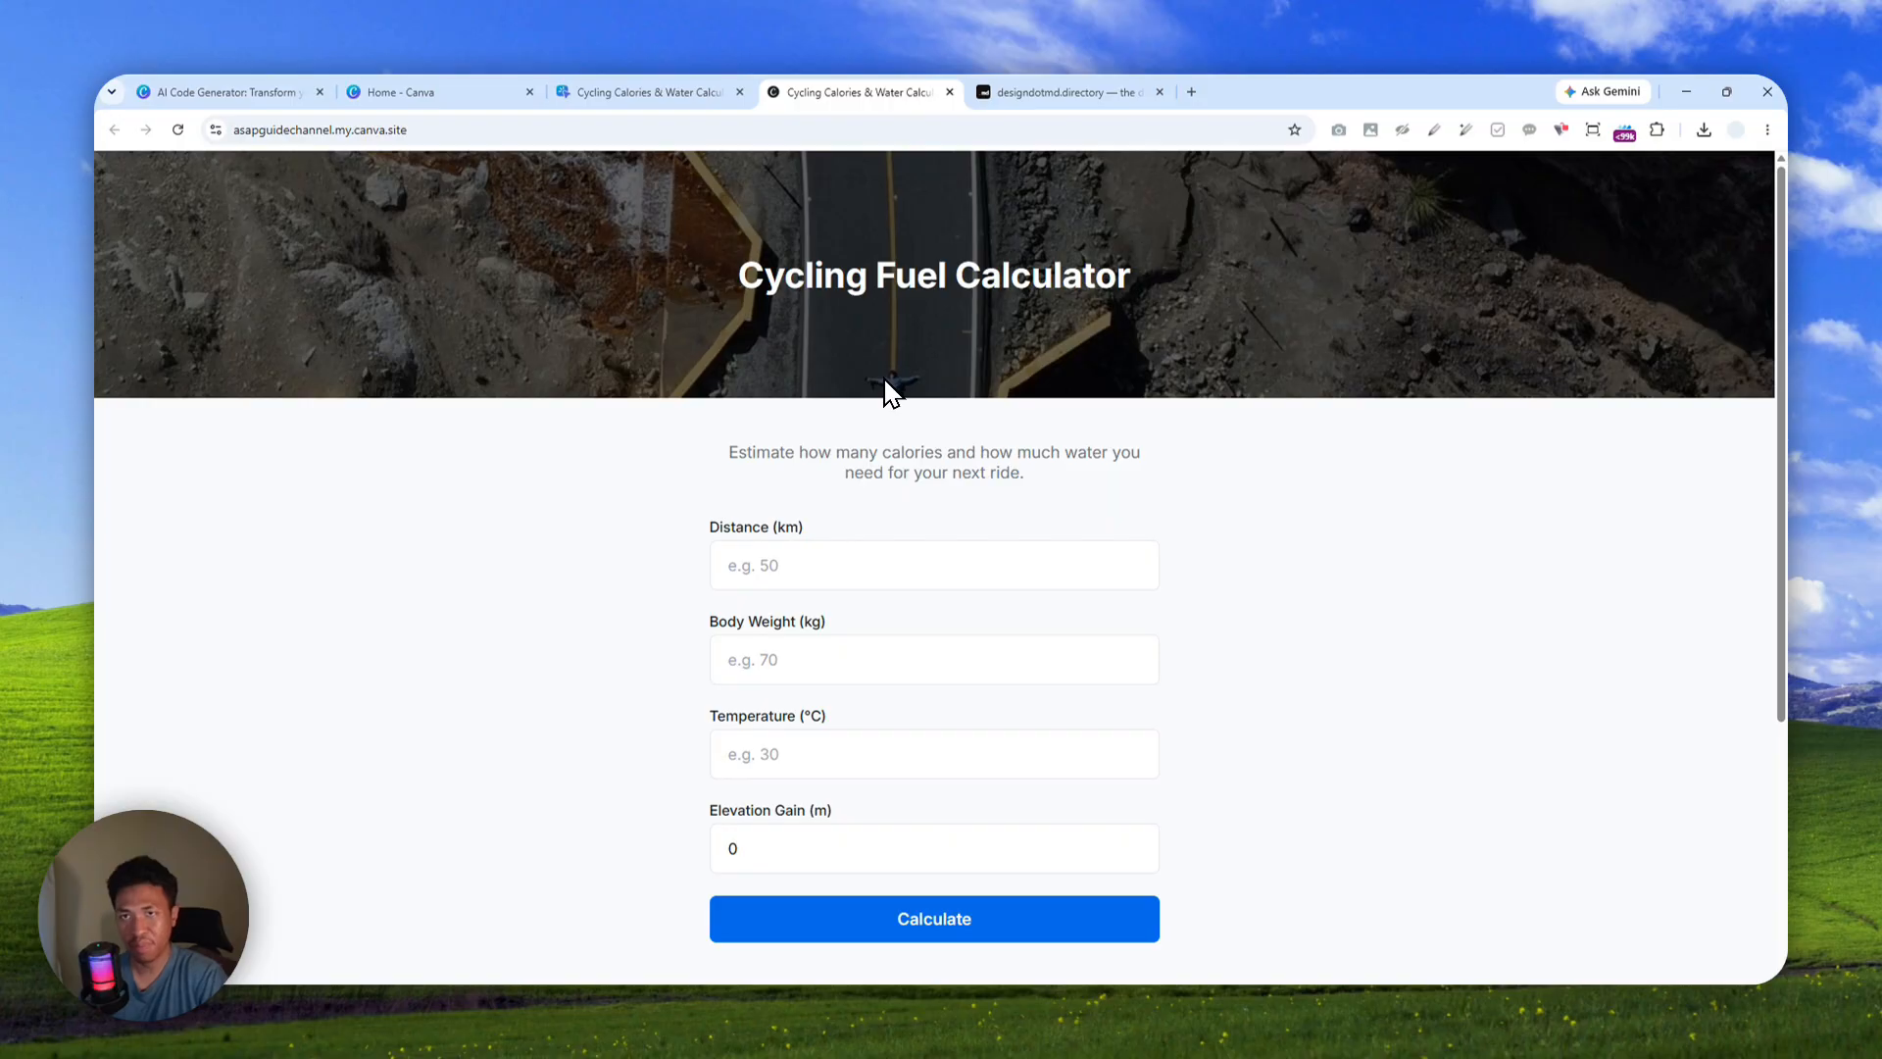
{"action": "left_click", "coordinate": [659, 95]}
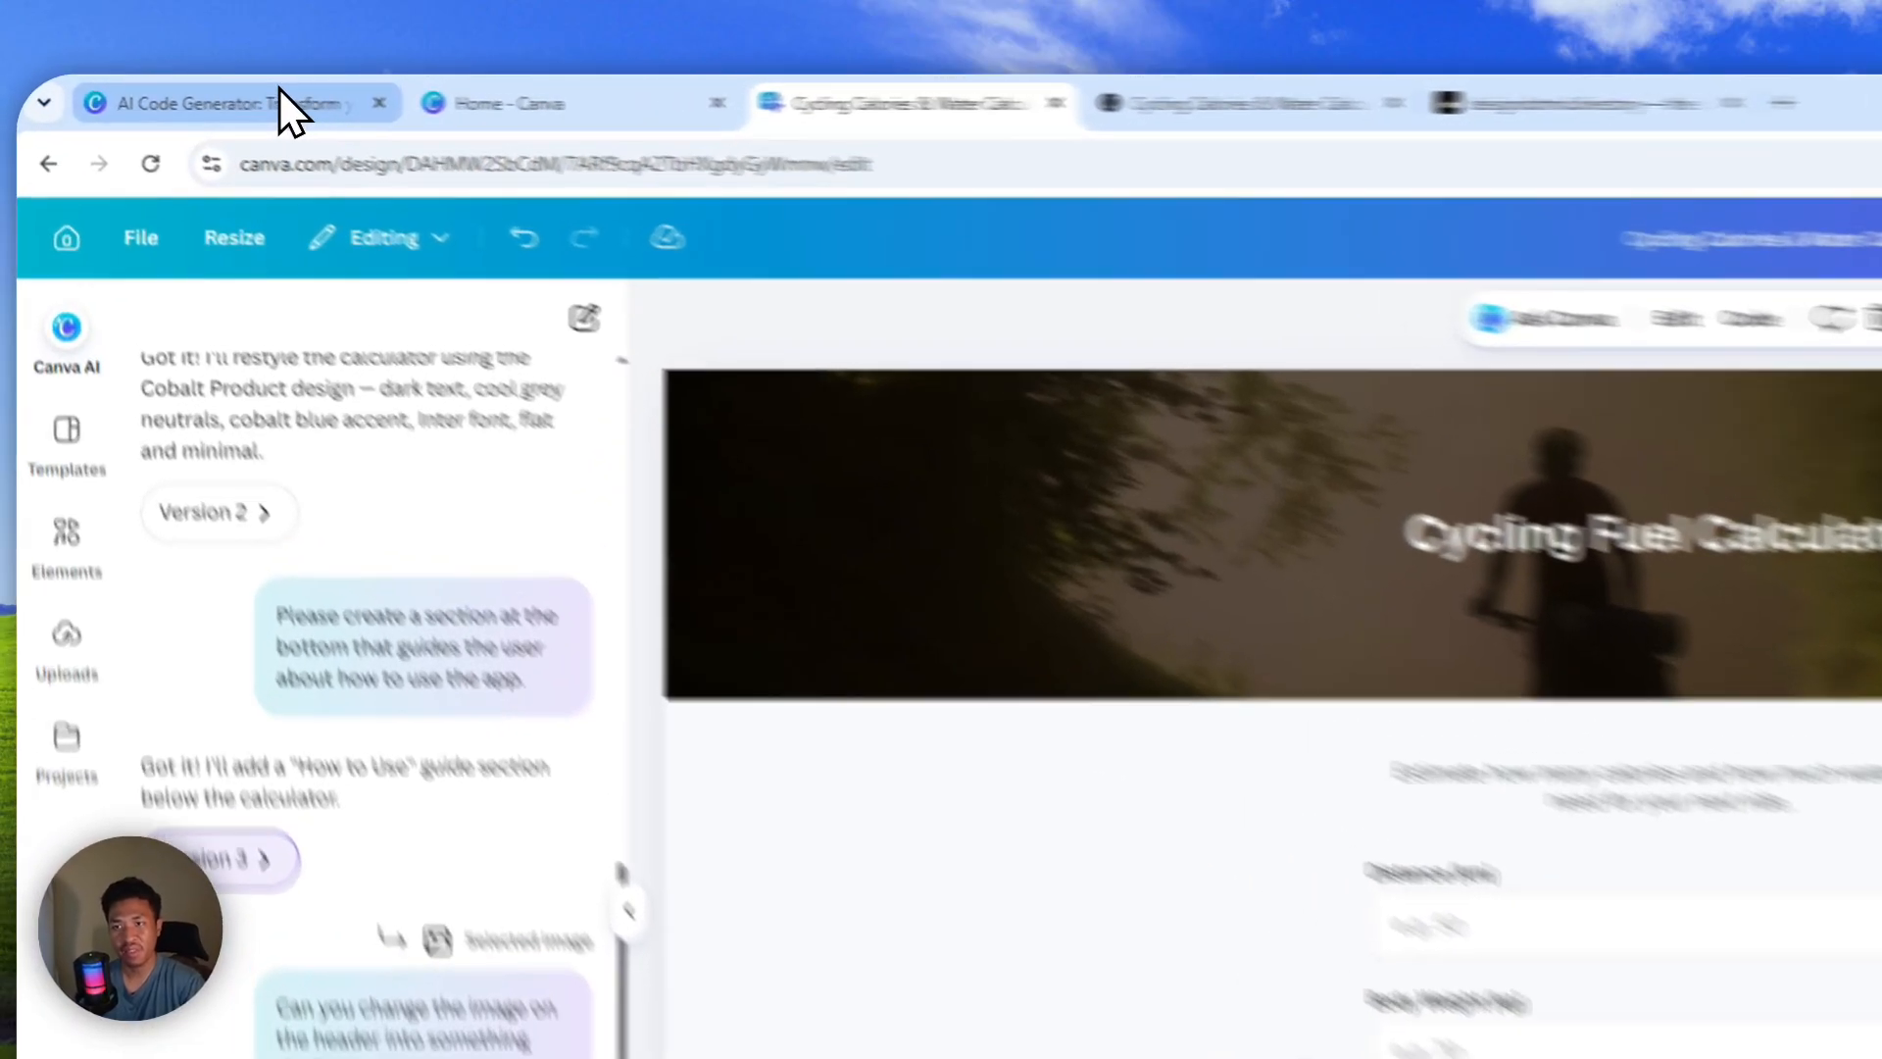
Switch to the AI Code Generator page and go back to its introduction with the Code for me option
{"action": "left_click", "coordinate": [245, 92]}
{"action": "scroll", "coordinate": [833, 376], "scroll_direction": "up", "scroll_amount": 5}
{"action": "scroll", "coordinate": [1152, 622], "scroll_direction": "up", "scroll_amount": 15}
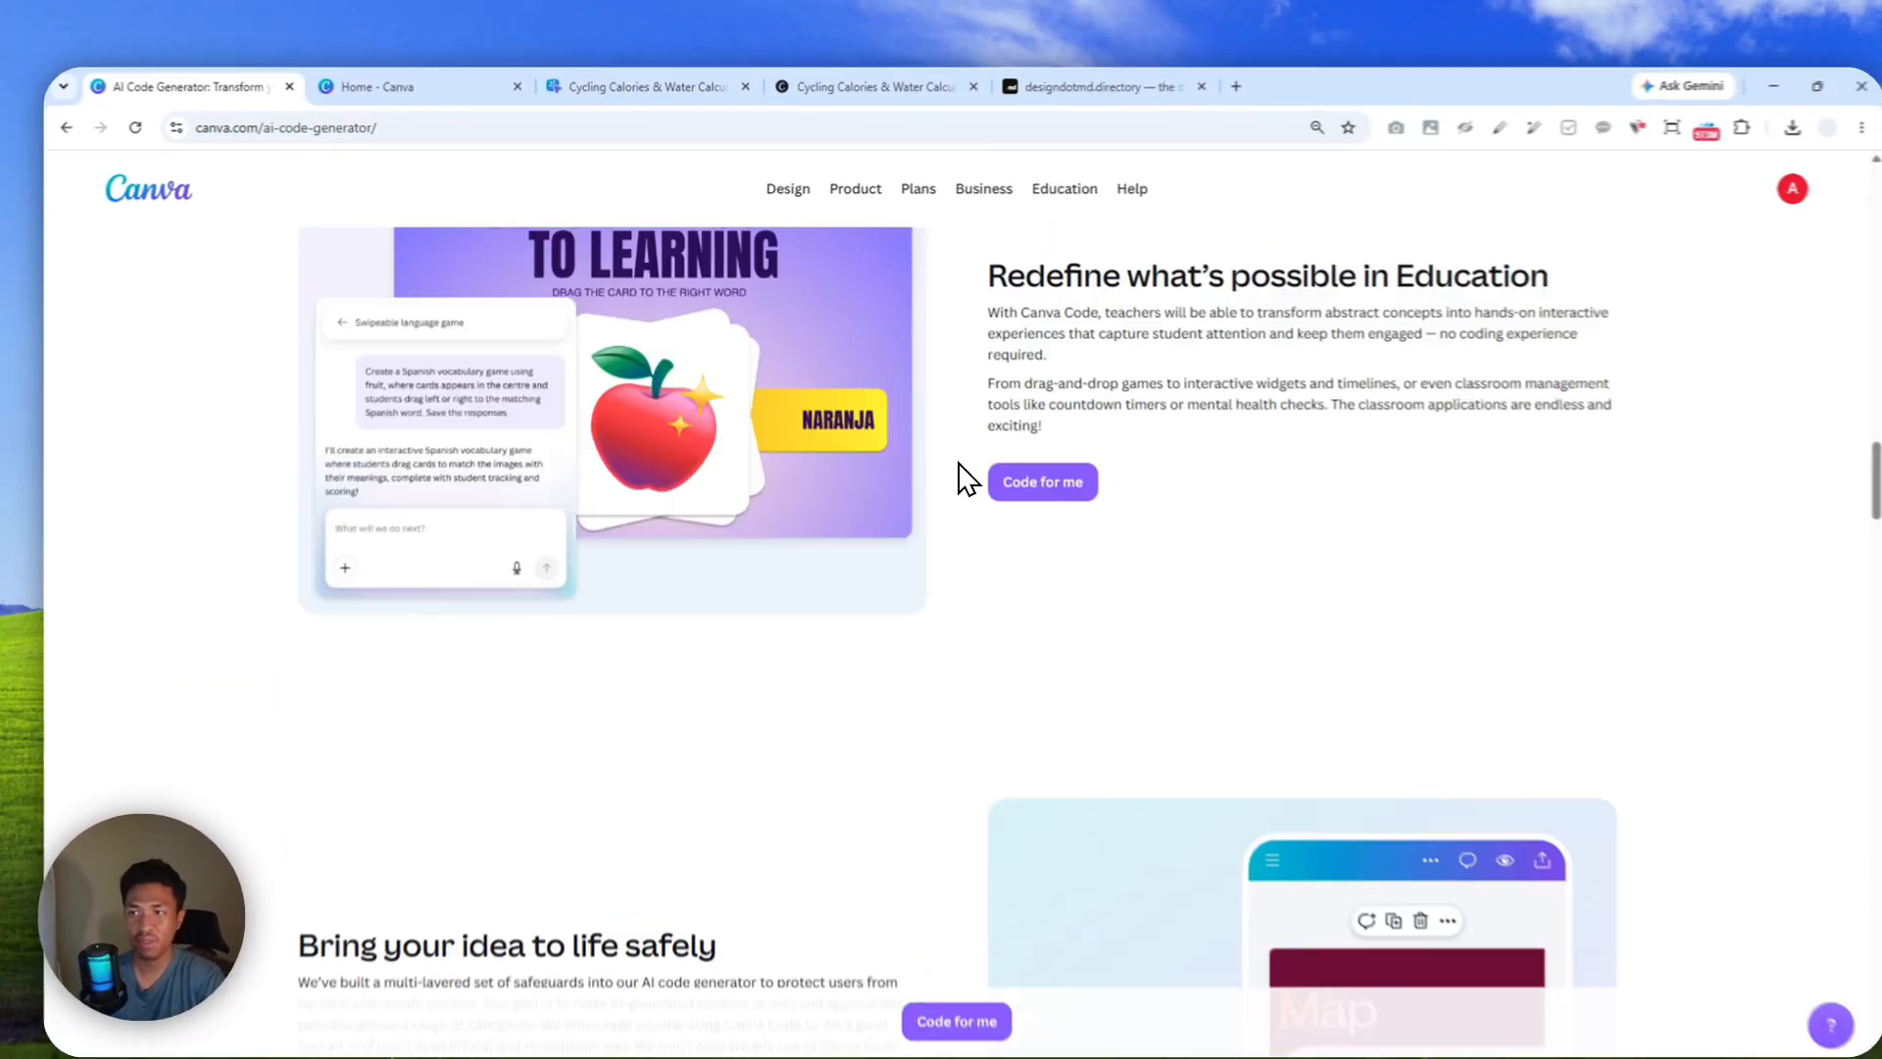
{"action": "scroll", "coordinate": [945, 458], "scroll_direction": "up", "scroll_amount": 5}
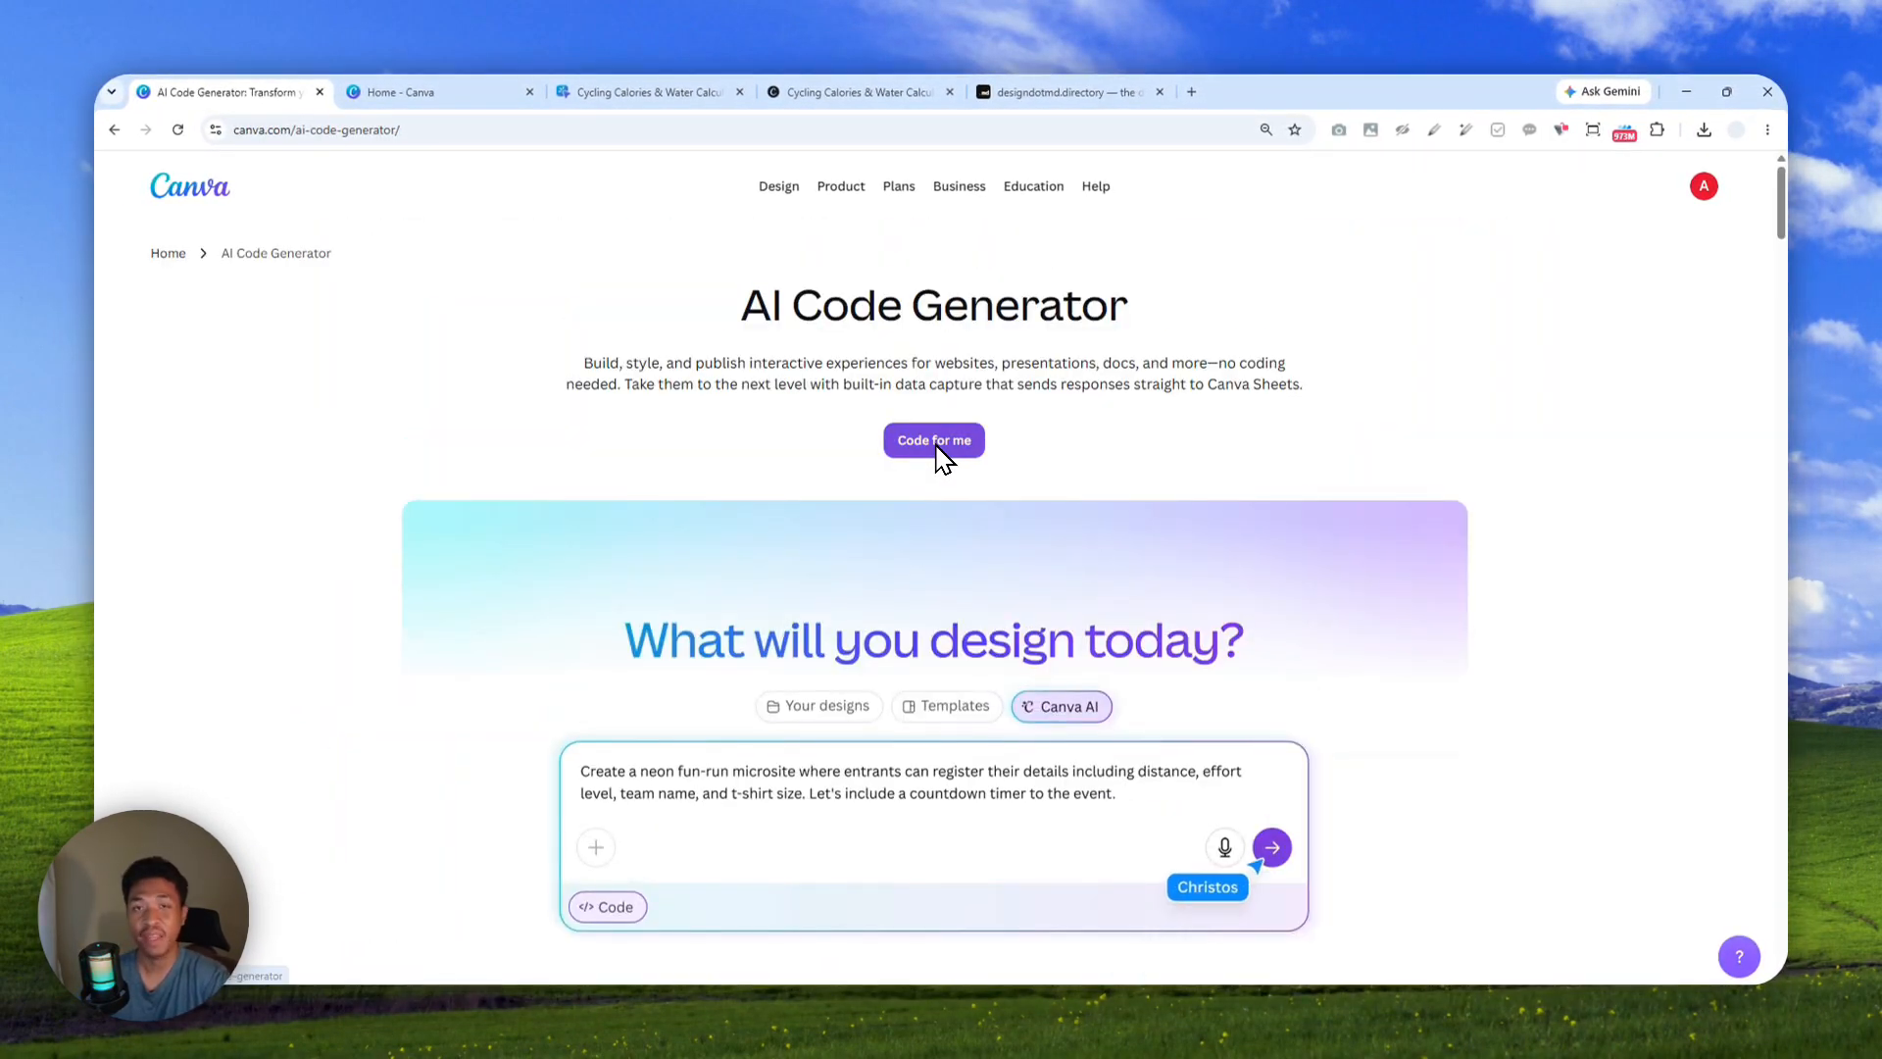